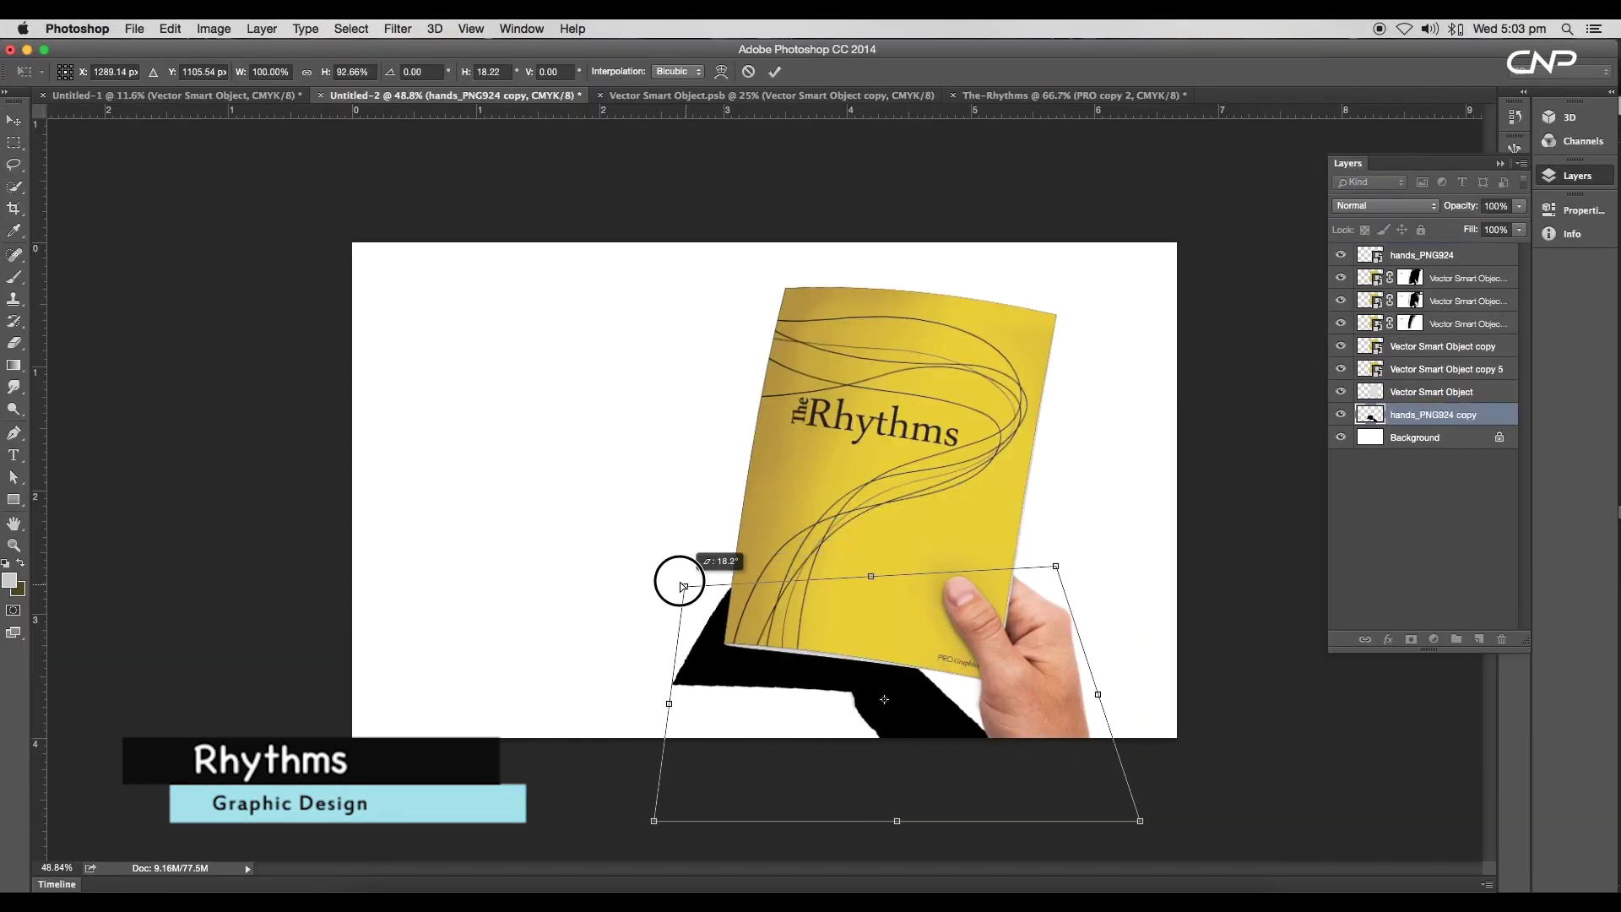
# - Skew the upper-left corner of the black hand shadow copy beneath the book cover
pyautogui.moveTo(676, 571); pyautogui.dragTo(958, 728)
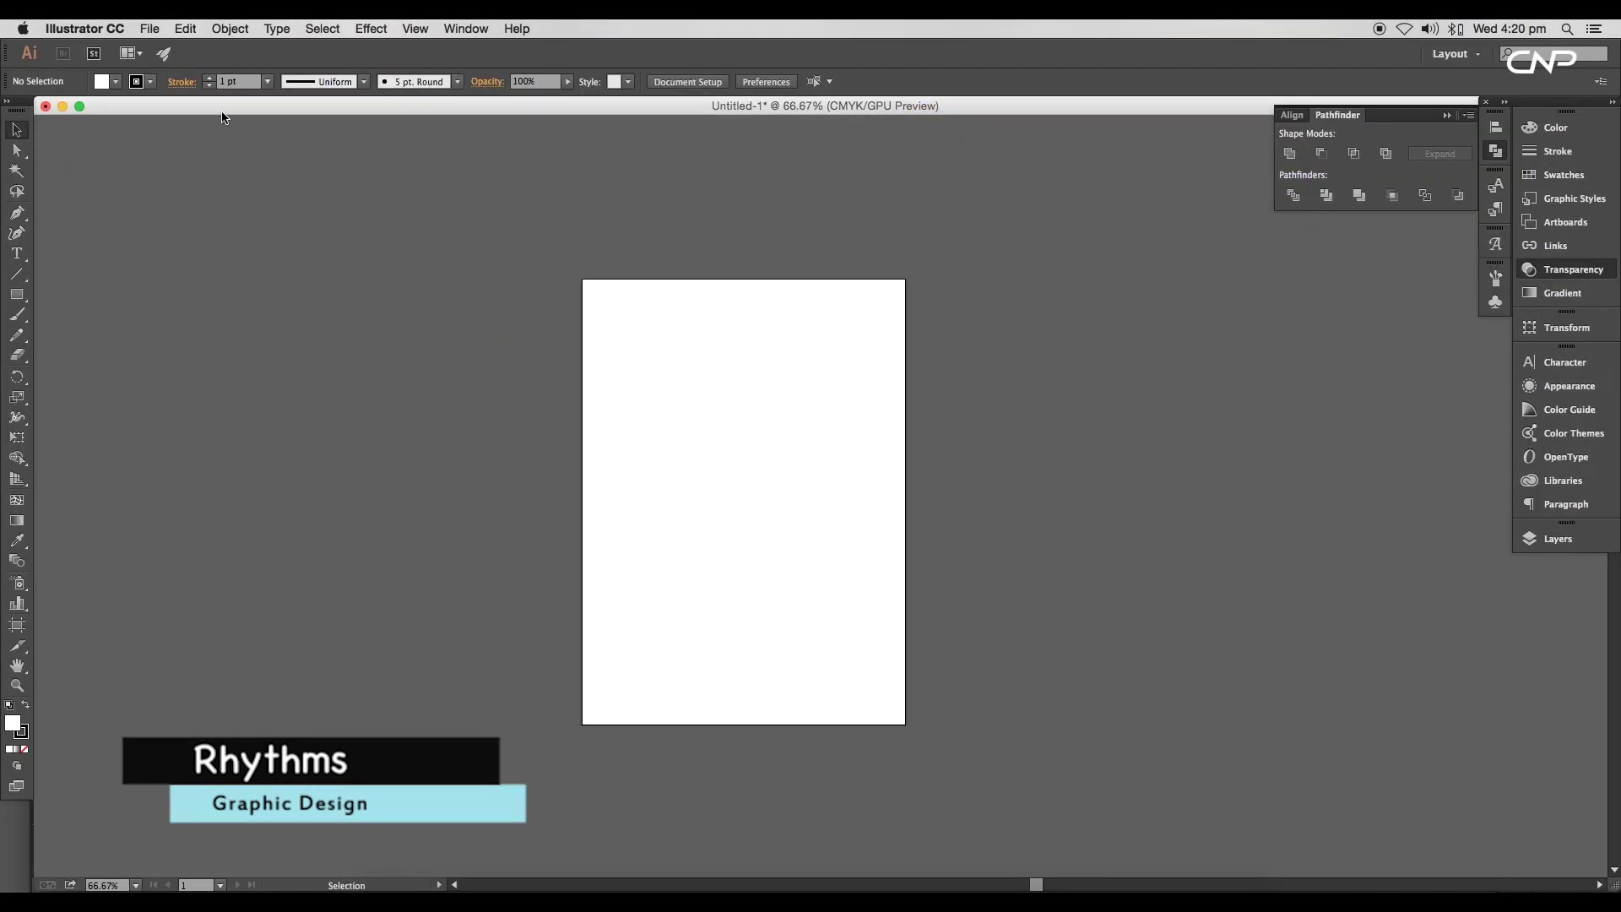
# - In Illustrator, create a CMYK document named Rhythms, 8 × 11 in, with 0.25 in bleed on all sides
pyautogui.click(154, 32)
pyautogui.click(164, 48)
pyautogui.write('Rhythms')
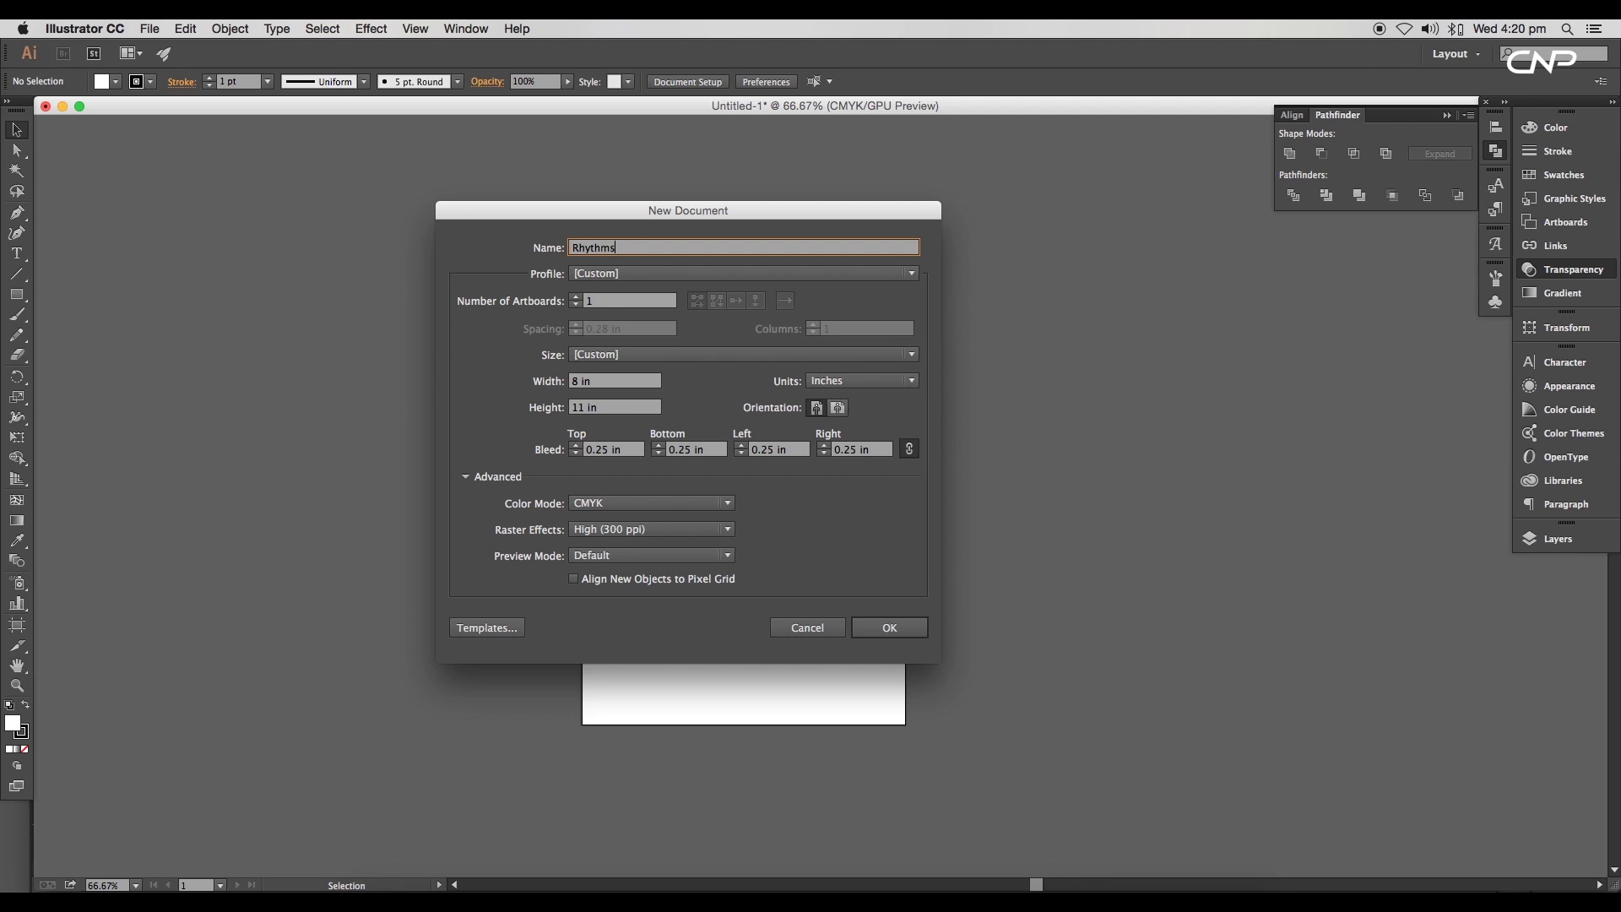
pyautogui.click(571, 384)
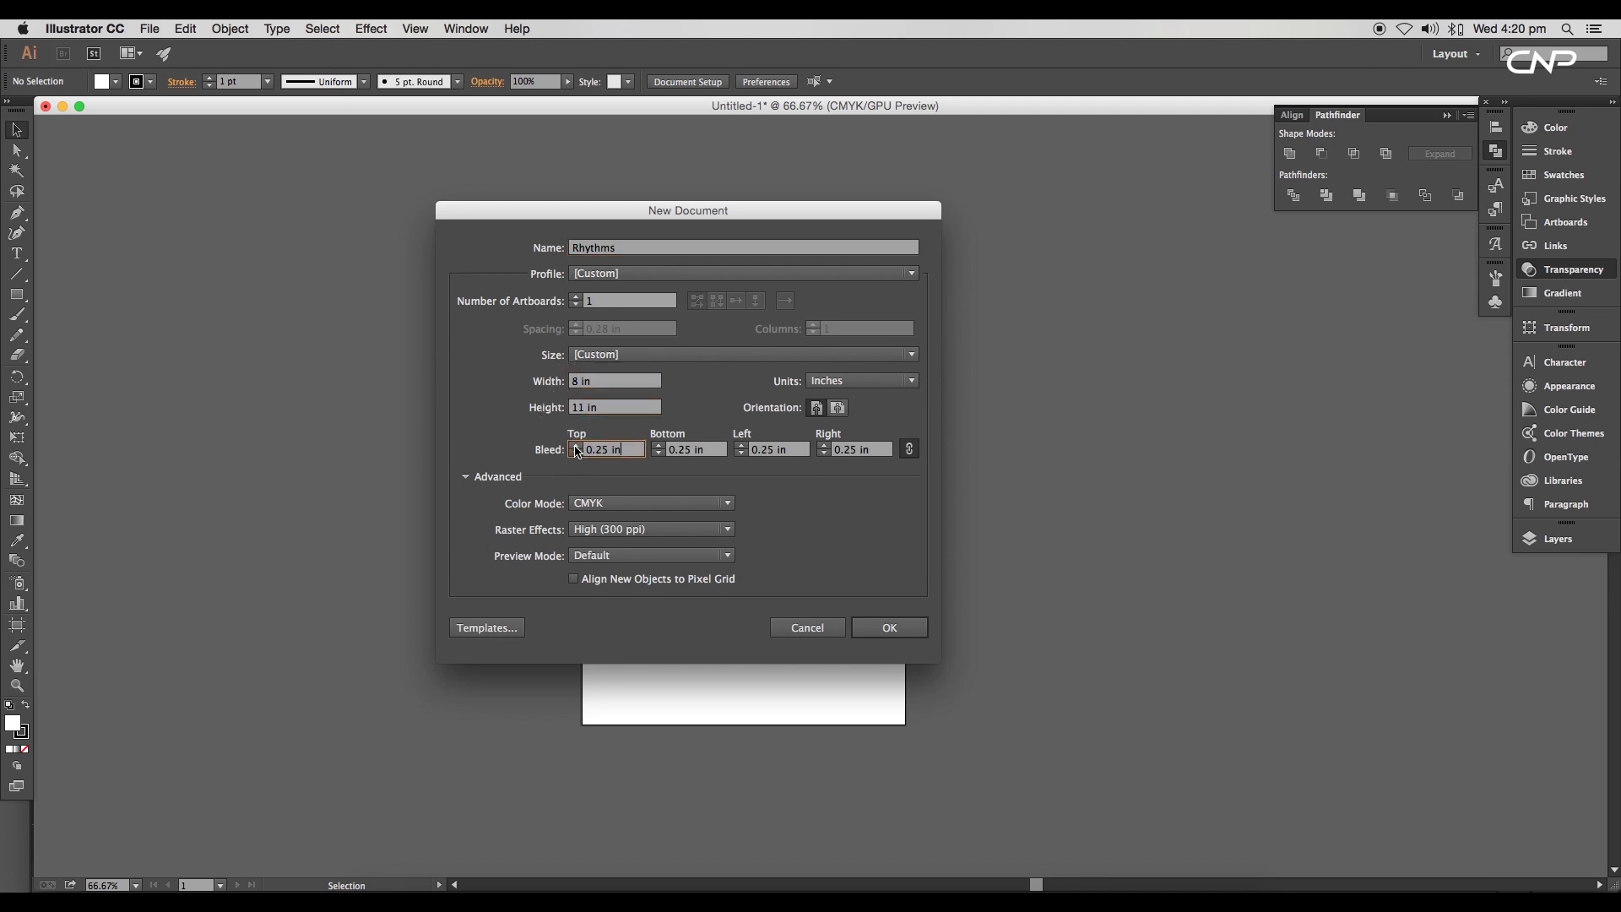
pyautogui.click(874, 639)
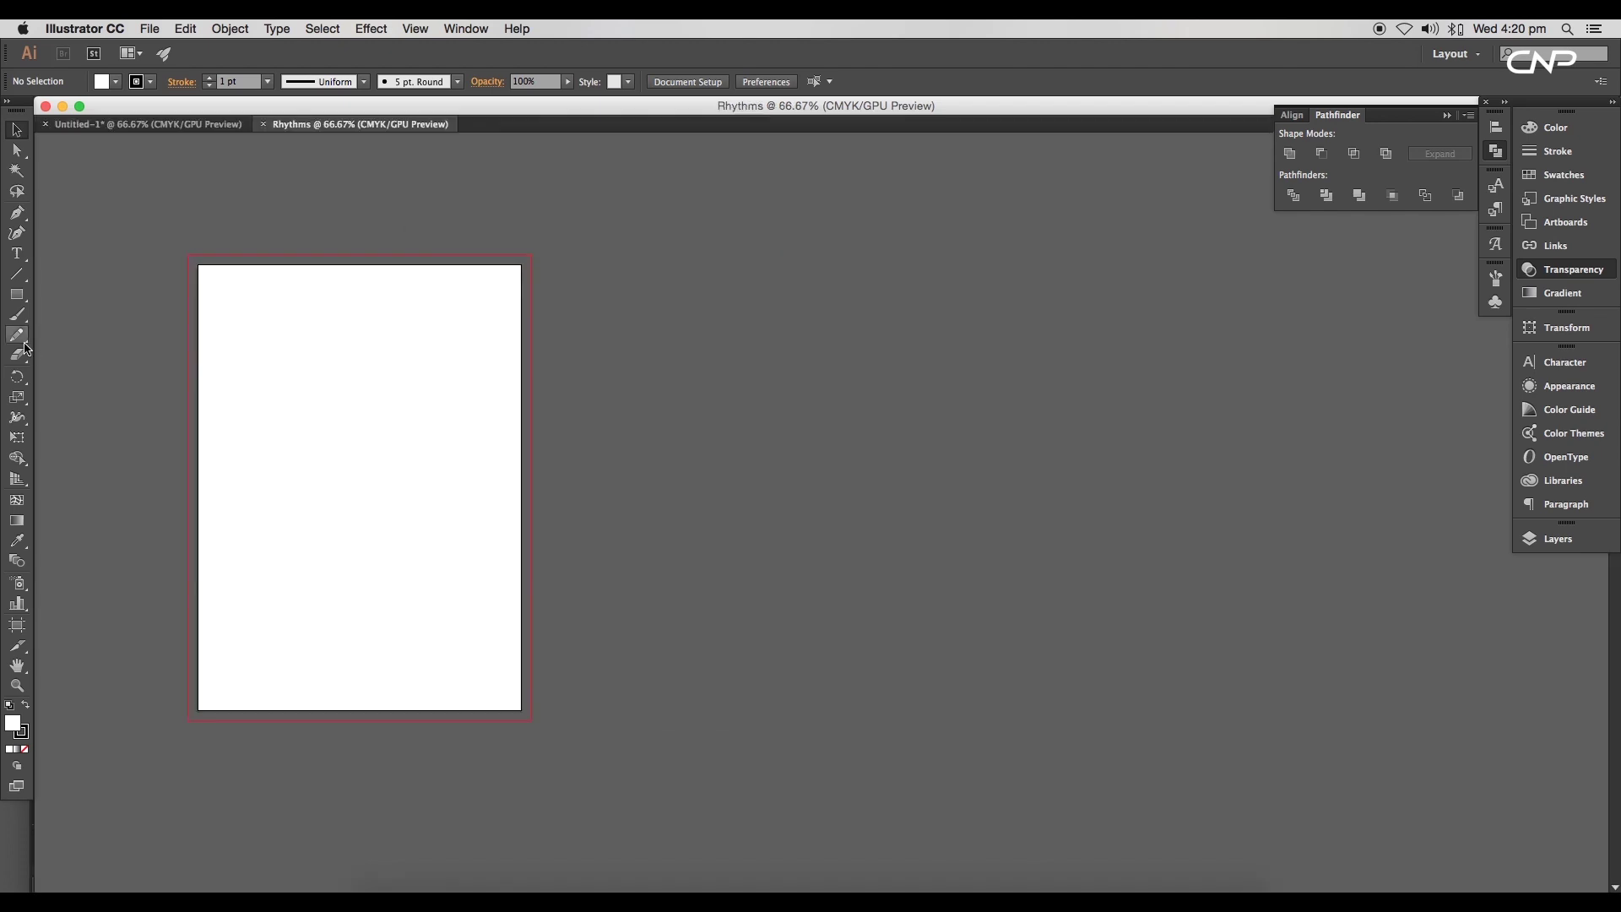
# - Set up the Paintbrush with a 0.25 pt black stroke and no fill
pyautogui.click(266, 82)
pyautogui.click(283, 102)
pyautogui.hscroll(3, 604, 641)
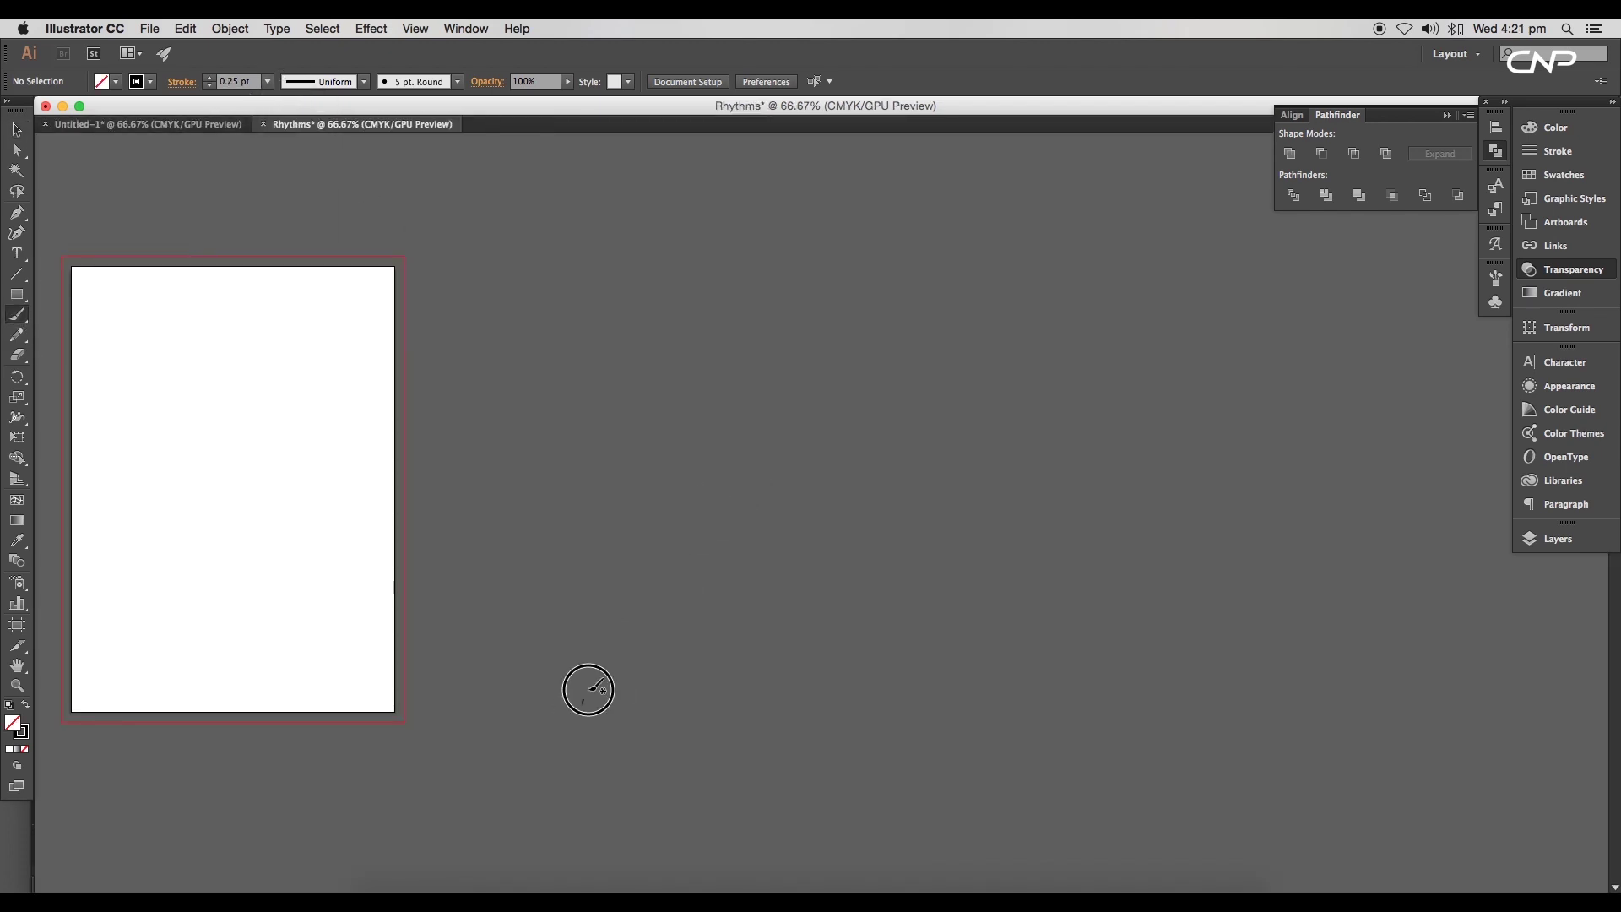
pyautogui.moveTo(588, 689); pyautogui.dragTo(728, 403)
pyautogui.moveTo(617, 706)
pyautogui.mouseDown()
pyautogui.moveTo(839, 498)
pyautogui.moveTo(758, 406)
pyautogui.mouseUp()
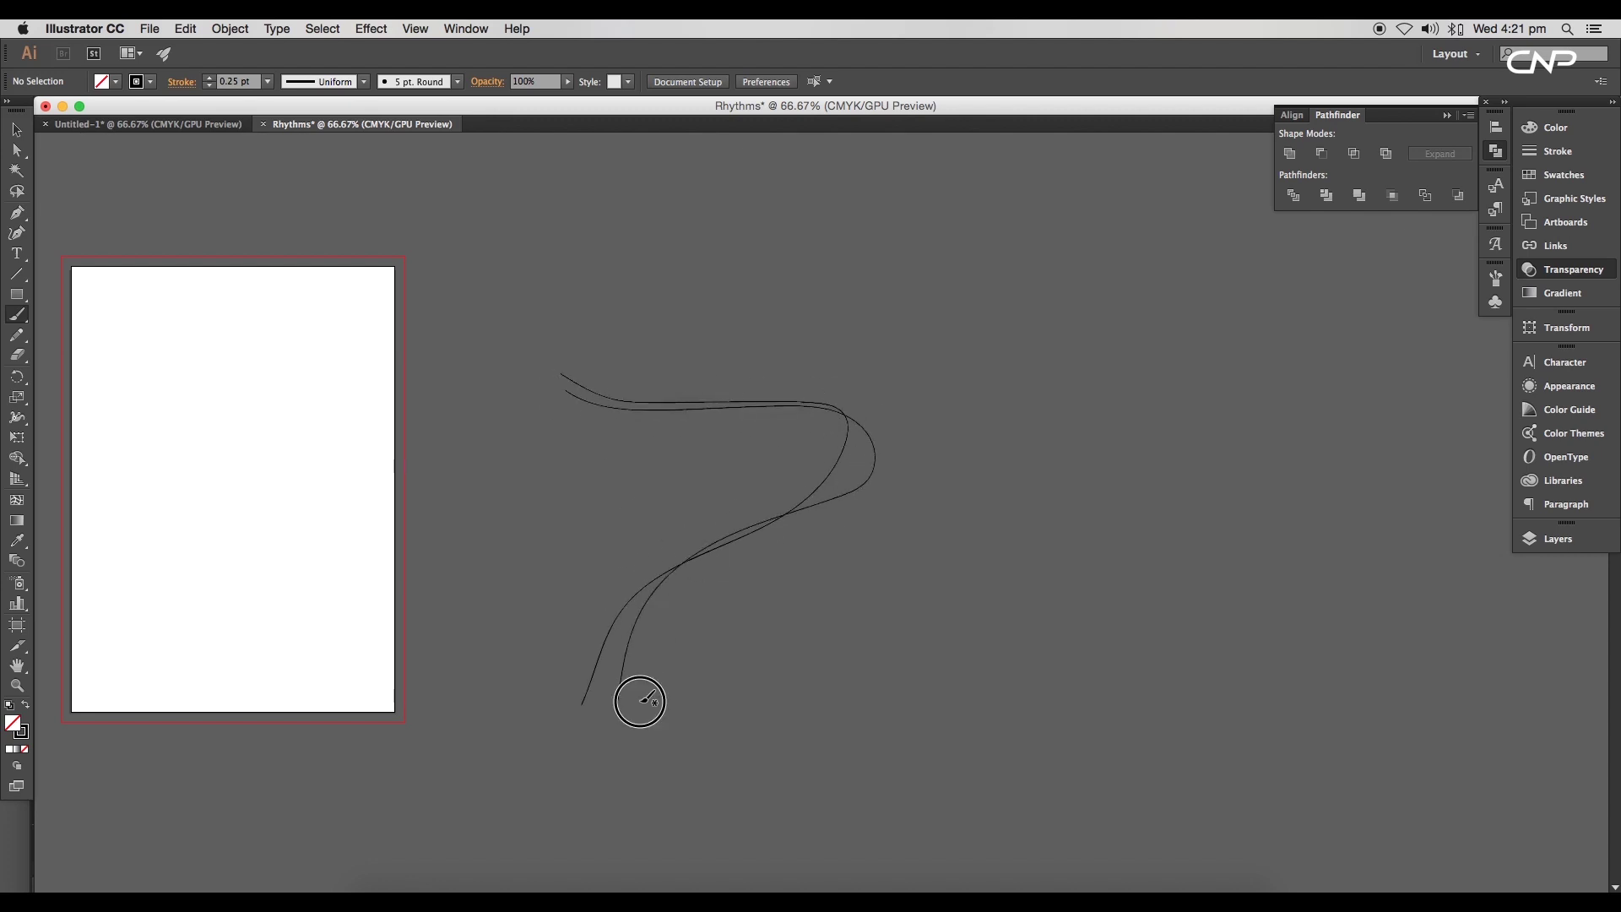
pyautogui.moveTo(639, 702); pyautogui.dragTo(633, 409)
pyautogui.press('super+z')
pyautogui.press('super+z')
pyautogui.press('super+z')
pyautogui.press('super+z')
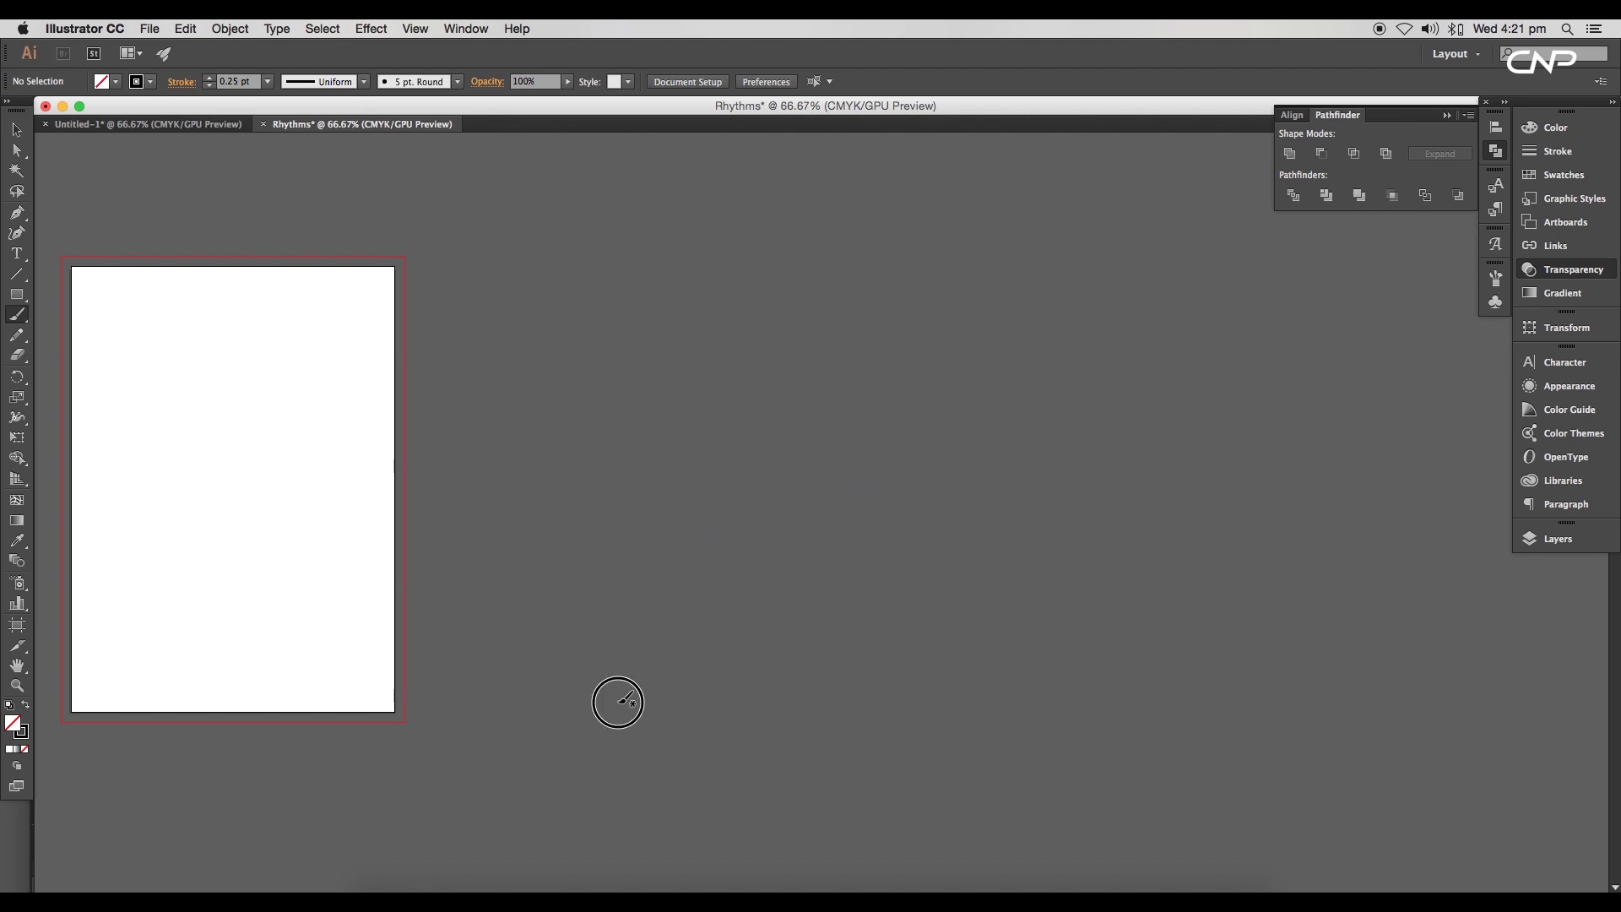
# - Paint five flowing, intertwined curves beside the artboard, each sweeping up from the bottom, bending at the right and running back left
pyautogui.moveTo(615, 705); pyautogui.dragTo(594, 367)
pyautogui.moveTo(763, 492); pyautogui.dragTo(560, 306)
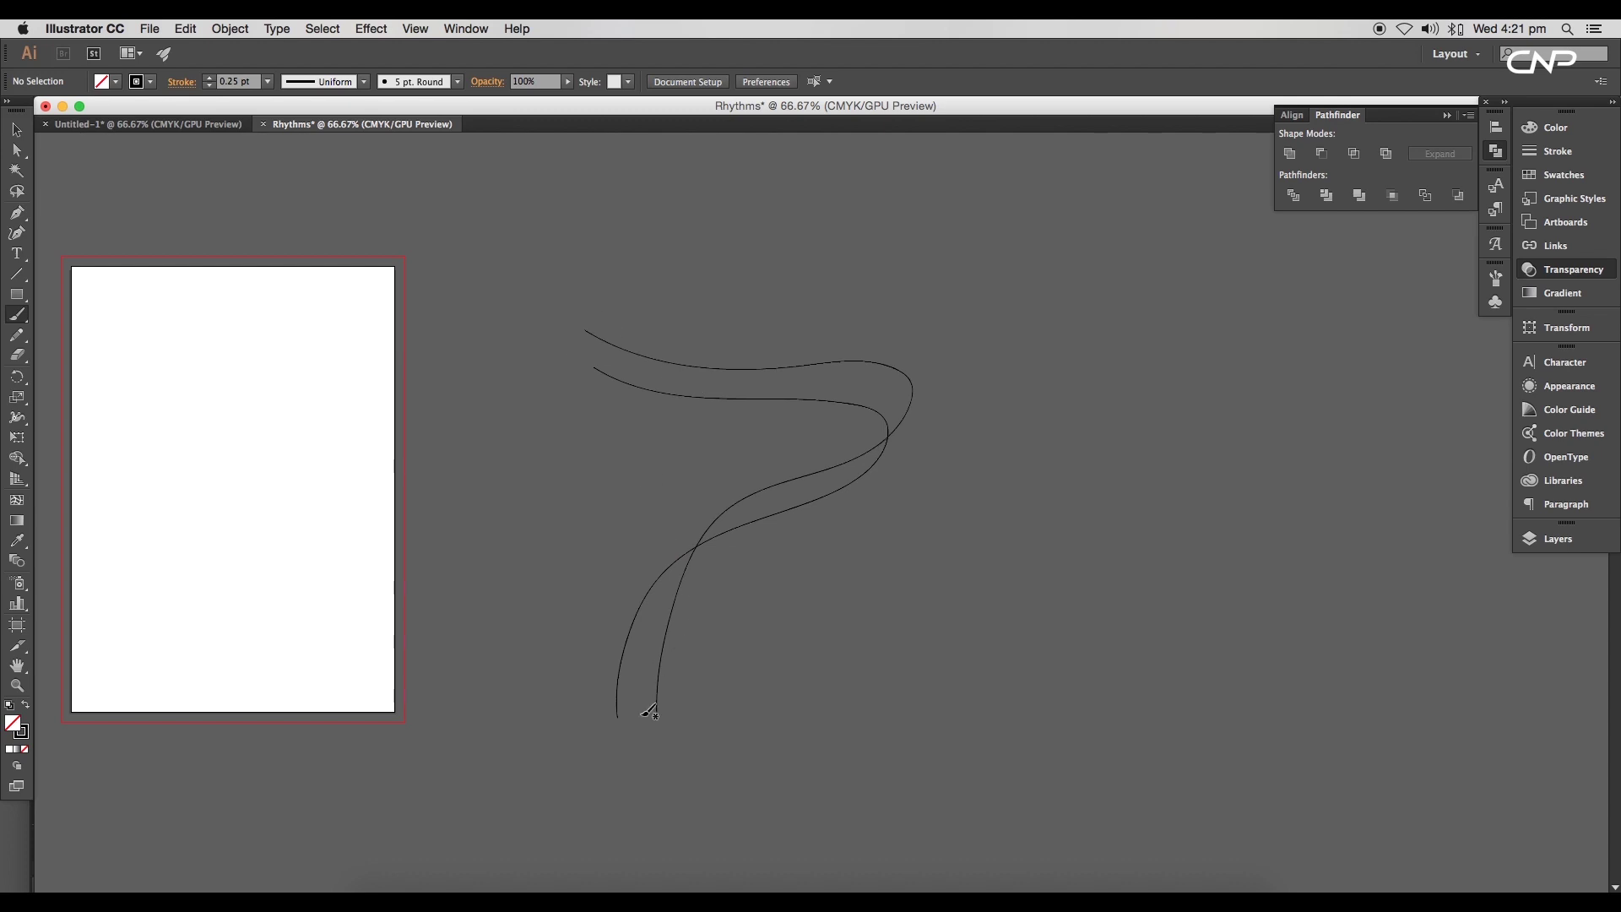
pyautogui.moveTo(637, 712)
pyautogui.mouseDown()
pyautogui.moveTo(750, 525)
pyautogui.moveTo(871, 370)
pyautogui.mouseUp()
pyautogui.moveTo(697, 713)
pyautogui.mouseDown()
pyautogui.moveTo(875, 336)
pyautogui.moveTo(585, 329)
pyautogui.mouseUp()
pyautogui.moveTo(739, 518)
pyautogui.mouseDown()
pyautogui.moveTo(904, 368)
pyautogui.moveTo(646, 340)
pyautogui.mouseUp()
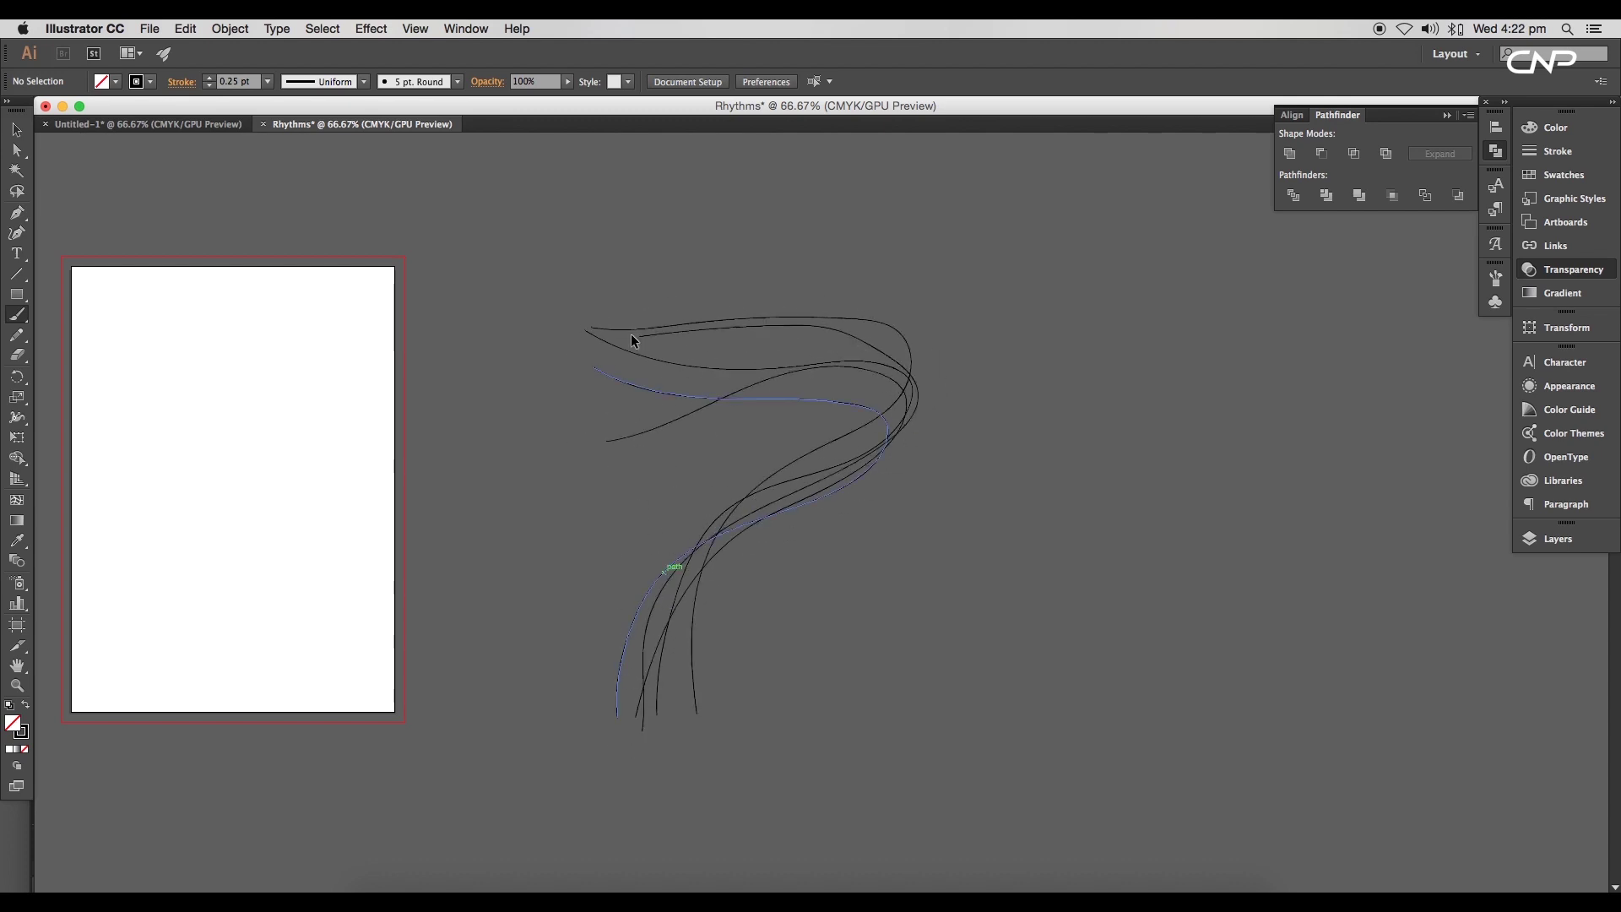
pyautogui.press('super+z')
pyautogui.moveTo(682, 711)
pyautogui.mouseDown()
pyautogui.moveTo(800, 355)
pyautogui.moveTo(601, 358)
pyautogui.mouseUp()
# - Paint a second set of five S-shaped, crossing curves further right, redoing the strokes that do not flow well
pyautogui.hscroll(2, 1010, 626)
pyautogui.hscroll(5, 1010, 627)
pyautogui.moveTo(1186, 304)
pyautogui.mouseDown()
pyautogui.moveTo(847, 597)
pyautogui.moveTo(840, 559)
pyautogui.mouseUp()
pyautogui.press('super+z')
pyautogui.moveTo(1184, 271); pyautogui.dragTo(657, 682)
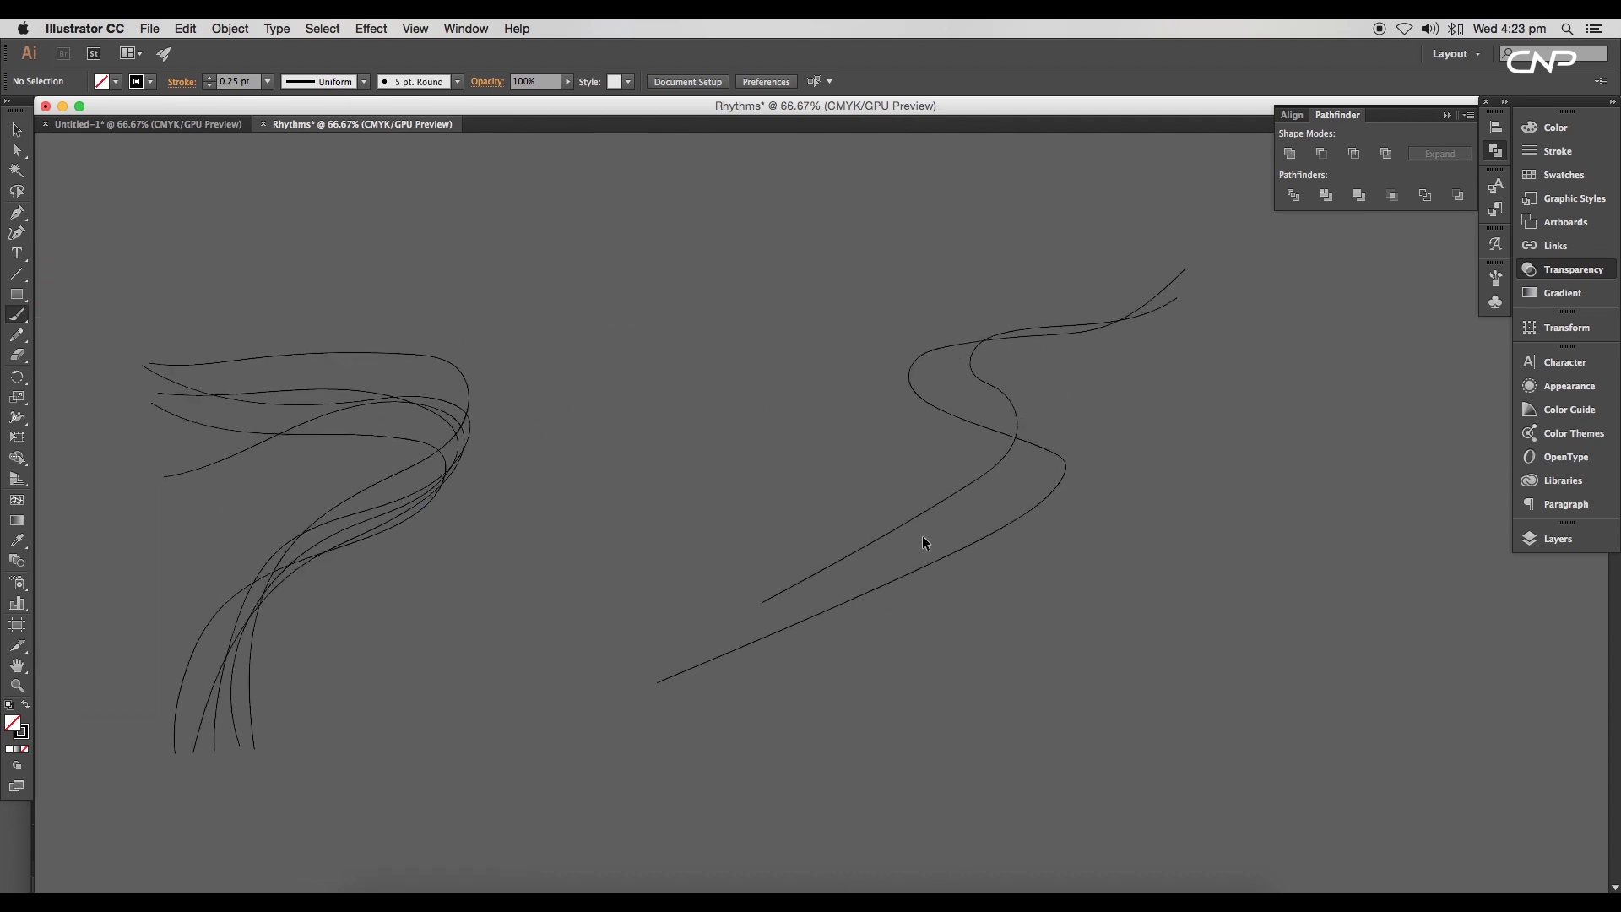
pyautogui.moveTo(996, 543); pyautogui.dragTo(1264, 294)
pyautogui.press('super+z')
pyautogui.moveTo(1143, 271)
pyautogui.mouseDown()
pyautogui.moveTo(648, 682)
pyautogui.moveTo(999, 478)
pyautogui.moveTo(658, 733)
pyautogui.mouseUp()
pyautogui.press('super+z')
pyautogui.moveTo(1191, 308)
pyautogui.mouseDown()
pyautogui.moveTo(1005, 470)
pyautogui.moveTo(606, 738)
pyautogui.mouseUp()
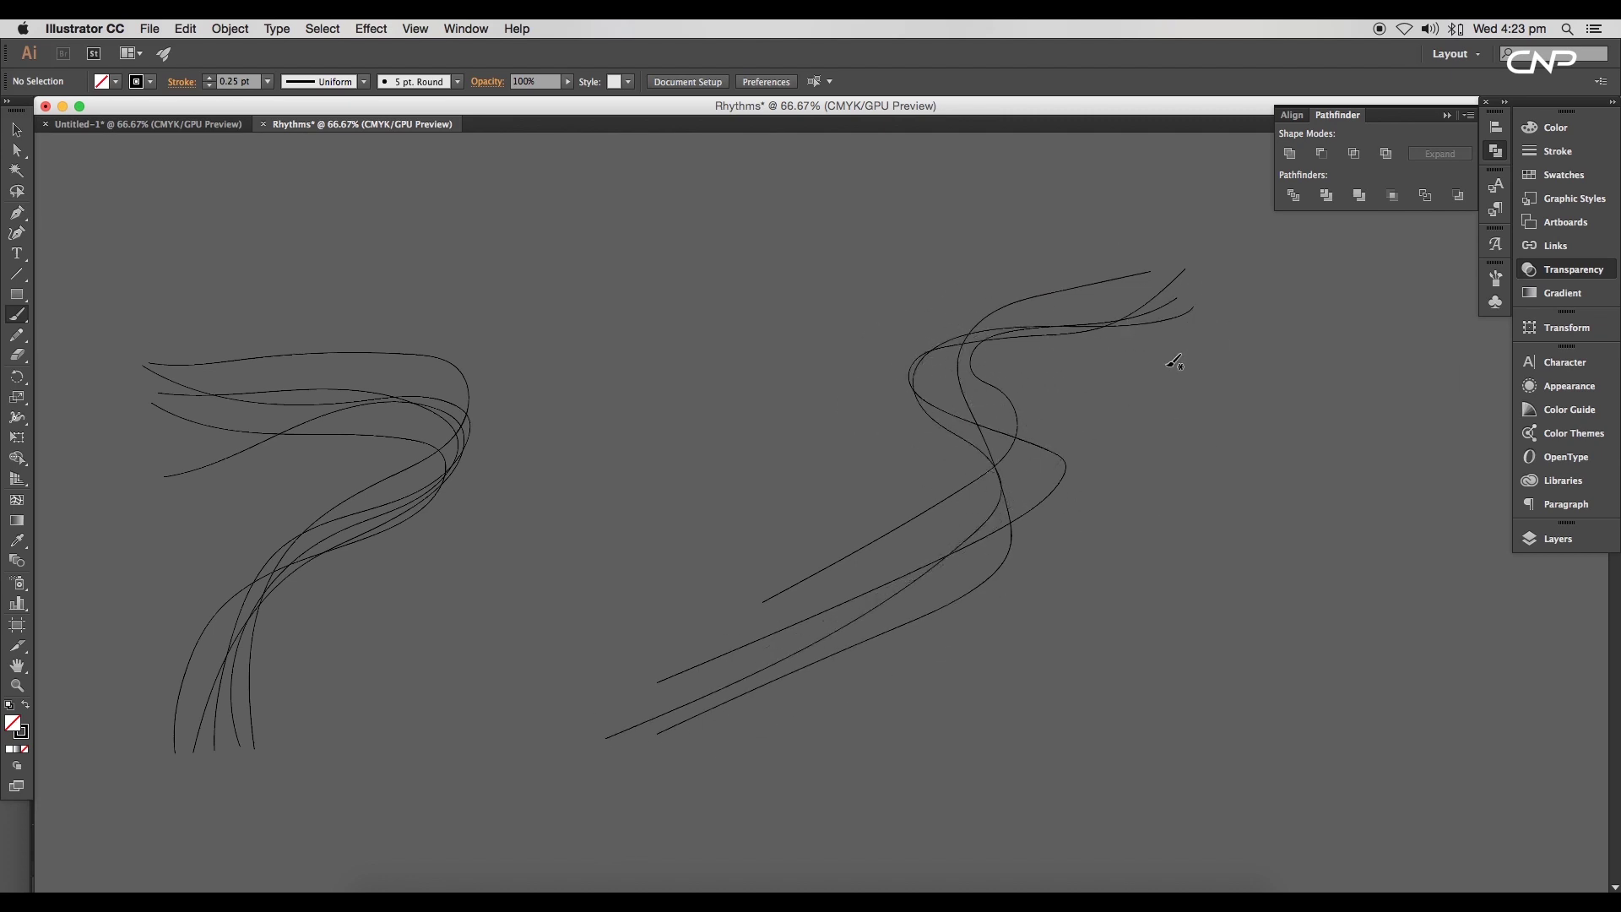
pyautogui.moveTo(983, 397); pyautogui.dragTo(557, 839)
# - Move the first set of curves onto the artboard so their ends overrun its left and bottom edges
pyautogui.hscroll(1, 945, 625)
pyautogui.scroll(-1, 1056, 560)
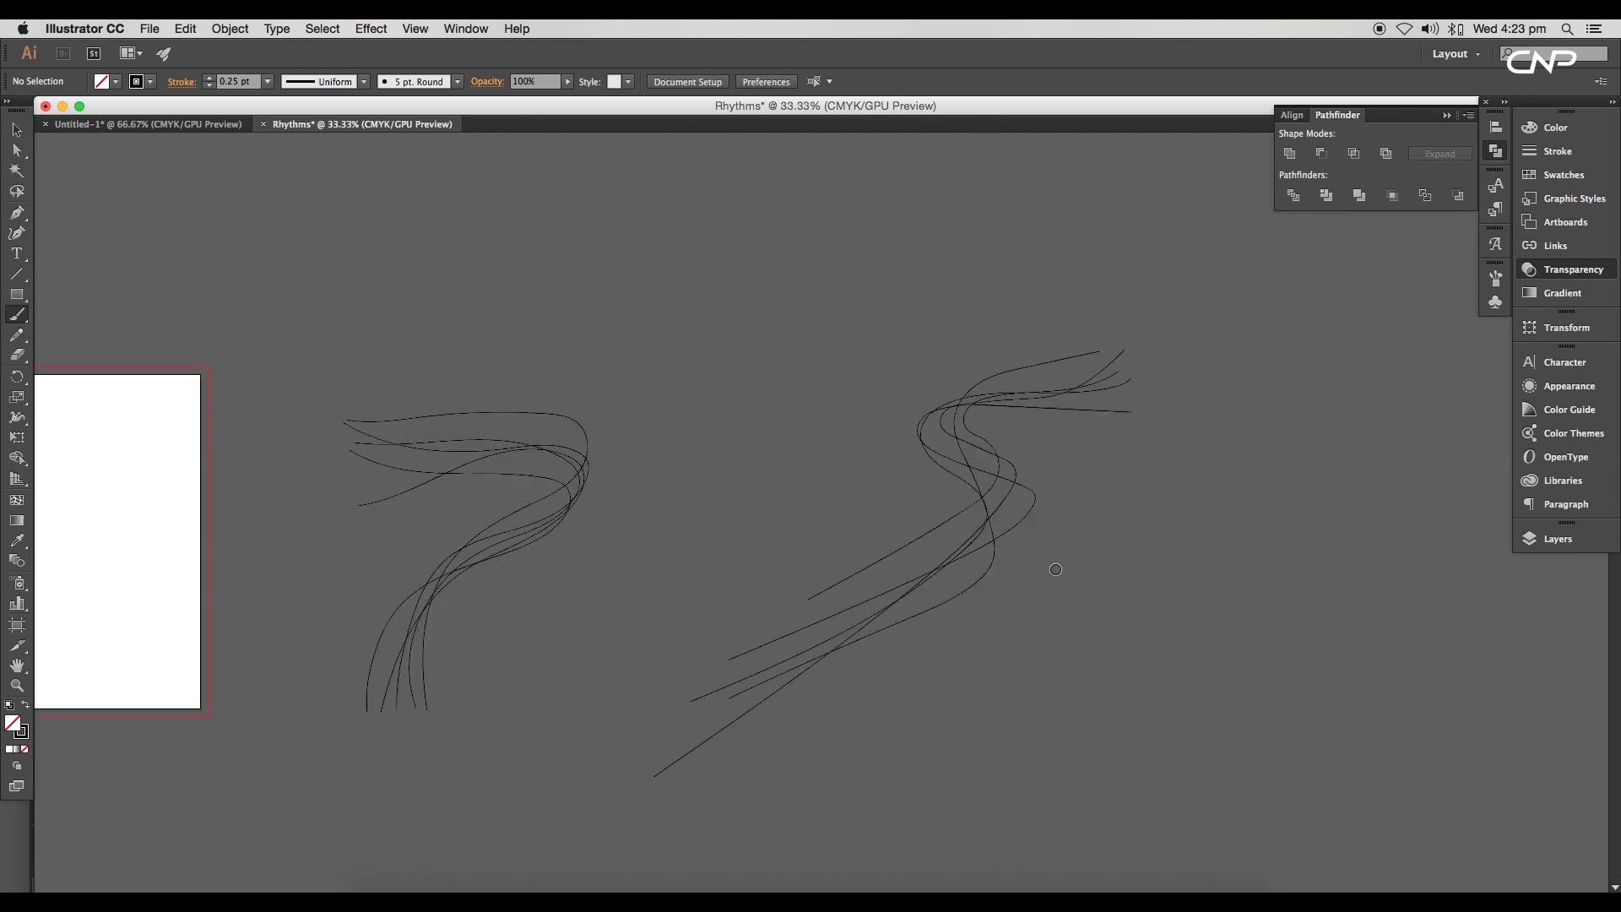
pyautogui.scroll(-3, 1002, 630)
pyautogui.hscroll(-7, 996, 747)
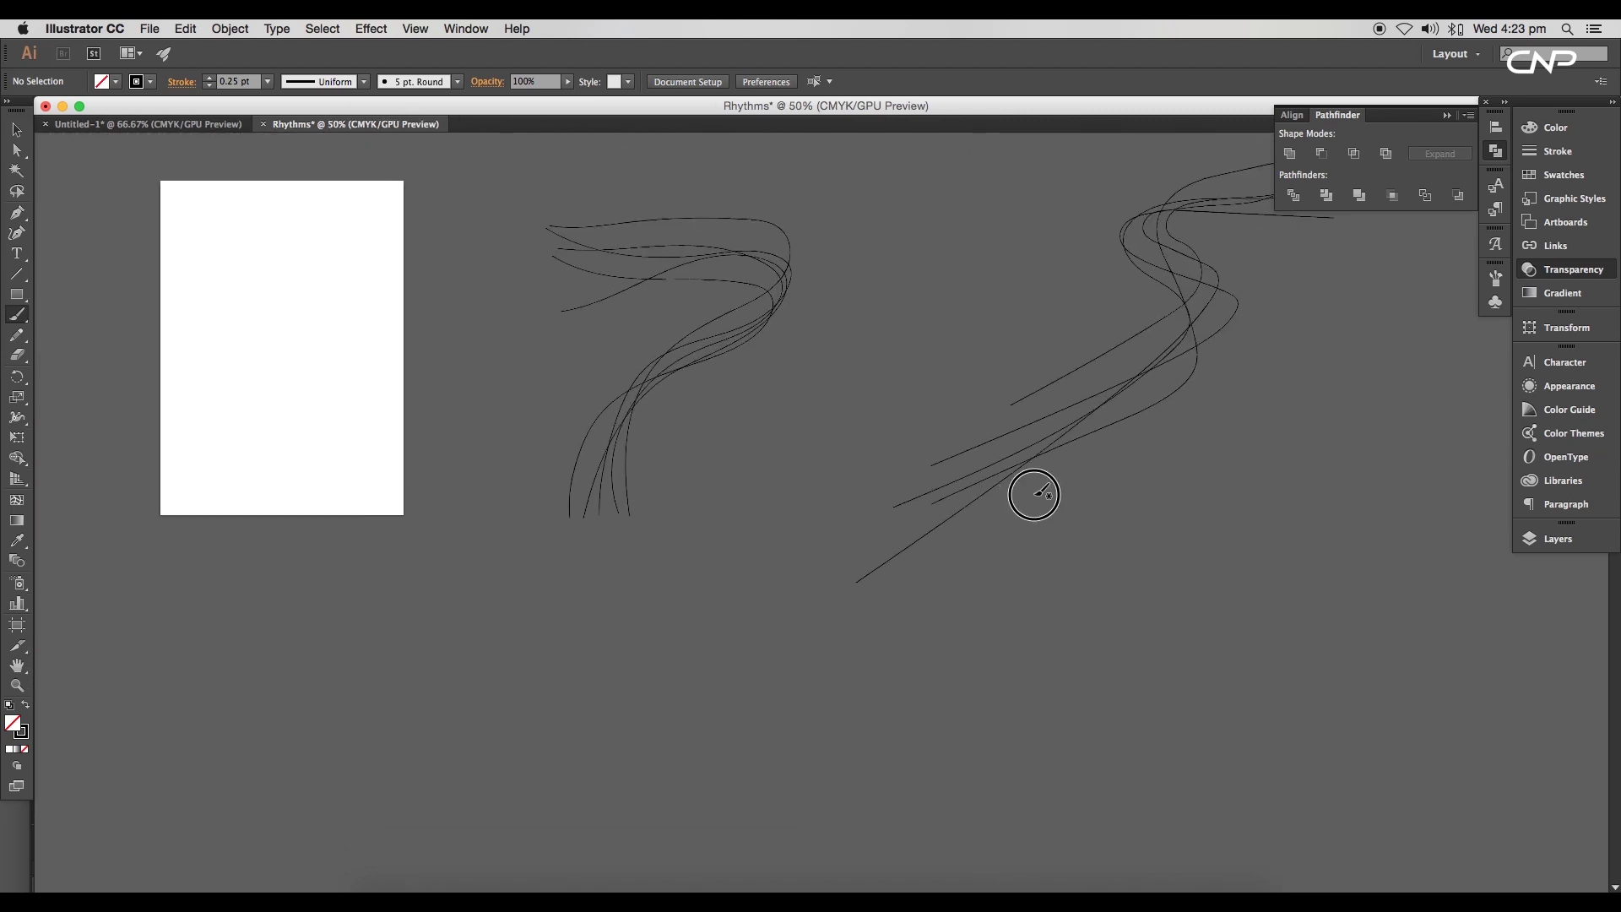
pyautogui.scroll(-1, 971, 464)
pyautogui.hscroll(-1, 988, 468)
pyautogui.moveTo(994, 470); pyautogui.dragTo(709, 260)
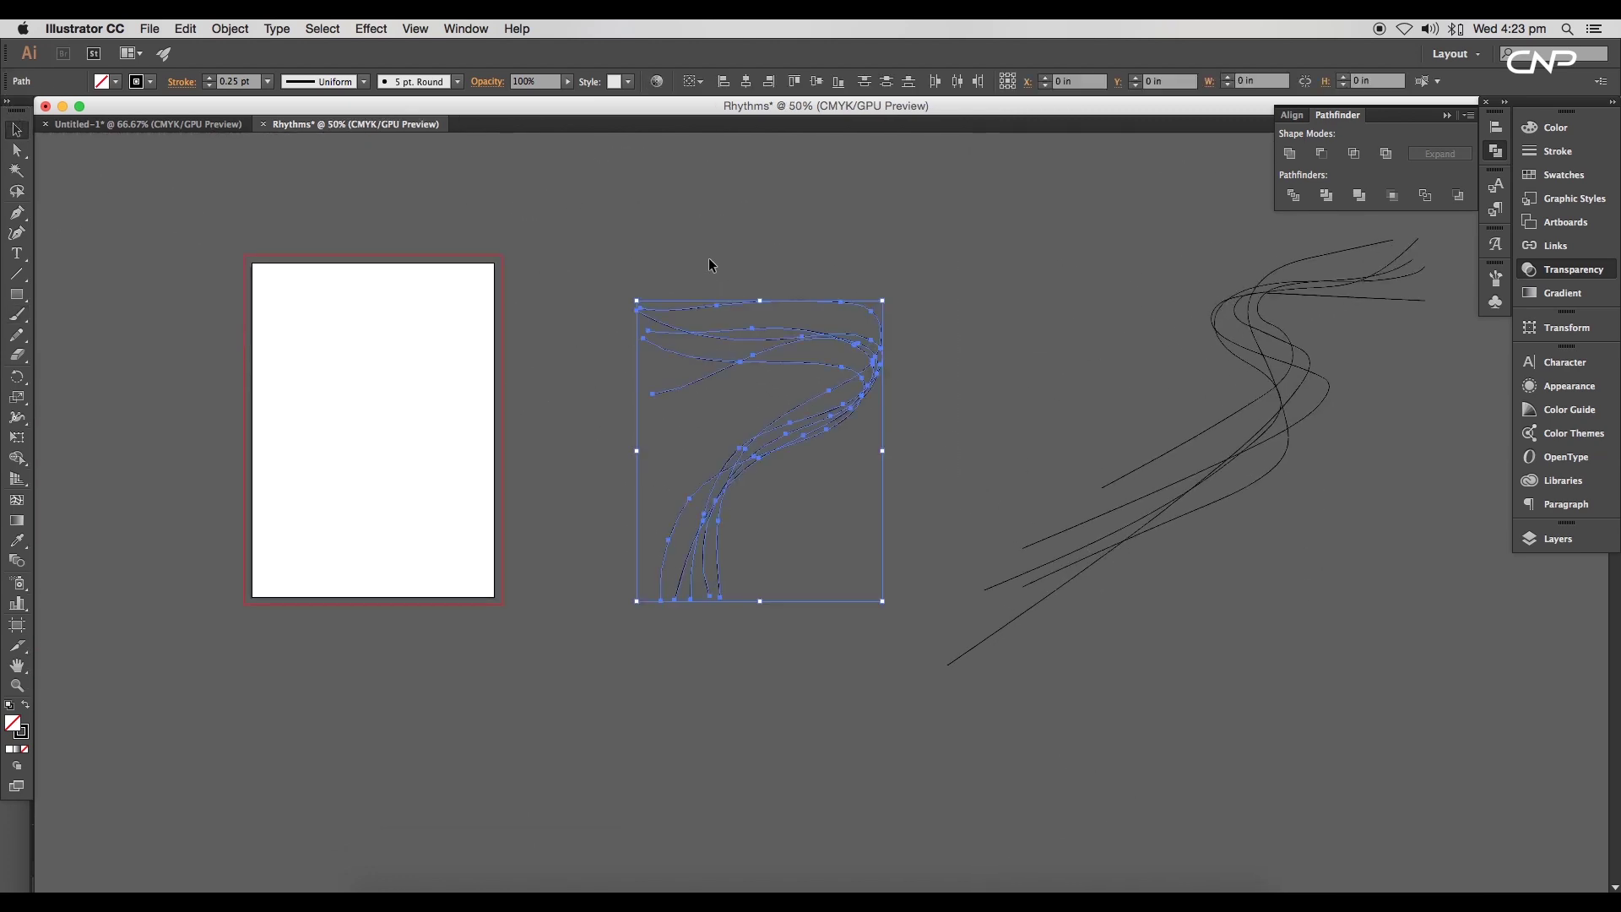
pyautogui.moveTo(782, 454)
pyautogui.mouseDown()
pyautogui.moveTo(431, 445)
pyautogui.moveTo(418, 460)
pyautogui.mouseUp()
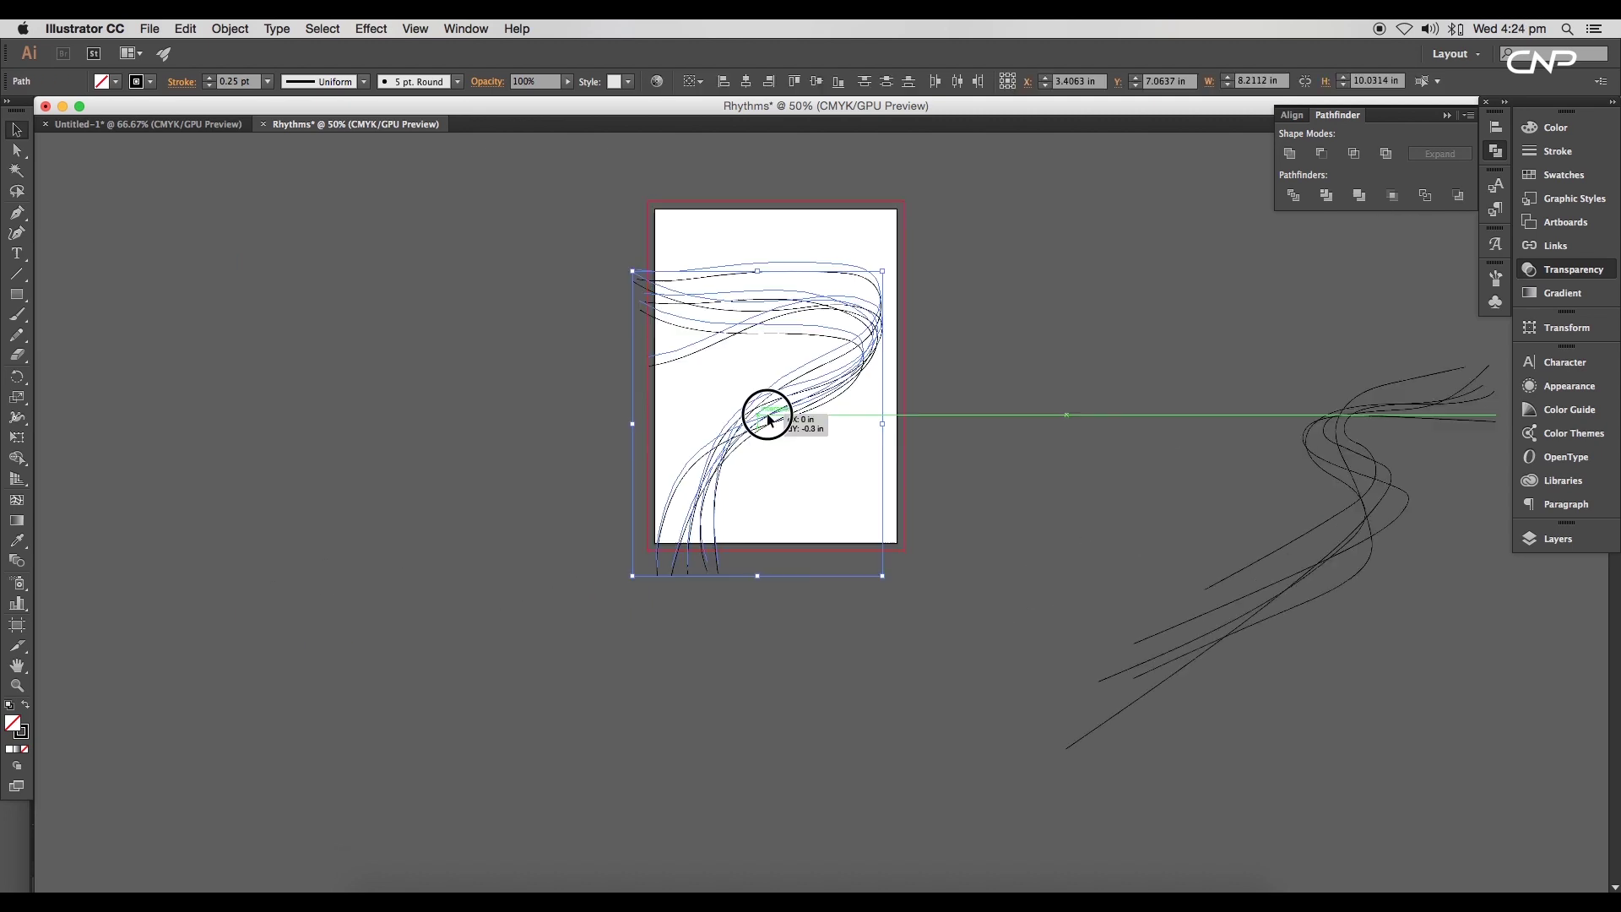
pyautogui.moveTo(763, 420); pyautogui.dragTo(766, 412)
pyautogui.moveTo(766, 406); pyautogui.dragTo(766, 403)
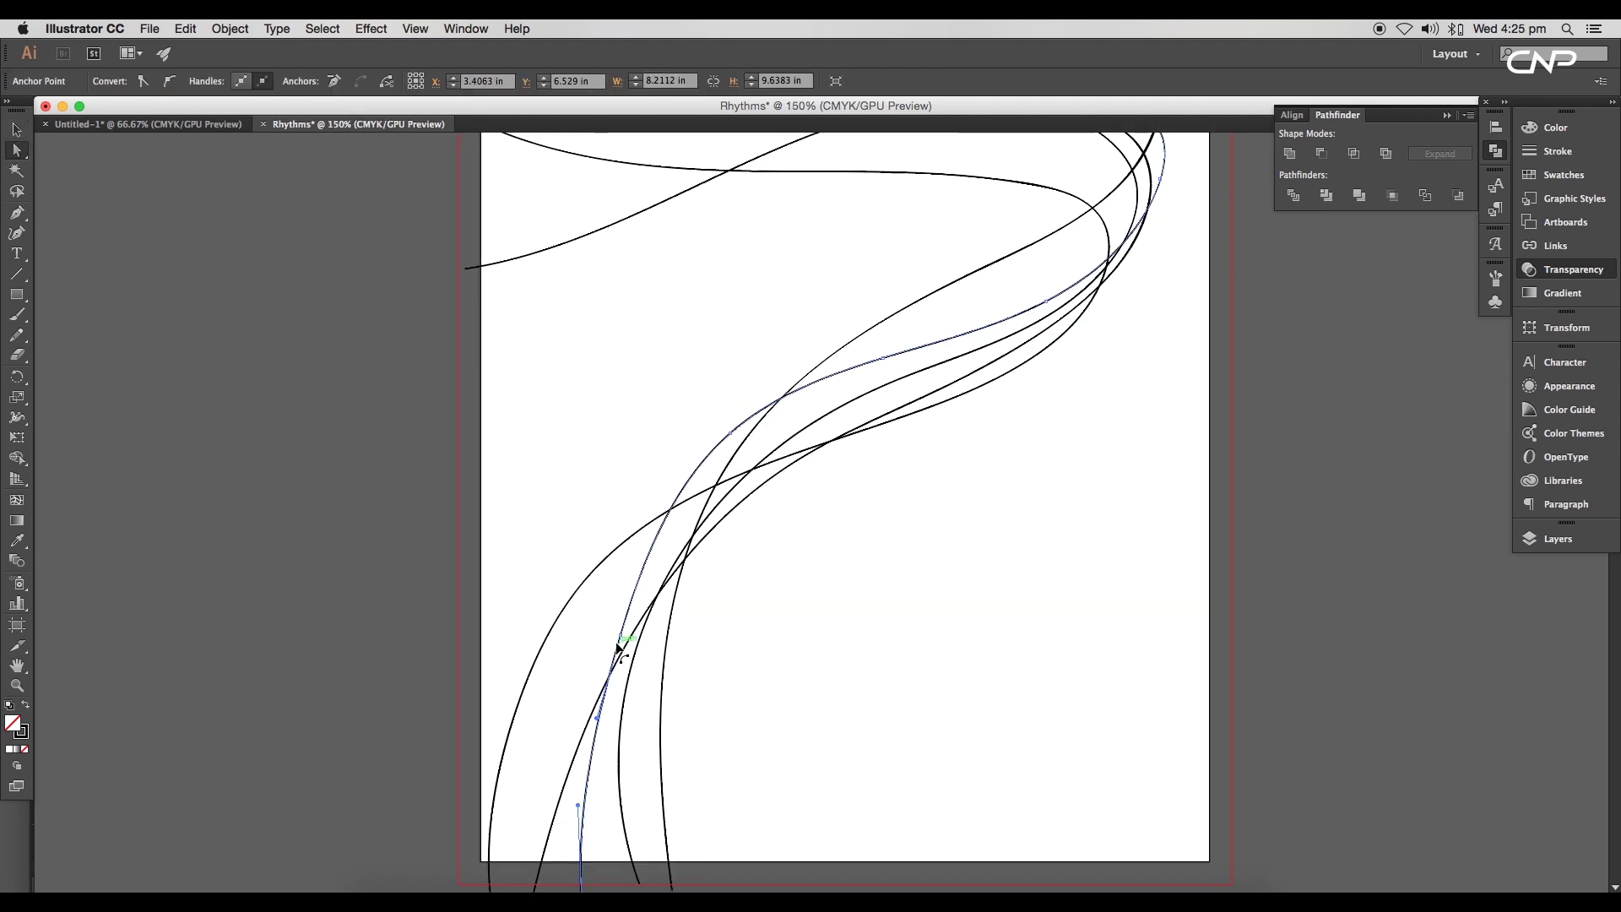
# - Smooth the outermost curve by shifting its anchor below the bend, deleting the extra bend anchor and reshaping the upper handle
pyautogui.moveTo(615, 647); pyautogui.dragTo(615, 647)
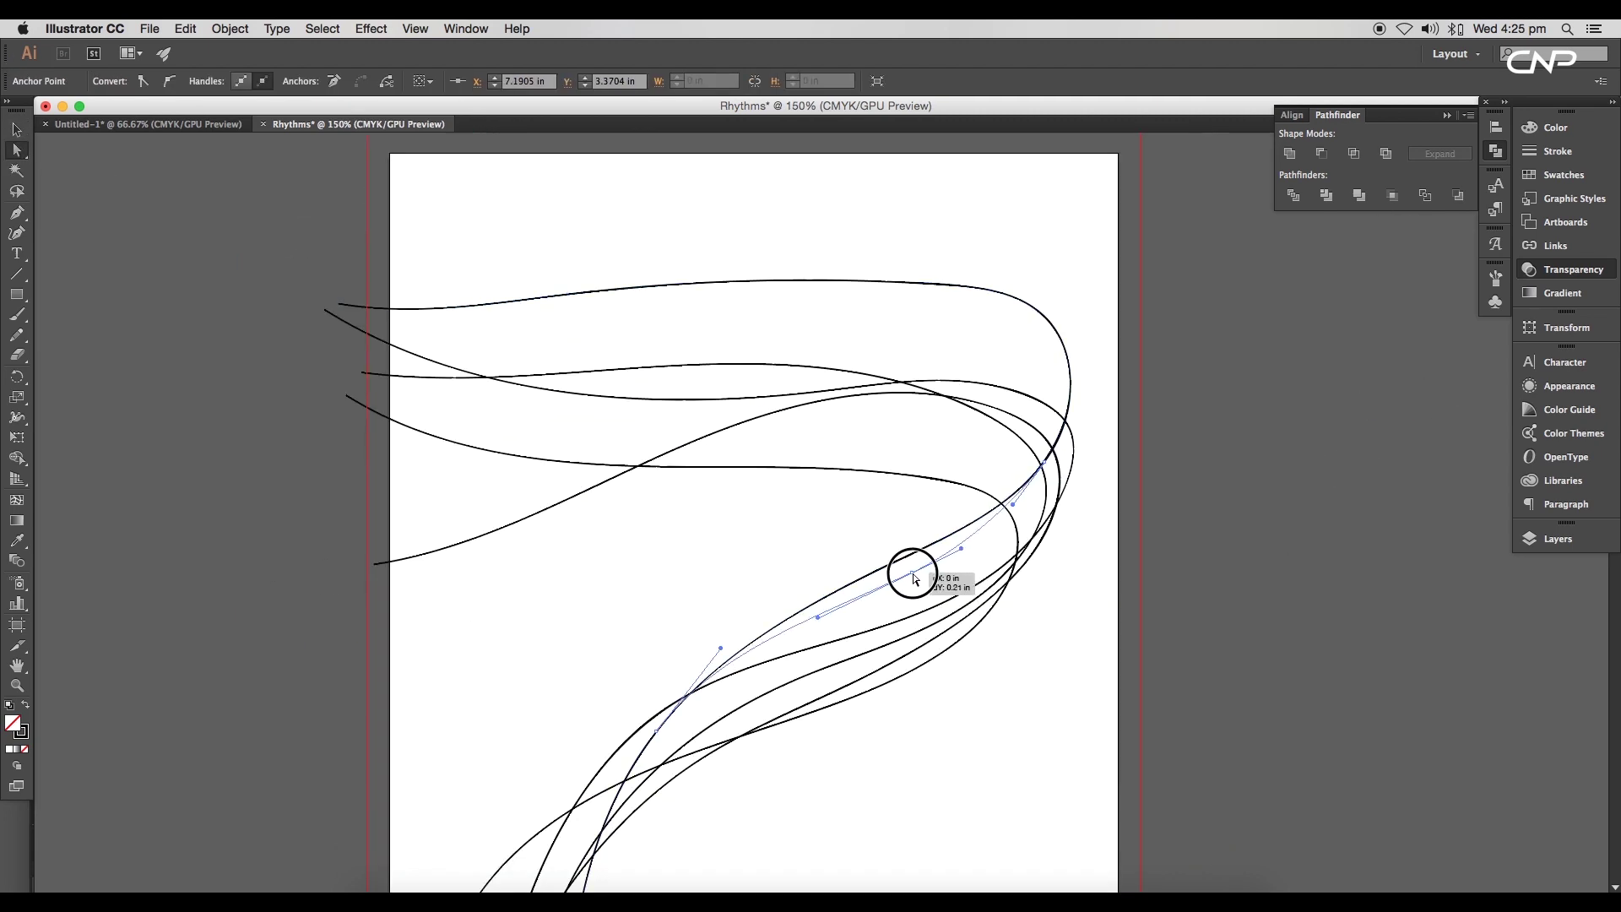
pyautogui.moveTo(914, 579); pyautogui.dragTo(915, 582)
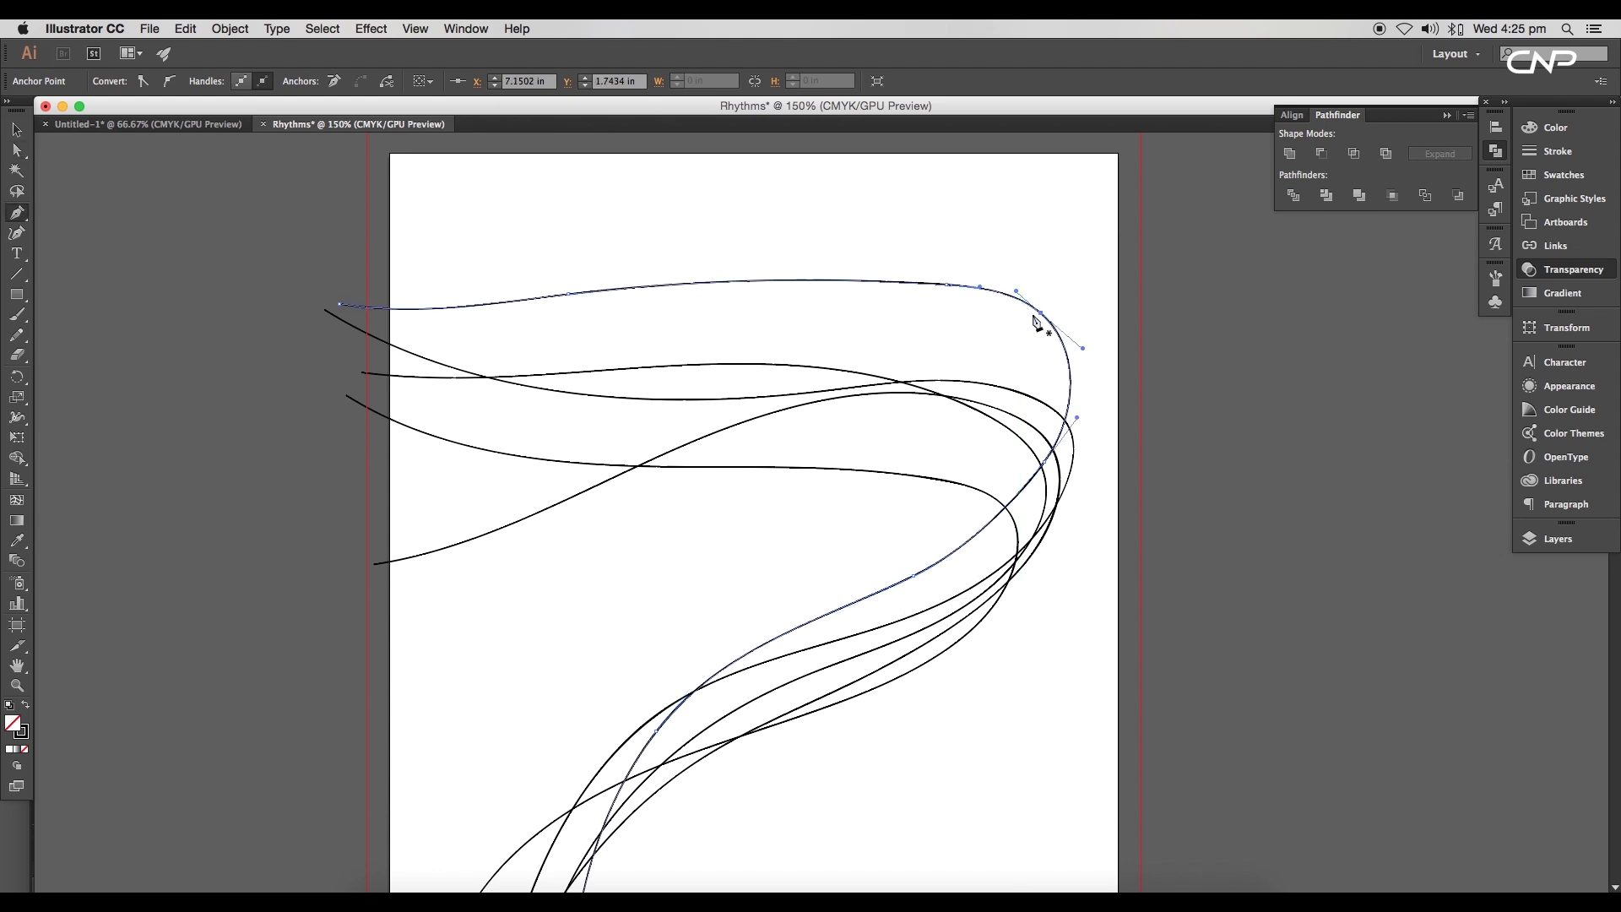
pyautogui.click(1041, 314)
pyautogui.click(17, 150)
pyautogui.moveTo(947, 284); pyautogui.dragTo(1030, 346)
# - Adjust the bend anchors of the inner curves and the left end and middle anchor of the lowest-starting curve
pyautogui.moveTo(1037, 431); pyautogui.dragTo(1037, 452)
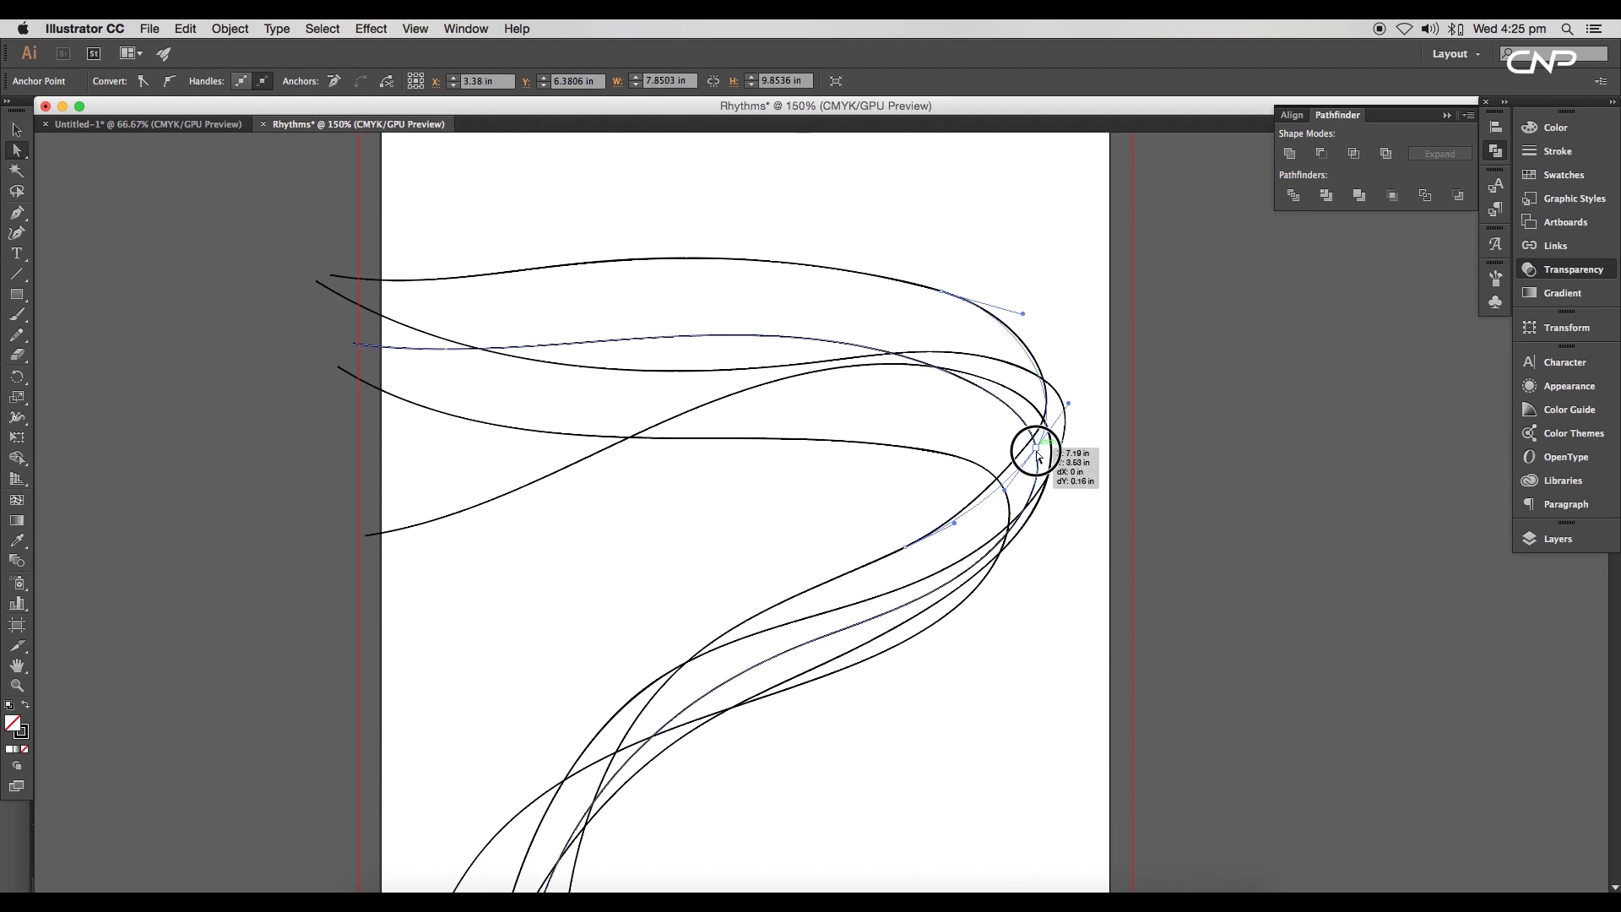
pyautogui.moveTo(1100, 380); pyautogui.dragTo(1098, 365)
pyautogui.moveTo(454, 419); pyautogui.dragTo(445, 387)
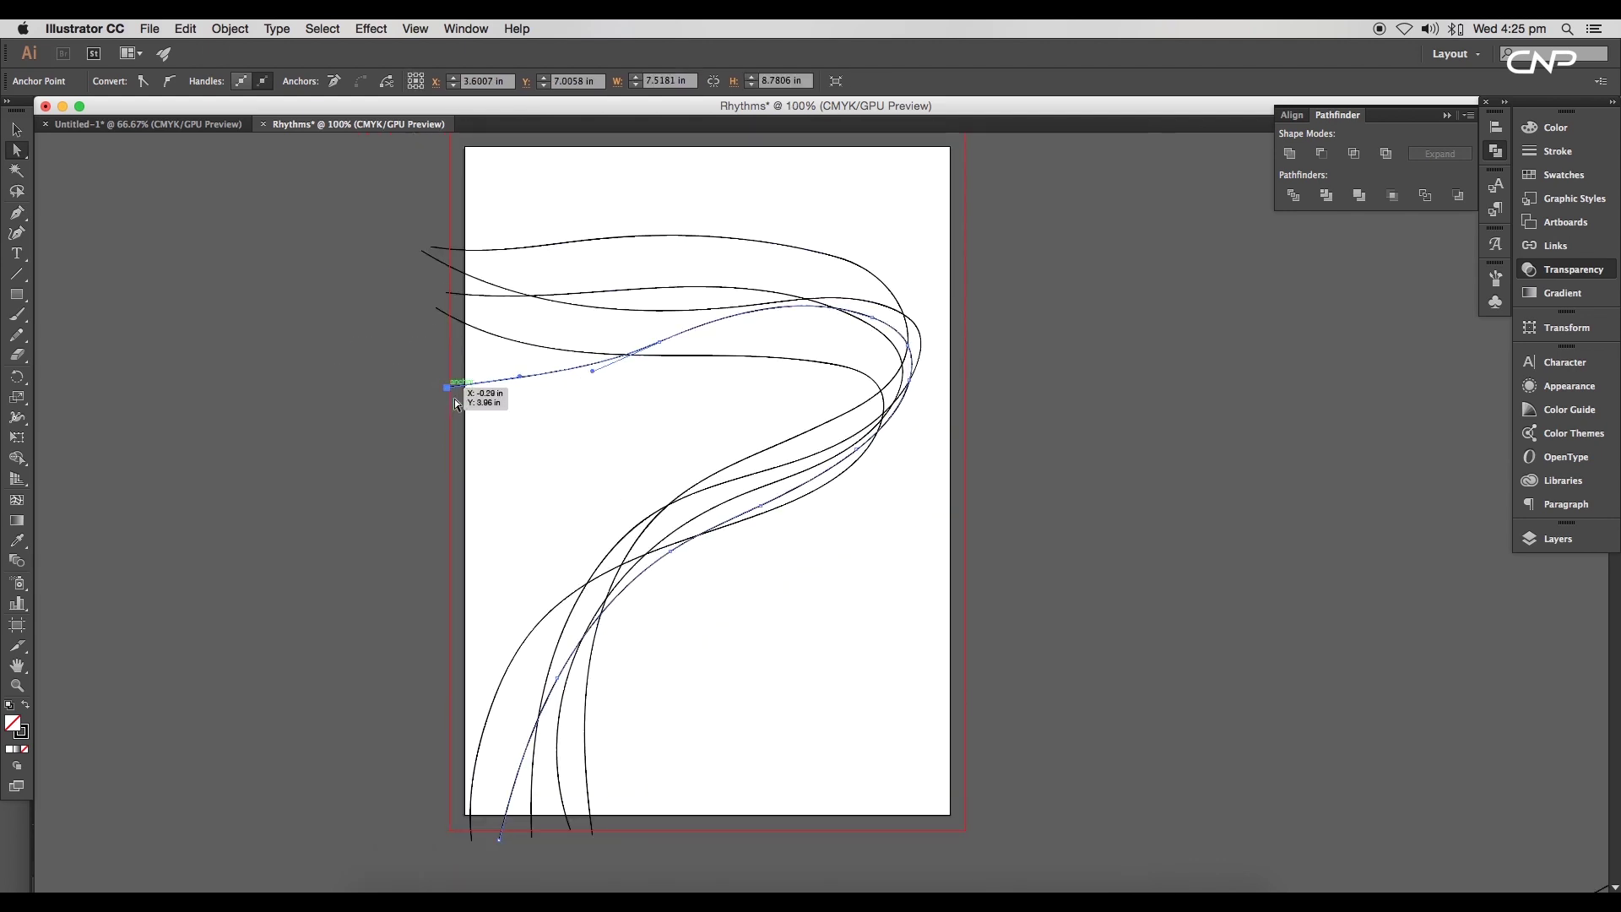
pyautogui.moveTo(655, 420); pyautogui.dragTo(656, 413)
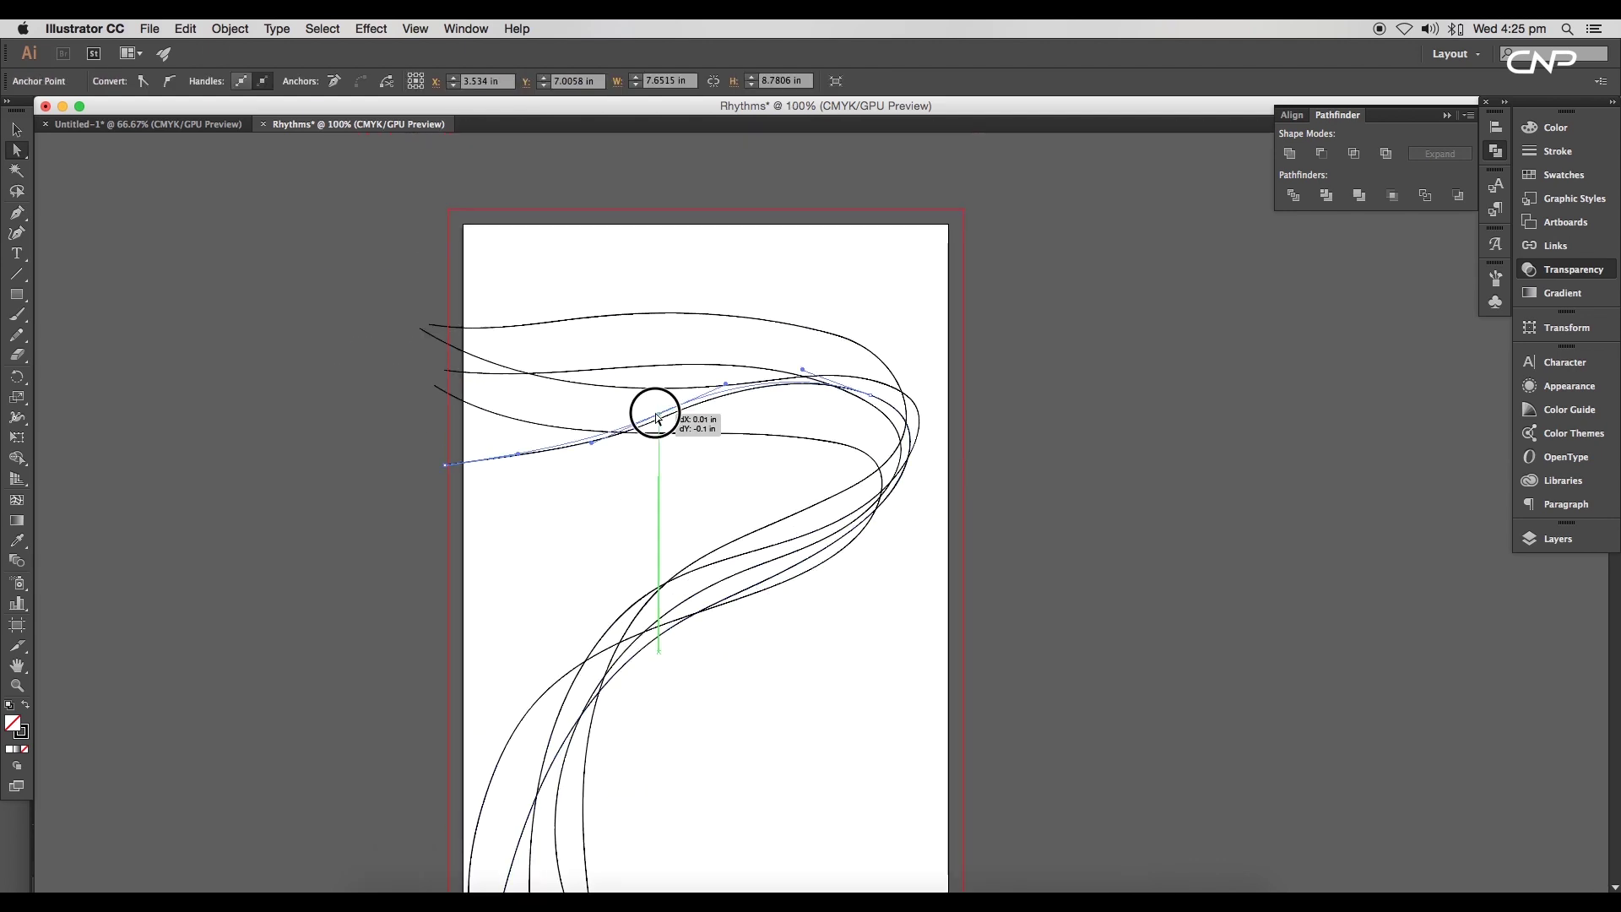
pyautogui.click(671, 490)
# - Raise the left end of the second curve and fine-tune the upper anchors of the curve crossing it
pyautogui.moveTo(478, 426); pyautogui.dragTo(474, 416)
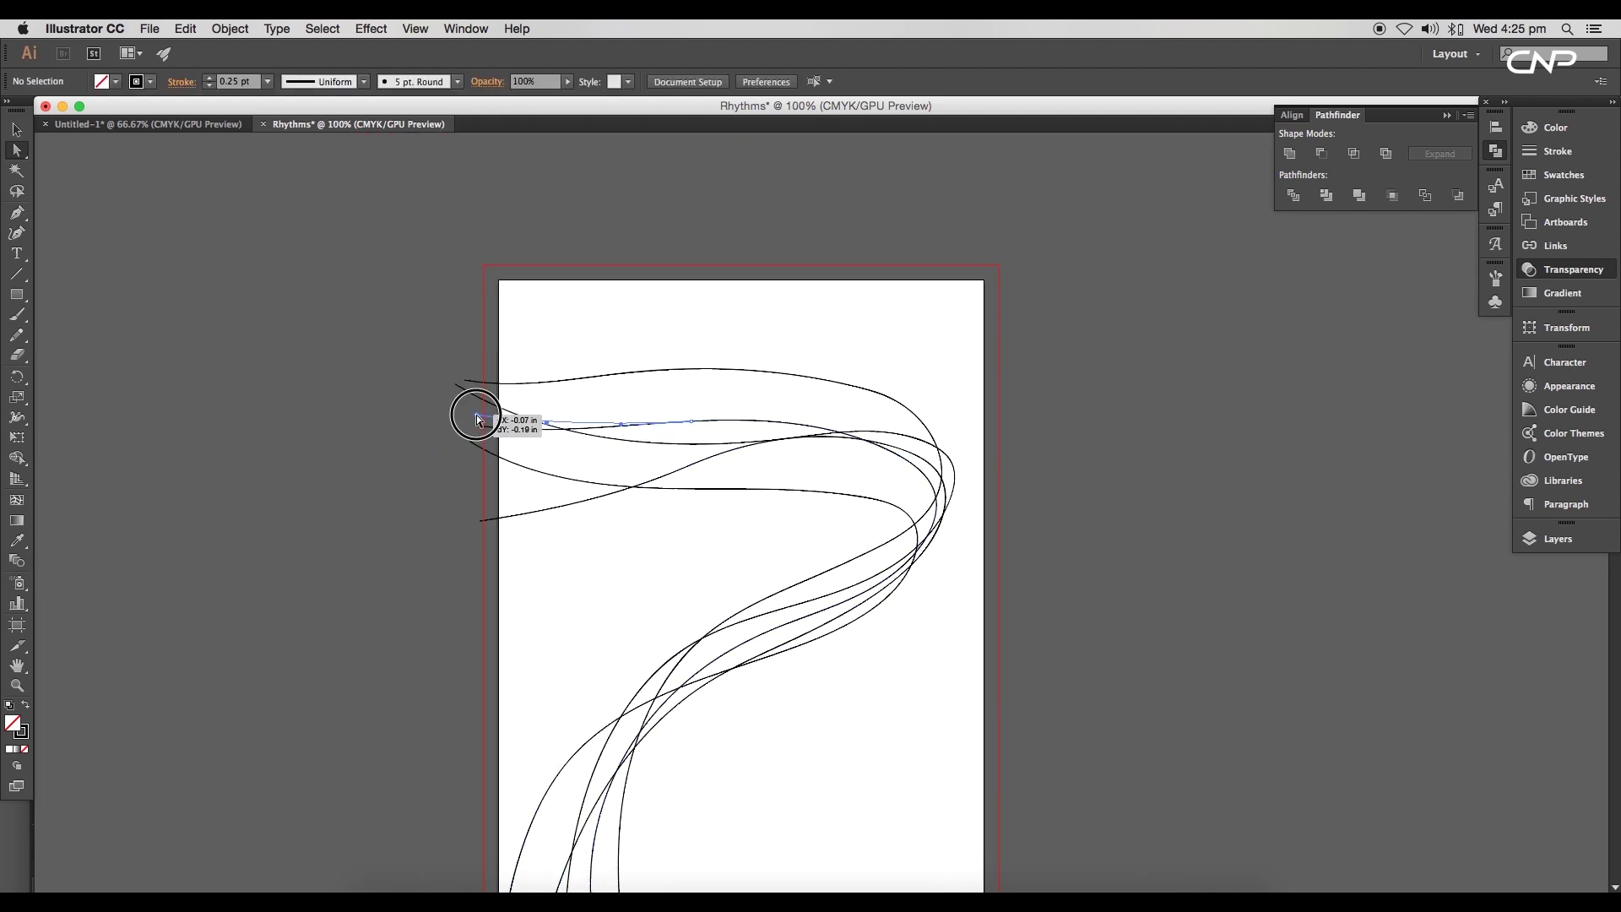
pyautogui.click(757, 340)
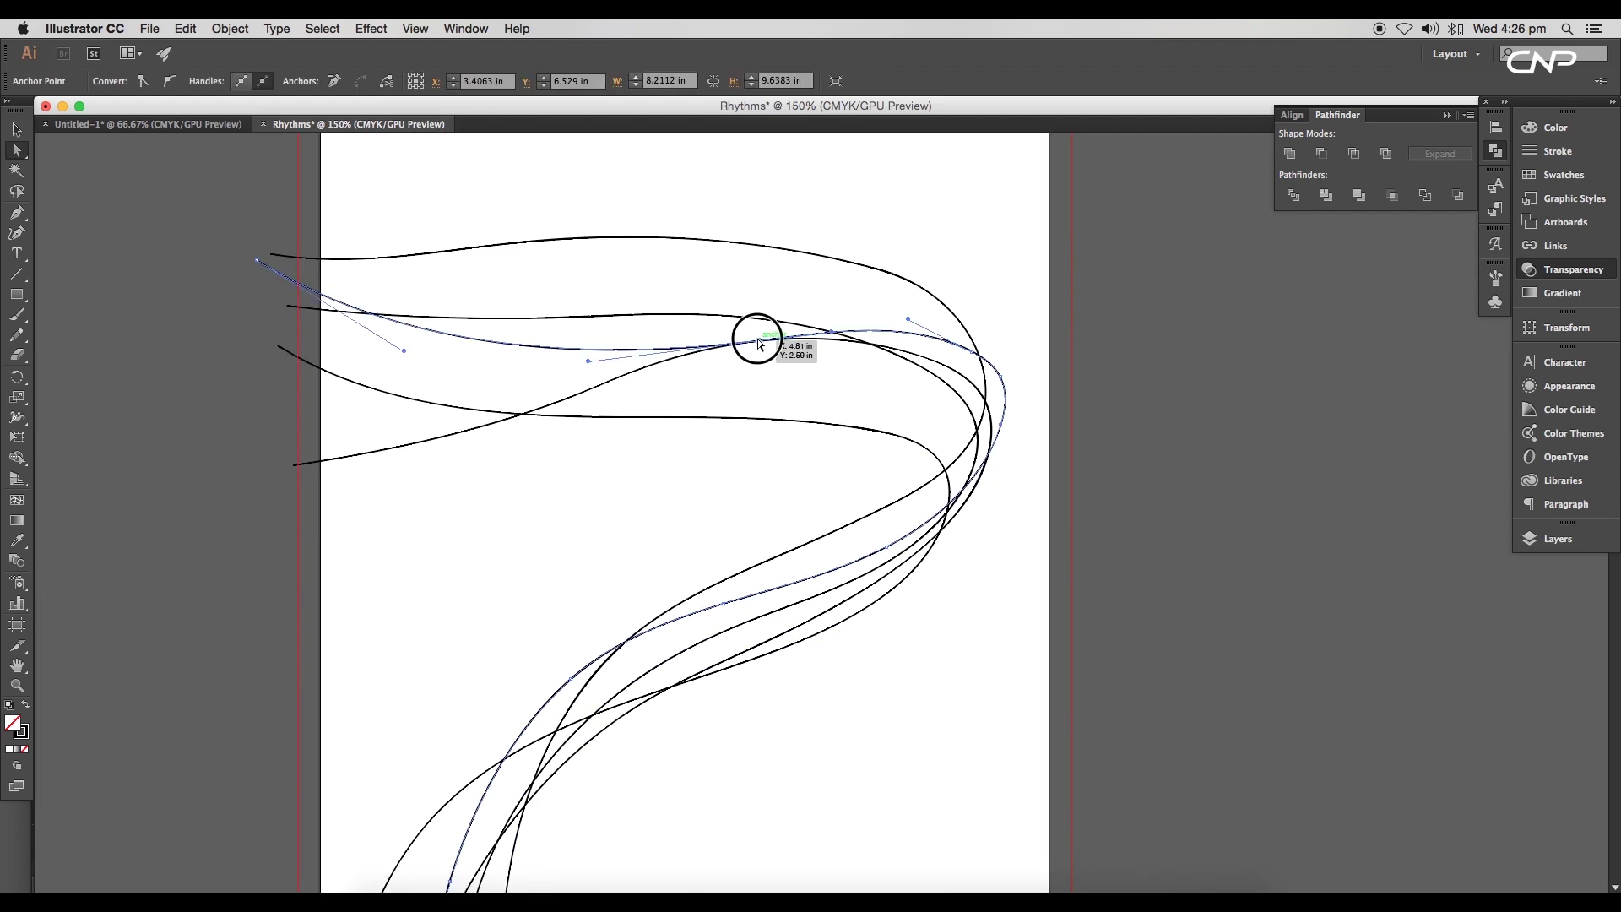
pyautogui.moveTo(758, 340); pyautogui.dragTo(756, 336)
pyautogui.moveTo(941, 309); pyautogui.dragTo(935, 307)
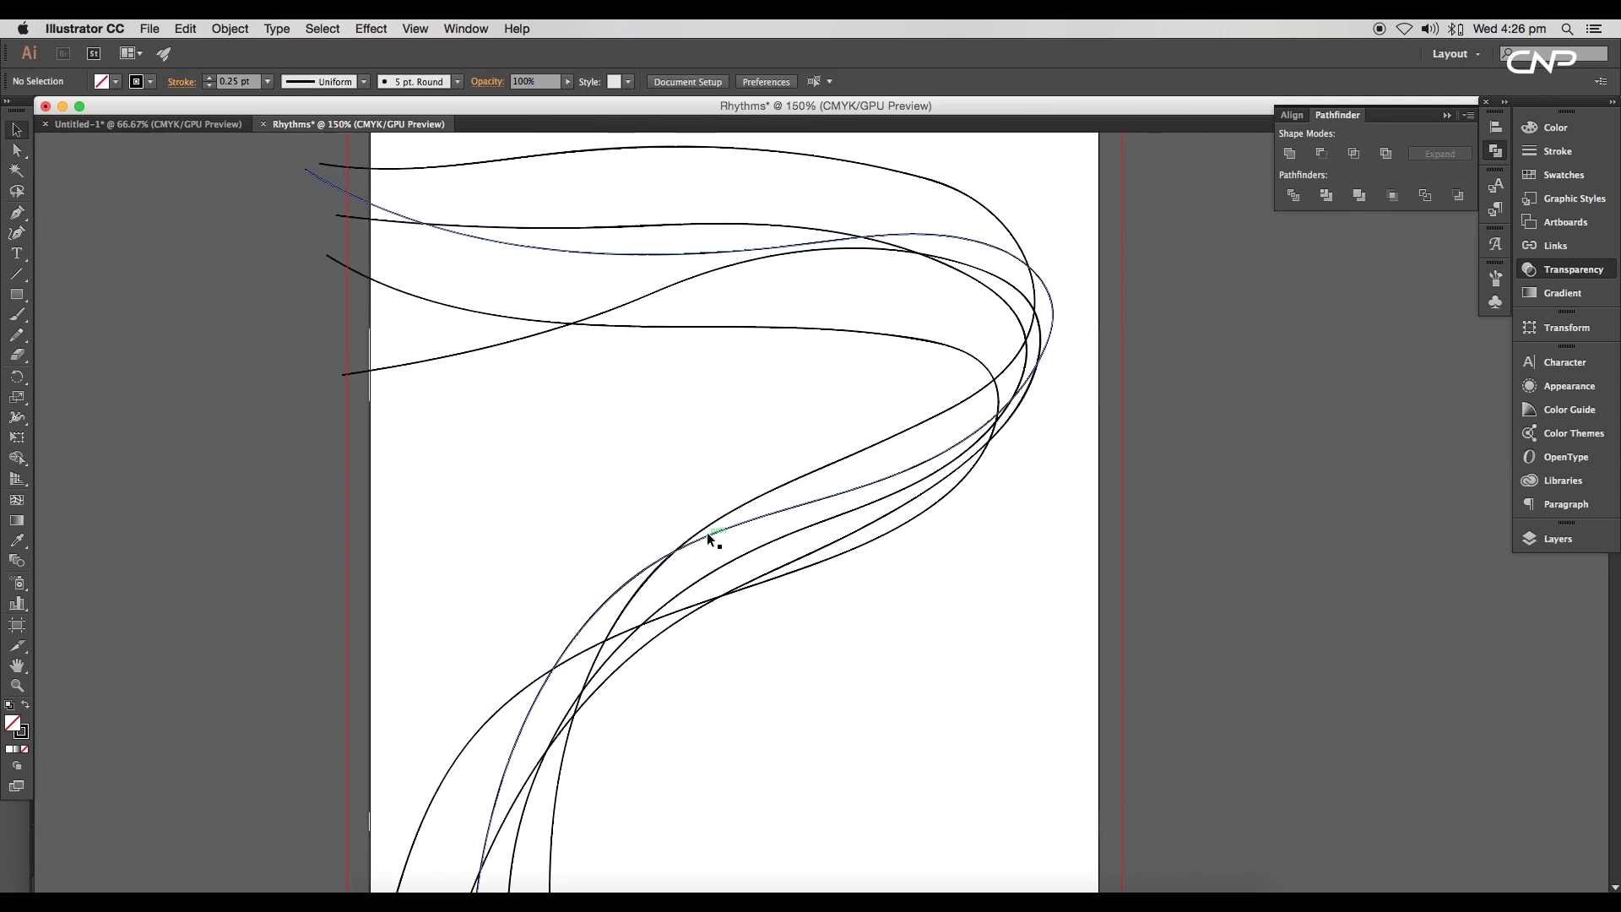
# - Set the stroke weight of all five curves on the artboard to 0.75 pt
pyautogui.press('super+a')
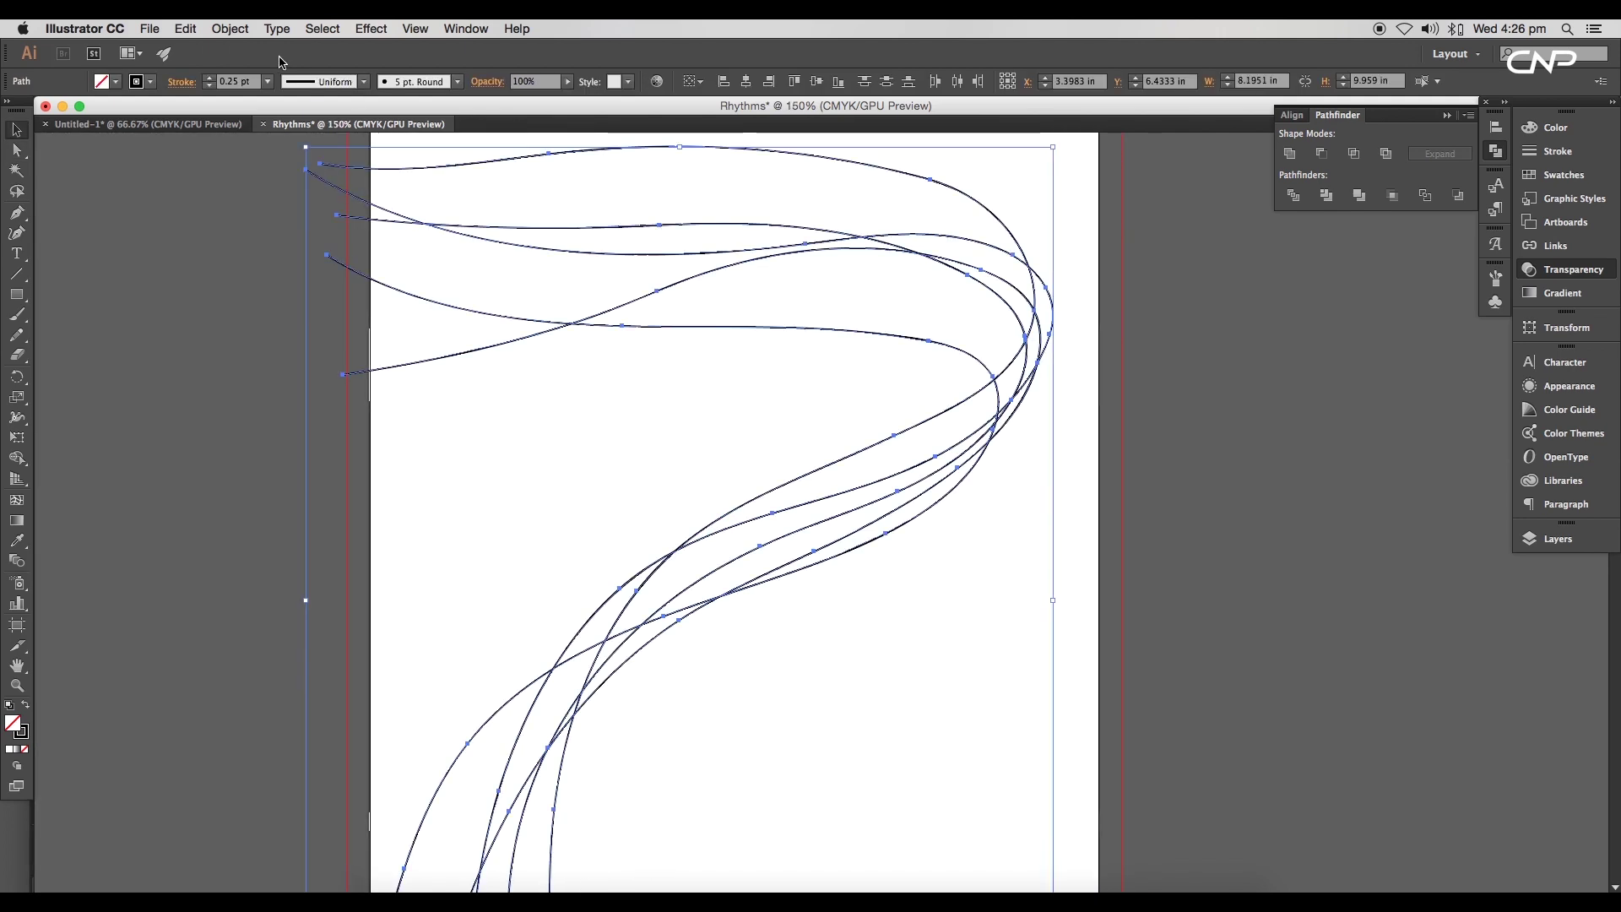
pyautogui.click(268, 82)
pyautogui.click(287, 138)
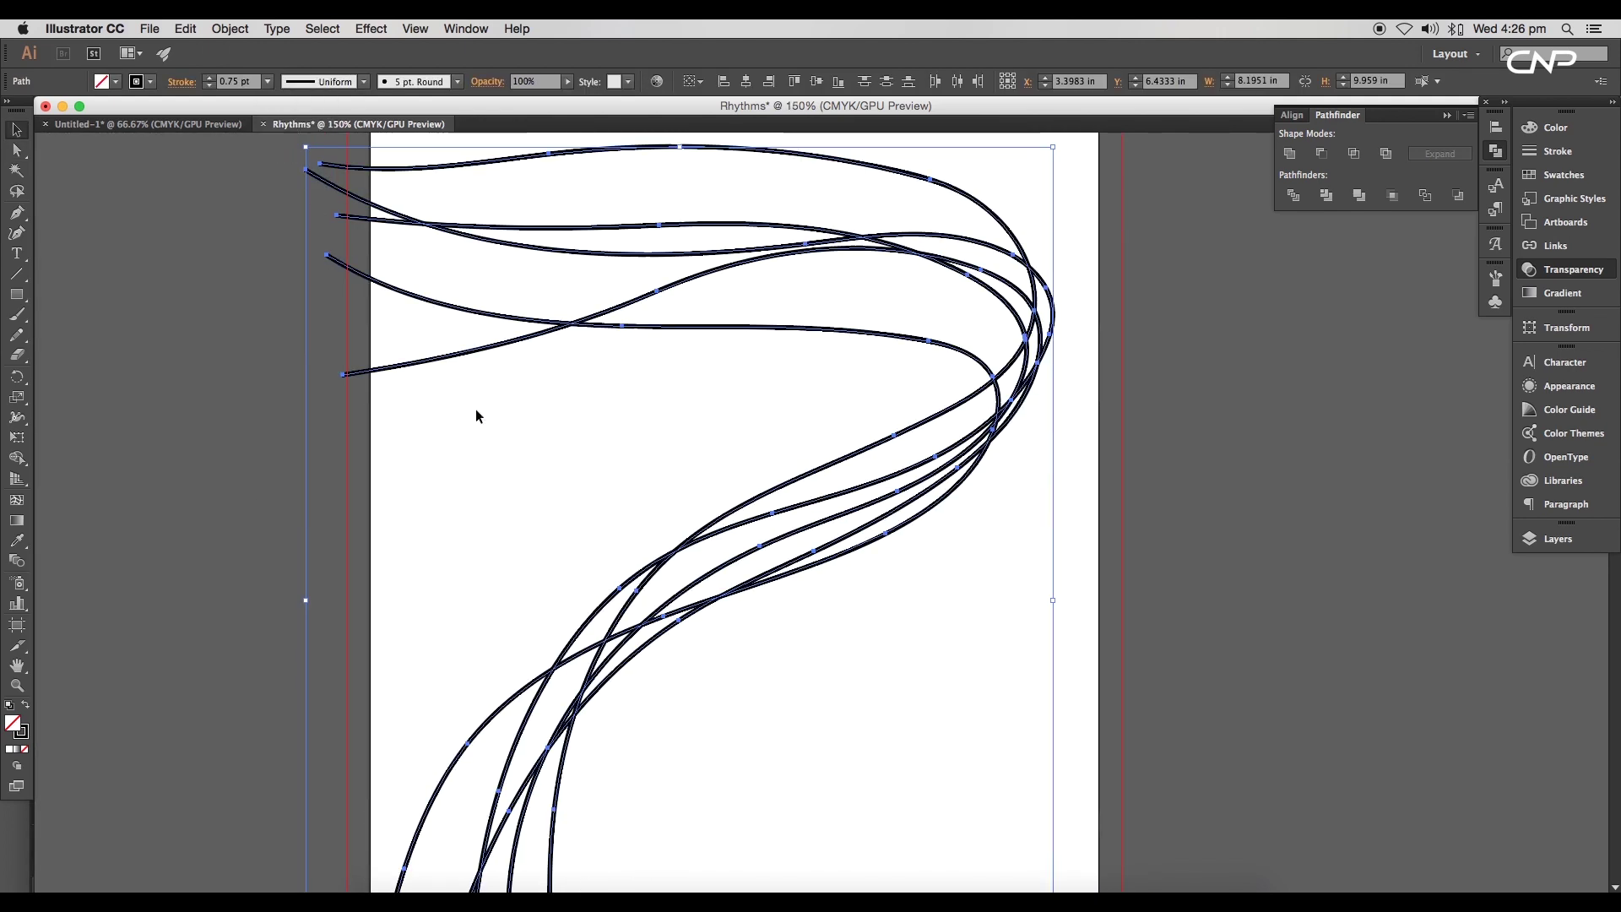
pyautogui.click(844, 651)
# - Thin the middle curve's stroke to 0.25 pt
pyautogui.hscroll(-2, 844, 651)
pyautogui.click(810, 529)
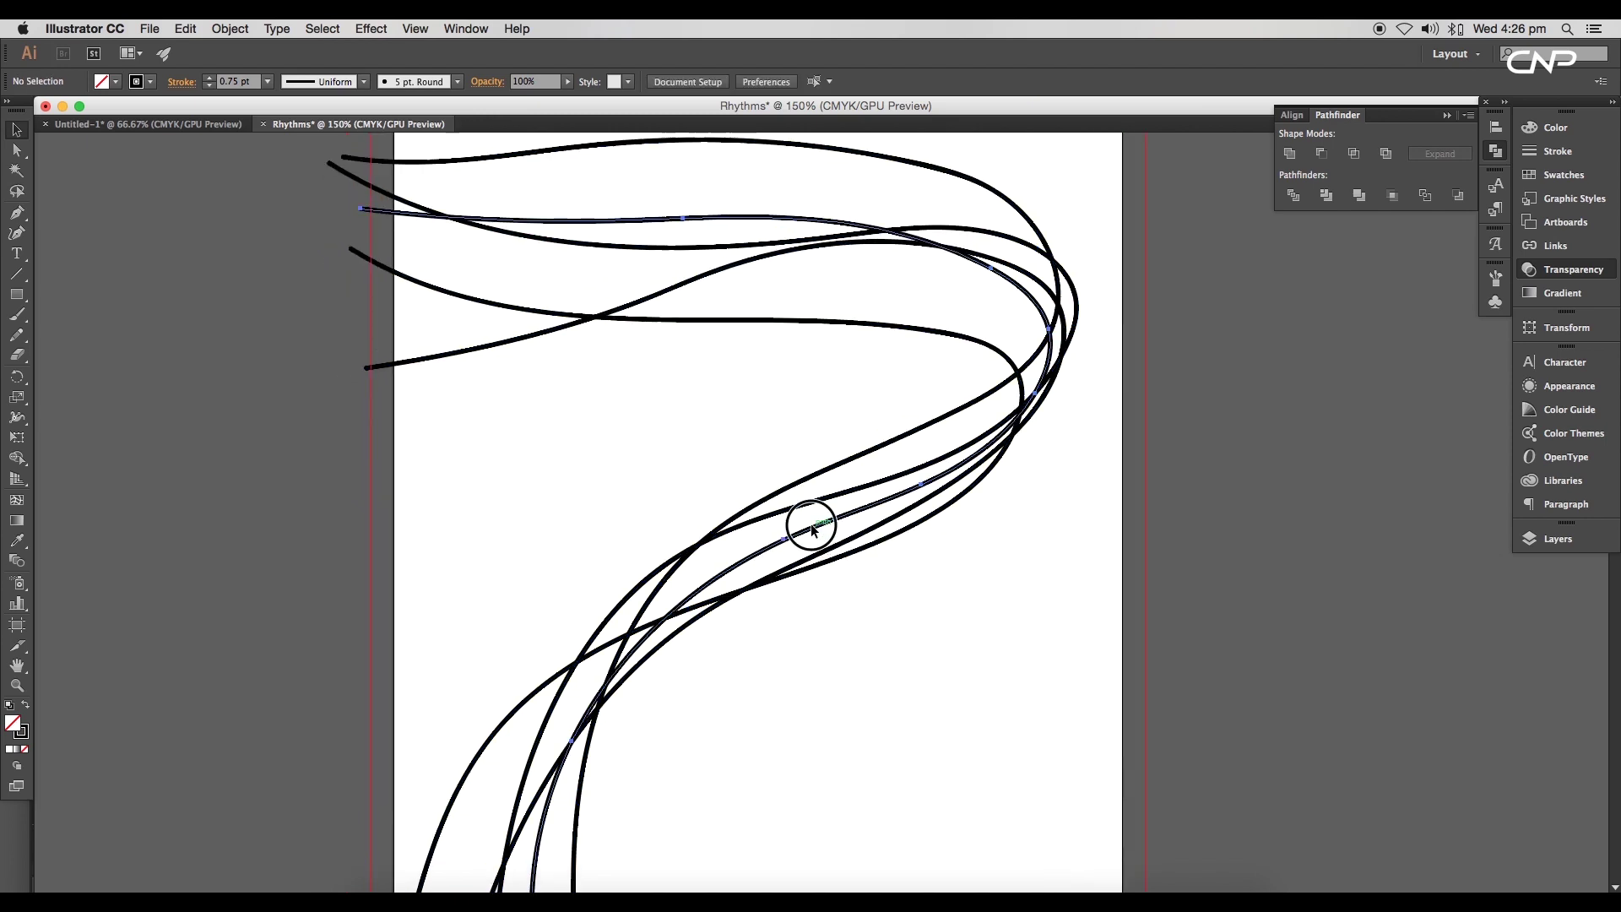
pyautogui.click(268, 82)
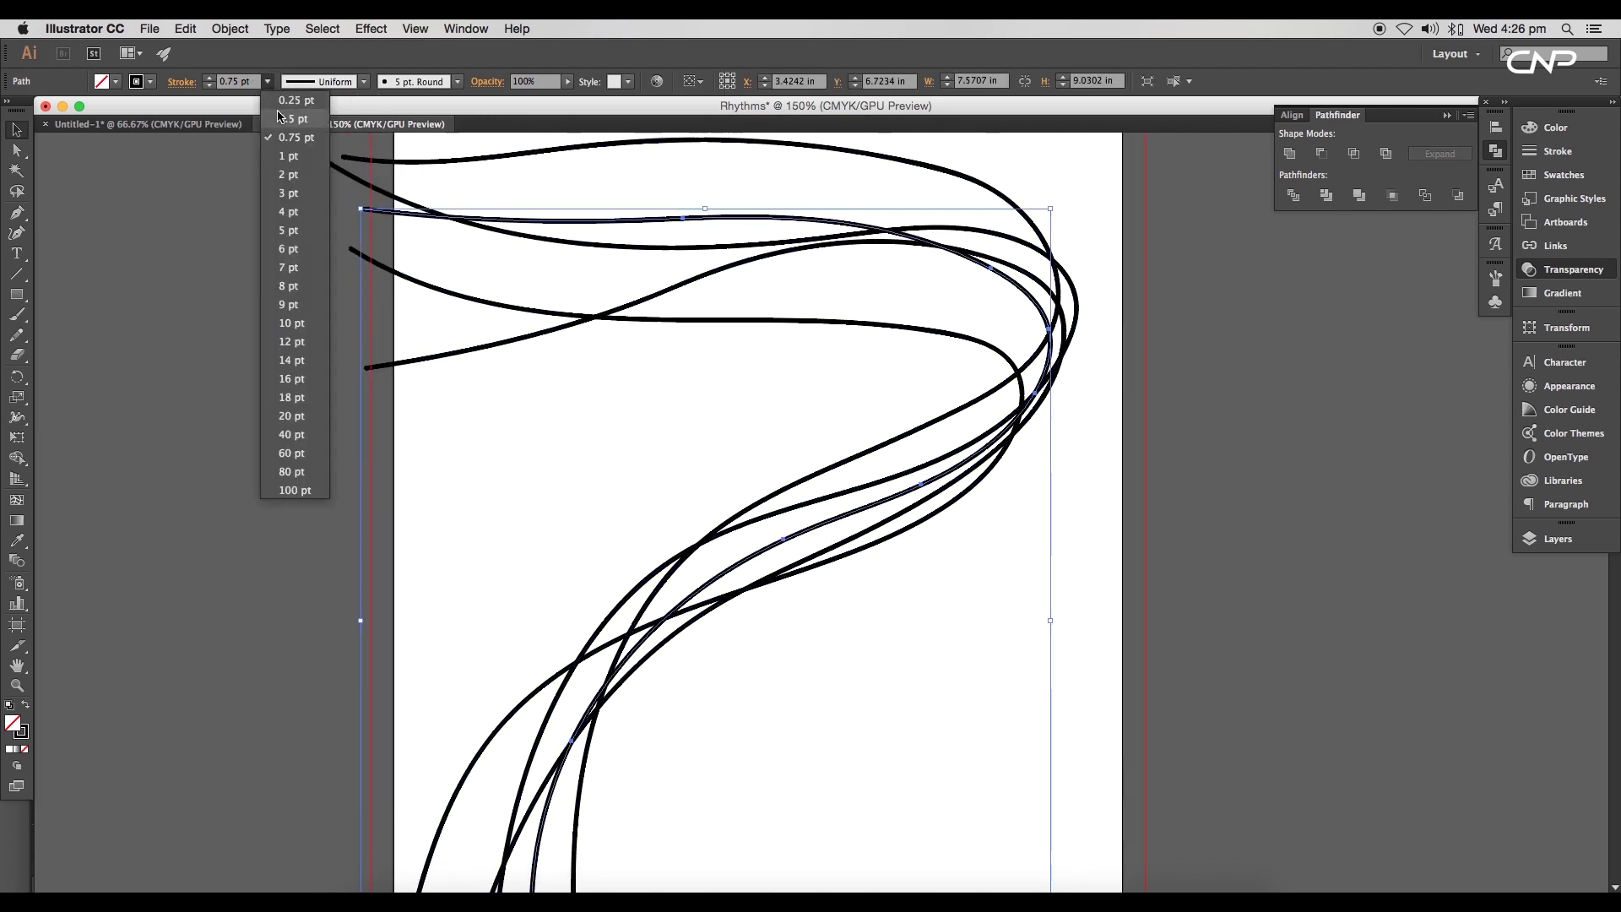
pyautogui.click(282, 110)
pyautogui.click(815, 694)
# - Select the four heavier curves on the artboard and set their stroke weight to 0.5 pt
pyautogui.press('super+0')
pyautogui.moveTo(883, 692); pyautogui.dragTo(874, 562)
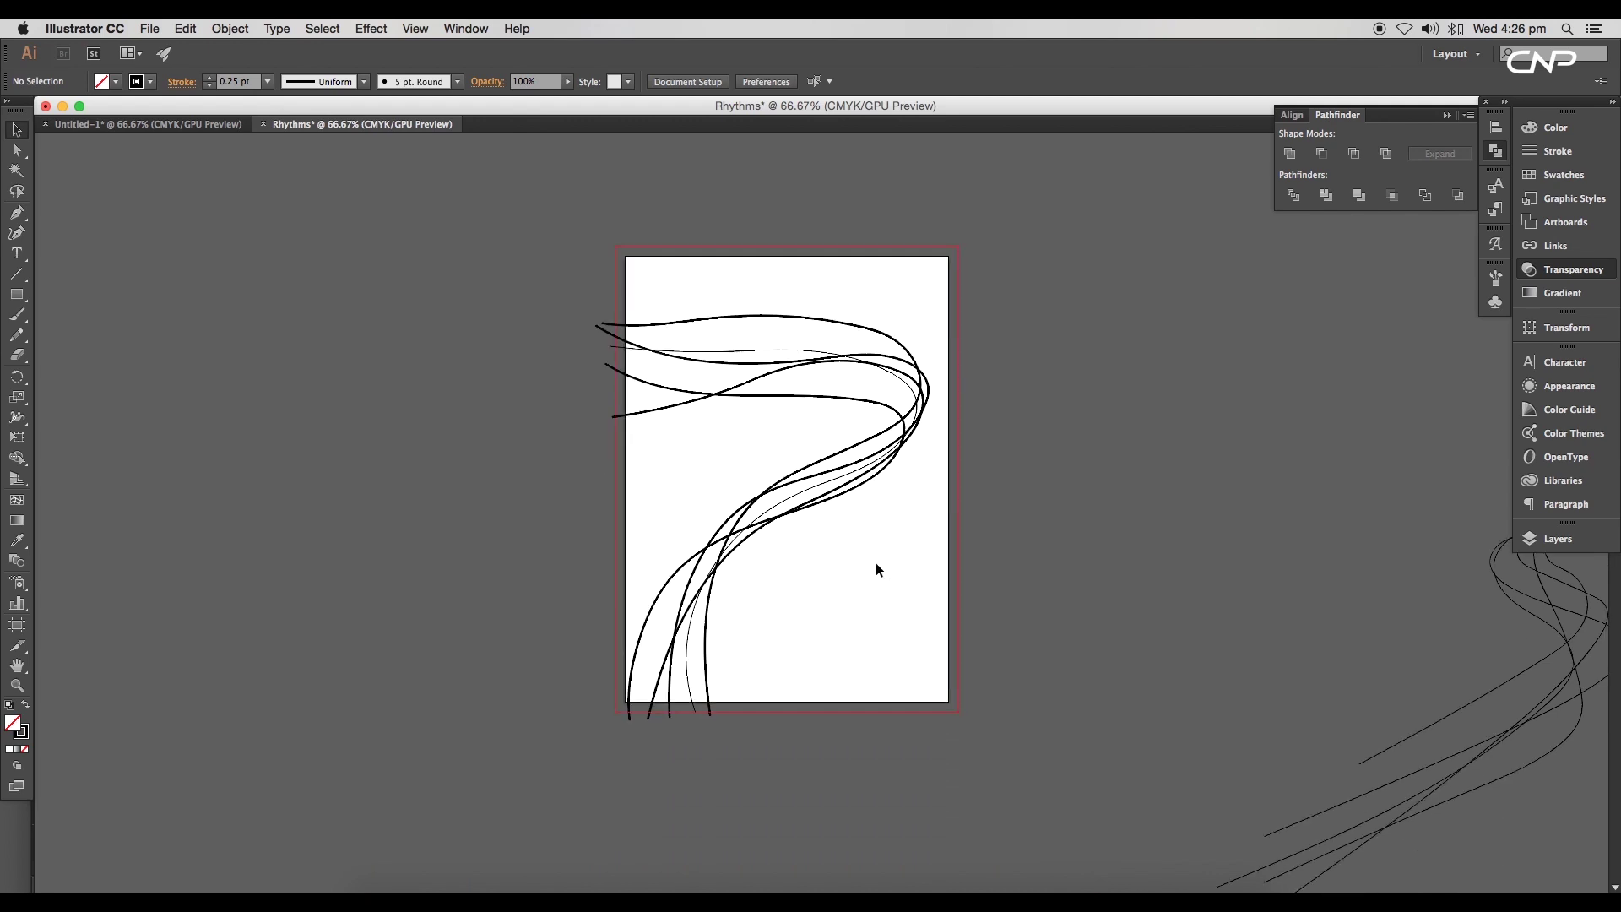
pyautogui.press('super+1')
pyautogui.click(766, 490)
pyautogui.press('super+a')
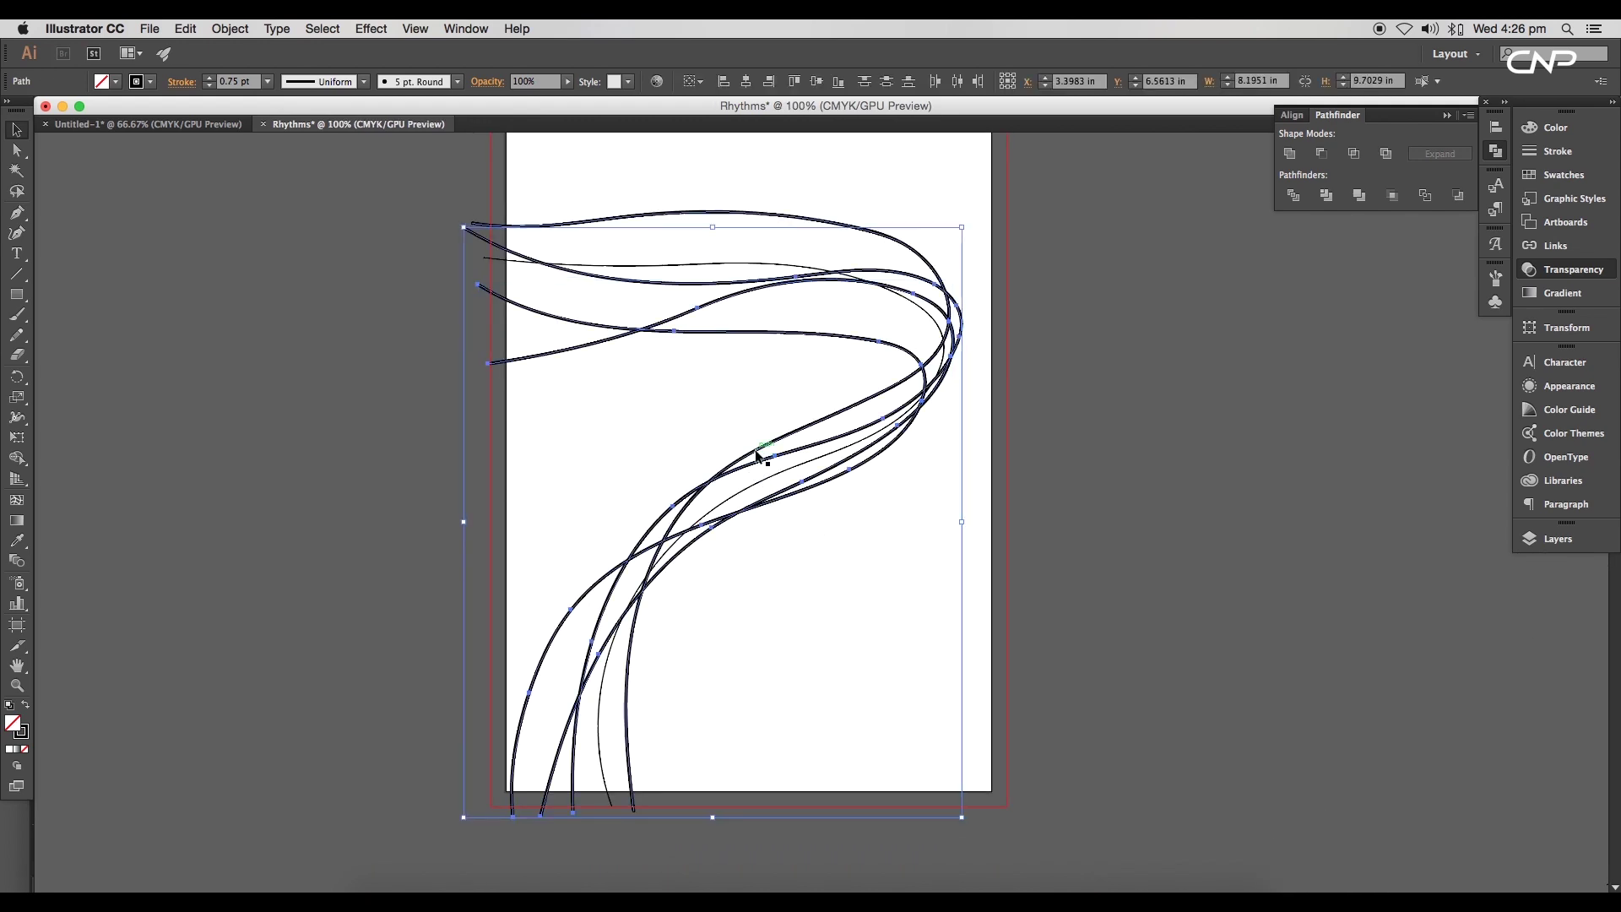
pyautogui.click(268, 82)
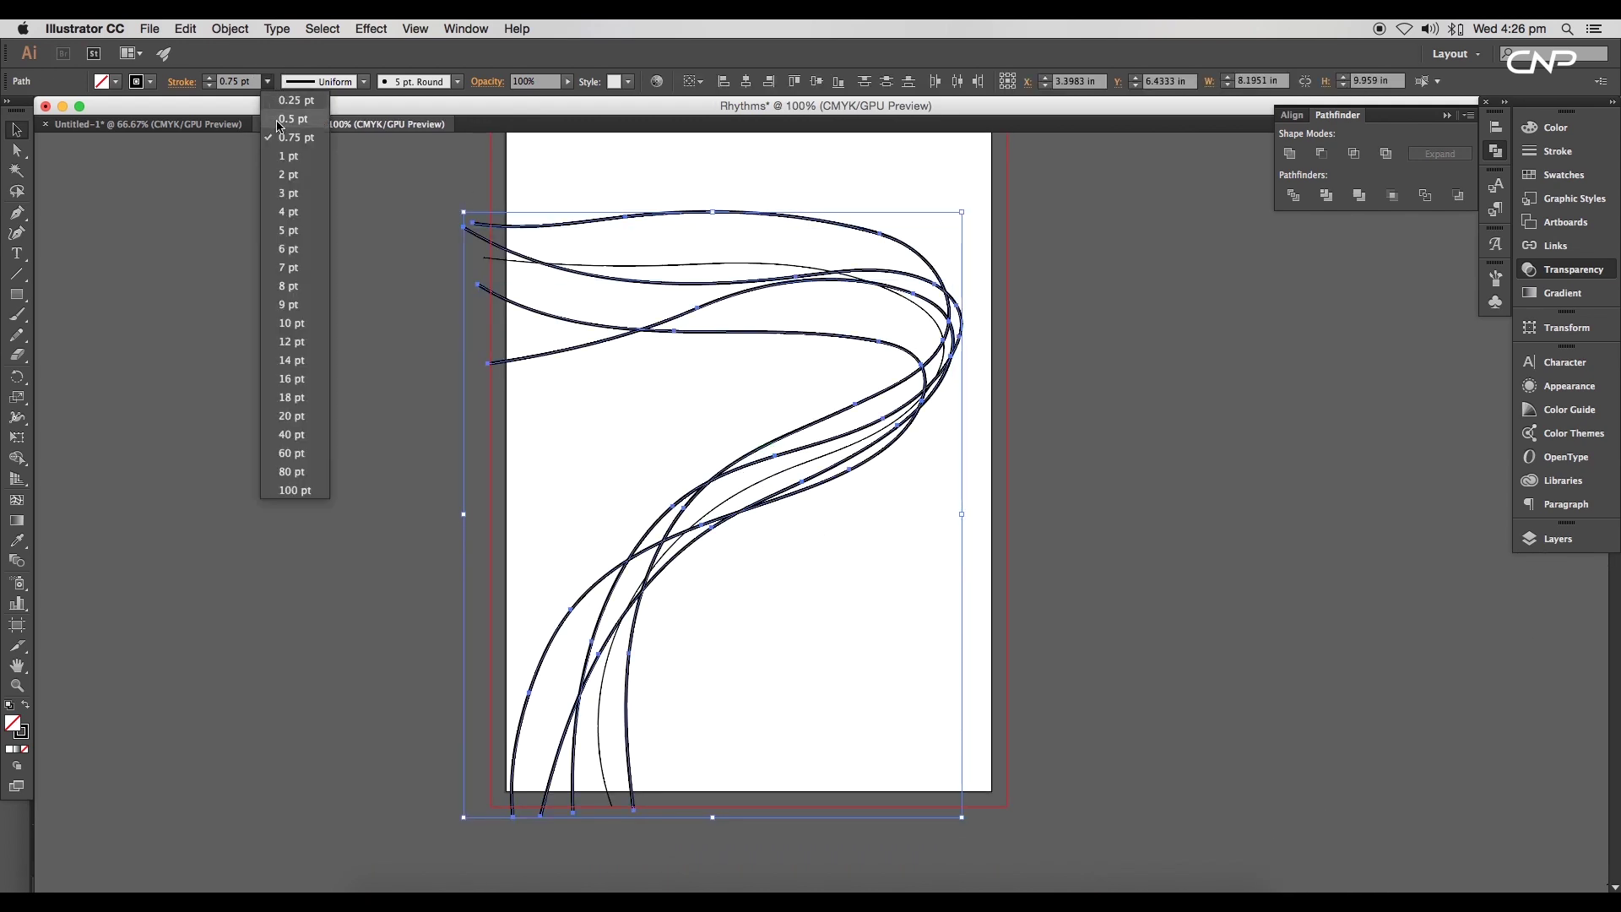
pyautogui.click(280, 128)
pyautogui.click(297, 443)
# - Nudge all five curves on the artboard slightly to the right
pyautogui.scroll(2, 772, 611)
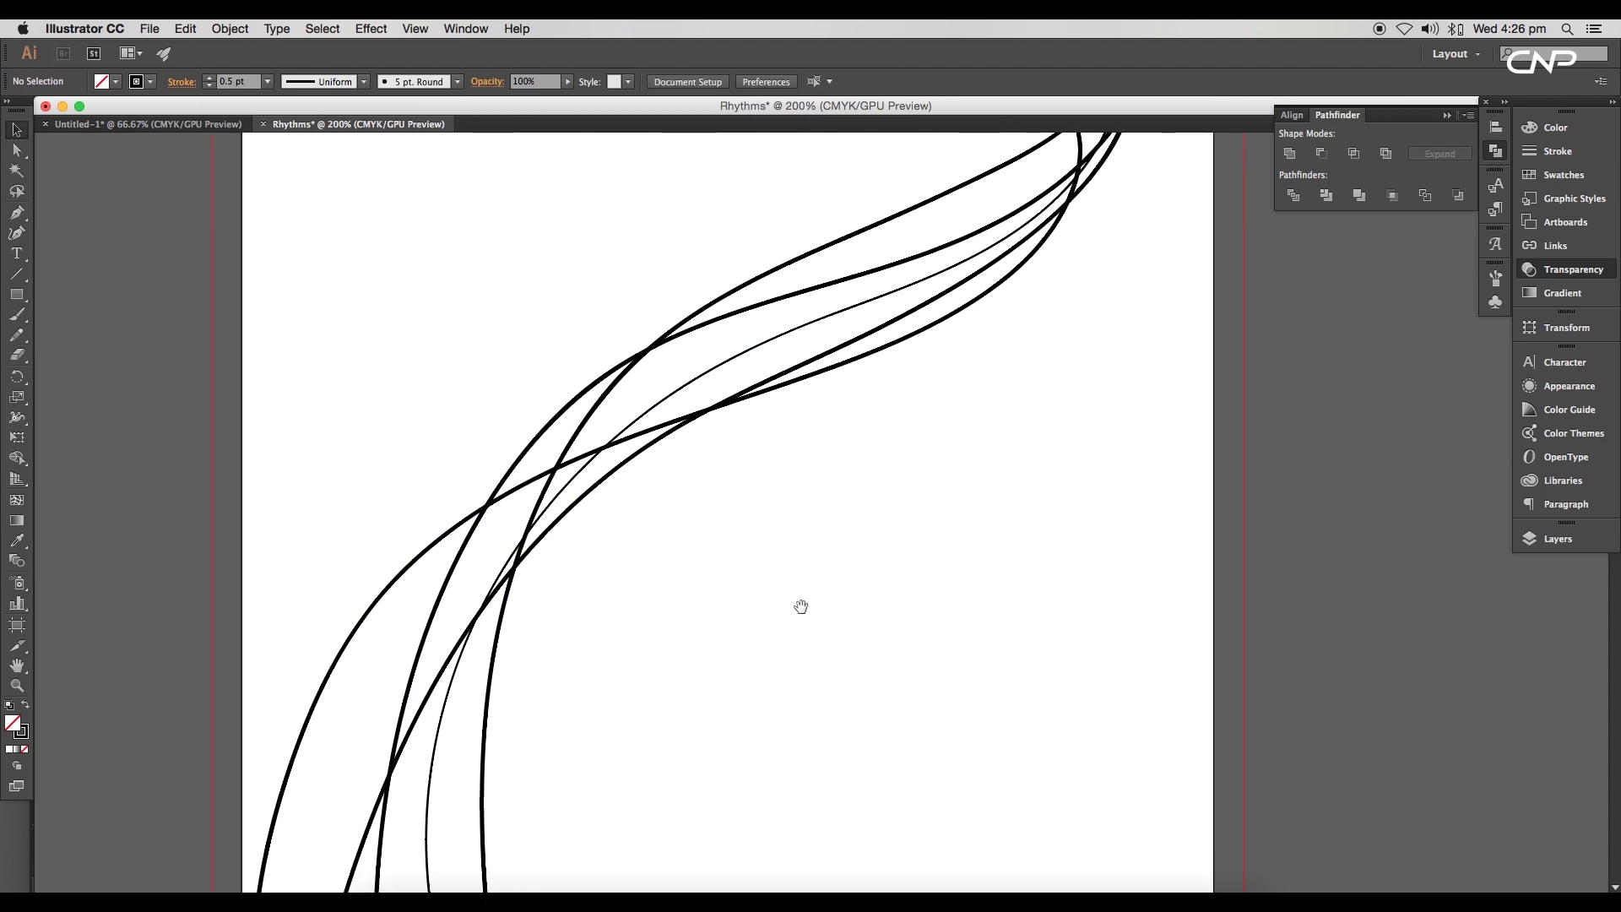
pyautogui.moveTo(800, 604); pyautogui.dragTo(687, 828)
pyautogui.scroll(-1, 687, 828)
pyautogui.press('super+a')
pyautogui.press('Right')
pyautogui.press('Right')
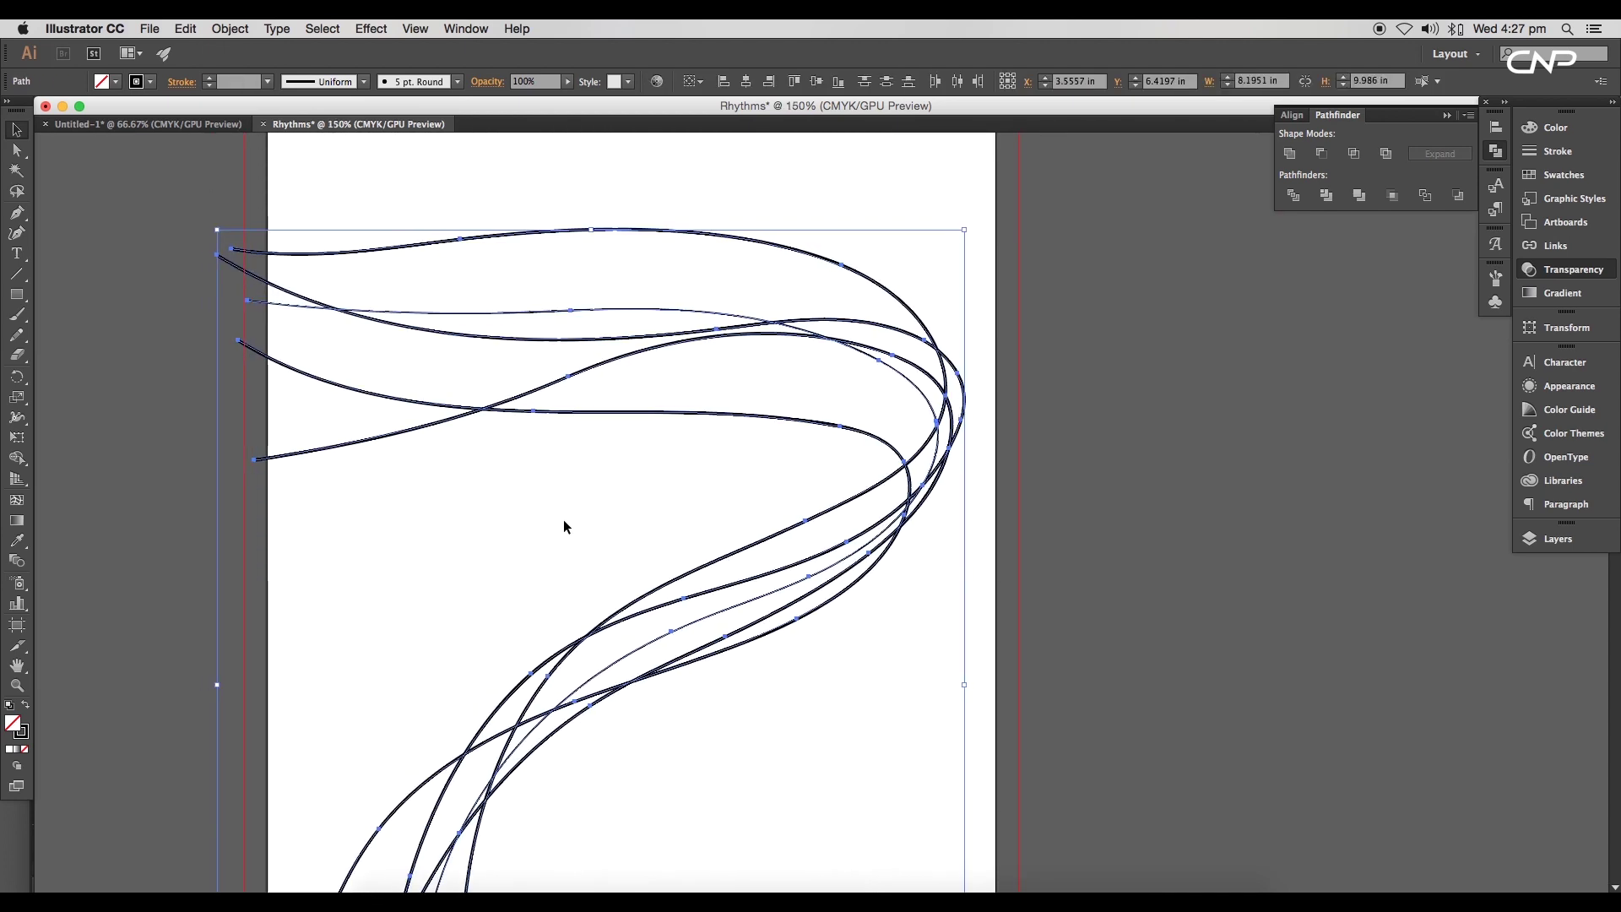
pyautogui.click(564, 519)
# - Set the thin middle curve's stroke weight to 0.4 pt
pyautogui.press('super+equal')
pyautogui.moveTo(638, 663); pyautogui.dragTo(541, 490)
pyautogui.click(541, 490)
pyautogui.click(241, 80)
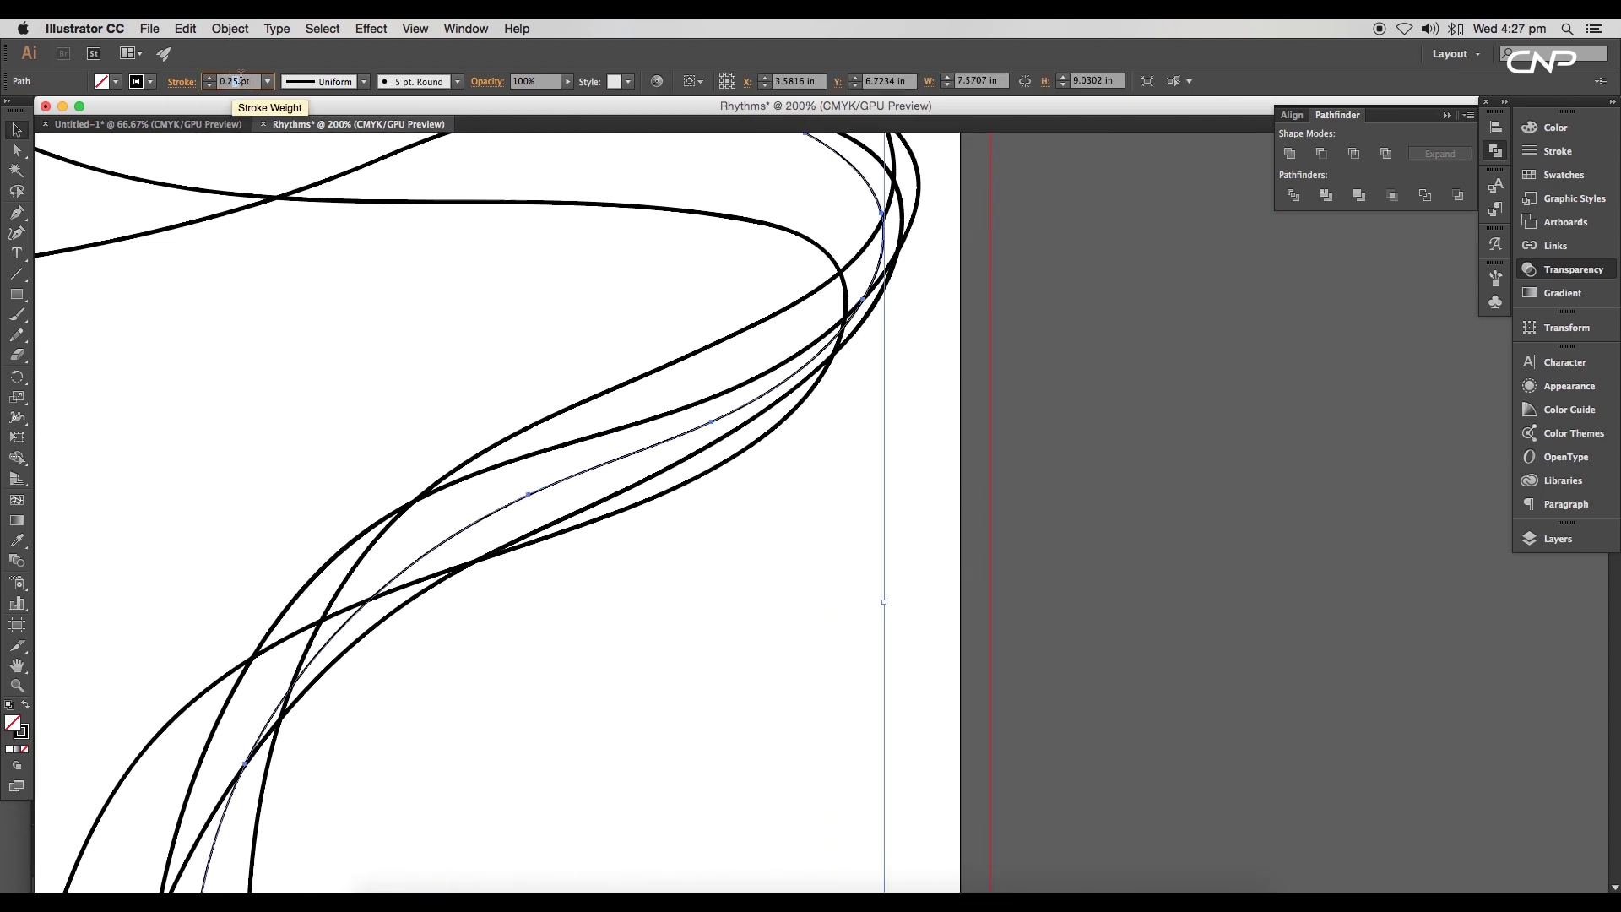
pyautogui.press('Return')
# - Draw an 8 × 11 in rectangle covering the whole artboard
pyautogui.press('super+minus')
pyautogui.press('super+minus')
pyautogui.press('super+minus')
pyautogui.moveTo(844, 557); pyautogui.dragTo(769, 543)
pyautogui.click(83, 330)
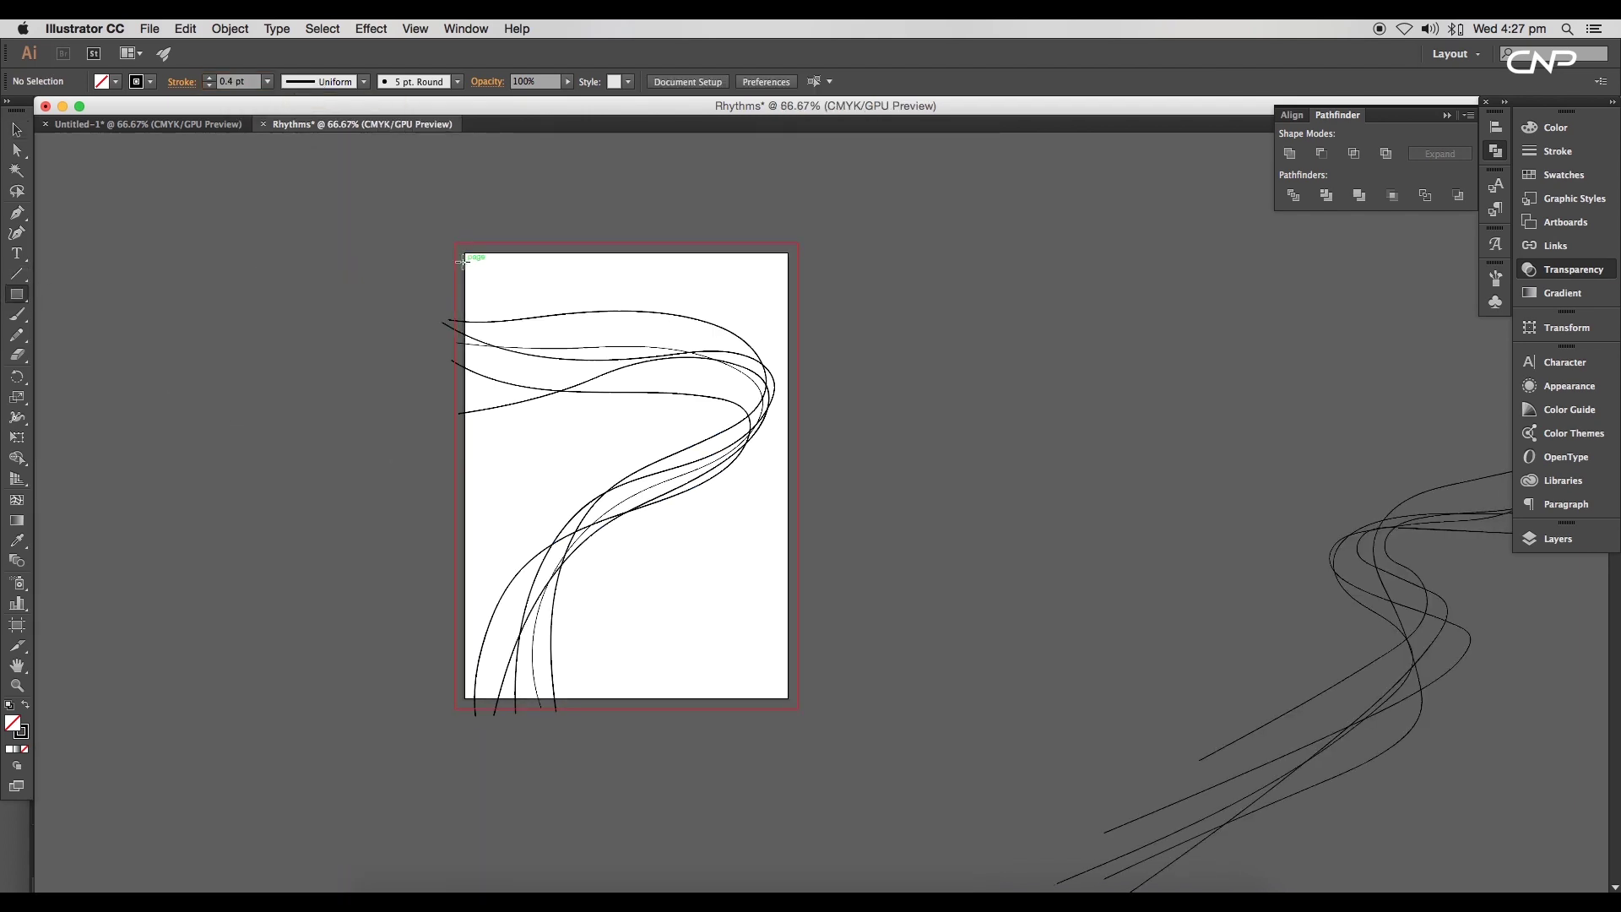
pyautogui.moveTo(465, 253); pyautogui.dragTo(788, 699)
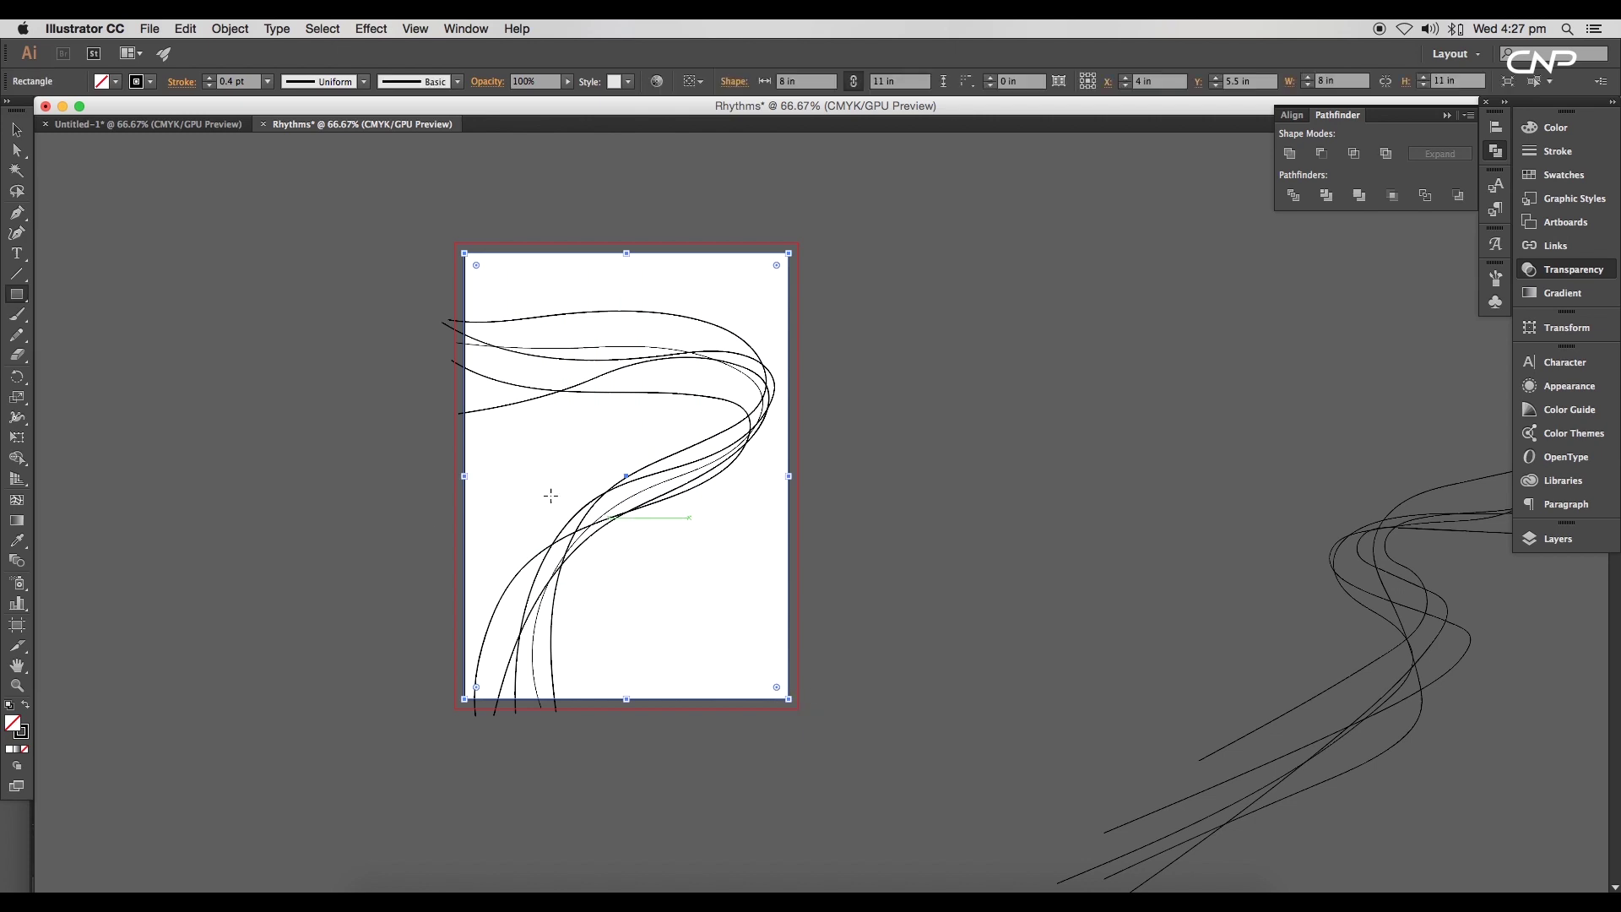
# - Fill the artboard rectangle with a yellow swatch and refine it to a darker mustard yellow
pyautogui.press('super+equal')
pyautogui.press('super+equal')
pyautogui.click(118, 83)
pyautogui.click(24, 123)
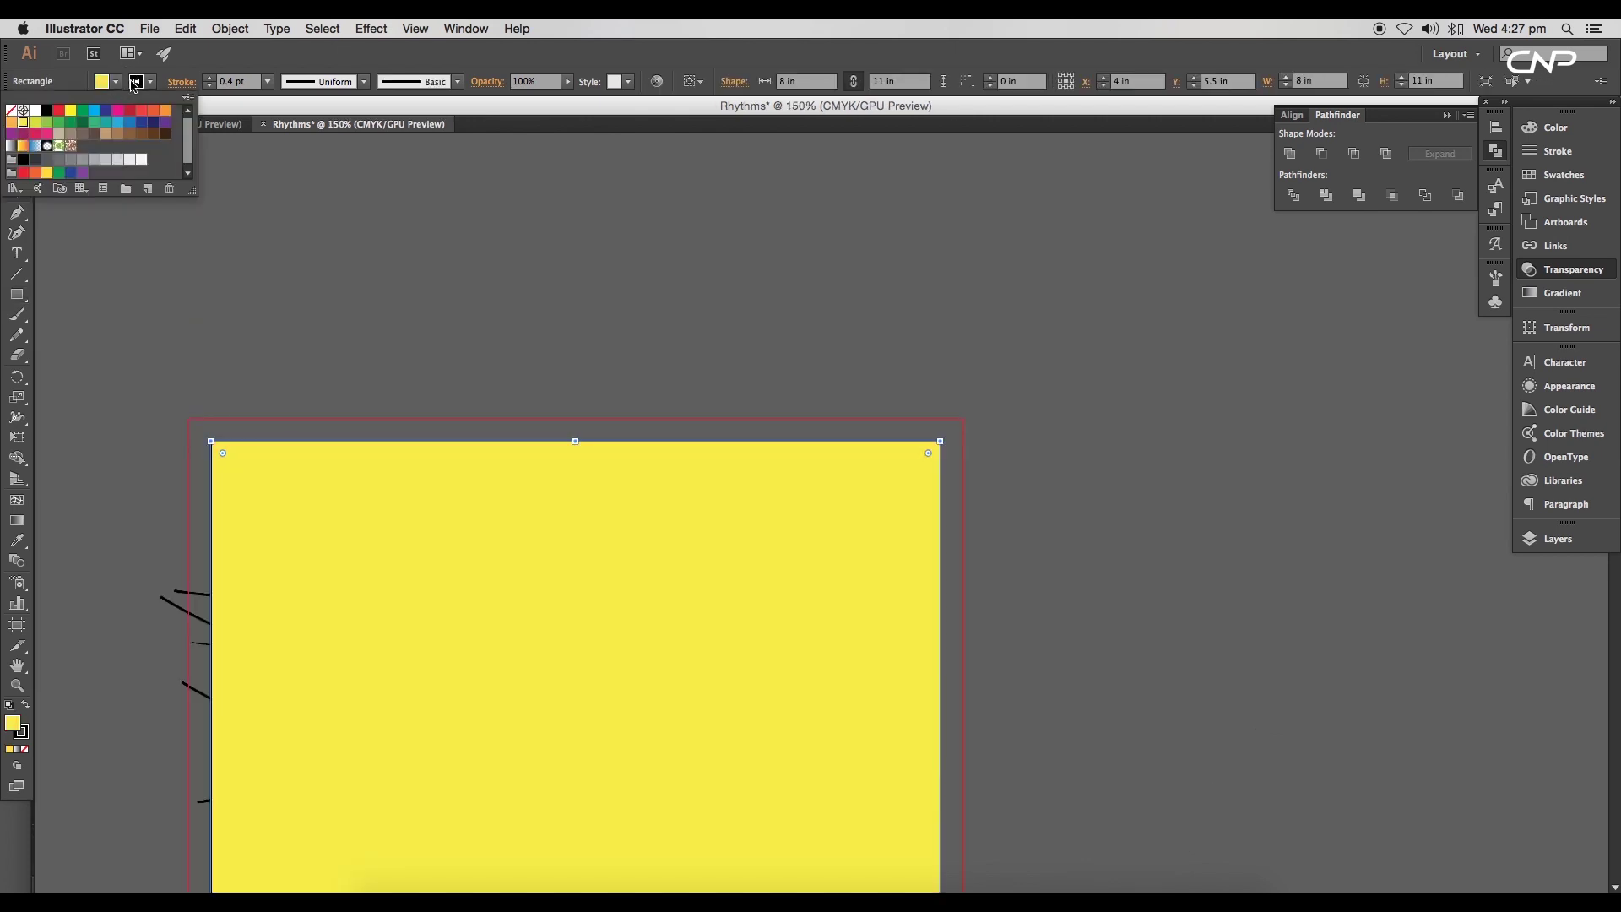
pyautogui.doubleClick(17, 726)
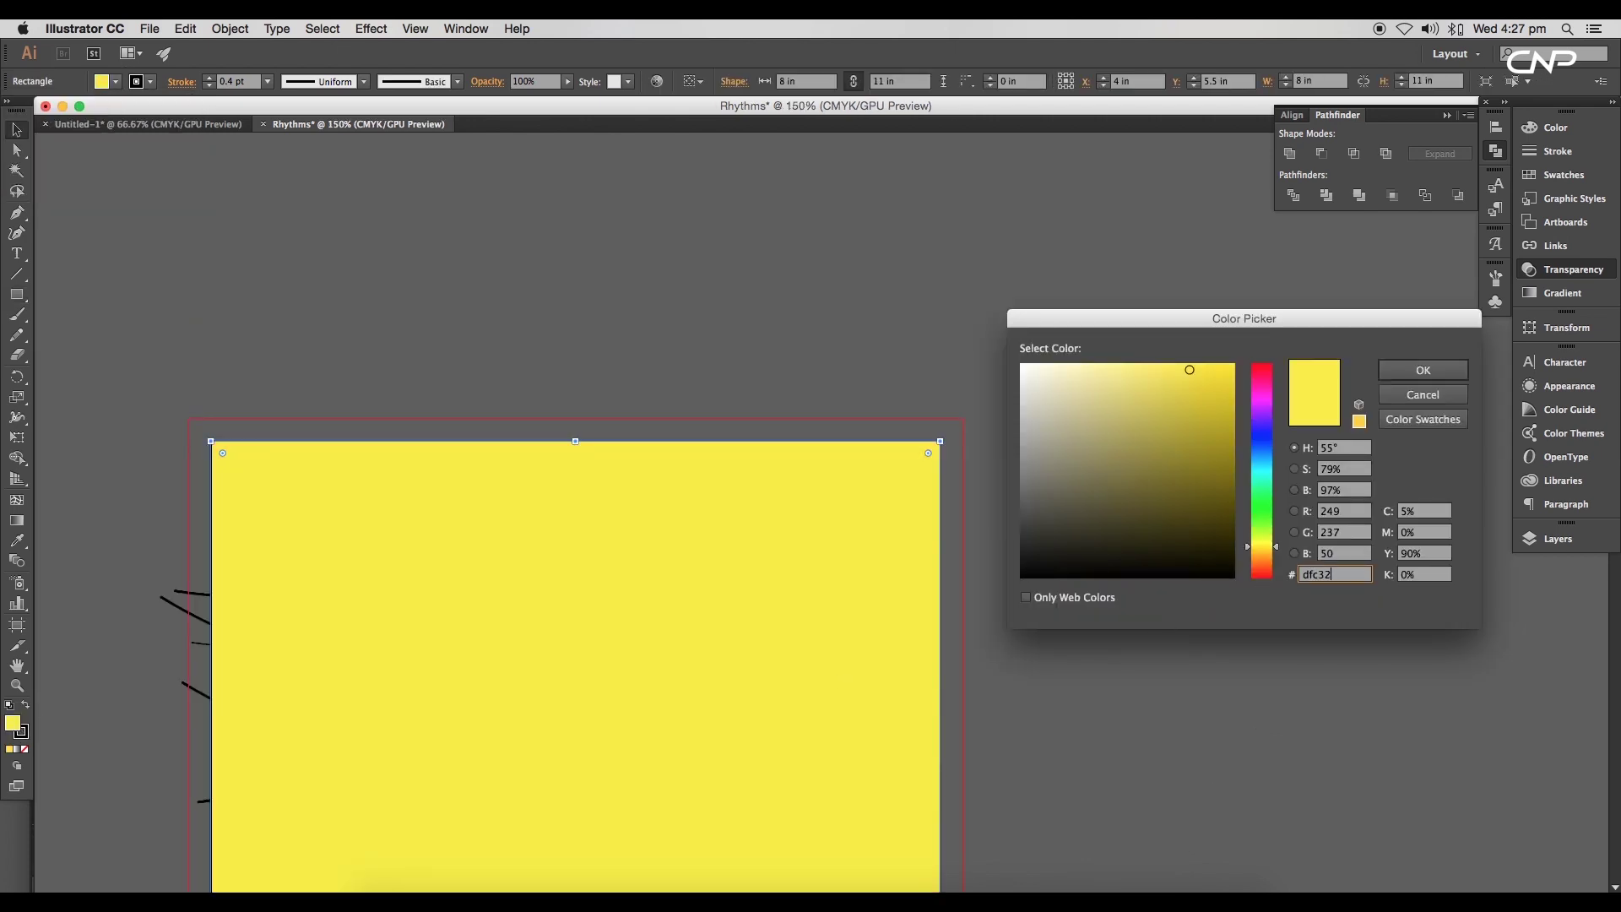
pyautogui.press('Return')
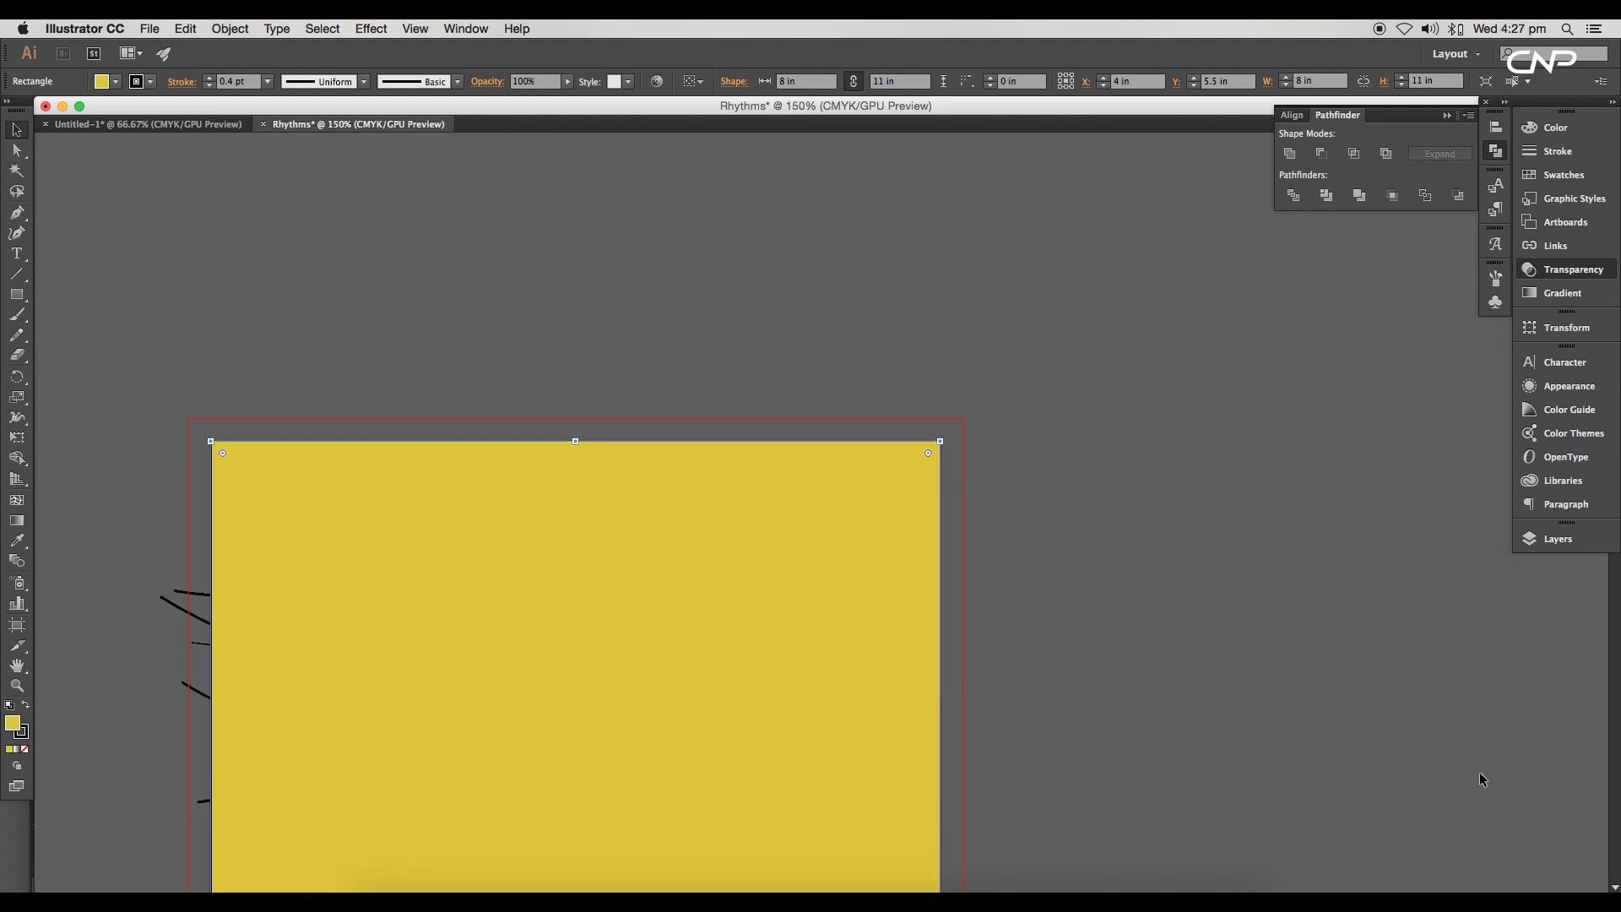
# - Send the mustard rectangle to the back, behind the five curves
pyautogui.click(1076, 639)
pyautogui.moveTo(1057, 565); pyautogui.dragTo(1072, 407)
pyautogui.scroll(-2, 985, 716)
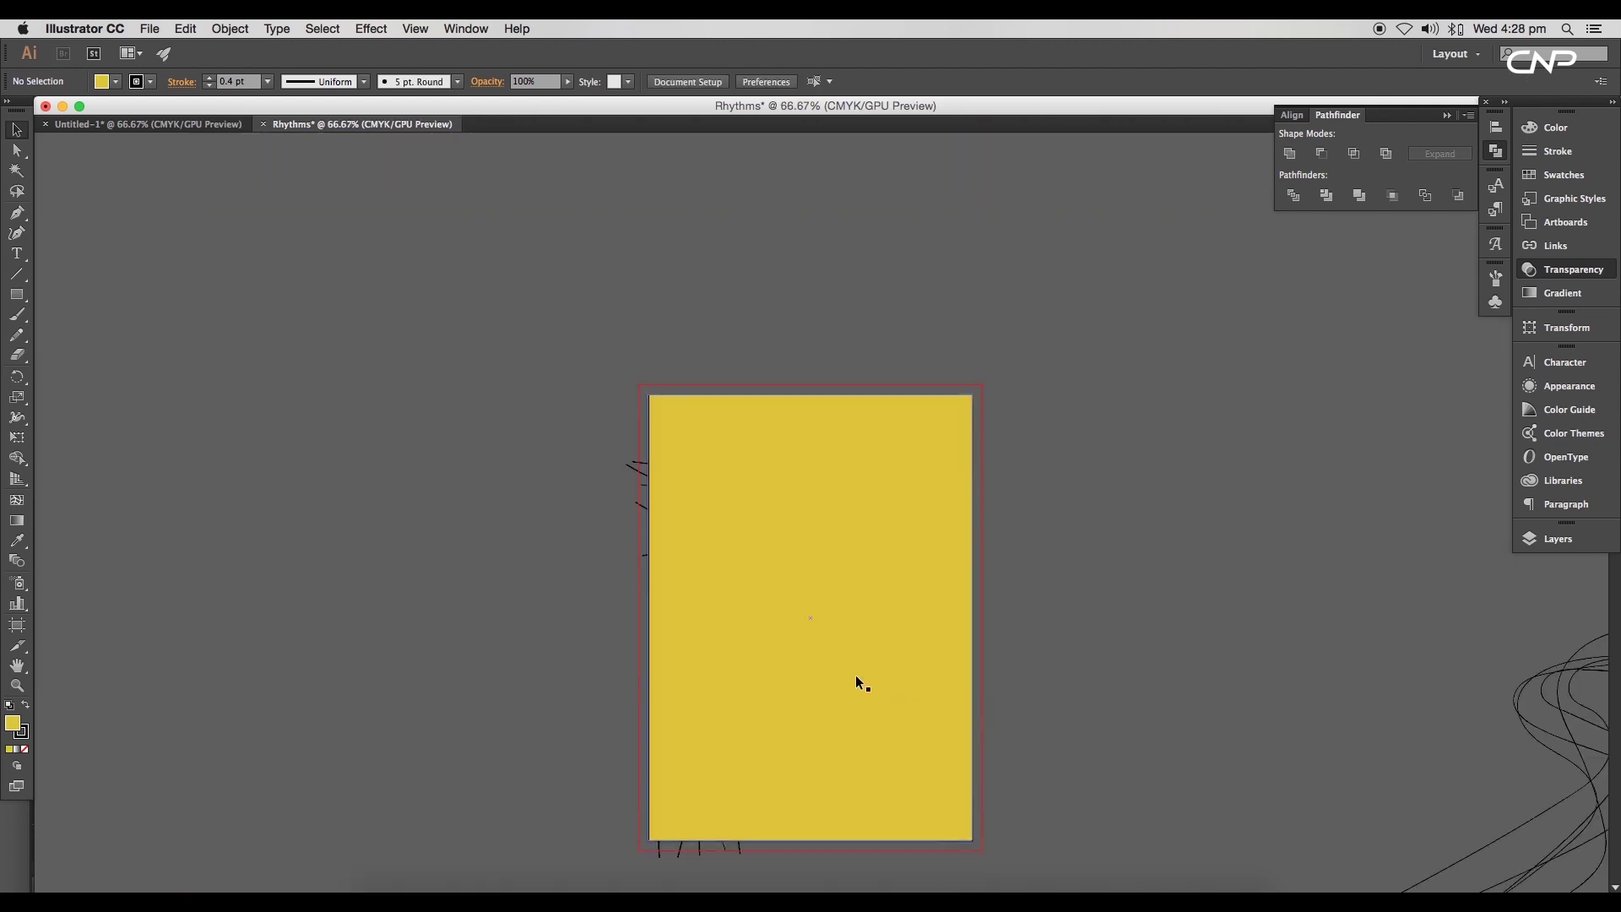
pyautogui.click(856, 676)
pyautogui.rightClick(866, 674)
pyautogui.moveTo(929, 860)
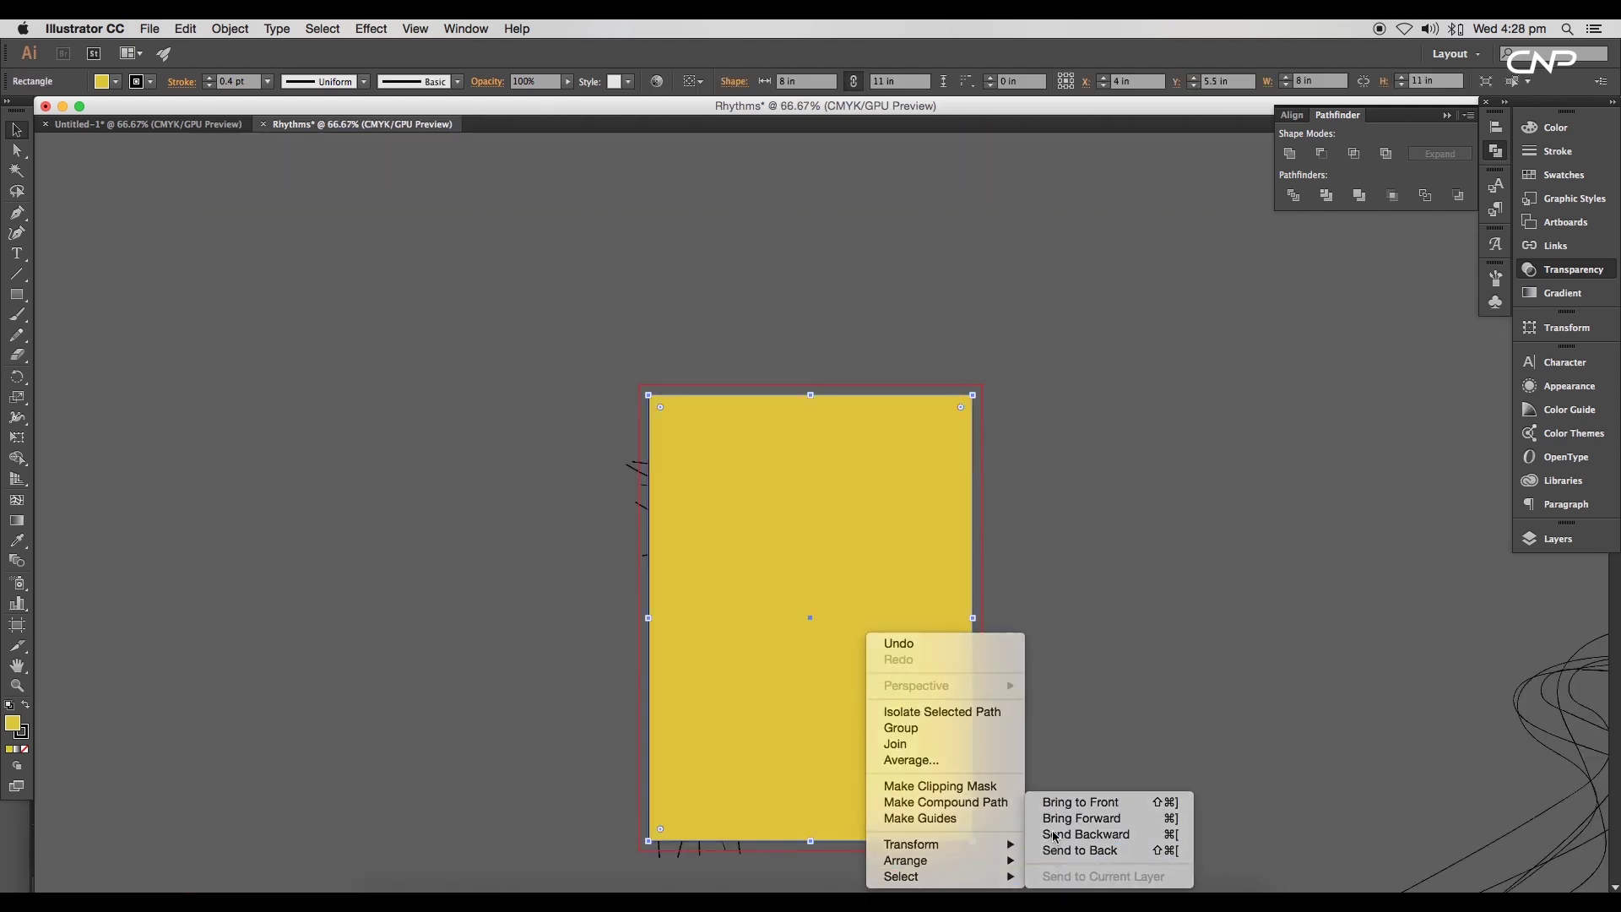
pyautogui.click(1062, 850)
pyautogui.click(1141, 660)
# - Select the five curves on the cover and move them slightly upward
pyautogui.moveTo(1142, 660); pyautogui.dragTo(1111, 627)
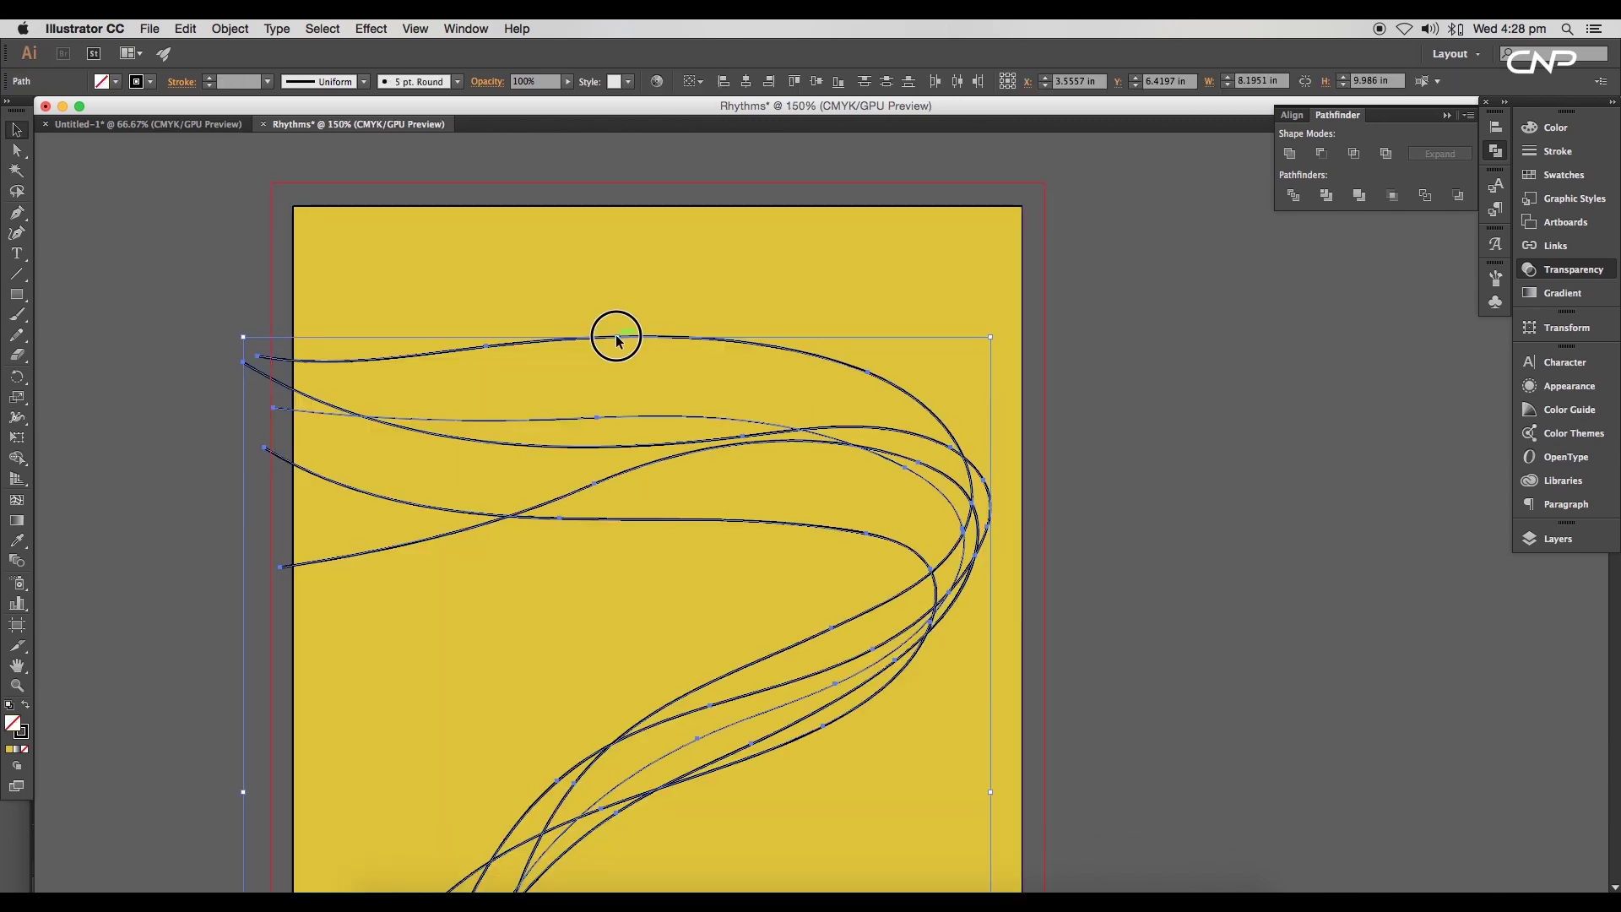
pyautogui.moveTo(617, 337); pyautogui.dragTo(615, 275)
pyautogui.click(1112, 644)
pyautogui.press('super+minus')
pyautogui.press('super+minus')
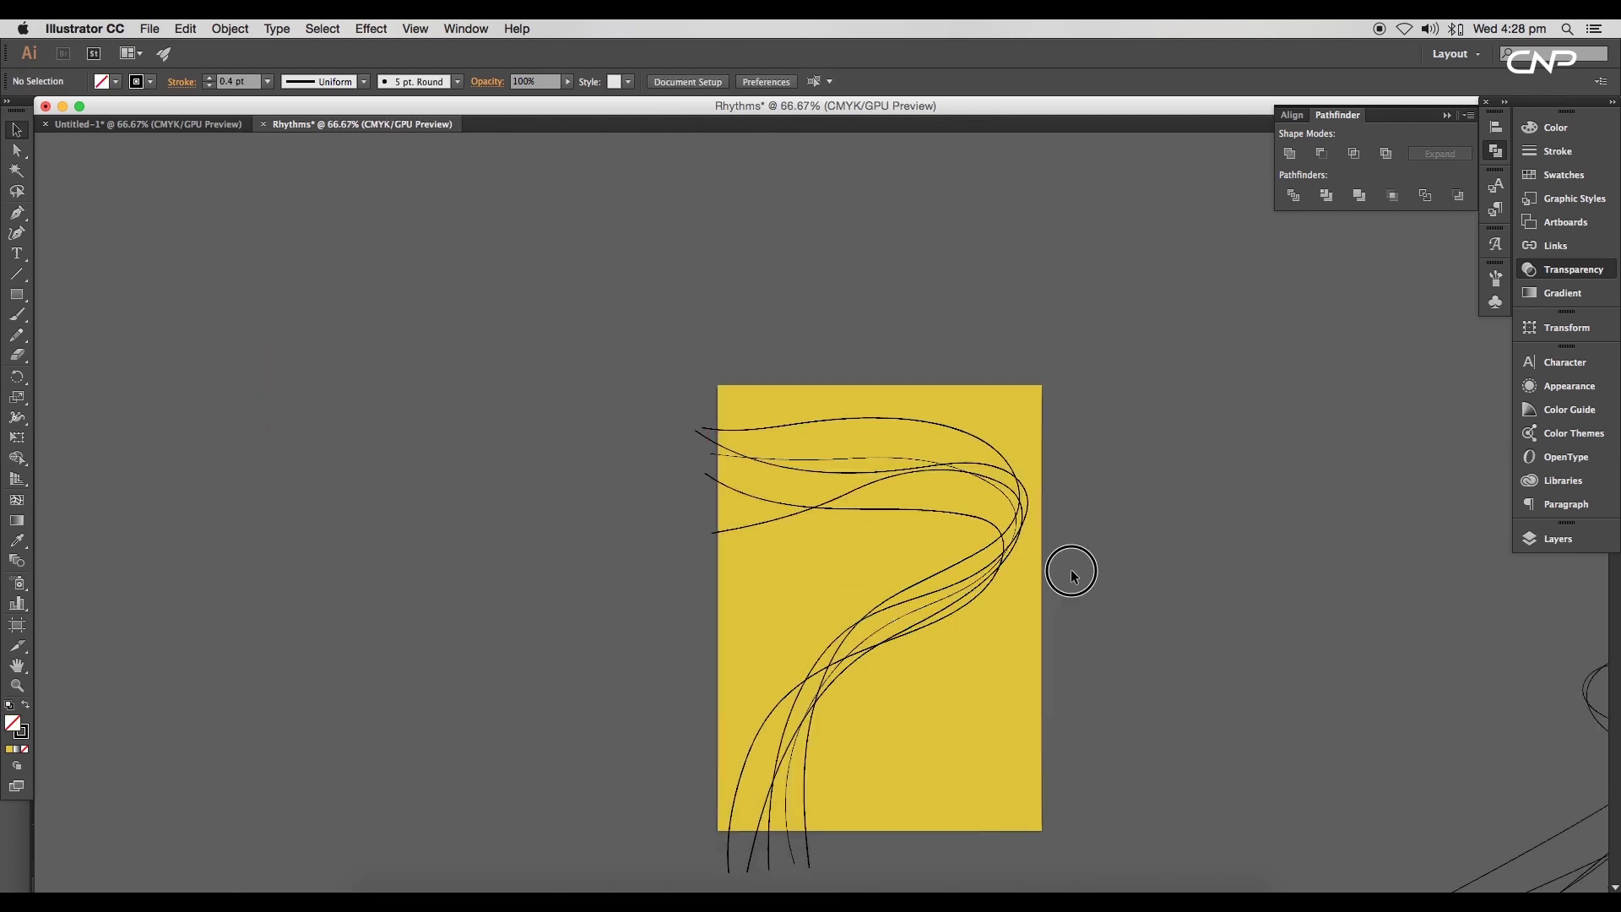
# - Select the five curves on the cover and group them
pyautogui.press('super+plus')
pyautogui.moveTo(1039, 635); pyautogui.dragTo(735, 438)
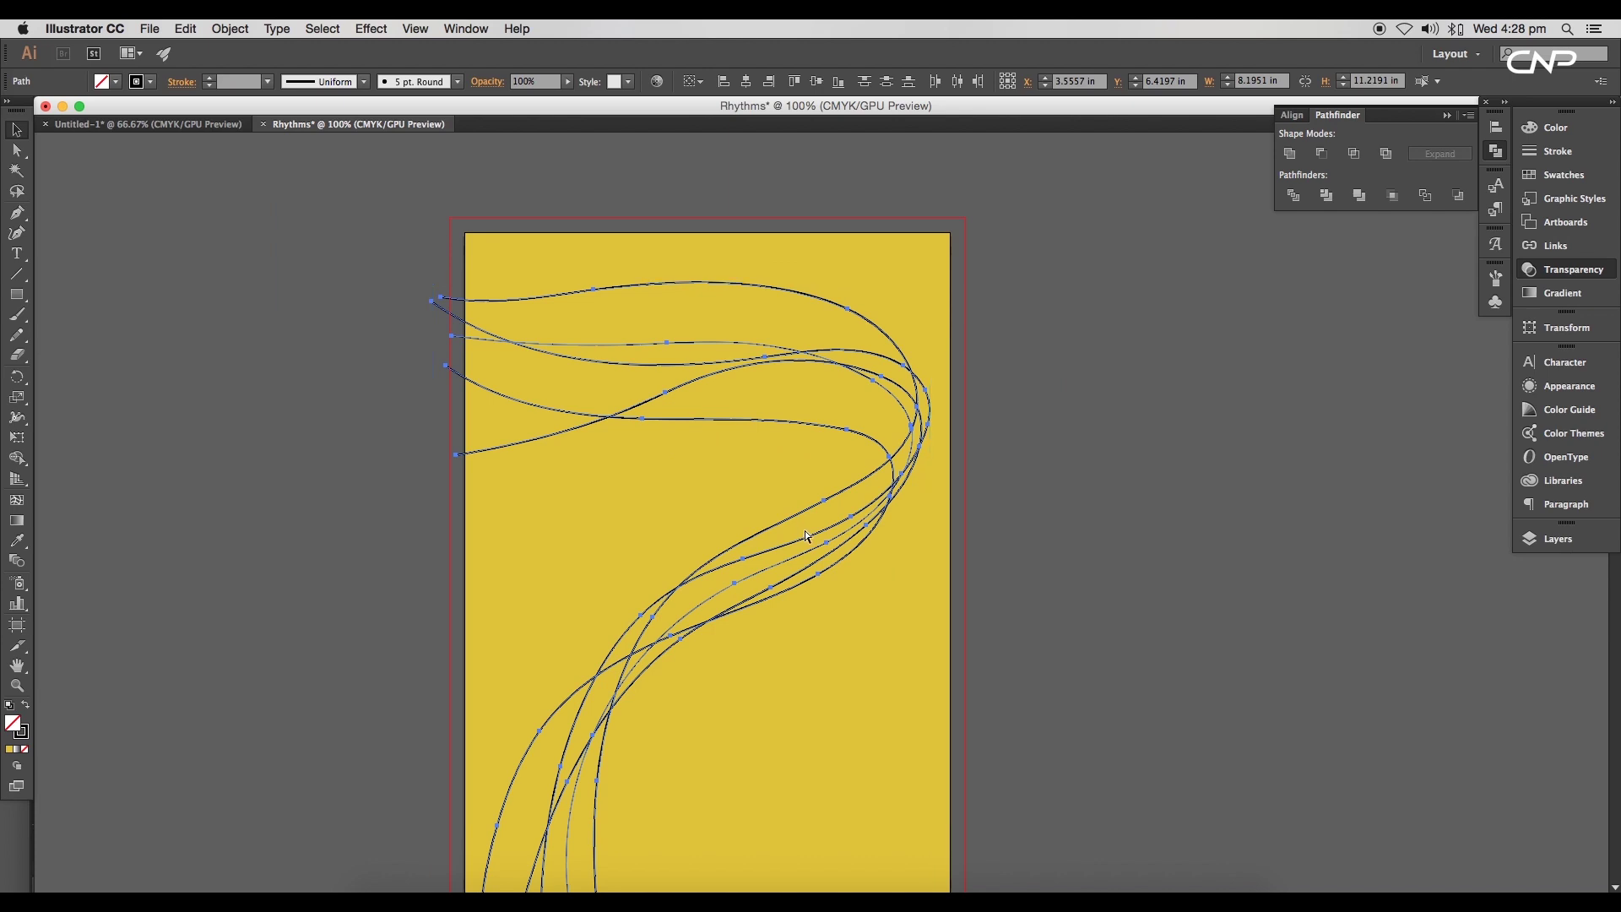
pyautogui.press('super+g')
# - Copy the mustard background rectangle and paste it in front of the curves
pyautogui.click(942, 632)
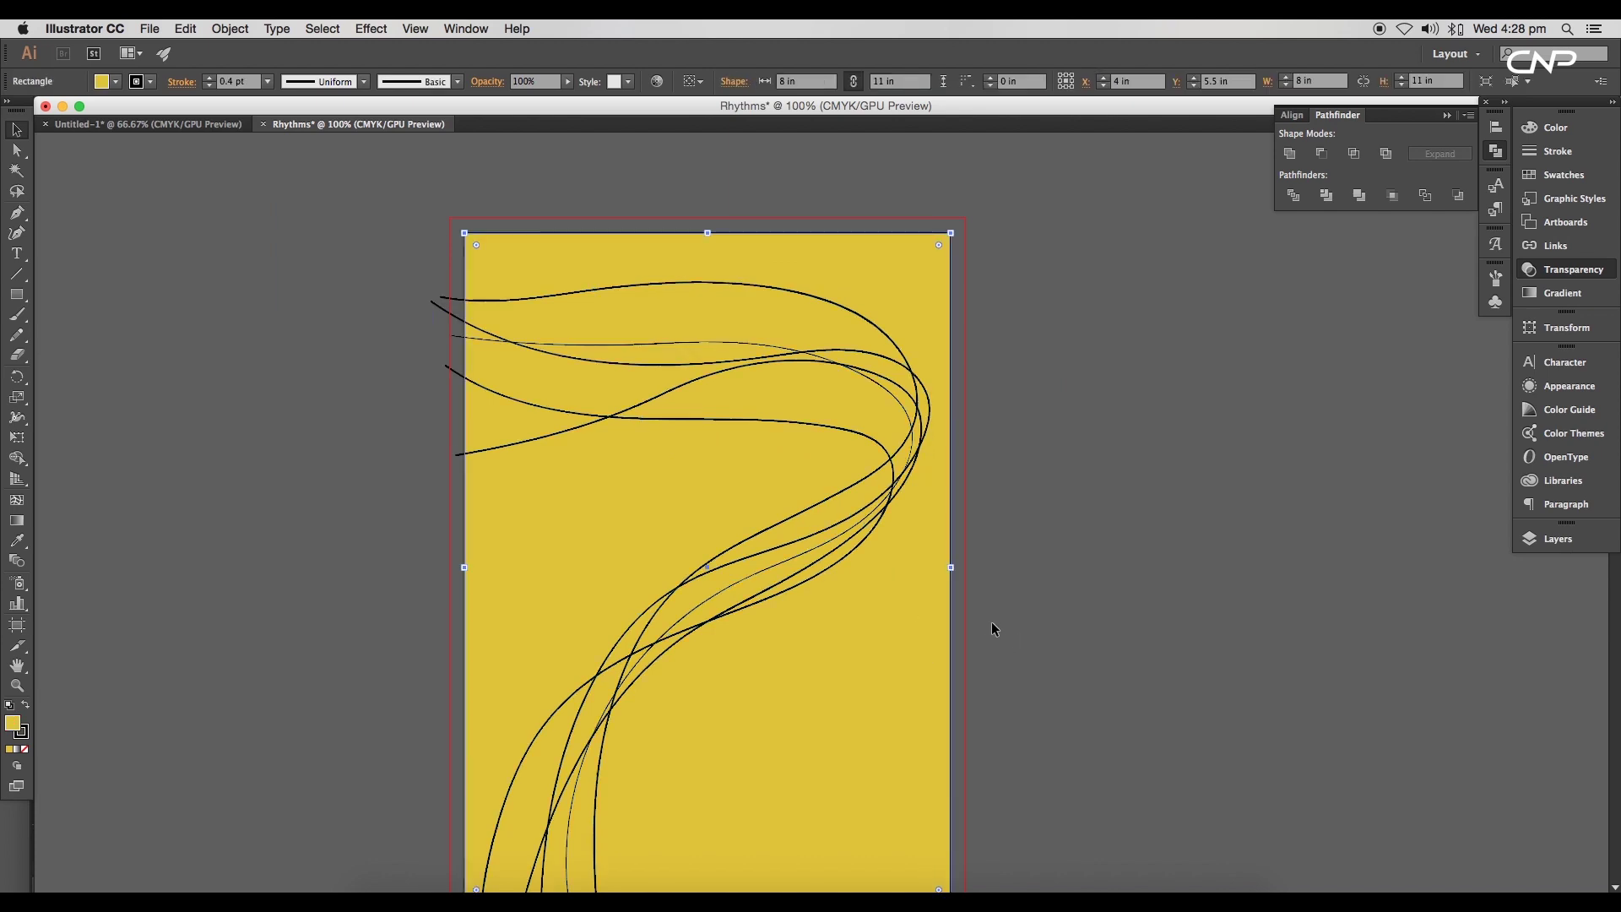
pyautogui.click(960, 629)
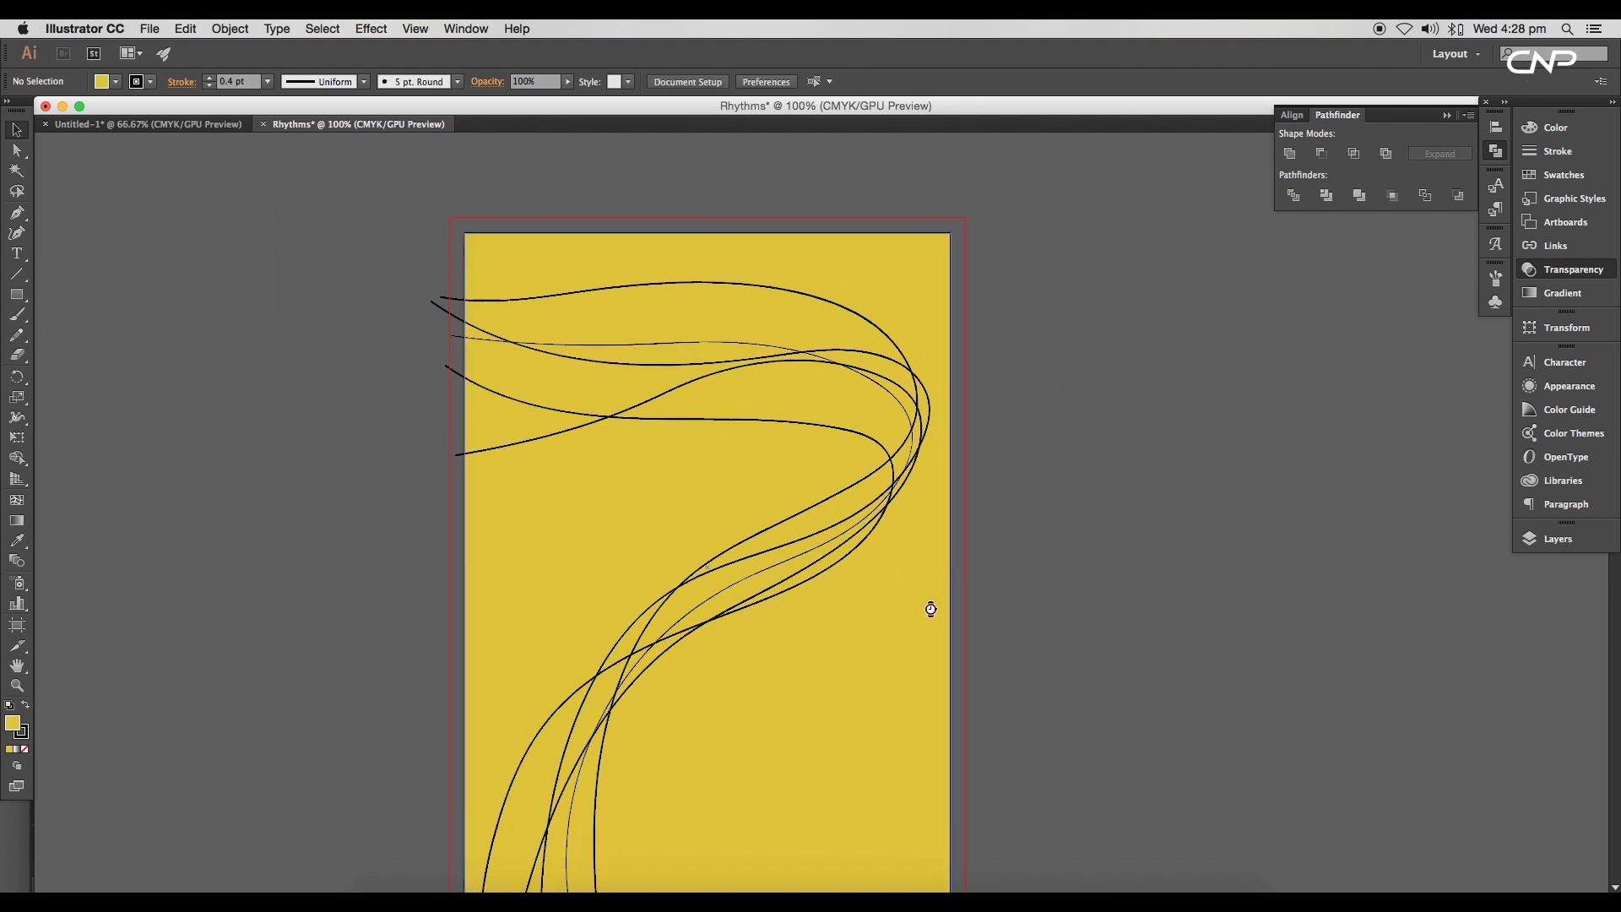
pyautogui.click(922, 641)
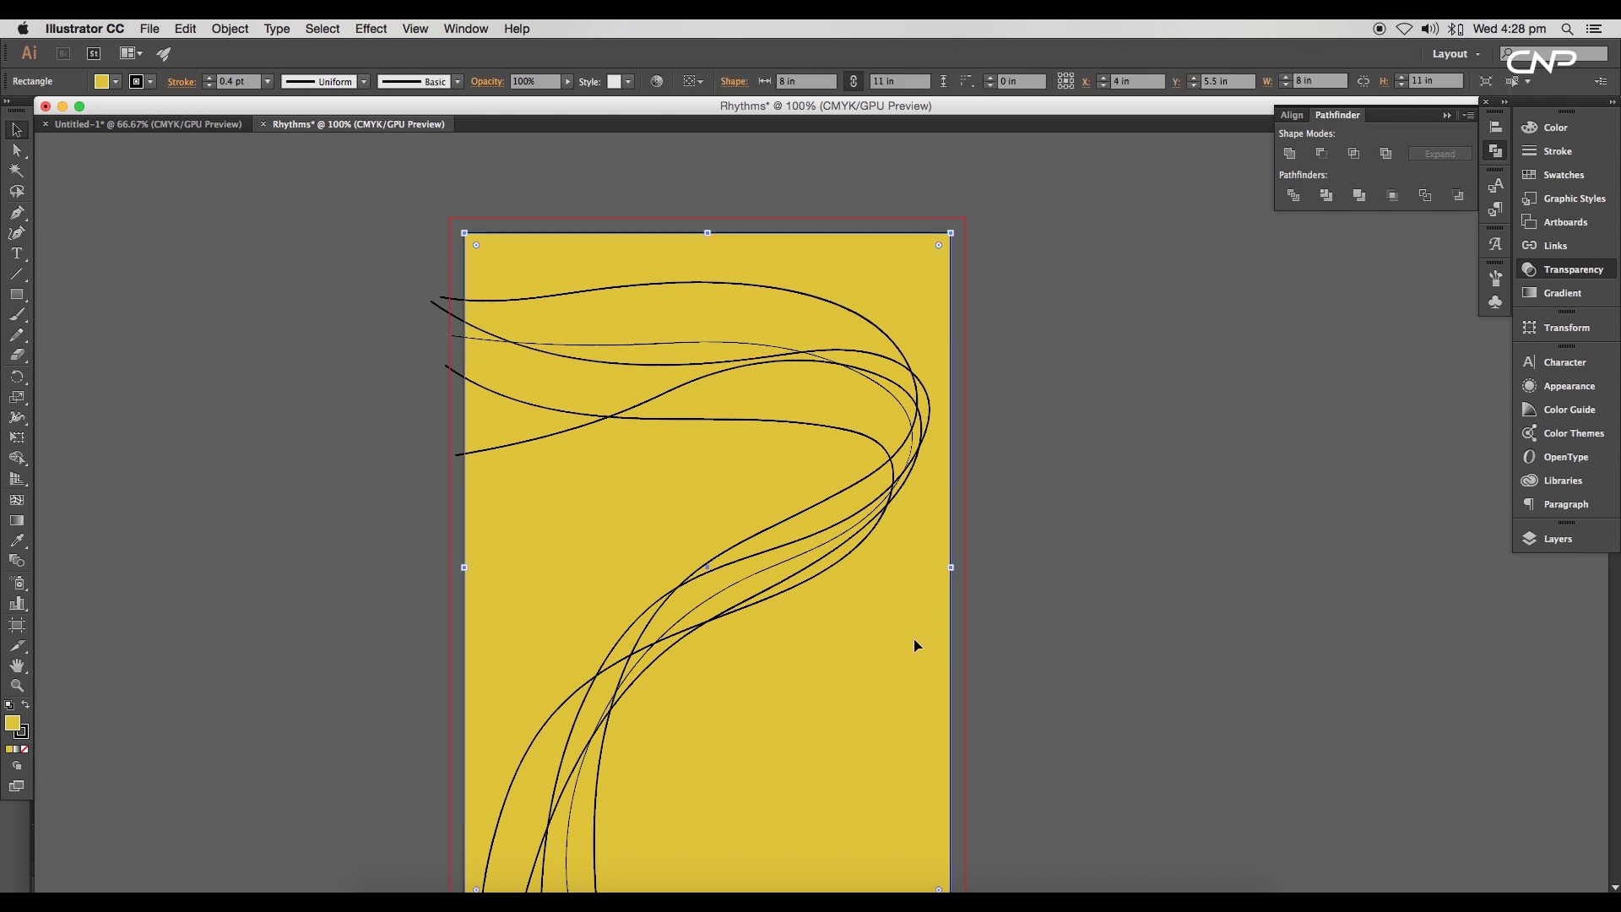
pyautogui.click(924, 607)
pyautogui.click(976, 707)
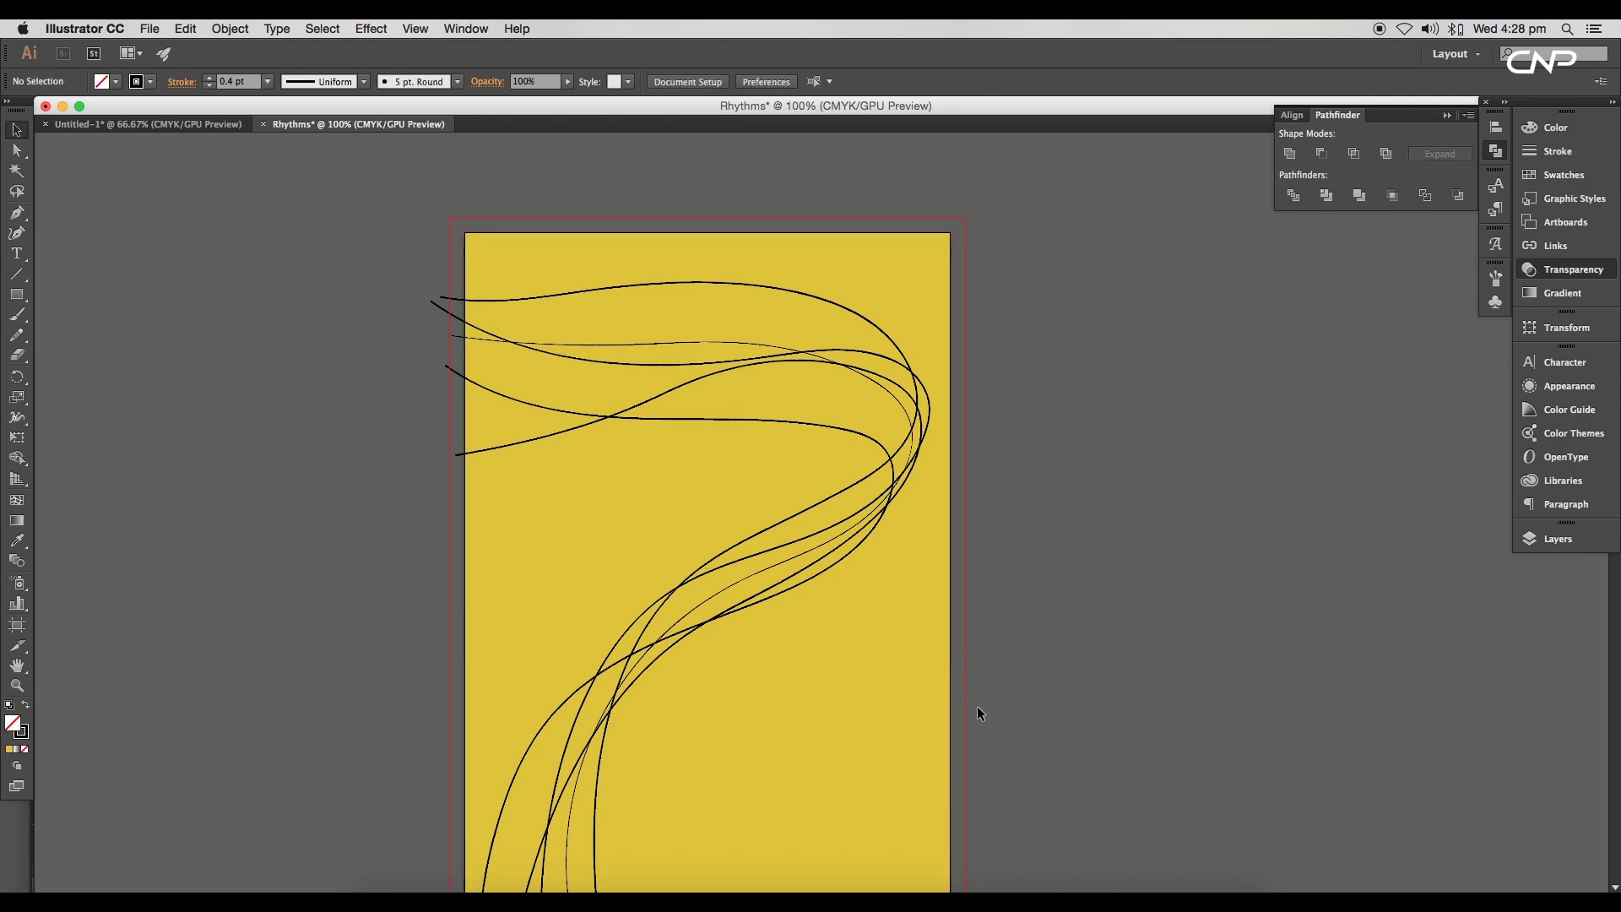
pyautogui.press('super+f')
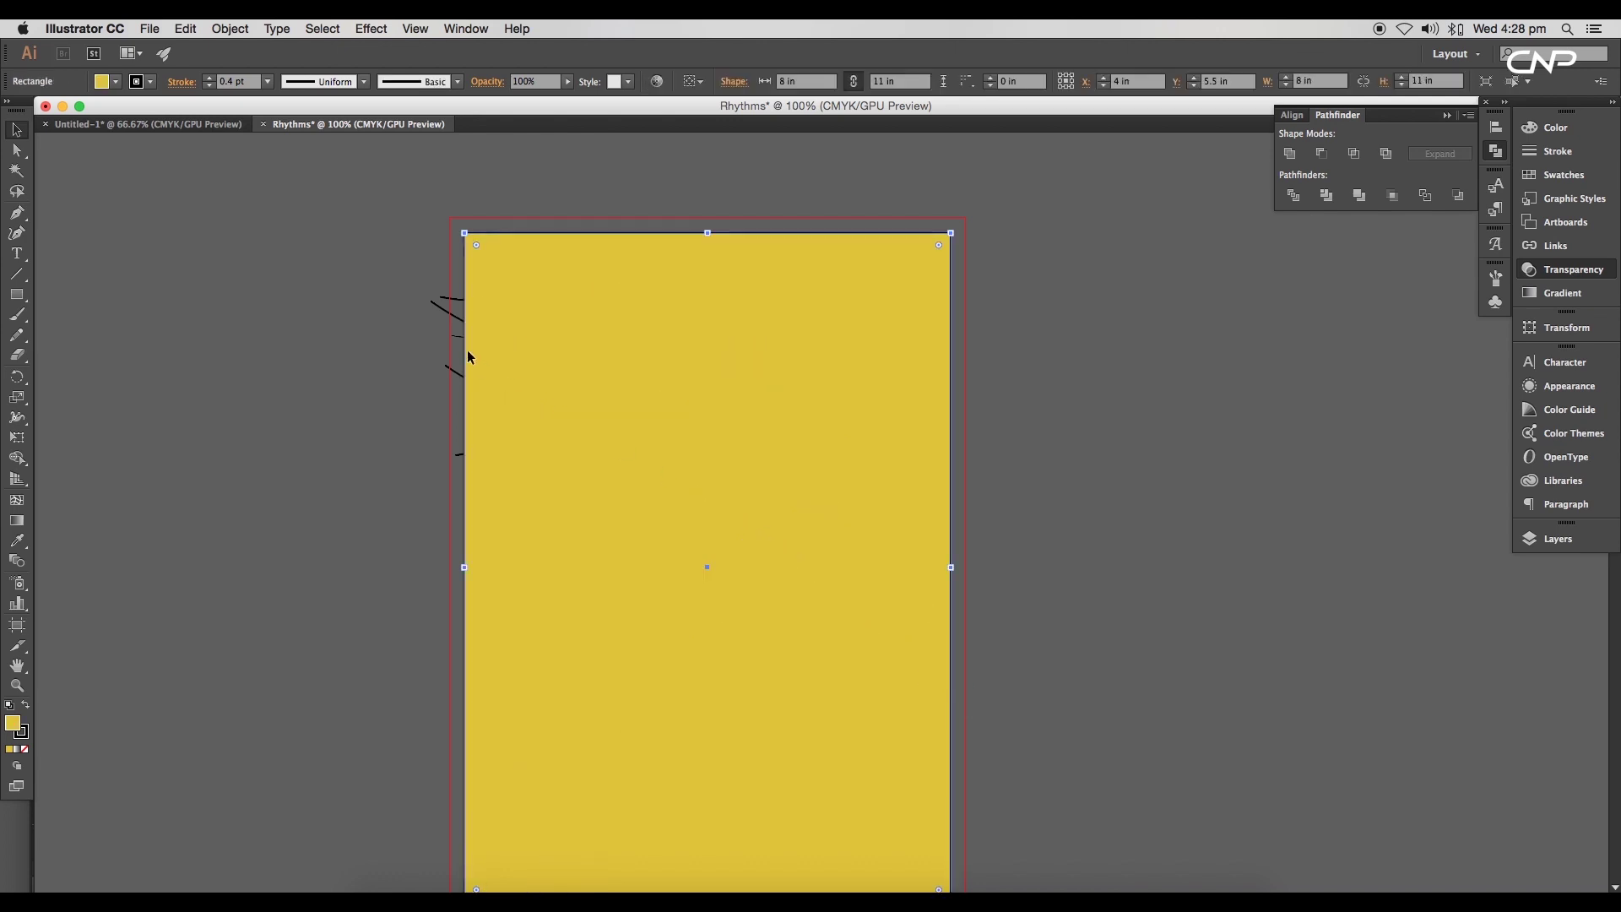
# - Clip the curve group to the cover area by making a clipping mask with the pasted rectangle
pyautogui.keyDown('shift'); pyautogui.click(457, 380); pyautogui.keyUp('shift')
pyautogui.rightClick(674, 433)
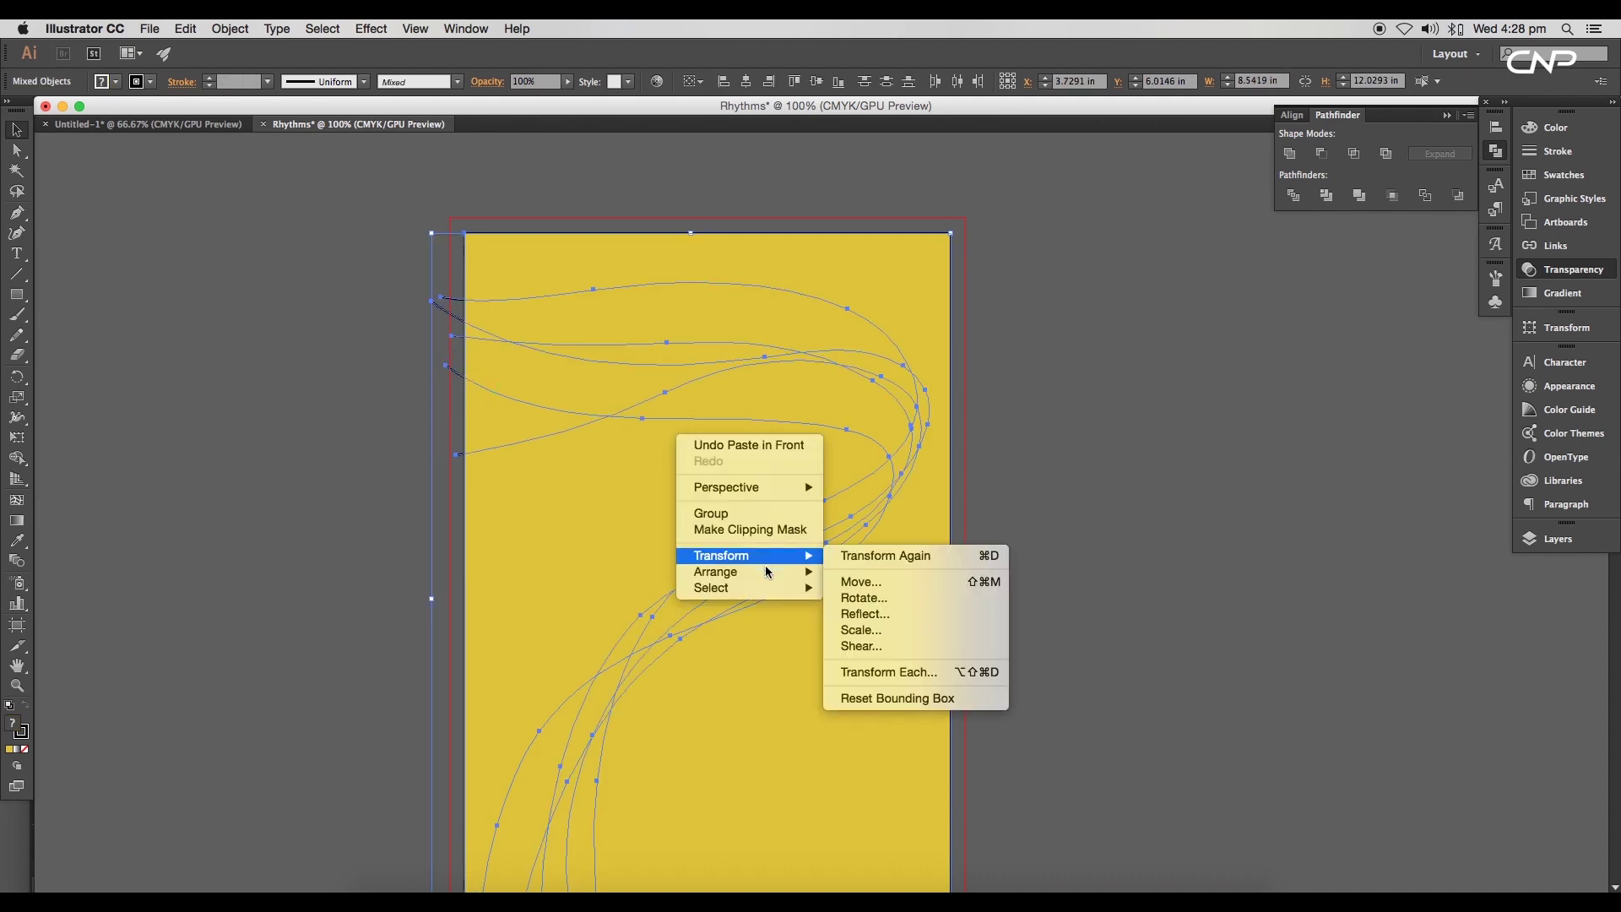
pyautogui.click(764, 530)
pyautogui.click(1034, 540)
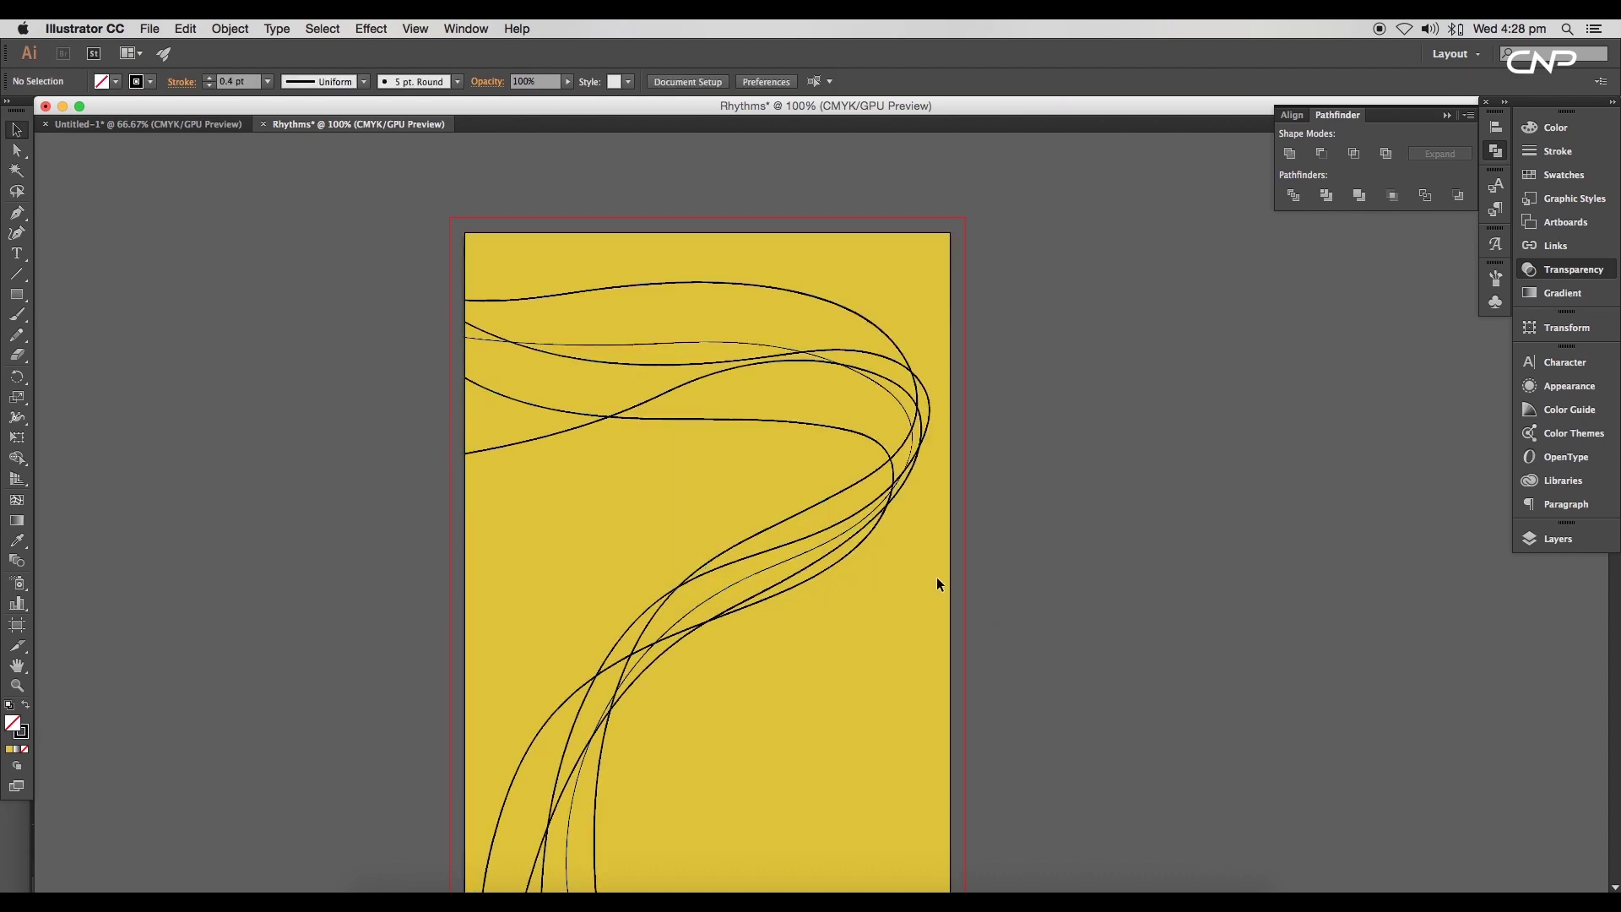
# - Add the title text Rhythms in the open area below the upper curves
pyautogui.scroll(-1, 935, 577)
pyautogui.moveTo(965, 649); pyautogui.dragTo(883, 560)
pyautogui.scroll(2, 782, 427)
pyautogui.scroll(-1, 819, 463)
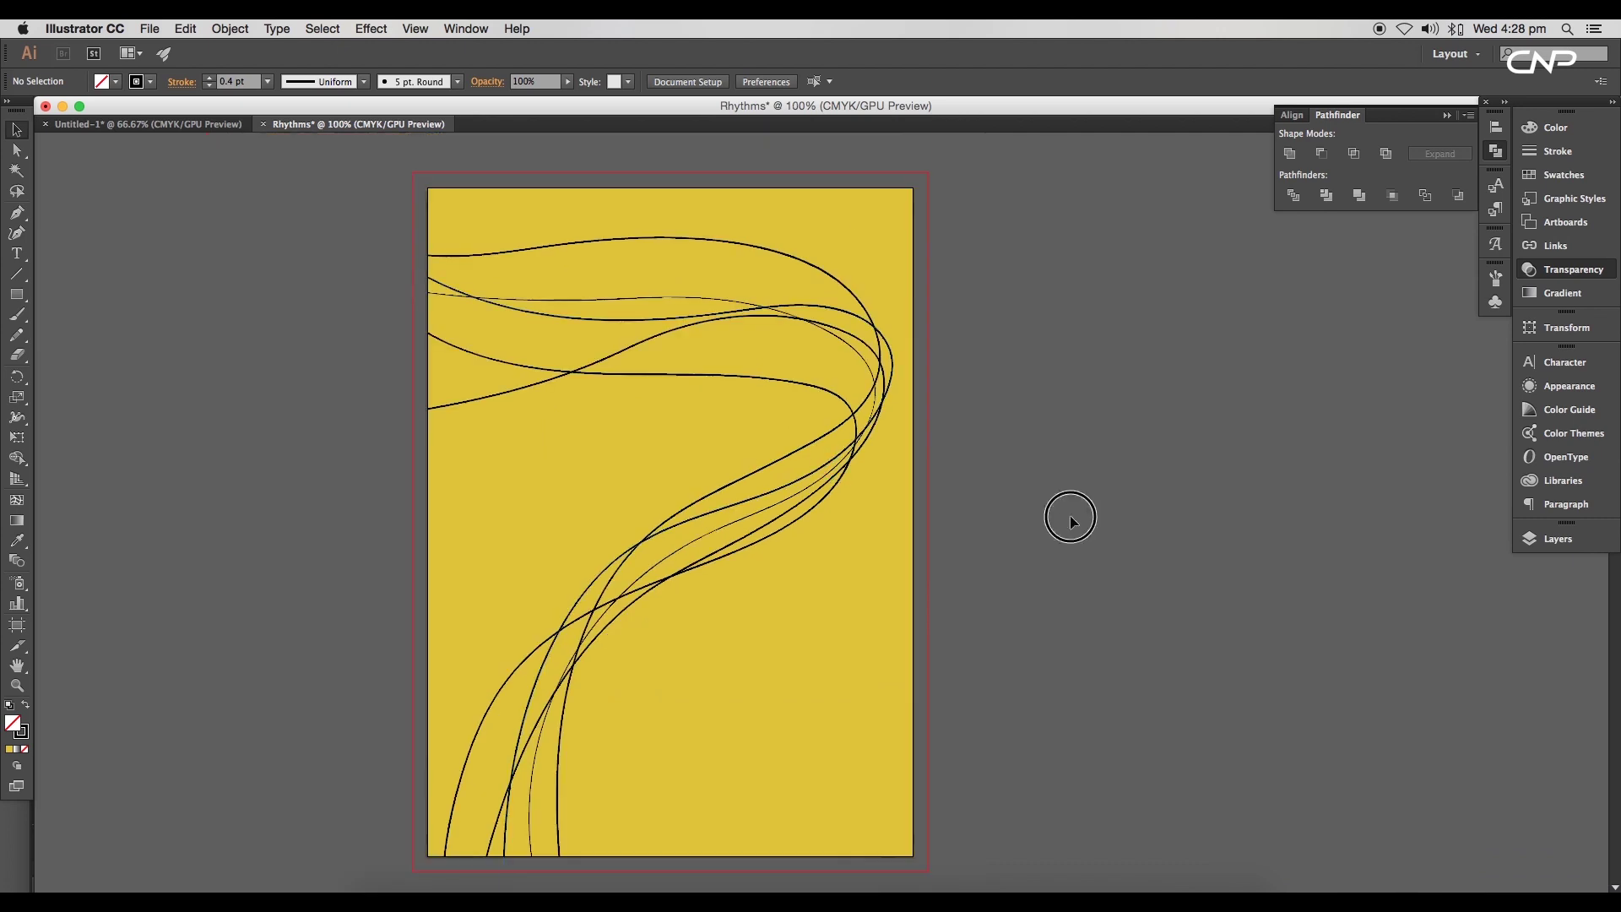
pyautogui.moveTo(937, 514); pyautogui.dragTo(1006, 626)
pyautogui.scroll(1, 1006, 625)
pyautogui.scroll(2, 1043, 541)
pyautogui.press('t')
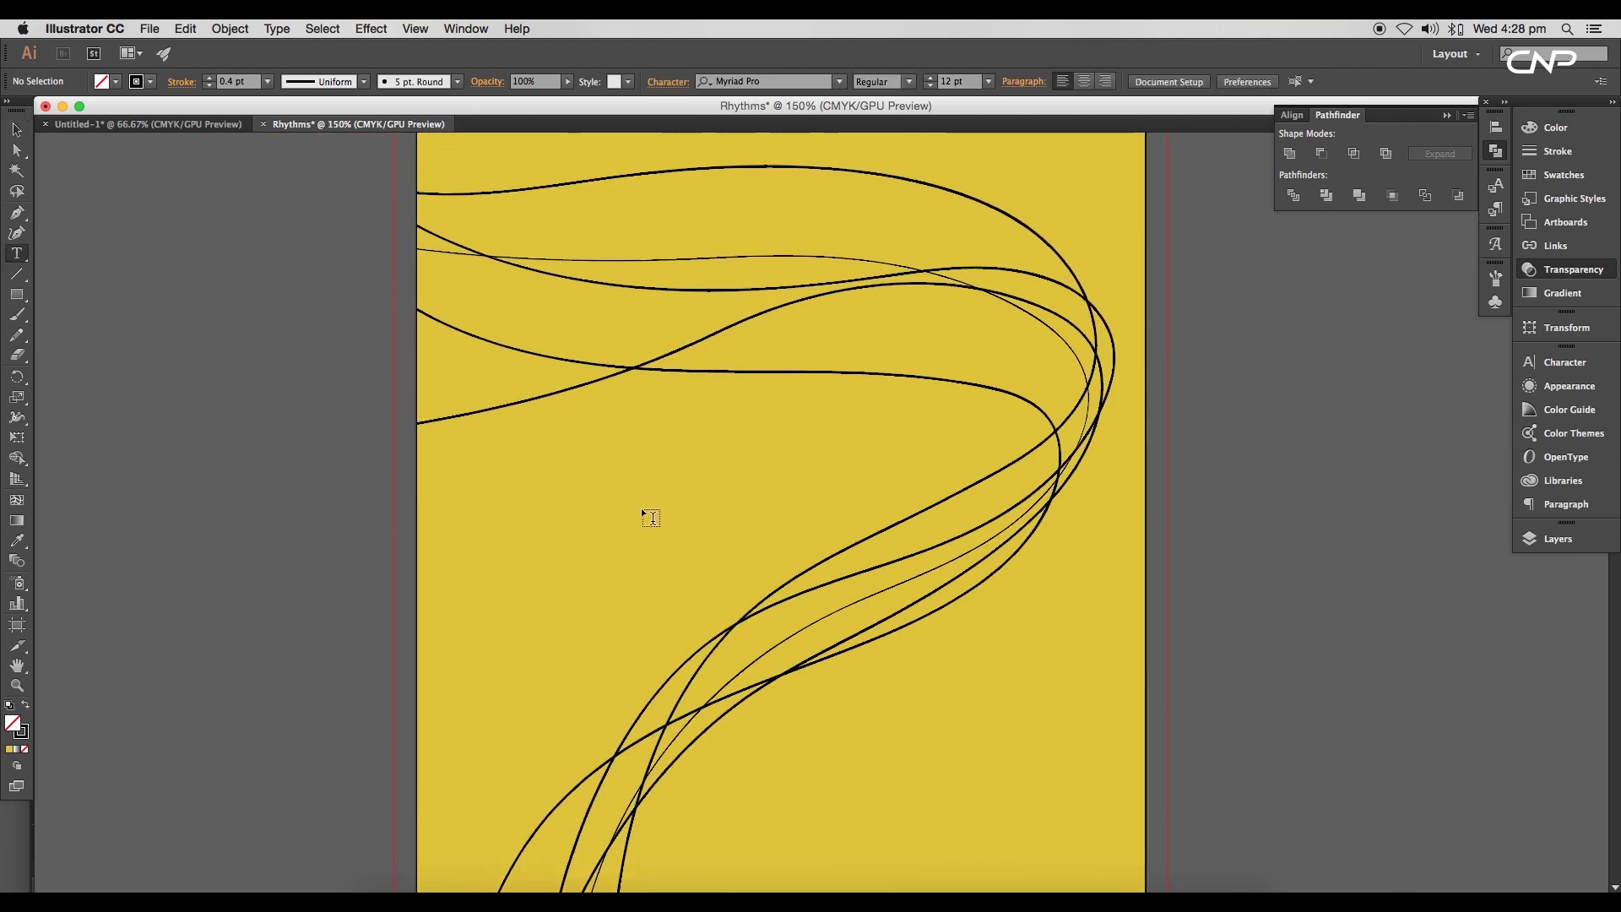
pyautogui.click(488, 509)
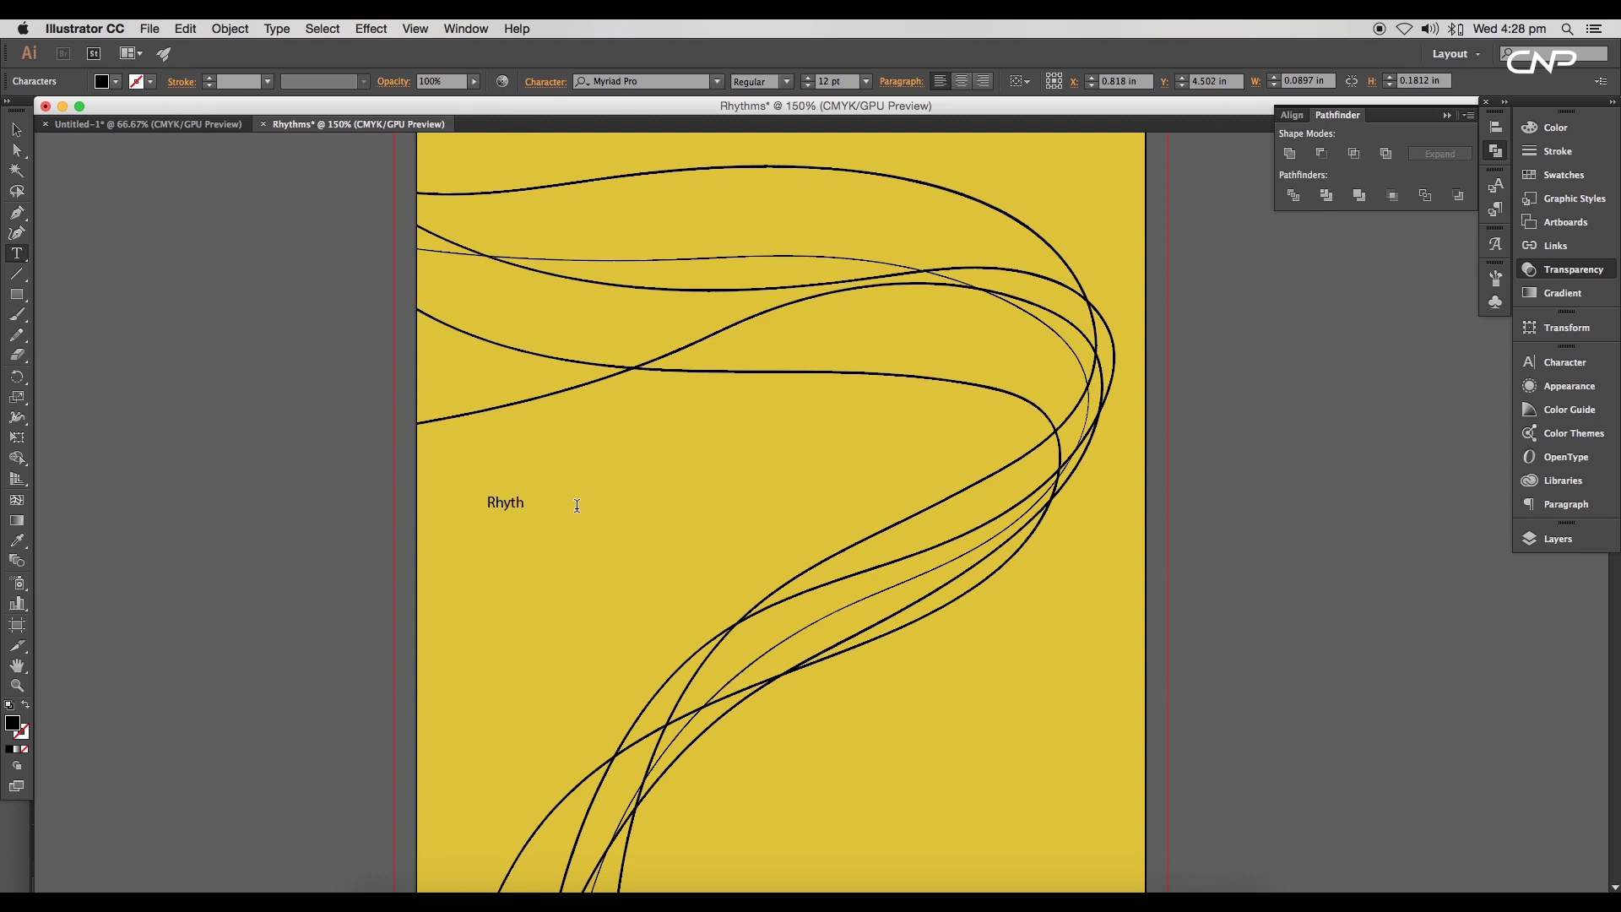
pyautogui.press('Escape')
# - Enlarge the Rhythms title to about 80 pt and change its font to Arabic Typesetting
pyautogui.moveTo(543, 494); pyautogui.dragTo(859, 388)
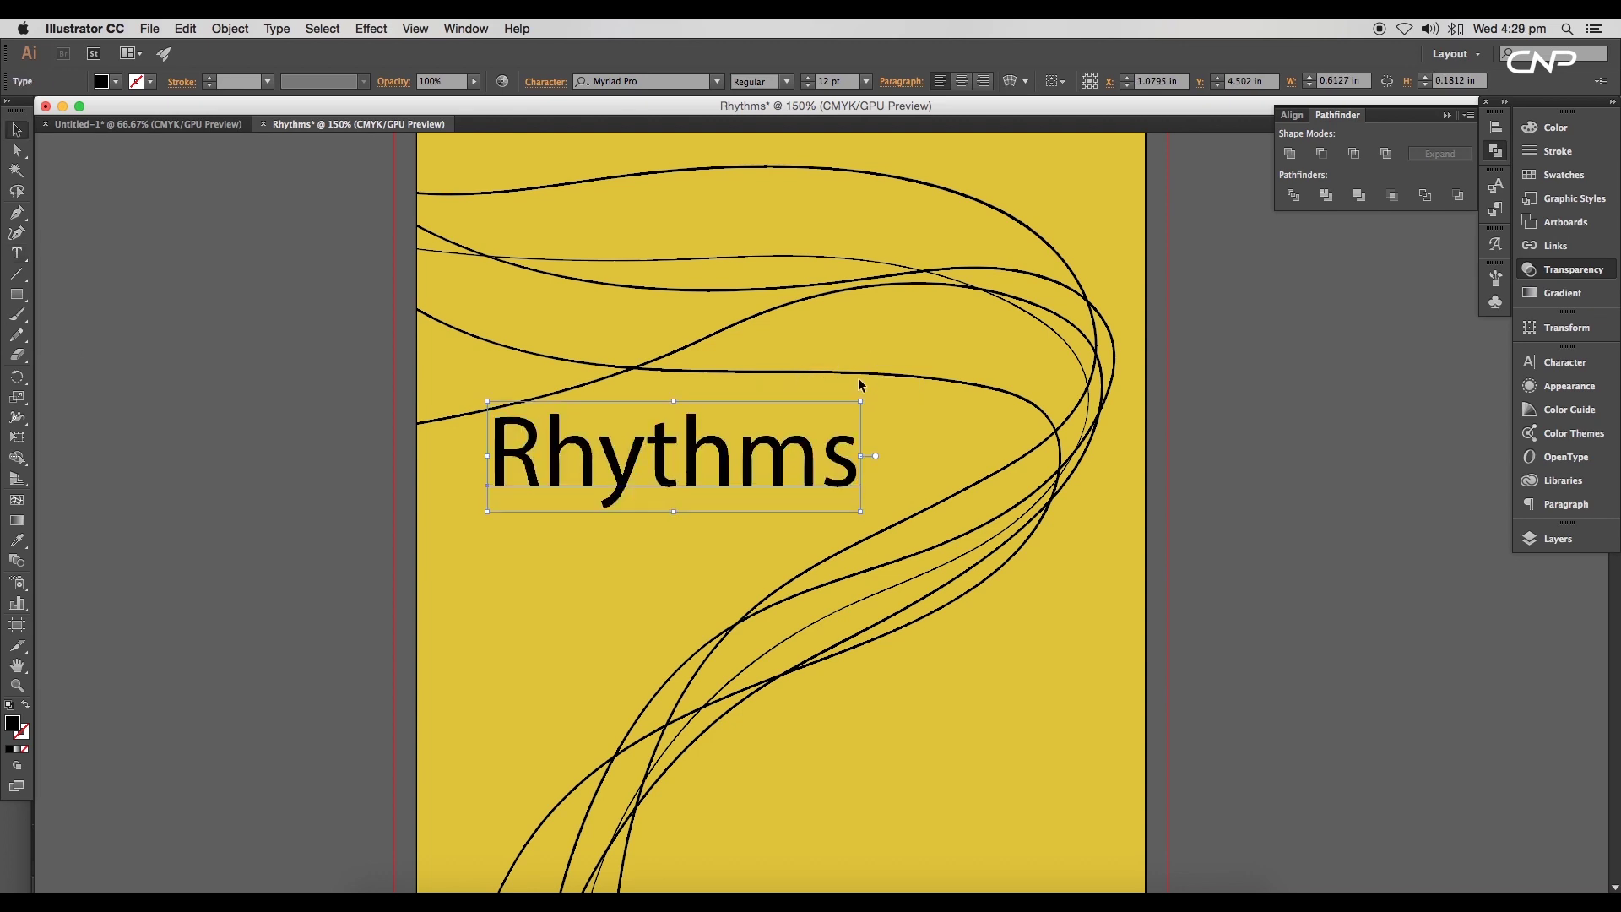
pyautogui.moveTo(828, 460)
pyautogui.mouseDown()
pyautogui.moveTo(828, 489)
pyautogui.moveTo(840, 483)
pyautogui.mouseUp()
pyautogui.click(642, 81)
pyautogui.write('arabic ty')
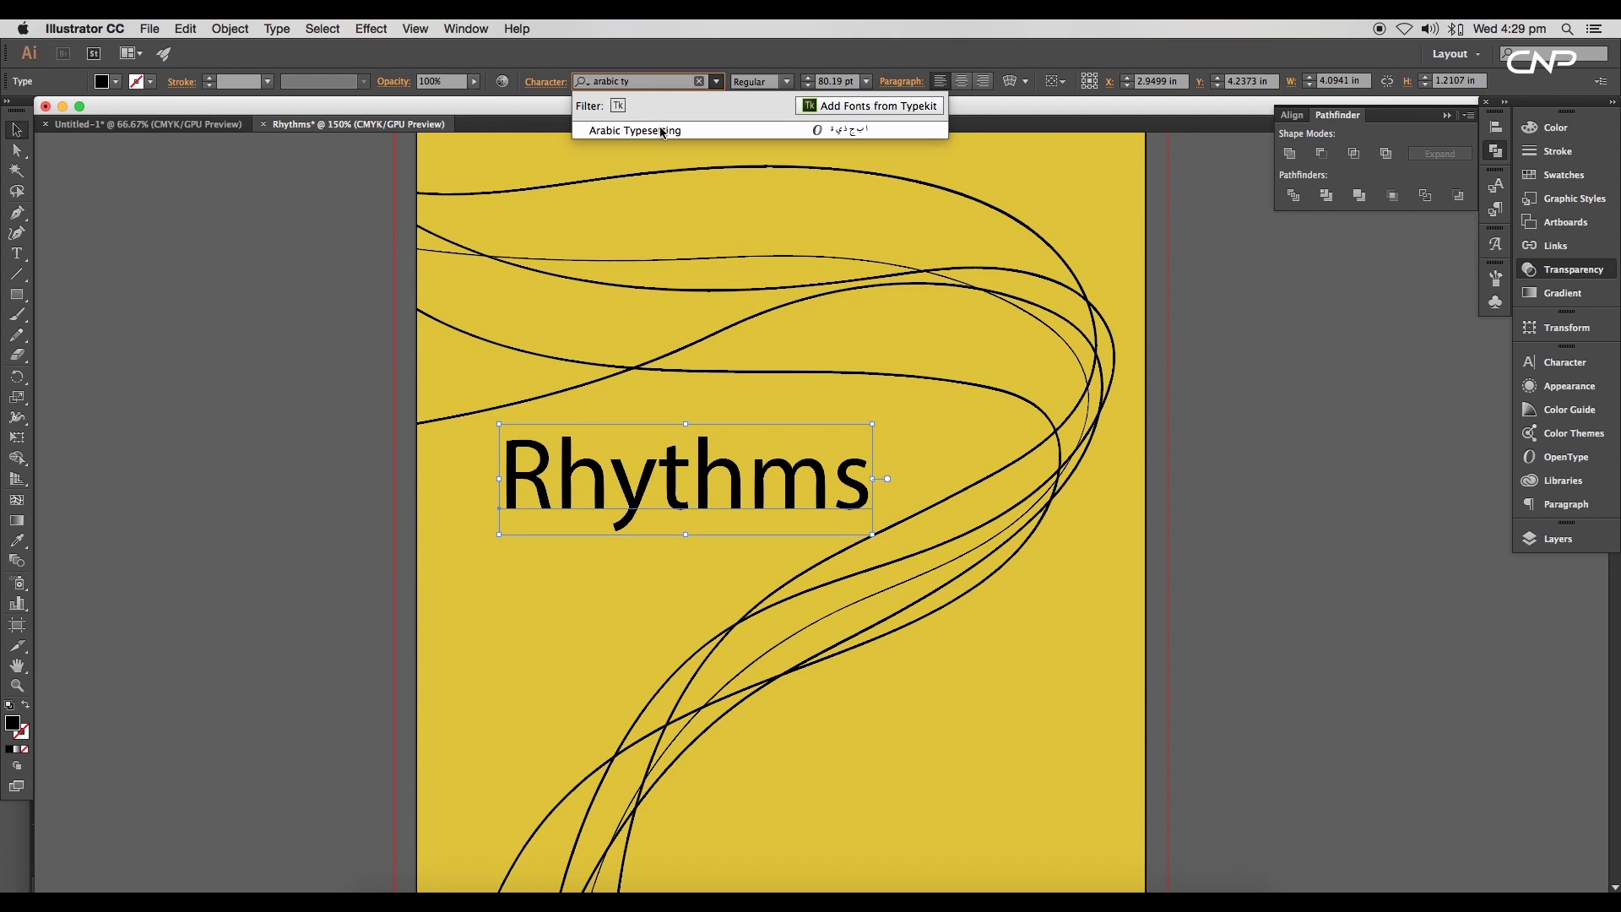
pyautogui.click(663, 132)
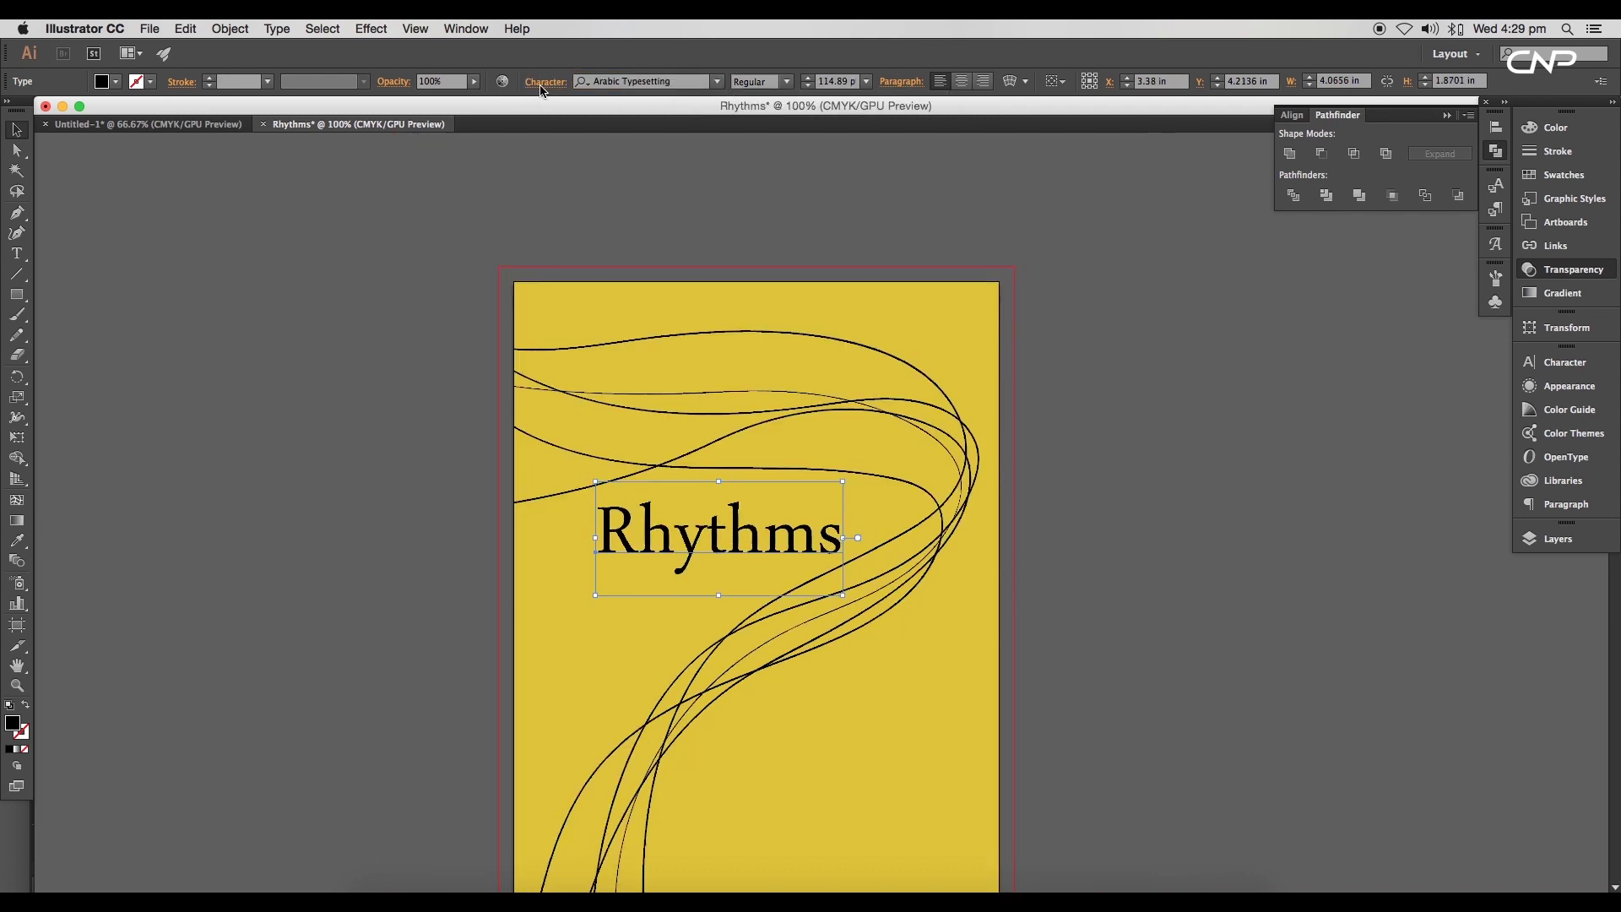
# - Tighten the Rhythms title's tracking to -4
pyautogui.click(545, 82)
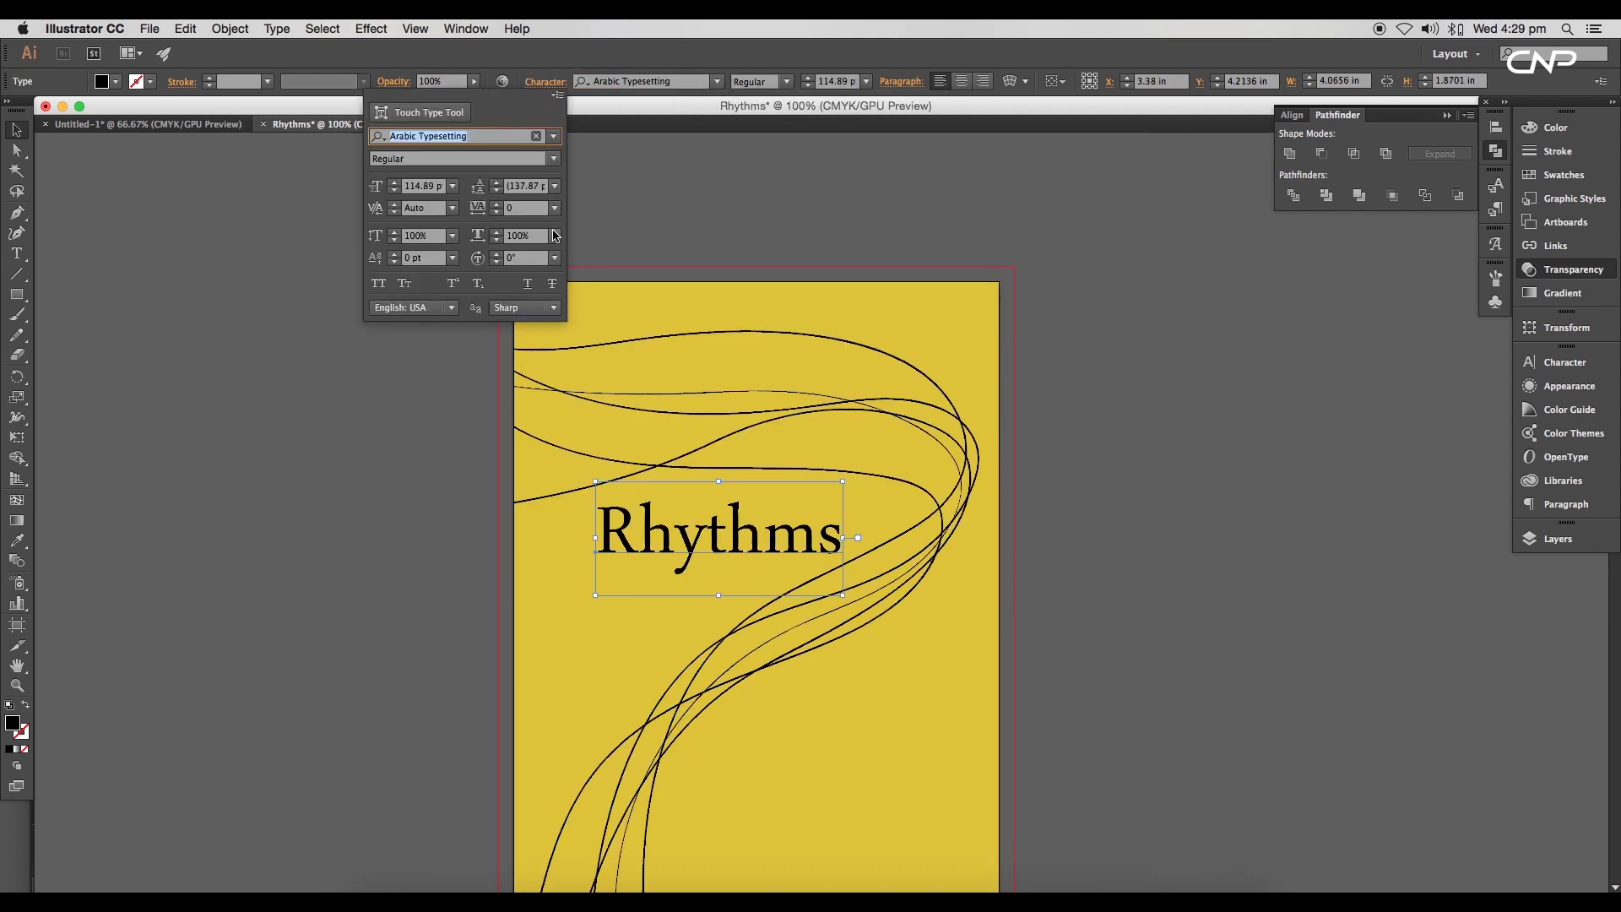
pyautogui.click(497, 211)
pyautogui.click(498, 212)
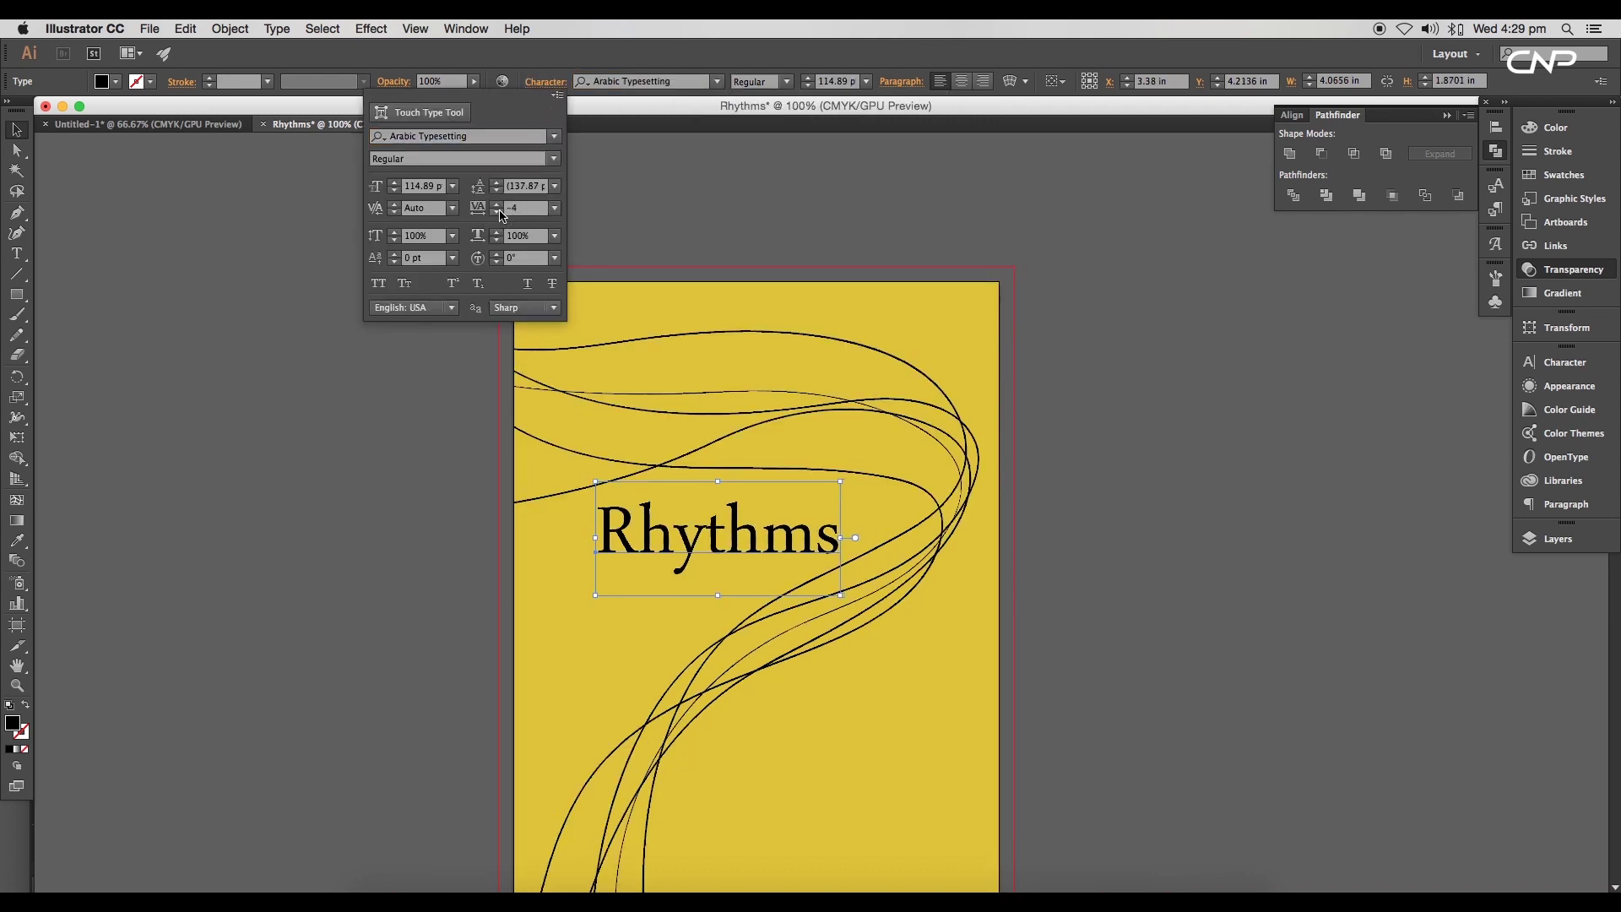
pyautogui.click(547, 87)
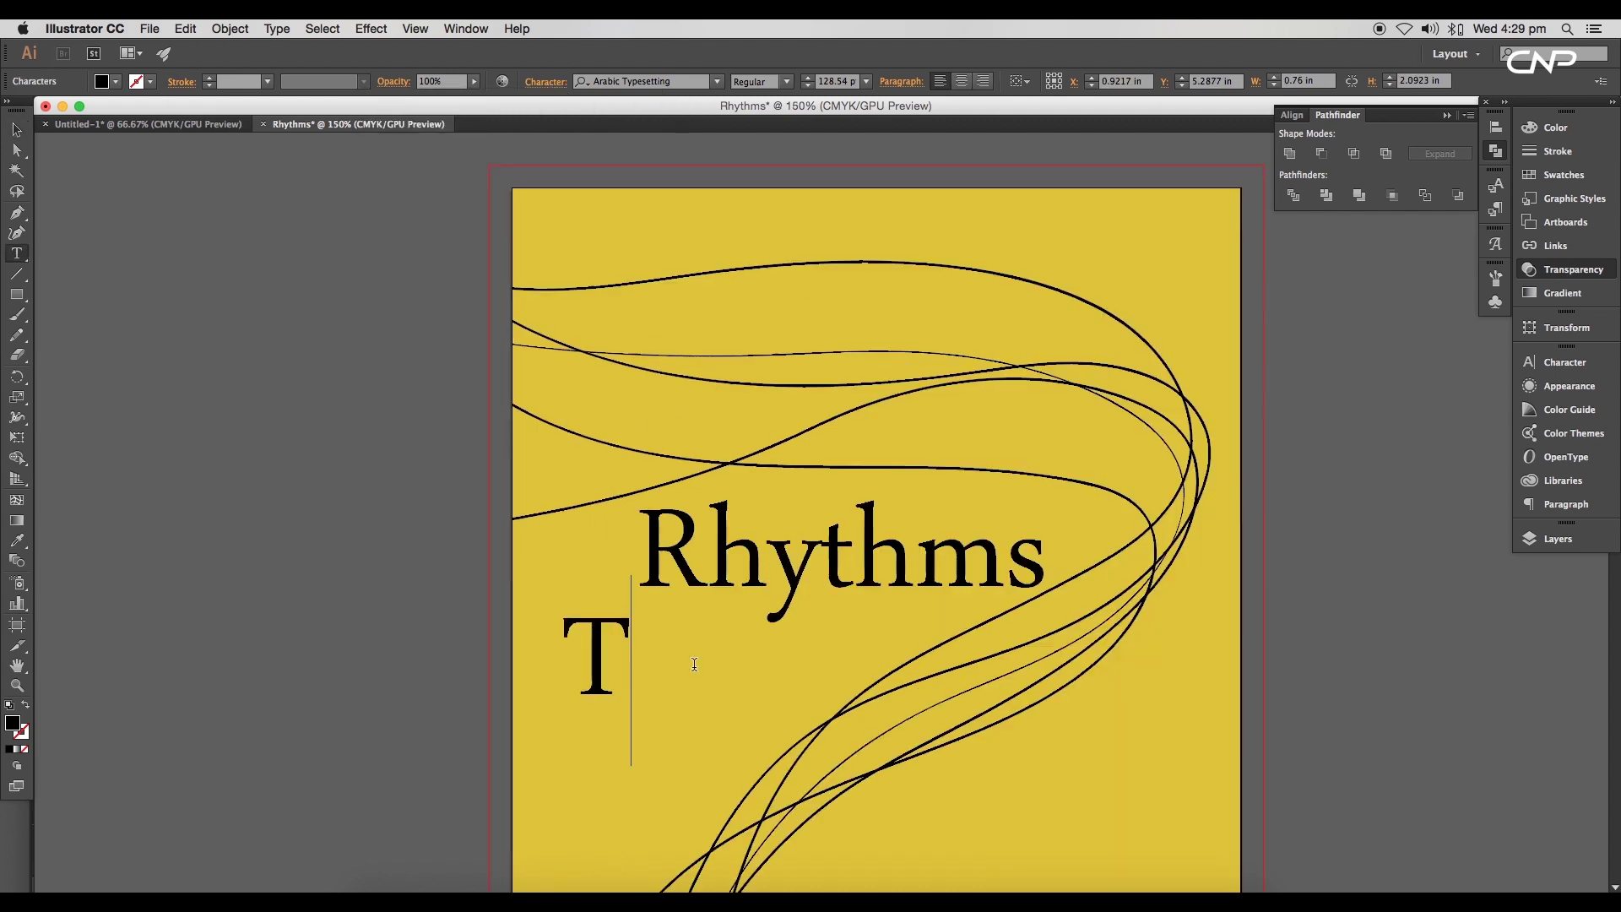
# - Add the word THE at a smaller size, standing vertically in front of the title's R
pyautogui.write('HE')
pyautogui.press('Escape')
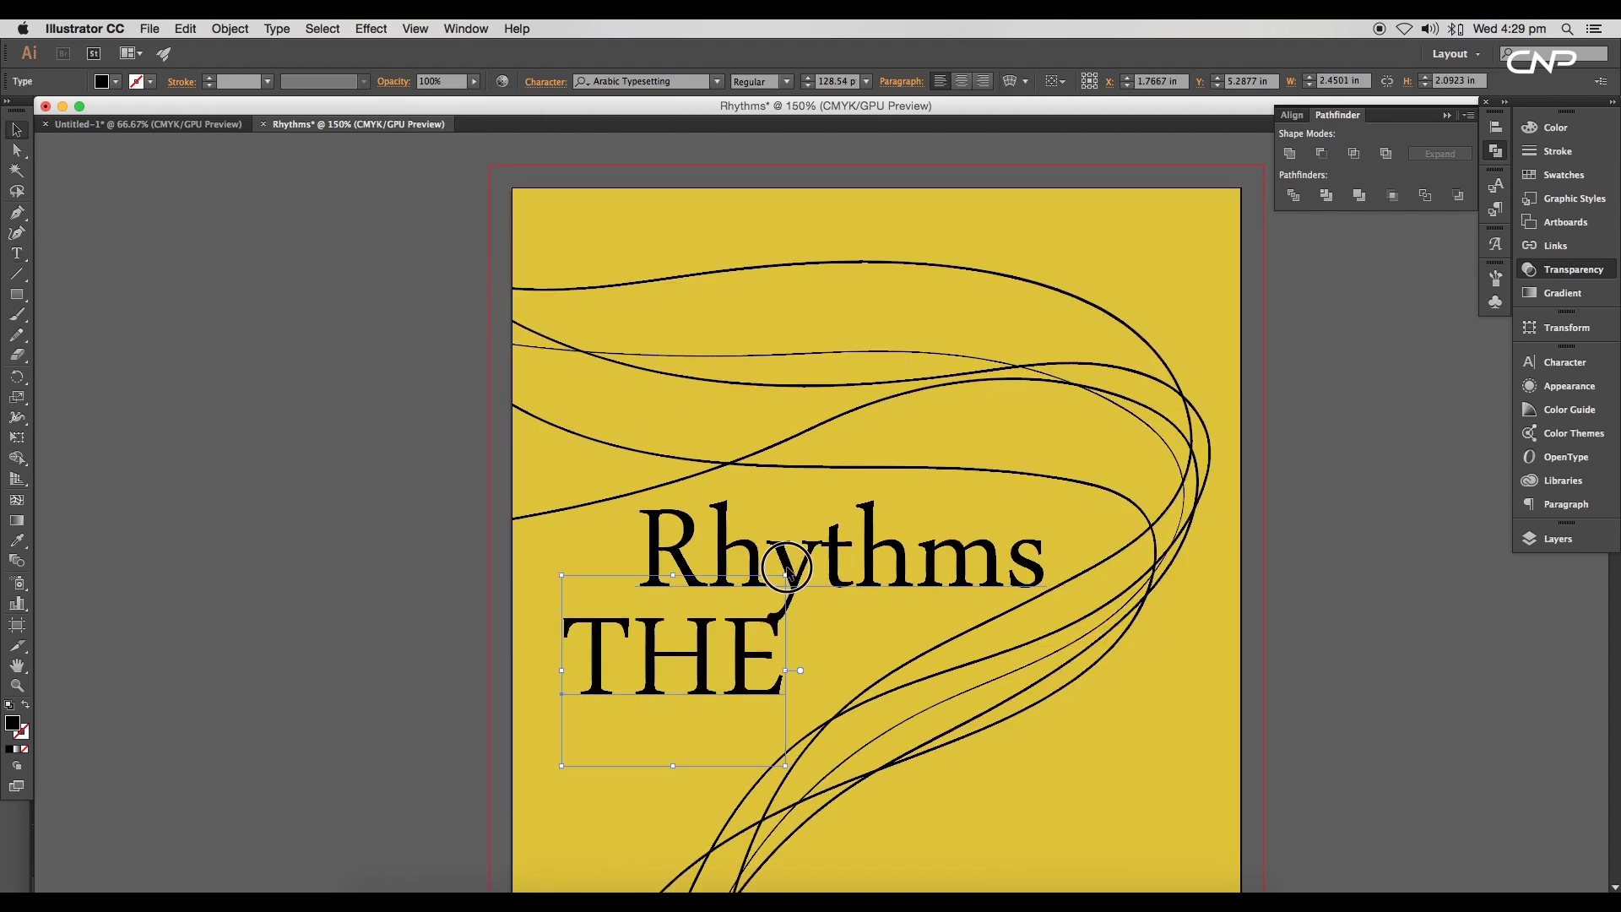
pyautogui.moveTo(786, 570); pyautogui.dragTo(551, 572)
pyautogui.moveTo(770, 560); pyautogui.dragTo(668, 509)
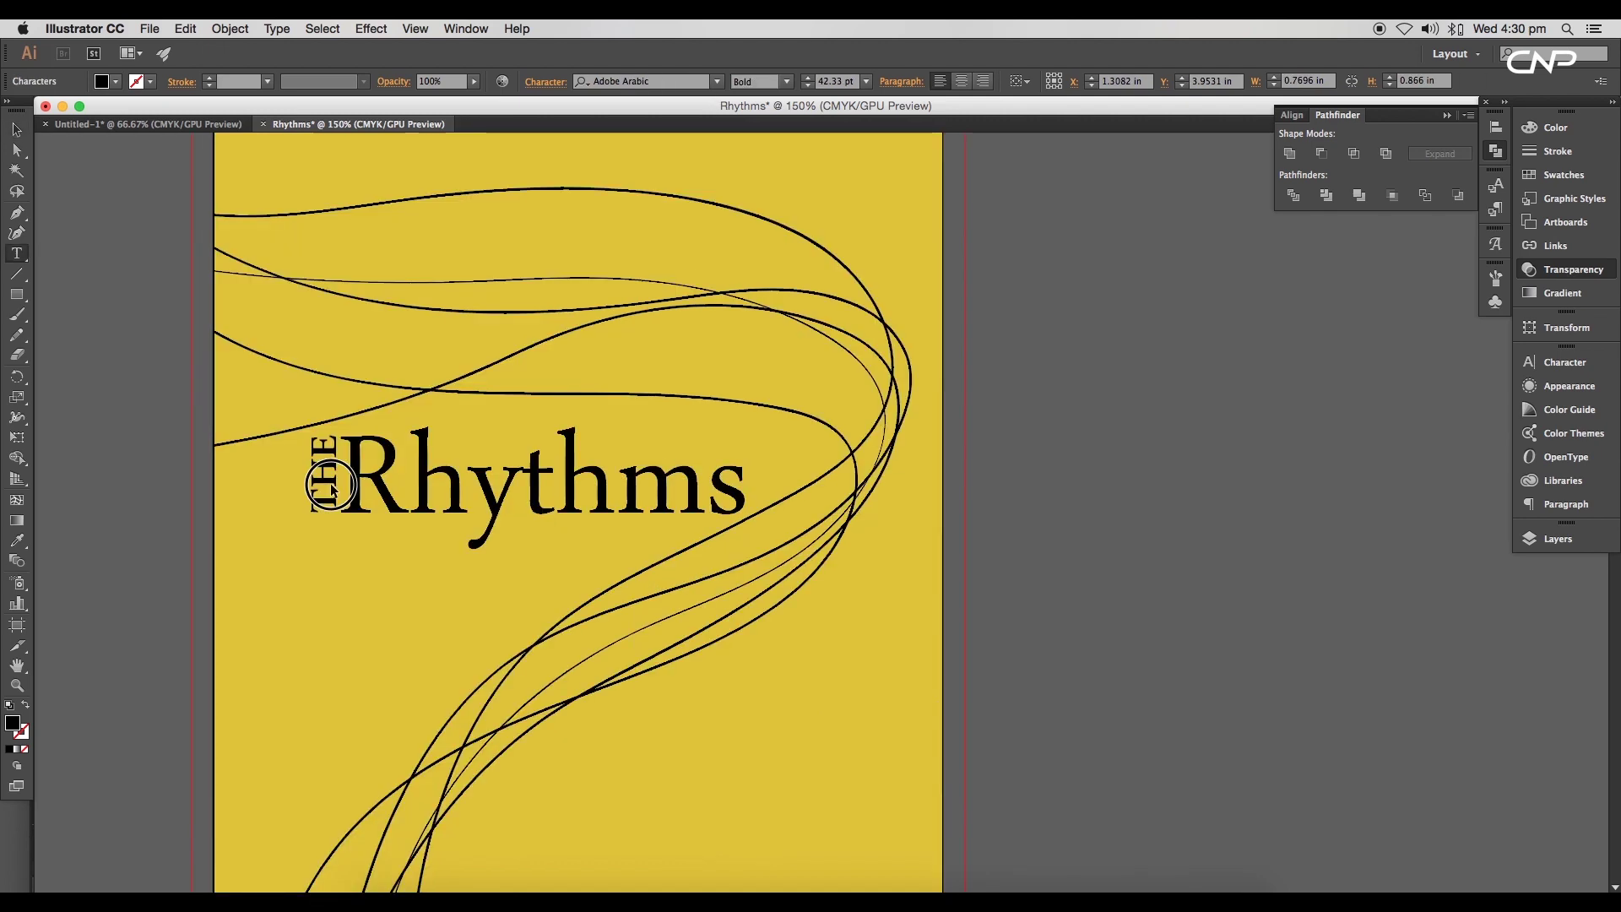
# - Change the vertical word THE to The and enlarge it to about 55 pt to match the R's height
pyautogui.moveTo(326, 489); pyautogui.dragTo(319, 417)
pyautogui.write('he')
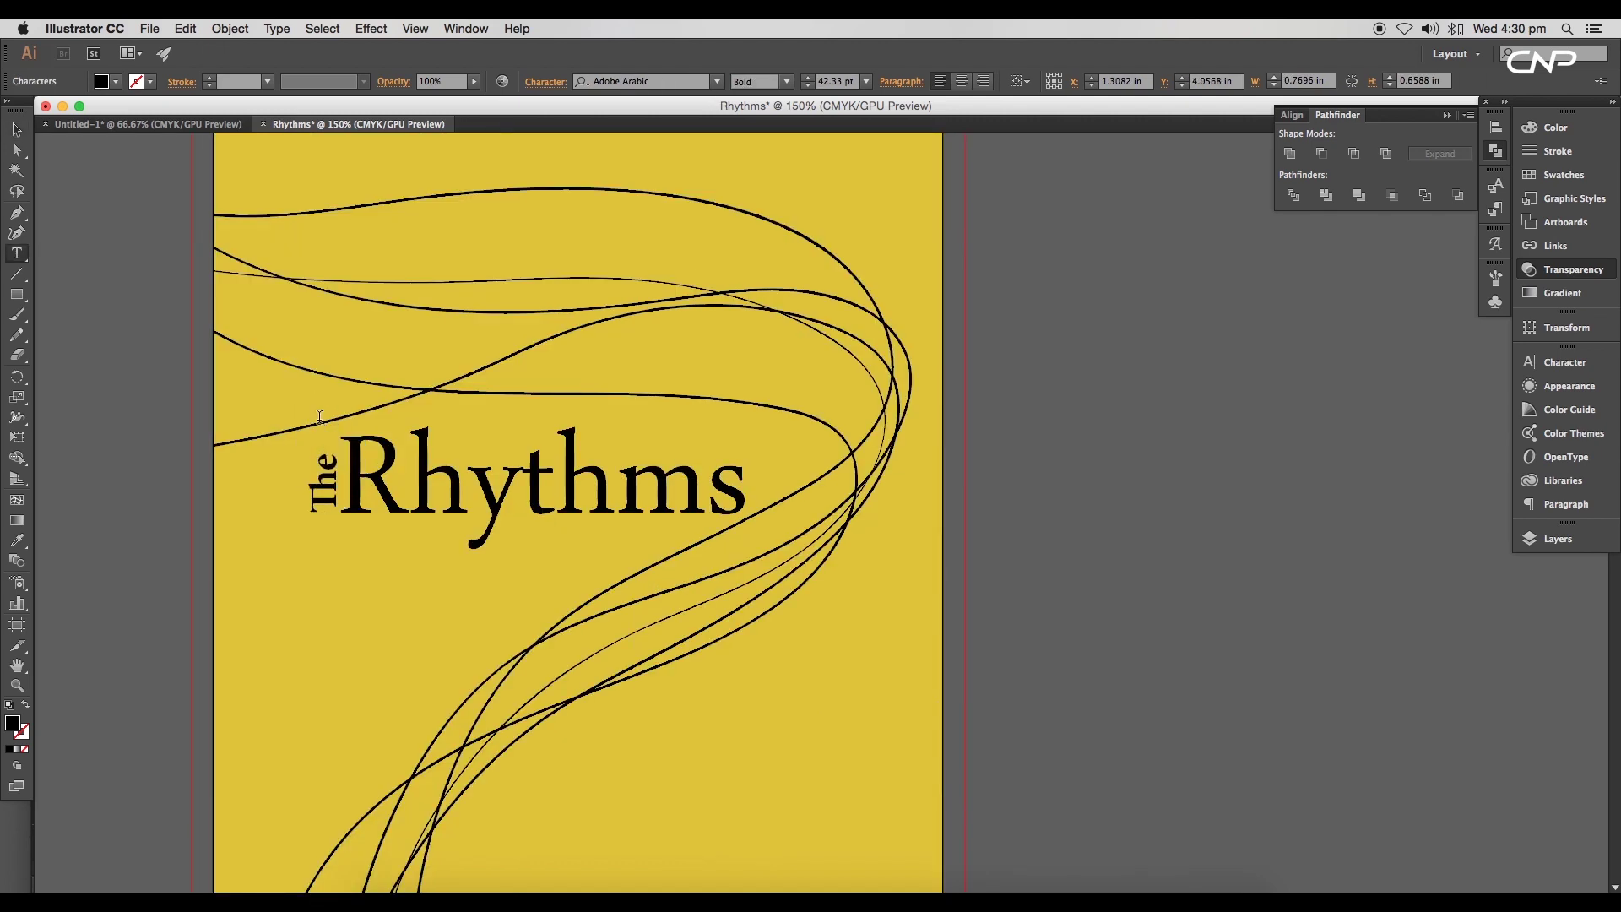
pyautogui.moveTo(206, 434); pyautogui.dragTo(161, 373)
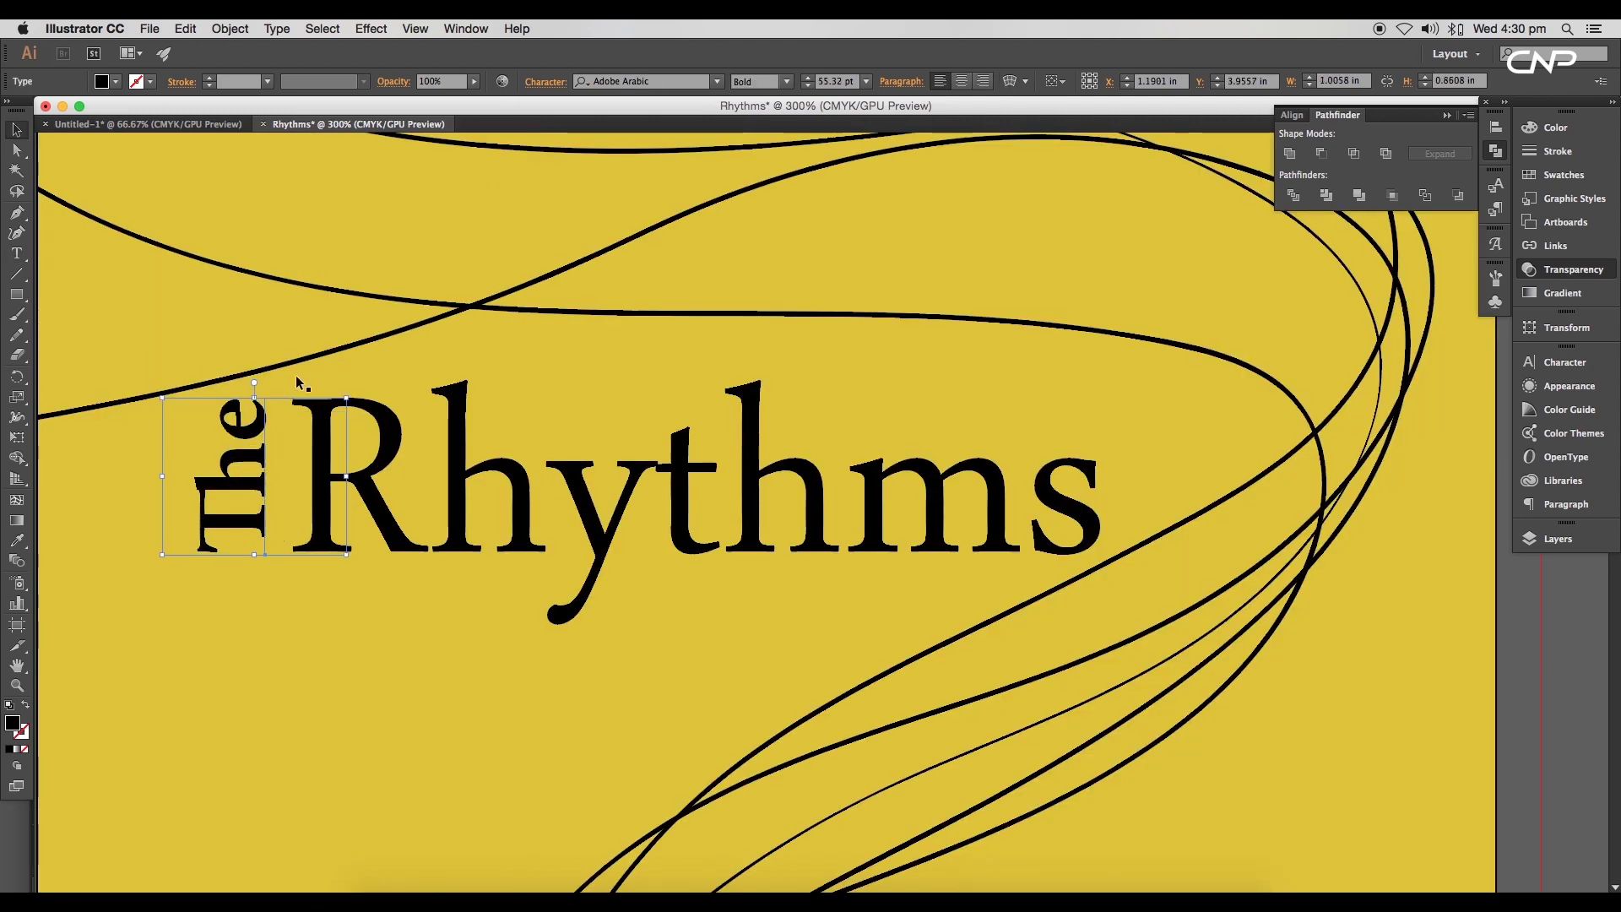
pyautogui.hotkey('ctrl', '0')
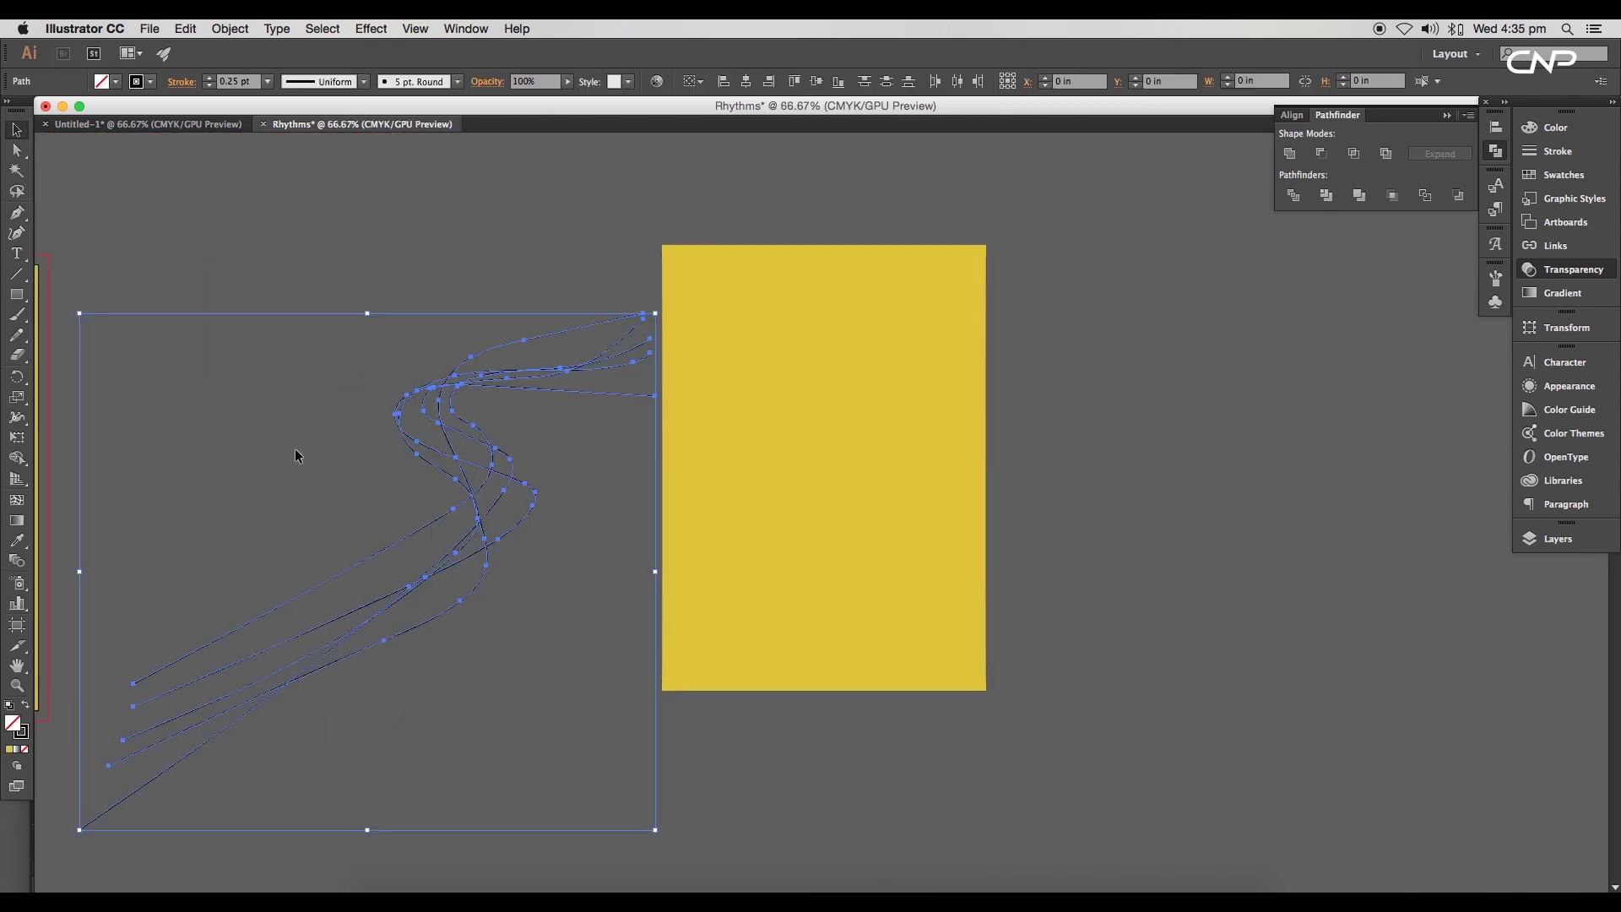
# - Move the second set of curves onto the blank mustard cover beside it
pyautogui.moveTo(461, 565); pyautogui.dragTo(825, 553)
pyautogui.press('super+plus')
pyautogui.press('super+plus')
pyautogui.click(980, 585)
# - Reshape the curves on the second cover by moving their anchor points with the Direct Selection tool
pyautogui.press('a')
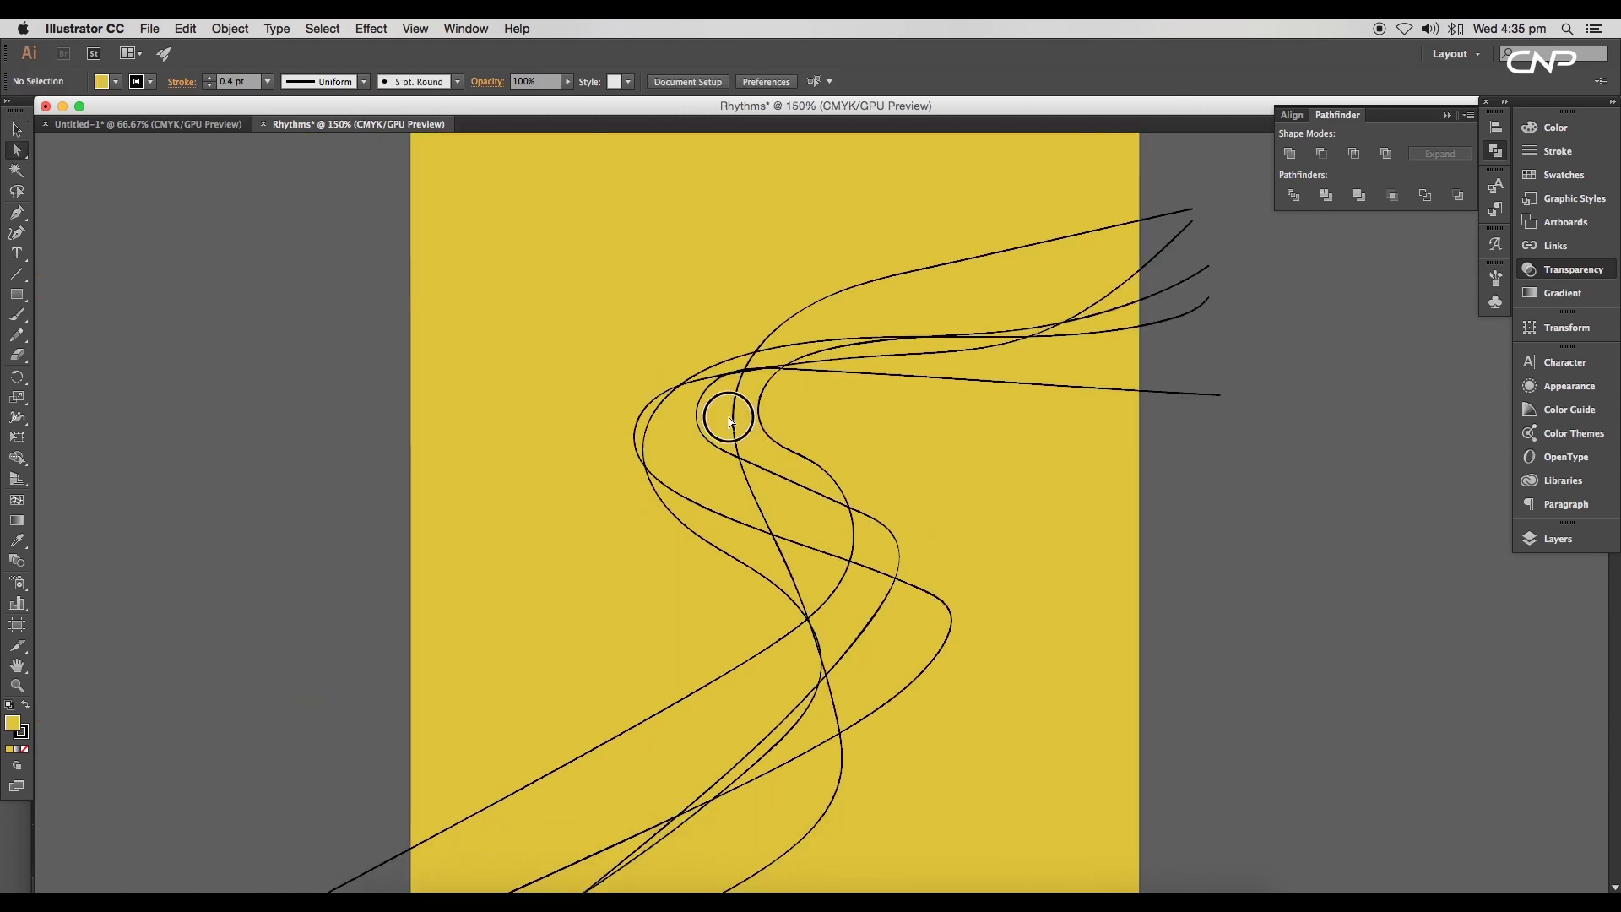
pyautogui.moveTo(1002, 431)
pyautogui.mouseDown()
pyautogui.moveTo(1016, 460)
pyautogui.moveTo(1018, 446)
pyautogui.mouseUp()
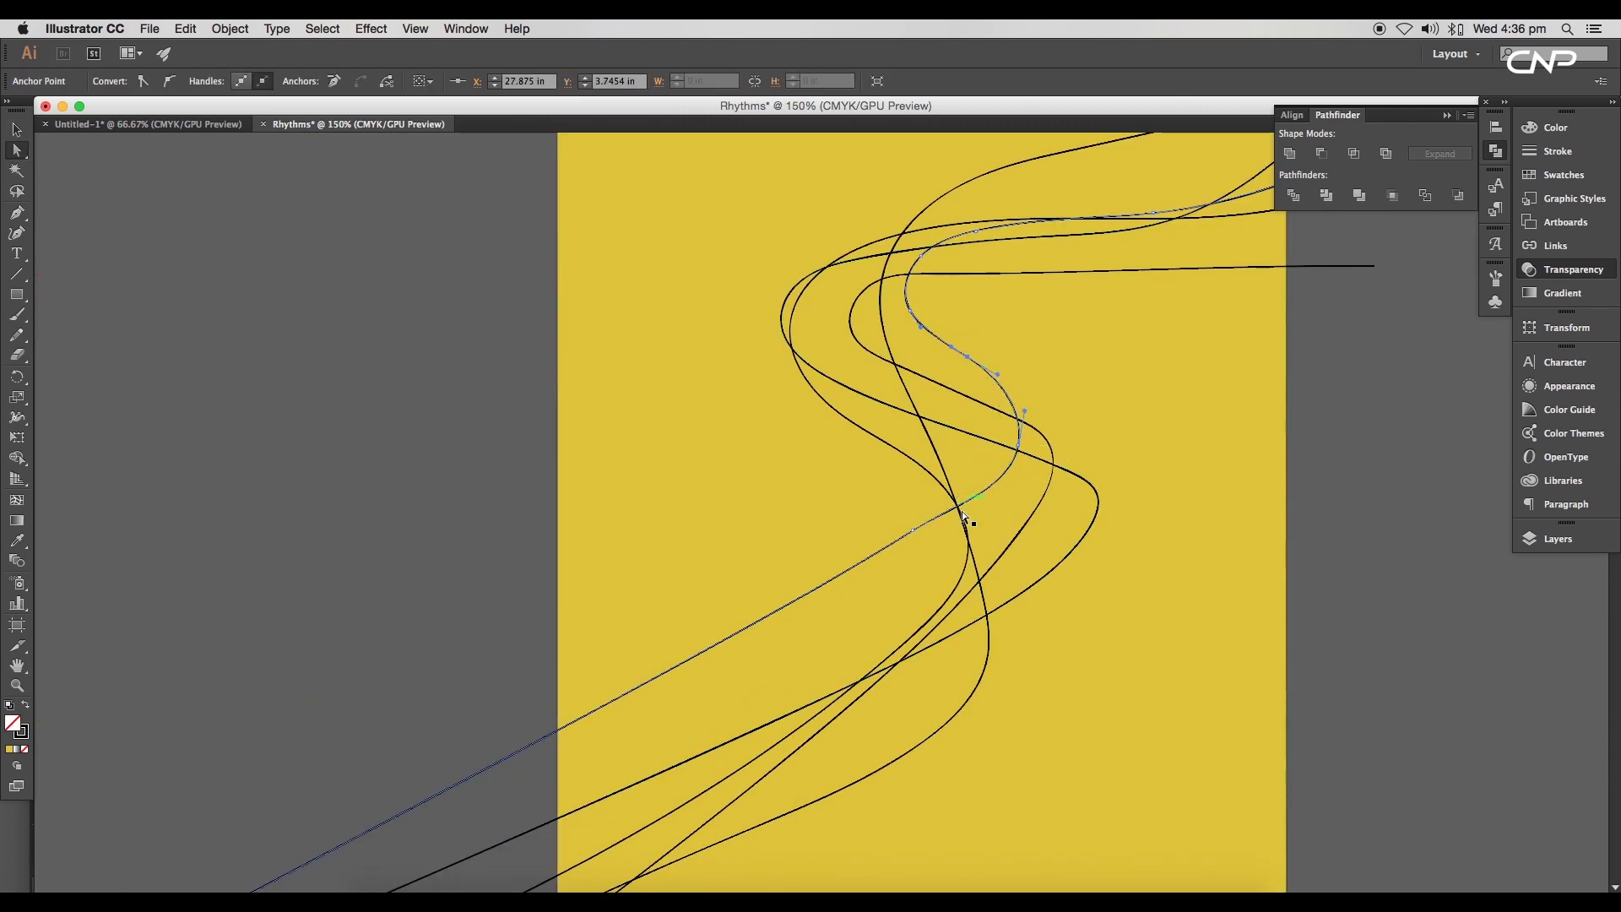
pyautogui.moveTo(913, 532); pyautogui.dragTo(916, 551)
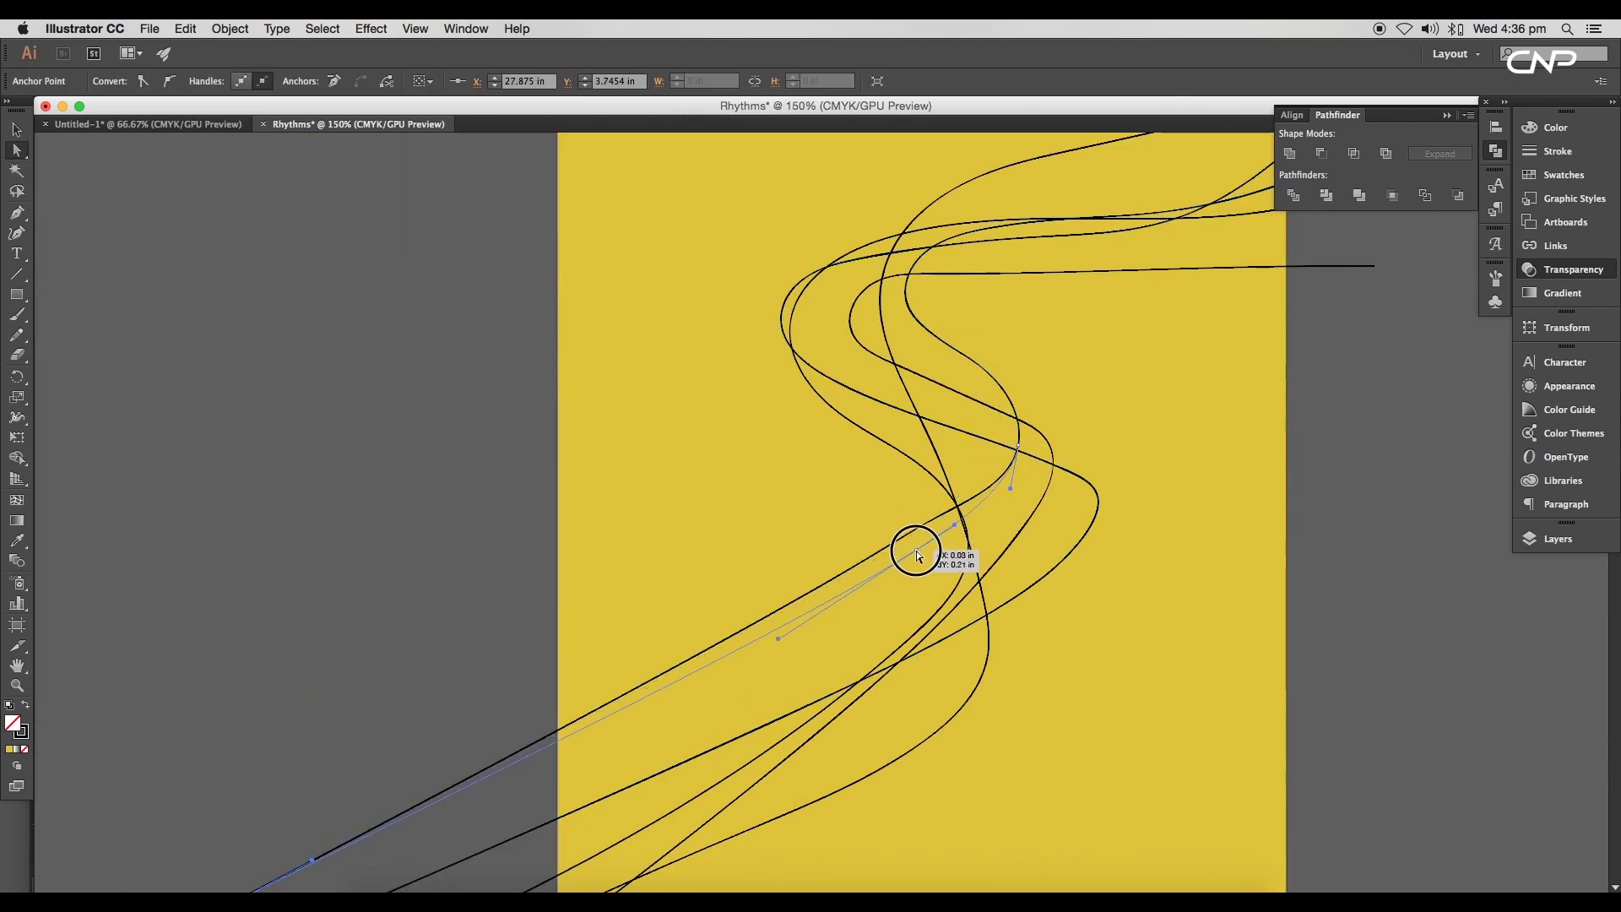
pyautogui.scroll(-2, 856, 613)
pyautogui.moveTo(856, 613); pyautogui.dragTo(752, 591)
# - Vary the stroke weights of the curves on the second cover, with the thinnest curve at 0.2 pt
pyautogui.press('v')
pyautogui.click(844, 562)
pyautogui.keyDown('shift'); pyautogui.click(831, 546); pyautogui.keyUp('shift')
pyautogui.keyDown('shift'); pyautogui.click(815, 533); pyautogui.keyUp('shift')
pyautogui.keyDown('shift'); pyautogui.click(779, 523); pyautogui.keyUp('shift')
pyautogui.click(267, 85)
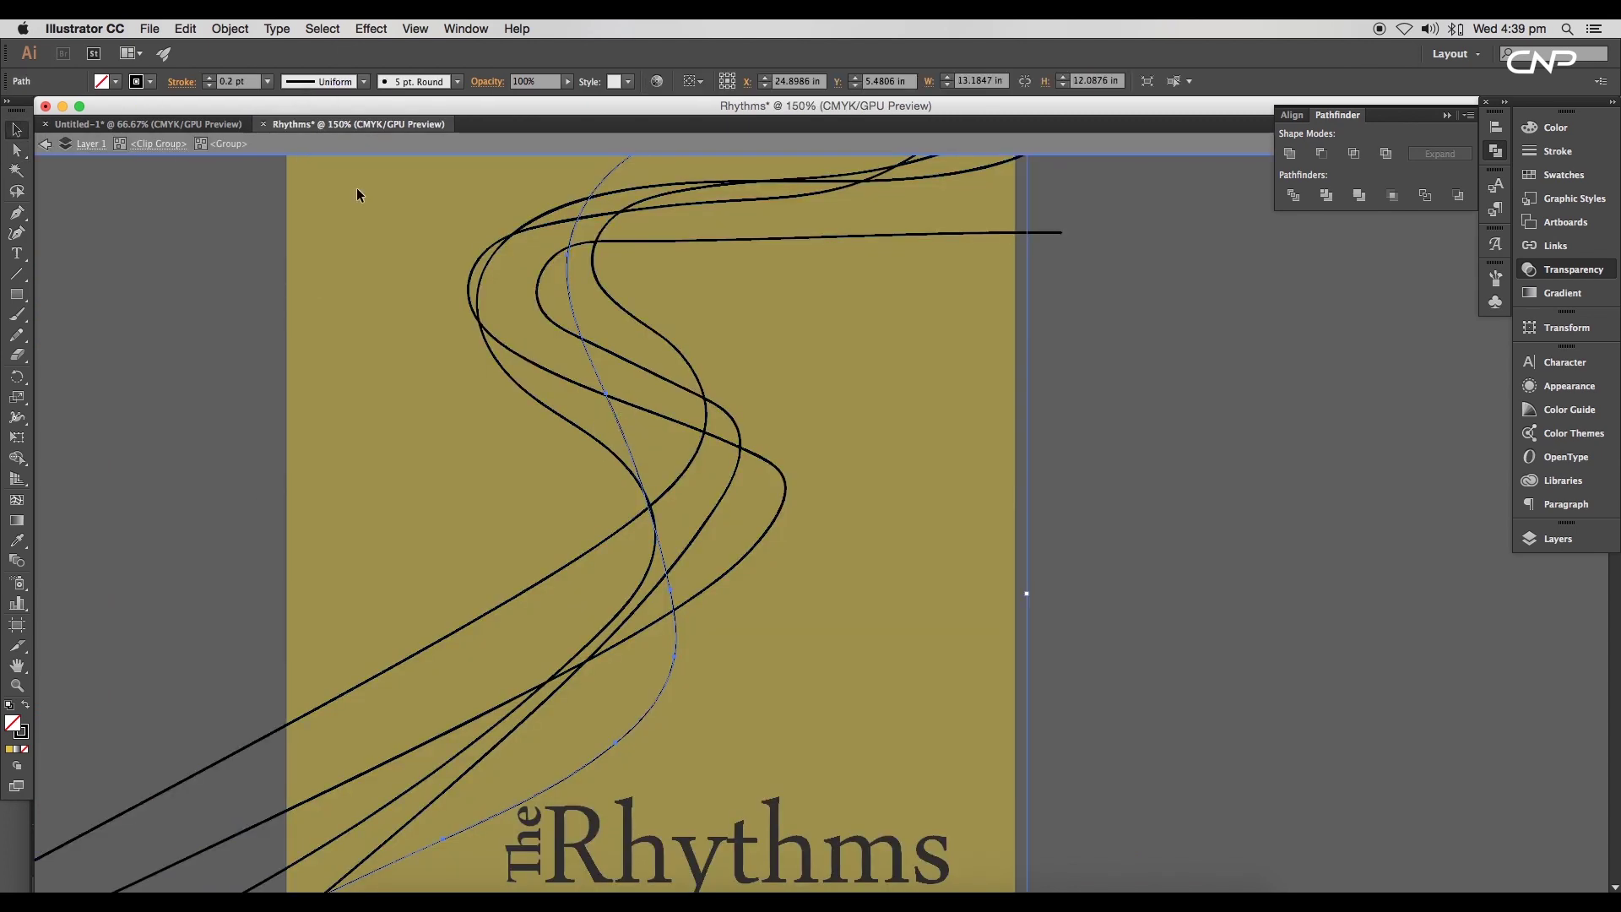
pyautogui.click(564, 345)
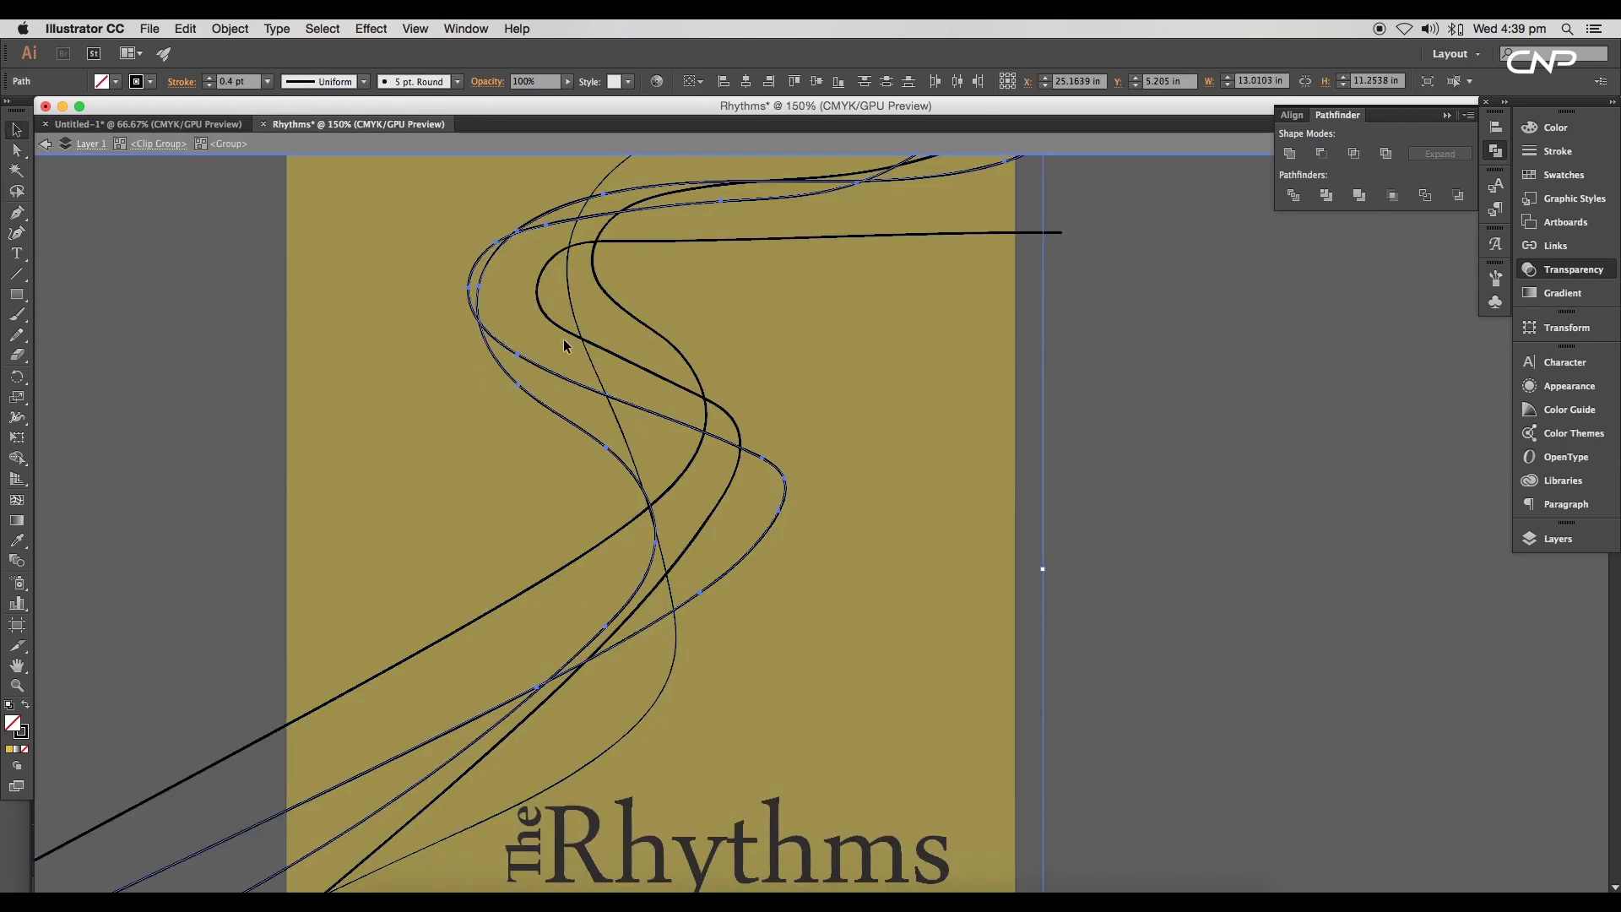
pyautogui.keyDown('shift'); pyautogui.click(575, 336); pyautogui.keyUp('shift')
pyautogui.keyDown('shift'); pyautogui.click(621, 306); pyautogui.keyUp('shift')
pyautogui.click(267, 82)
pyautogui.click(279, 139)
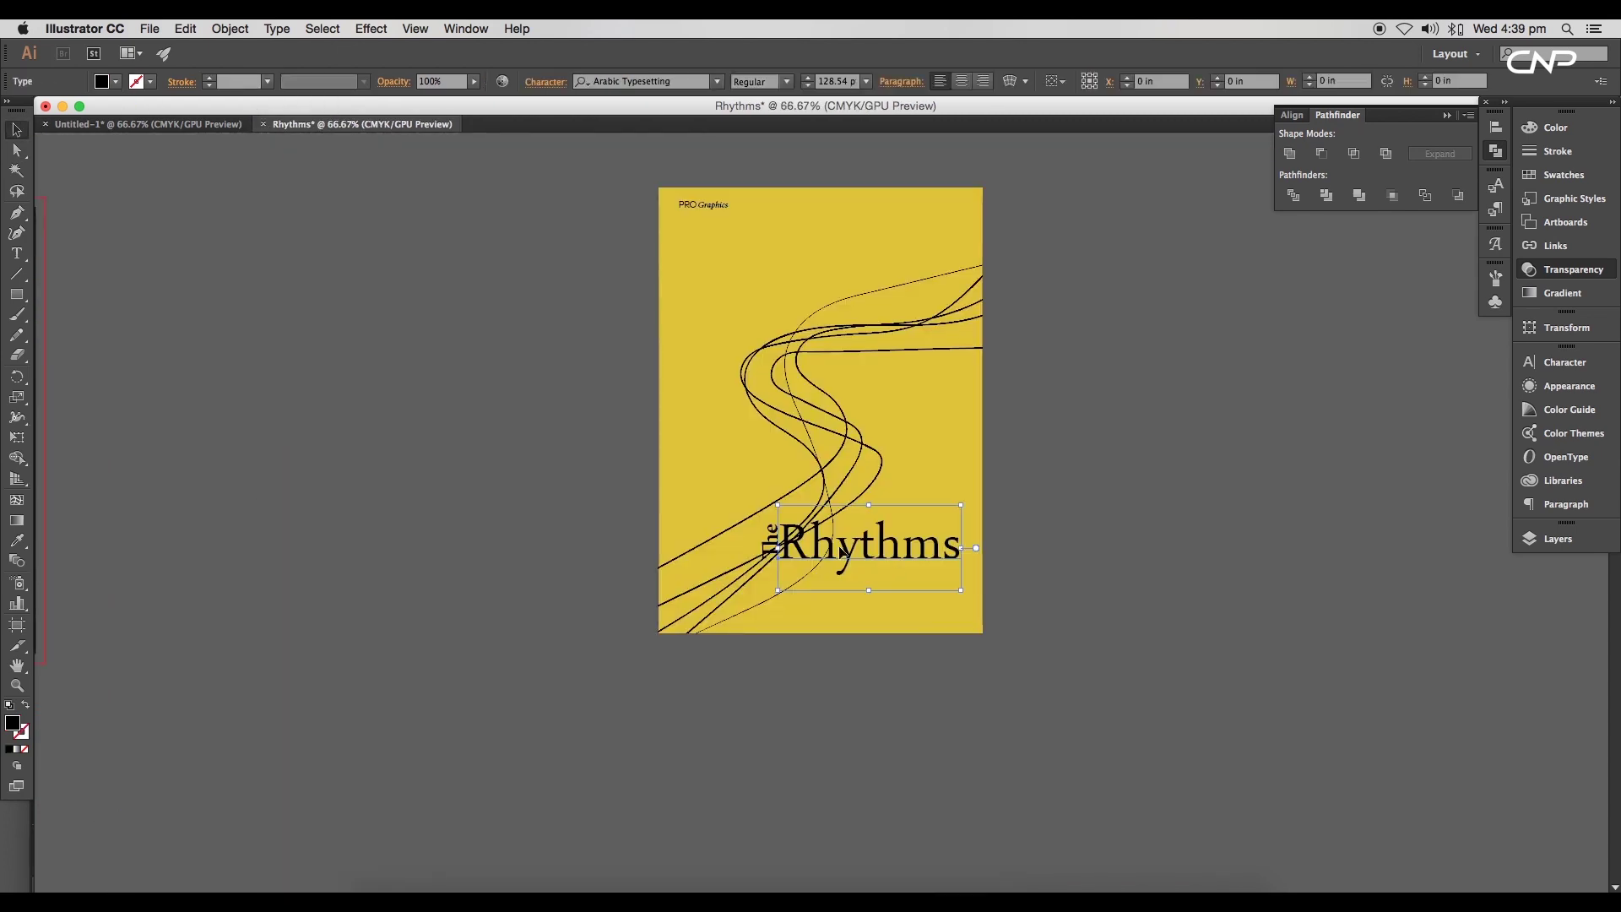
# - Move the title The Rhythms above the second cover's curves and the PRO Graphics text to its lower-right corner
pyautogui.keyDown('shift'); pyautogui.click(764, 547); pyautogui.keyUp('shift')
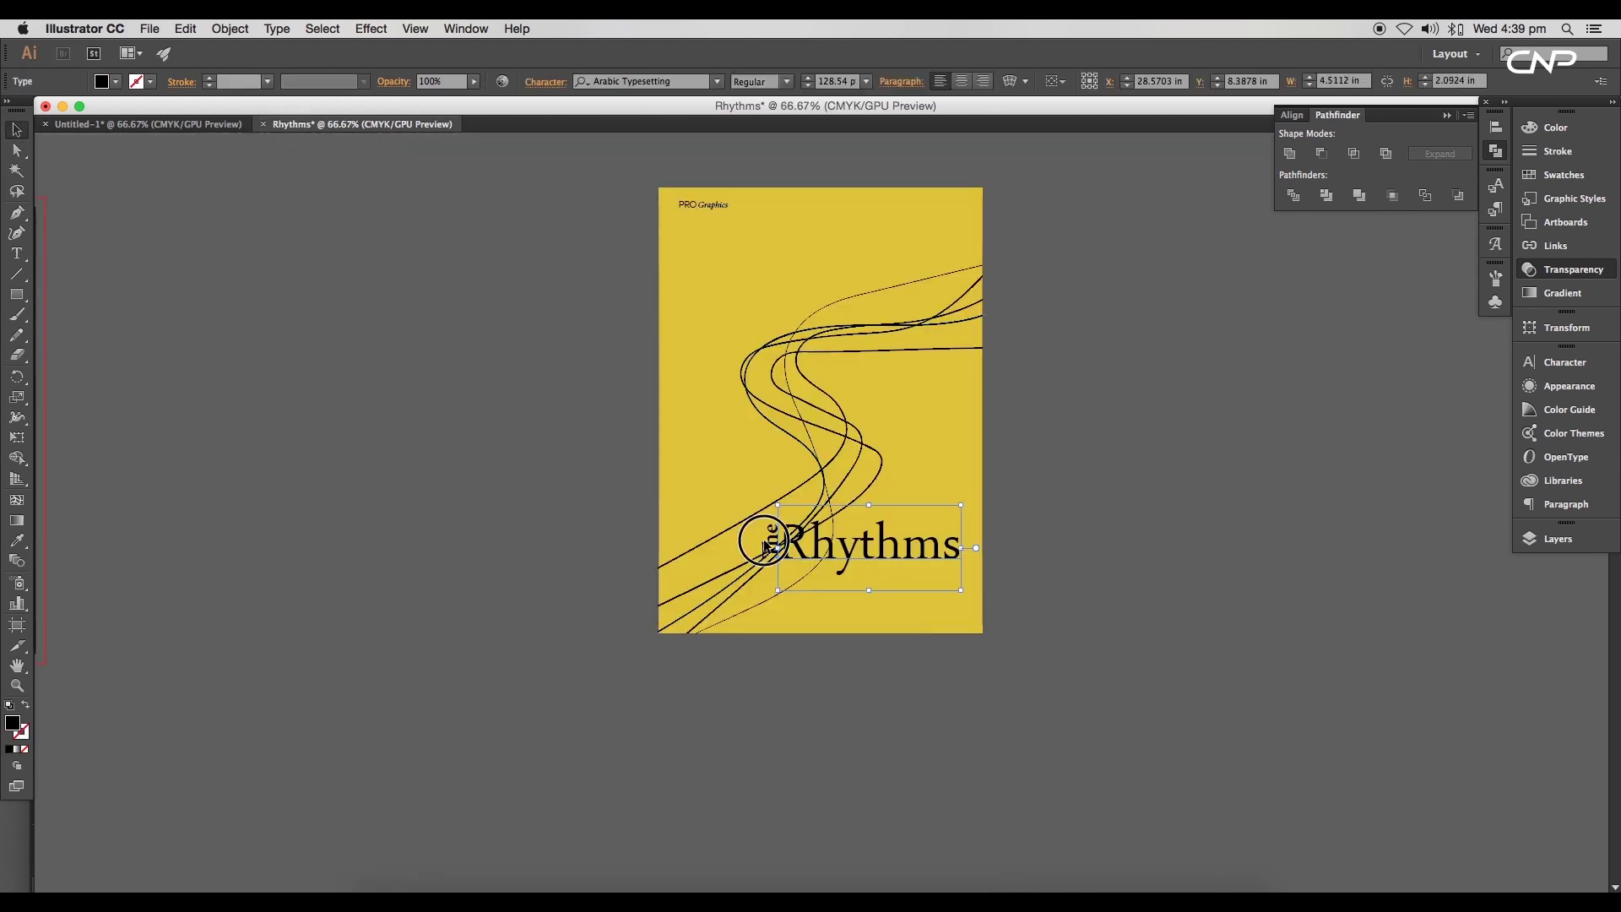
pyautogui.moveTo(764, 547); pyautogui.dragTo(701, 291)
pyautogui.moveTo(722, 210); pyautogui.dragTo(951, 613)
pyautogui.click(1178, 621)
# - Move the complete second cover closer to the first one so they stand side by side
pyautogui.scroll(-2, 1178, 621)
pyautogui.moveTo(1179, 621); pyautogui.dragTo(1129, 546)
pyautogui.scroll(3, 1061, 452)
pyautogui.scroll(-1, 966, 424)
pyautogui.moveTo(433, 513); pyautogui.dragTo(724, 514)
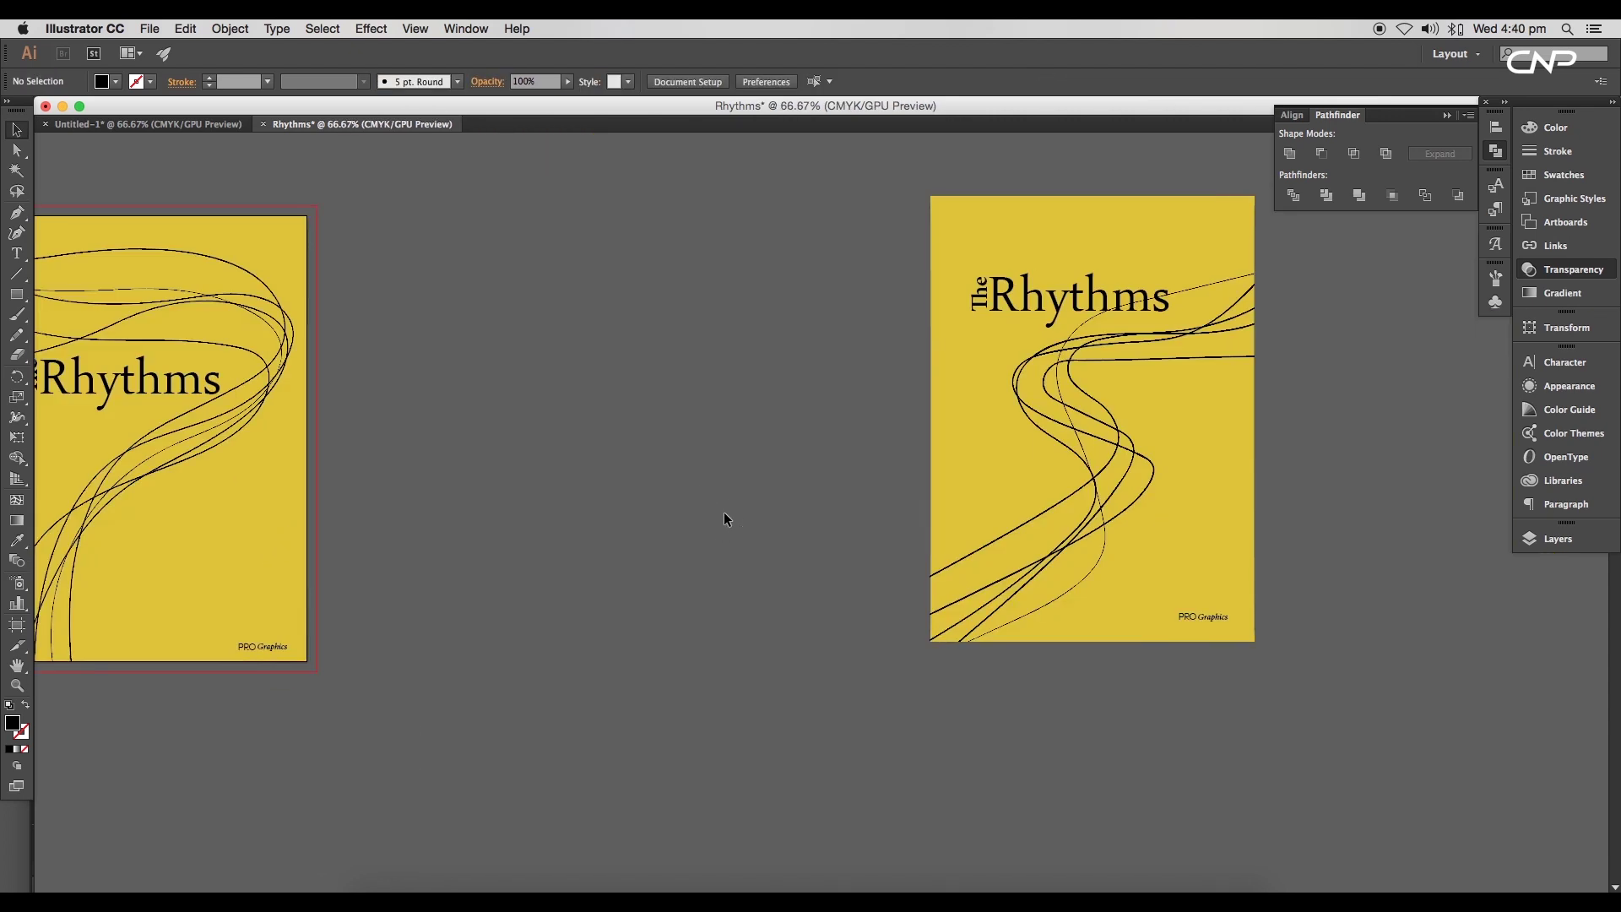
pyautogui.scroll(-1, 724, 517)
pyautogui.moveTo(705, 224); pyautogui.dragTo(1123, 646)
pyautogui.moveTo(1041, 543); pyautogui.dragTo(737, 499)
pyautogui.click(961, 526)
pyautogui.moveTo(961, 526); pyautogui.dragTo(1071, 512)
pyautogui.scroll(1, 887, 442)
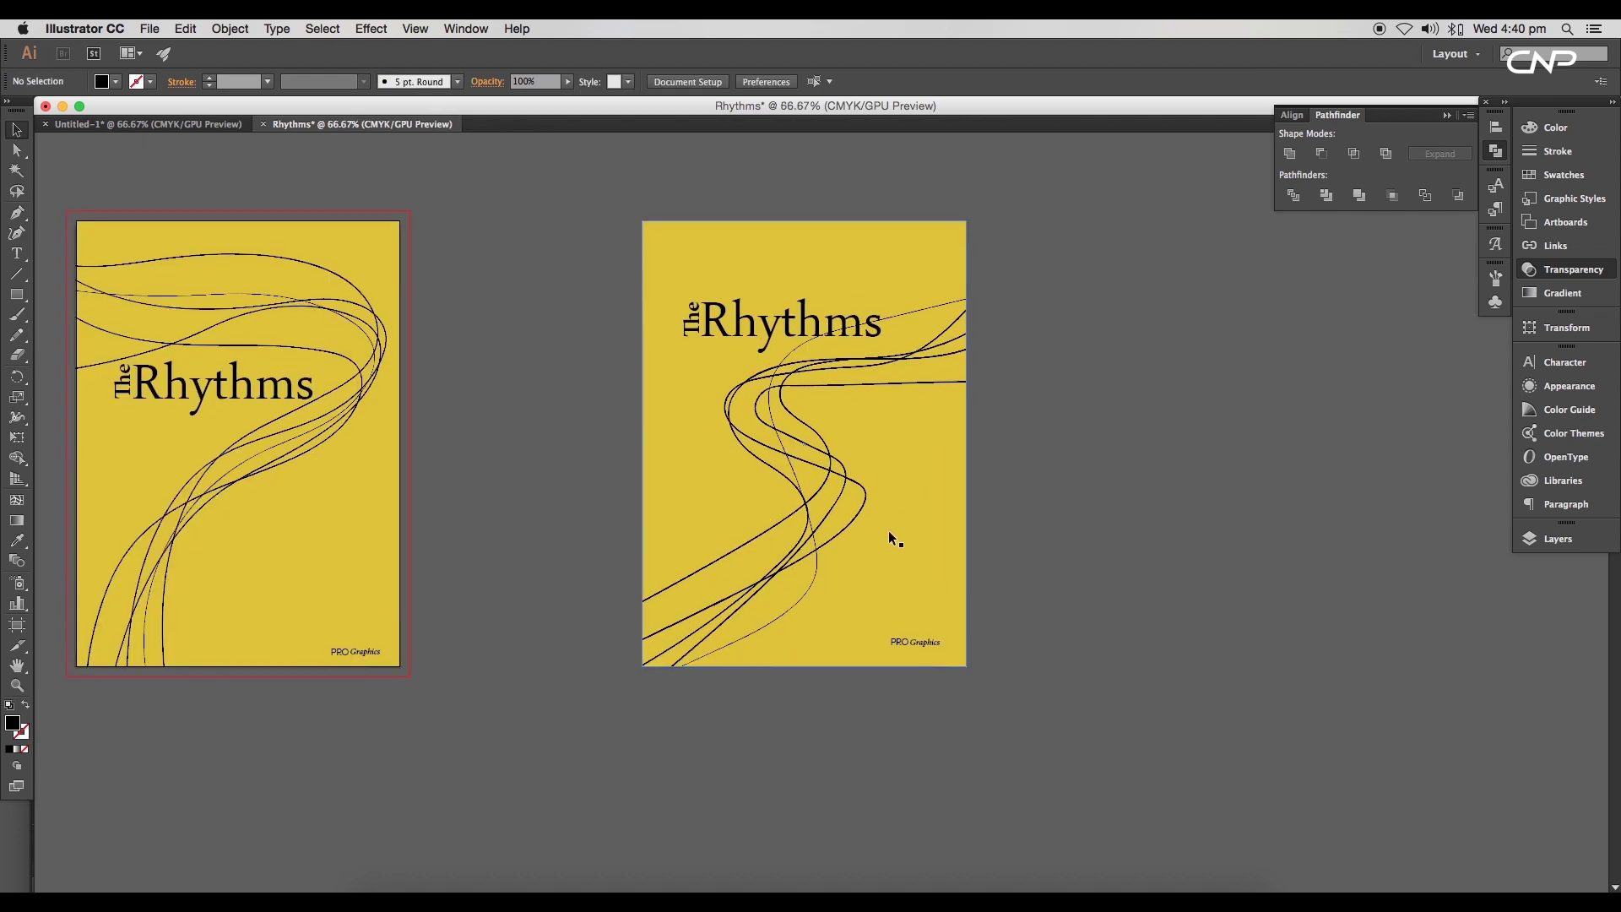
pyautogui.moveTo(886, 531); pyautogui.dragTo(1018, 546)
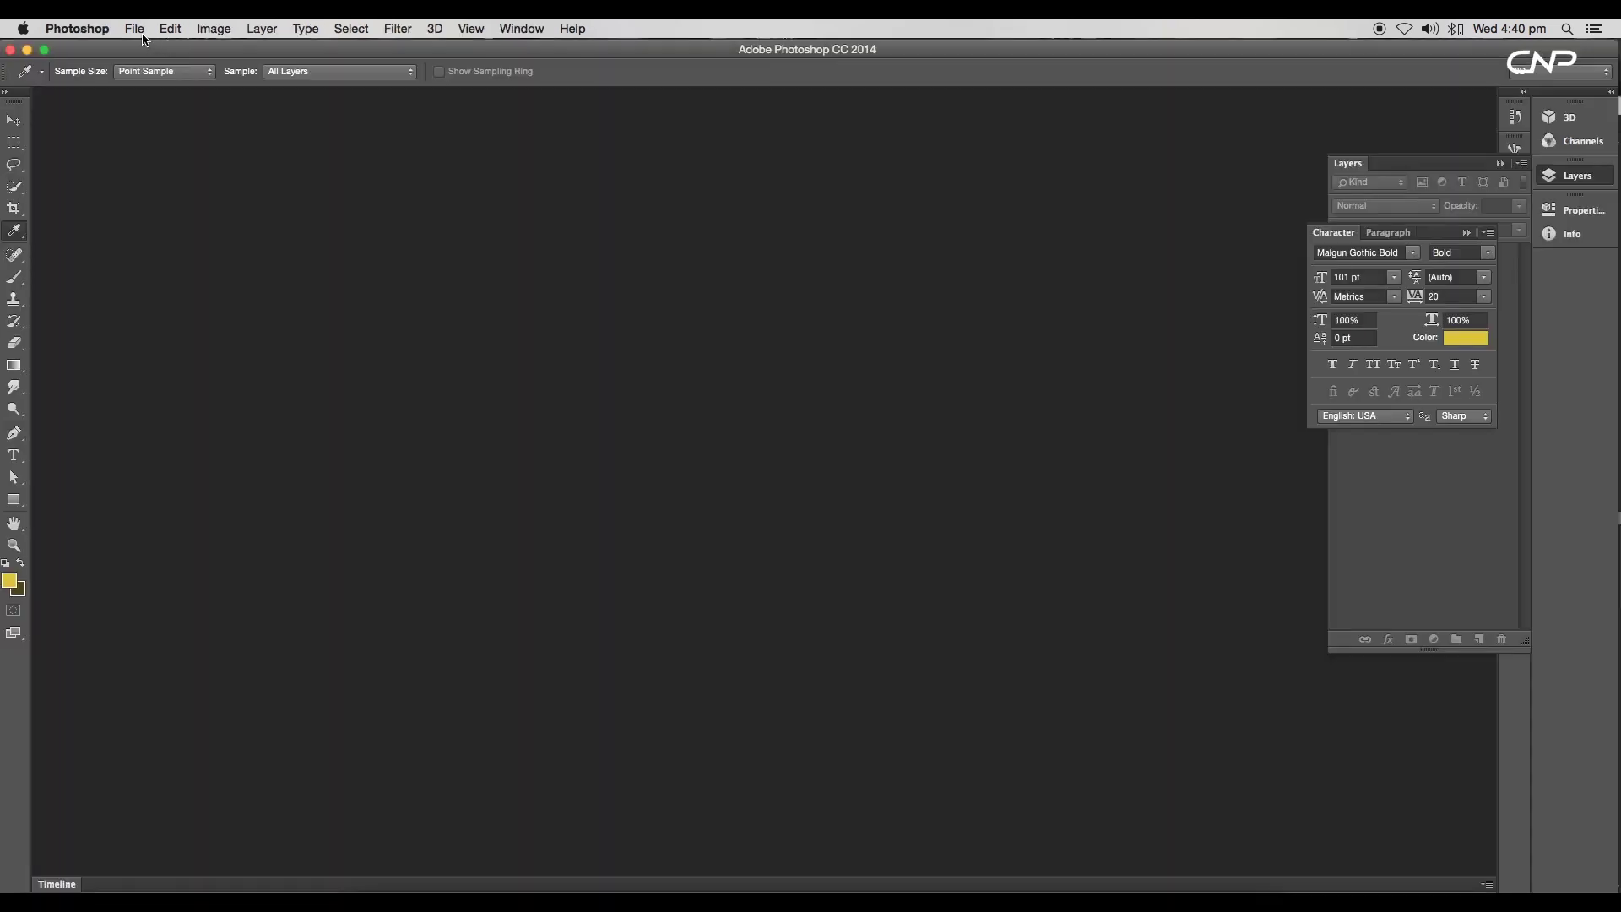
# - Create a new Photoshop document 8 × 11 inches at 300 pixels/inch in CMYK Color with a white background
pyautogui.click(134, 29)
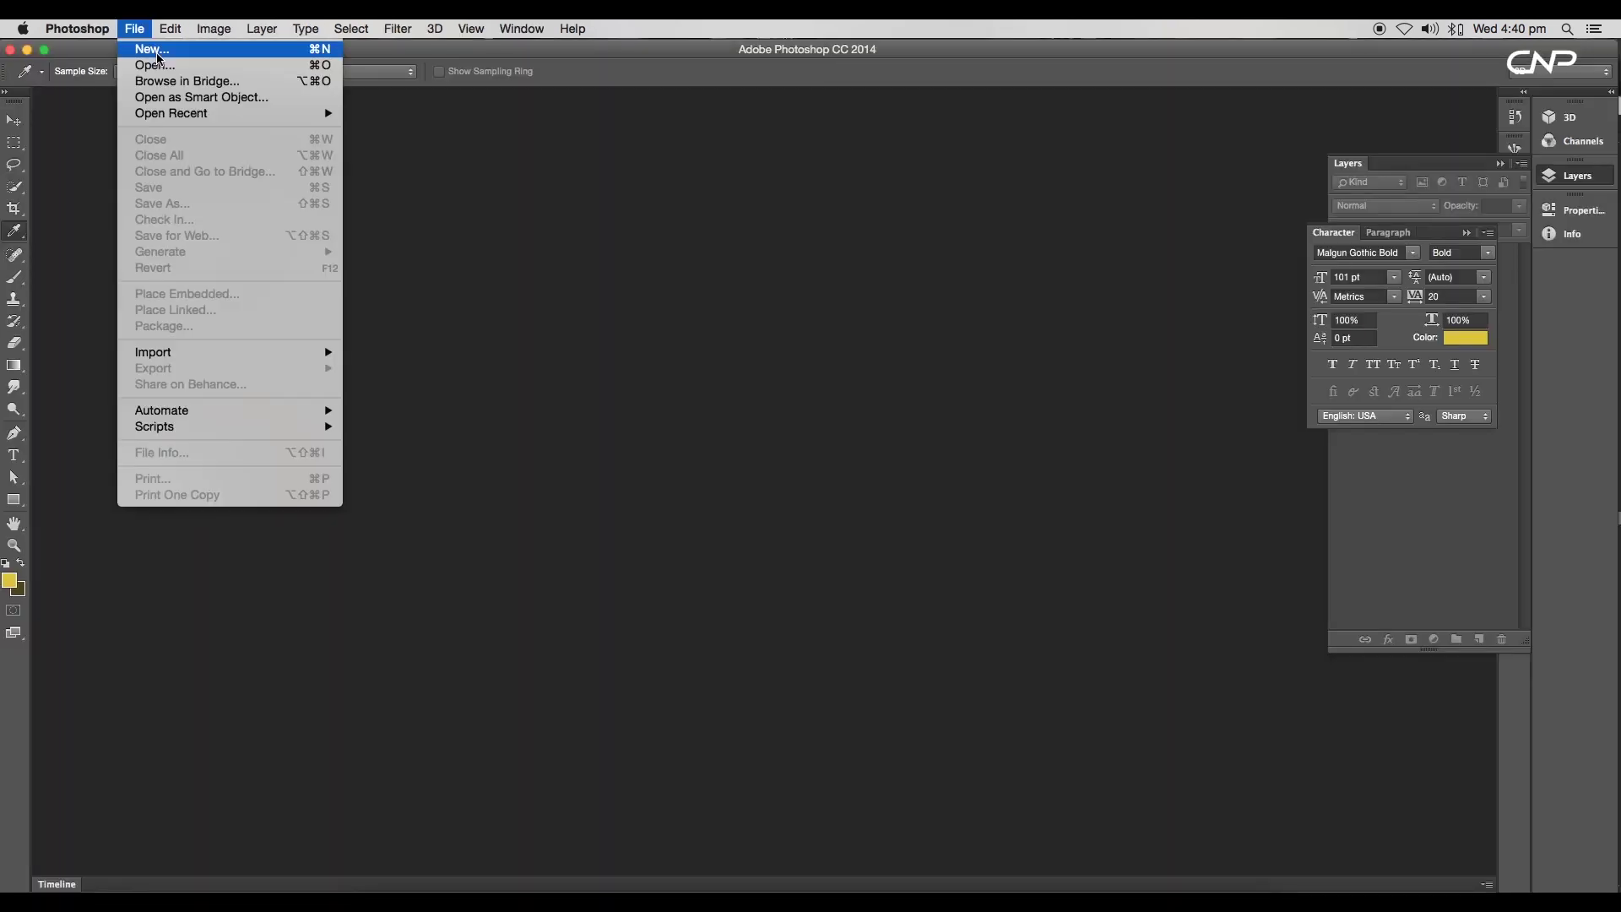
pyautogui.click(156, 60)
pyautogui.click(832, 364)
pyautogui.click(816, 378)
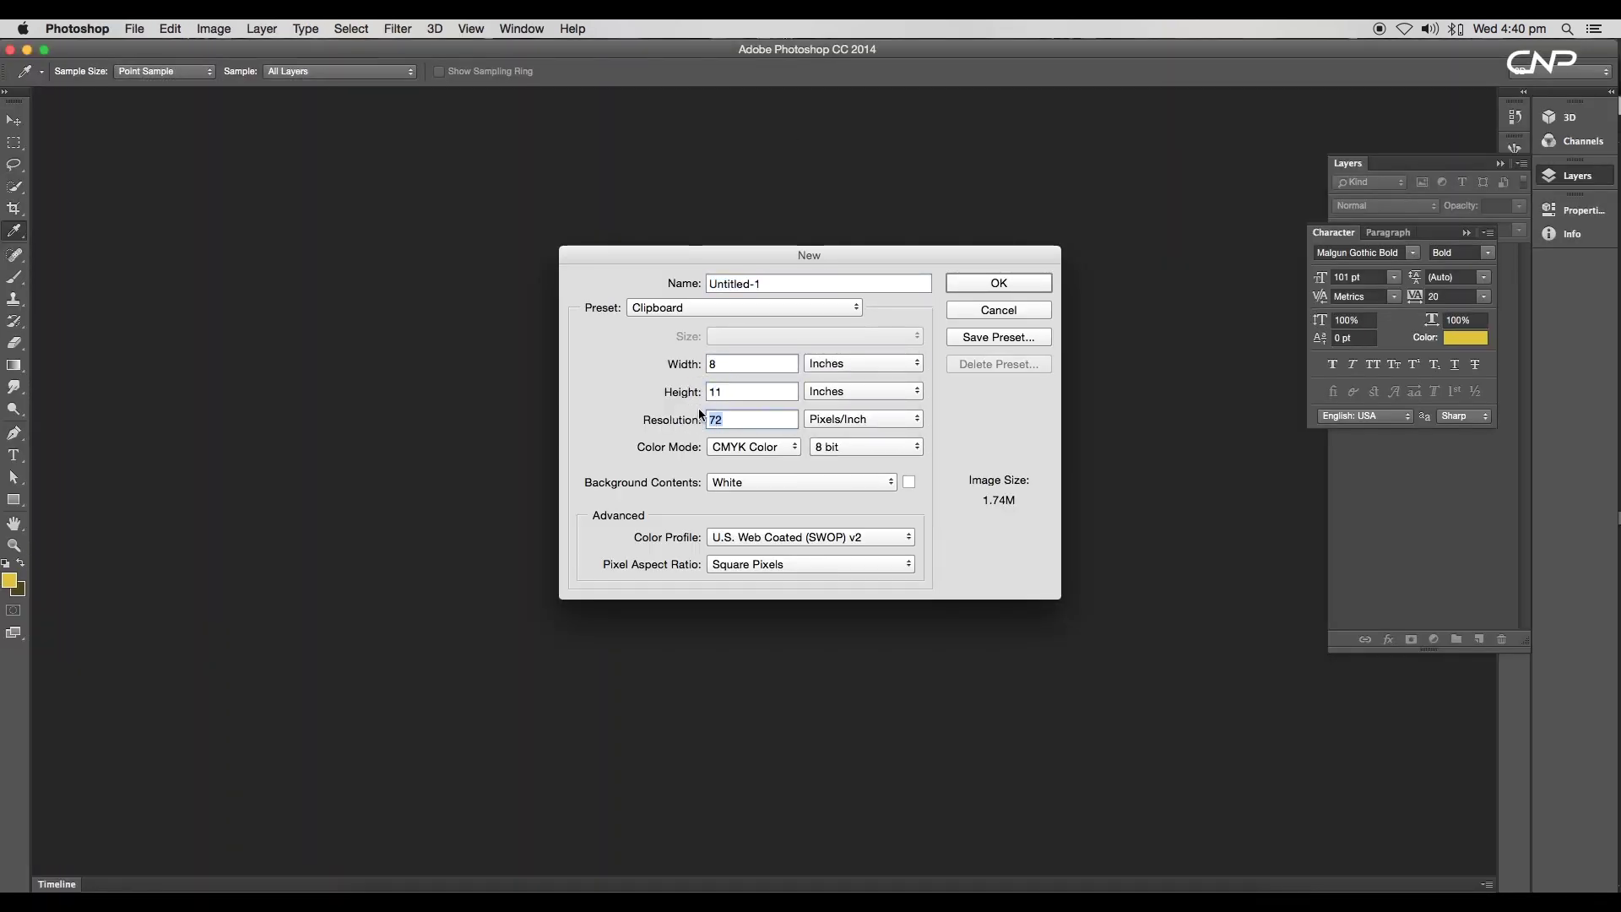
pyautogui.write('300')
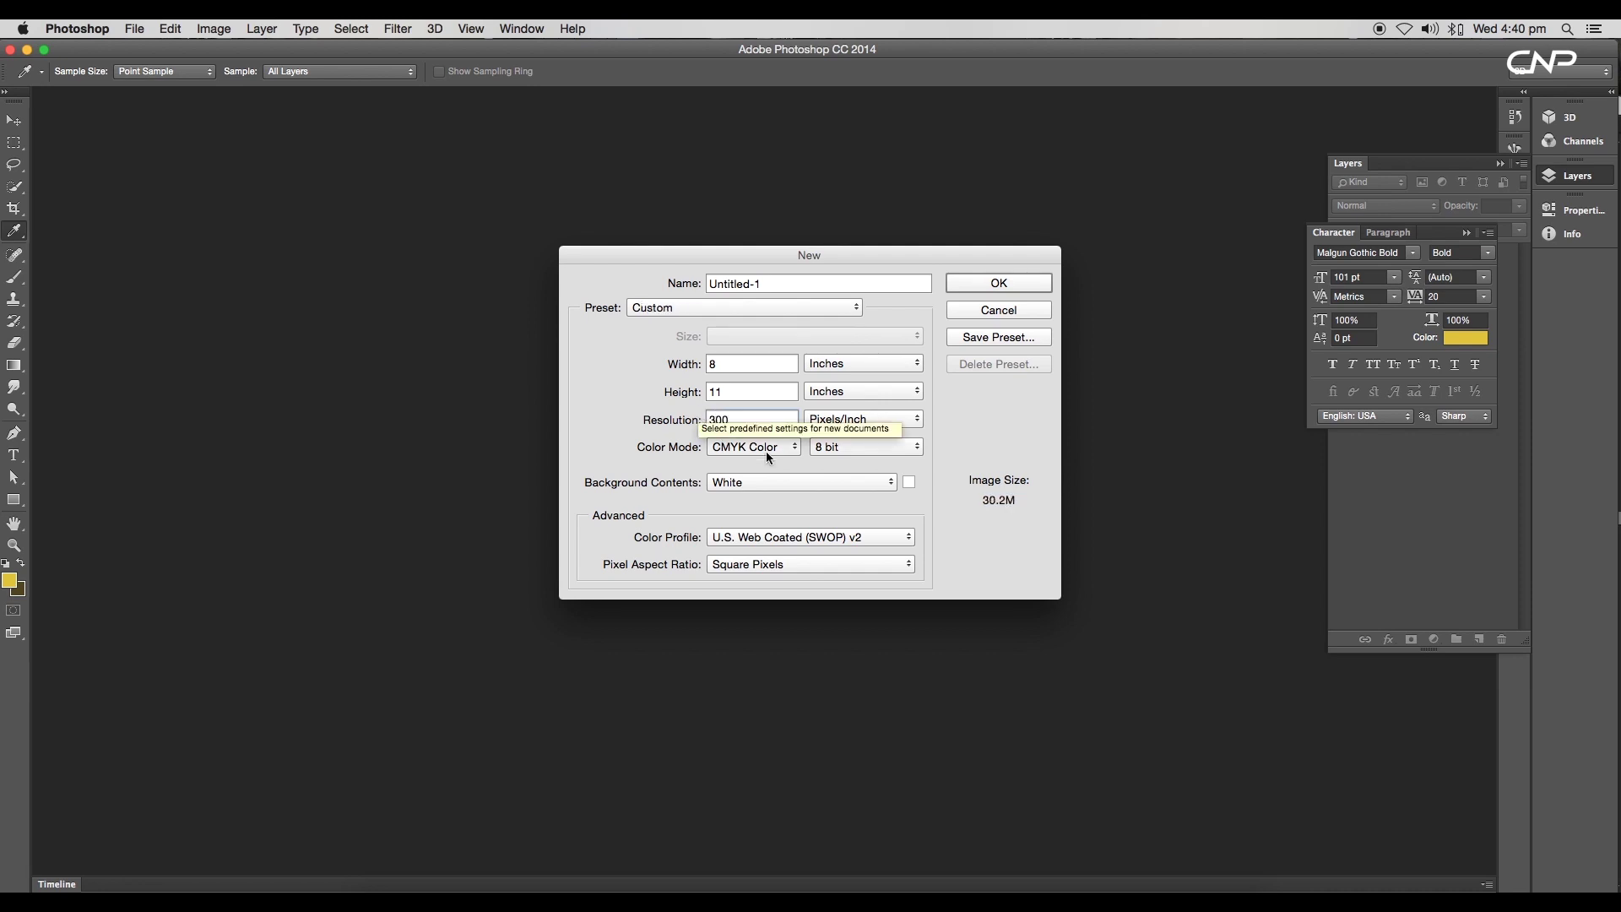
pyautogui.click(993, 285)
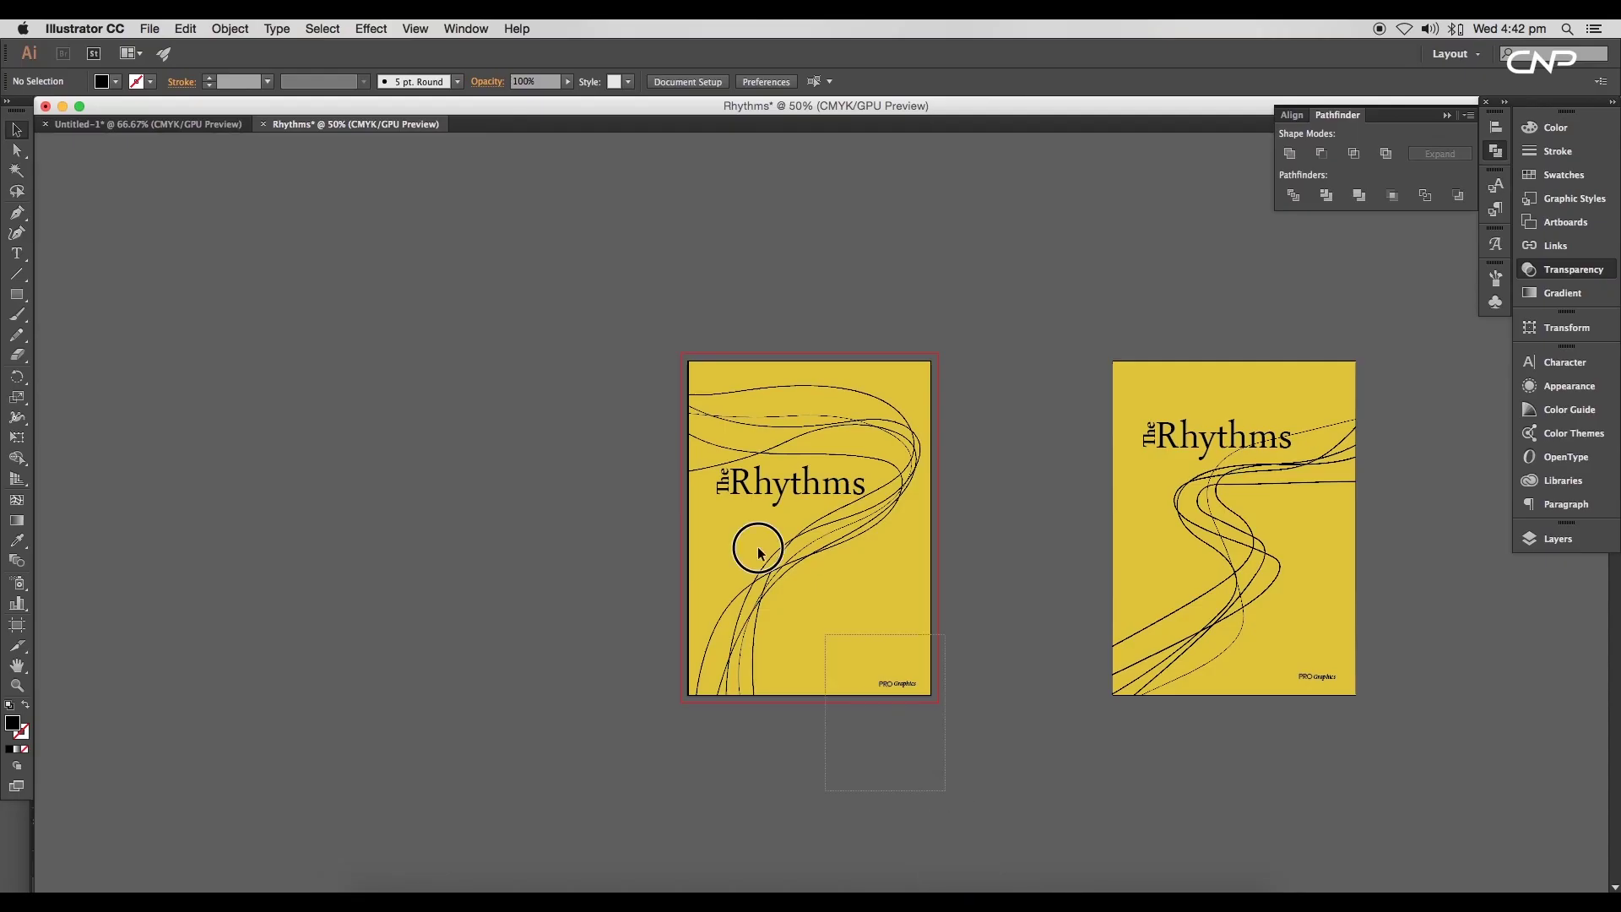
# - Bring the first cover from Illustrator into the Photoshop document as a Vector Smart Object and enlarge it to fill the page
pyautogui.press('super+a')
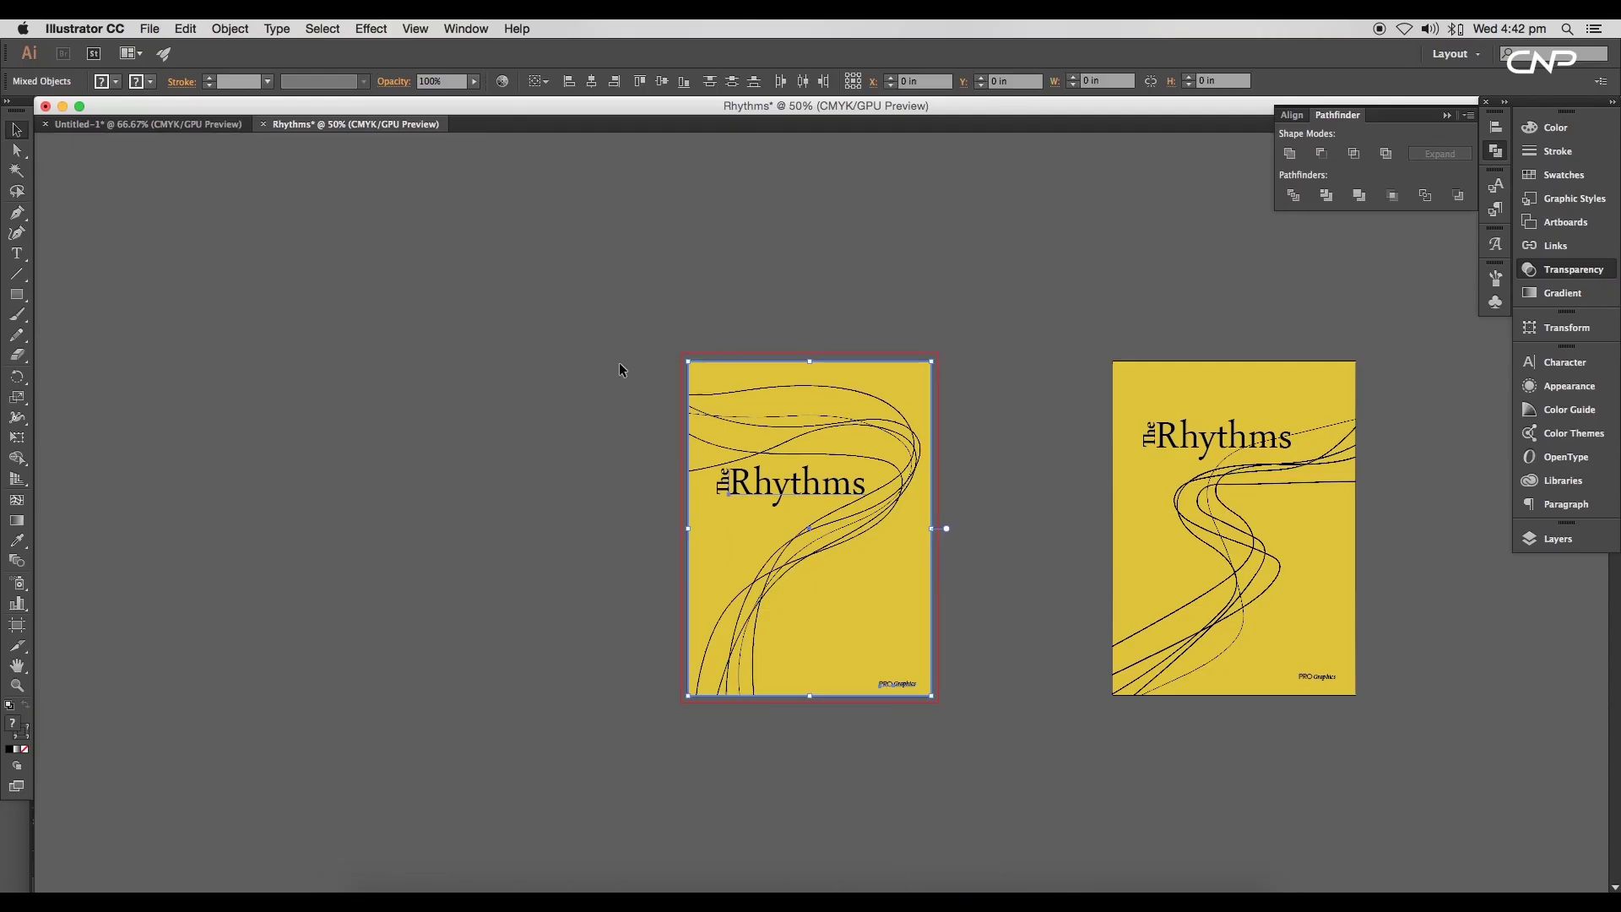
pyautogui.moveTo(831, 539); pyautogui.dragTo(886, 669)
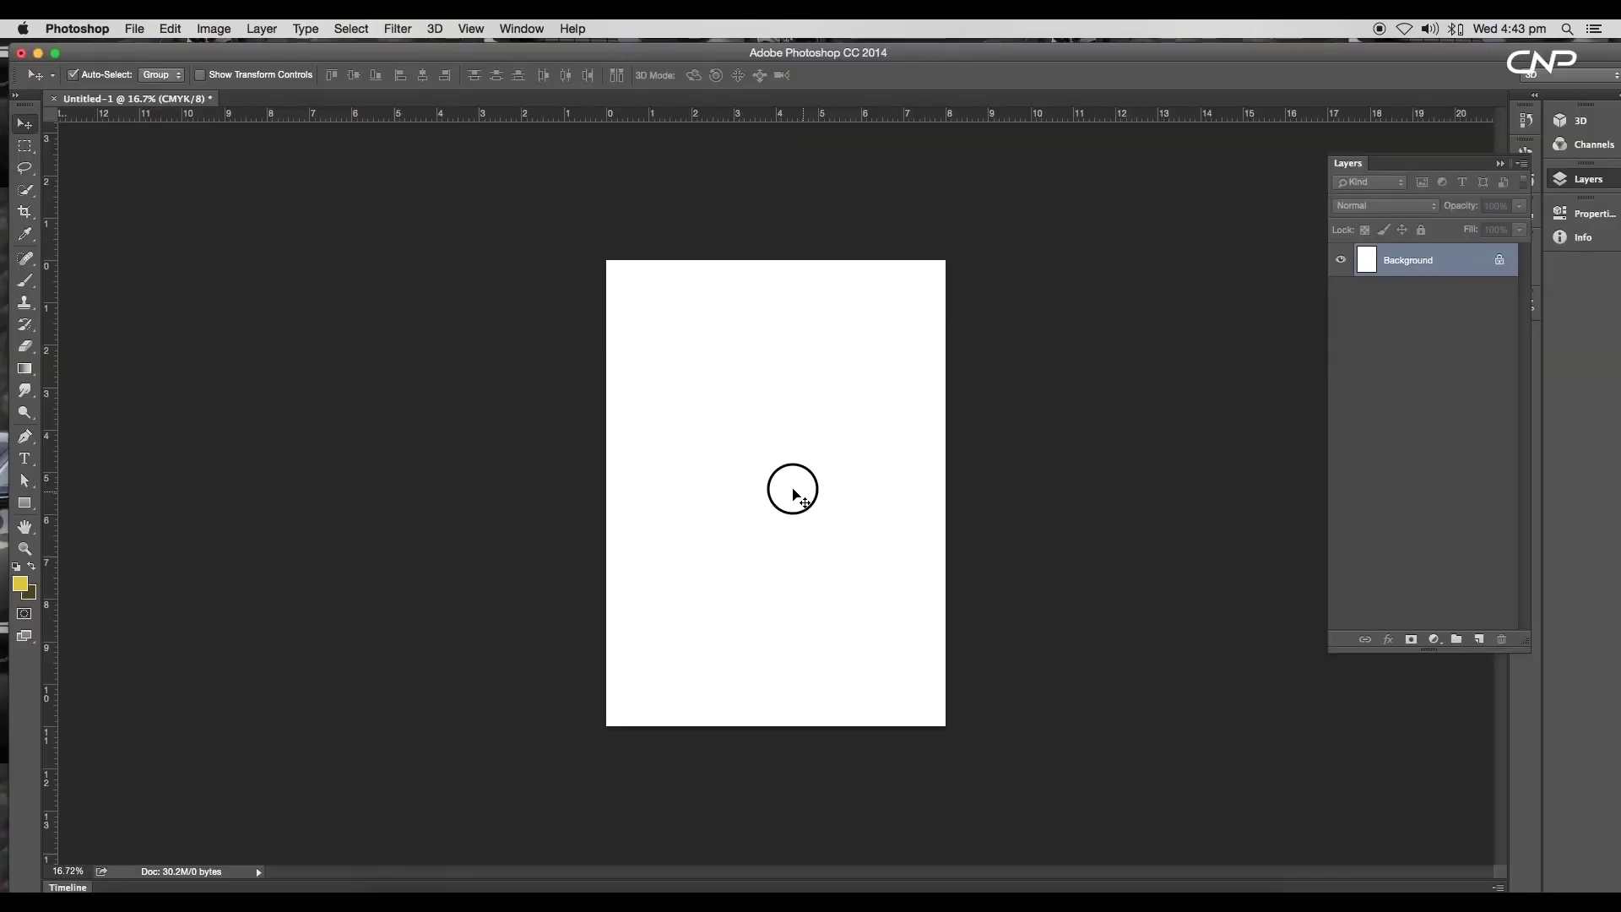
pyautogui.moveTo(792, 484); pyautogui.dragTo(793, 494)
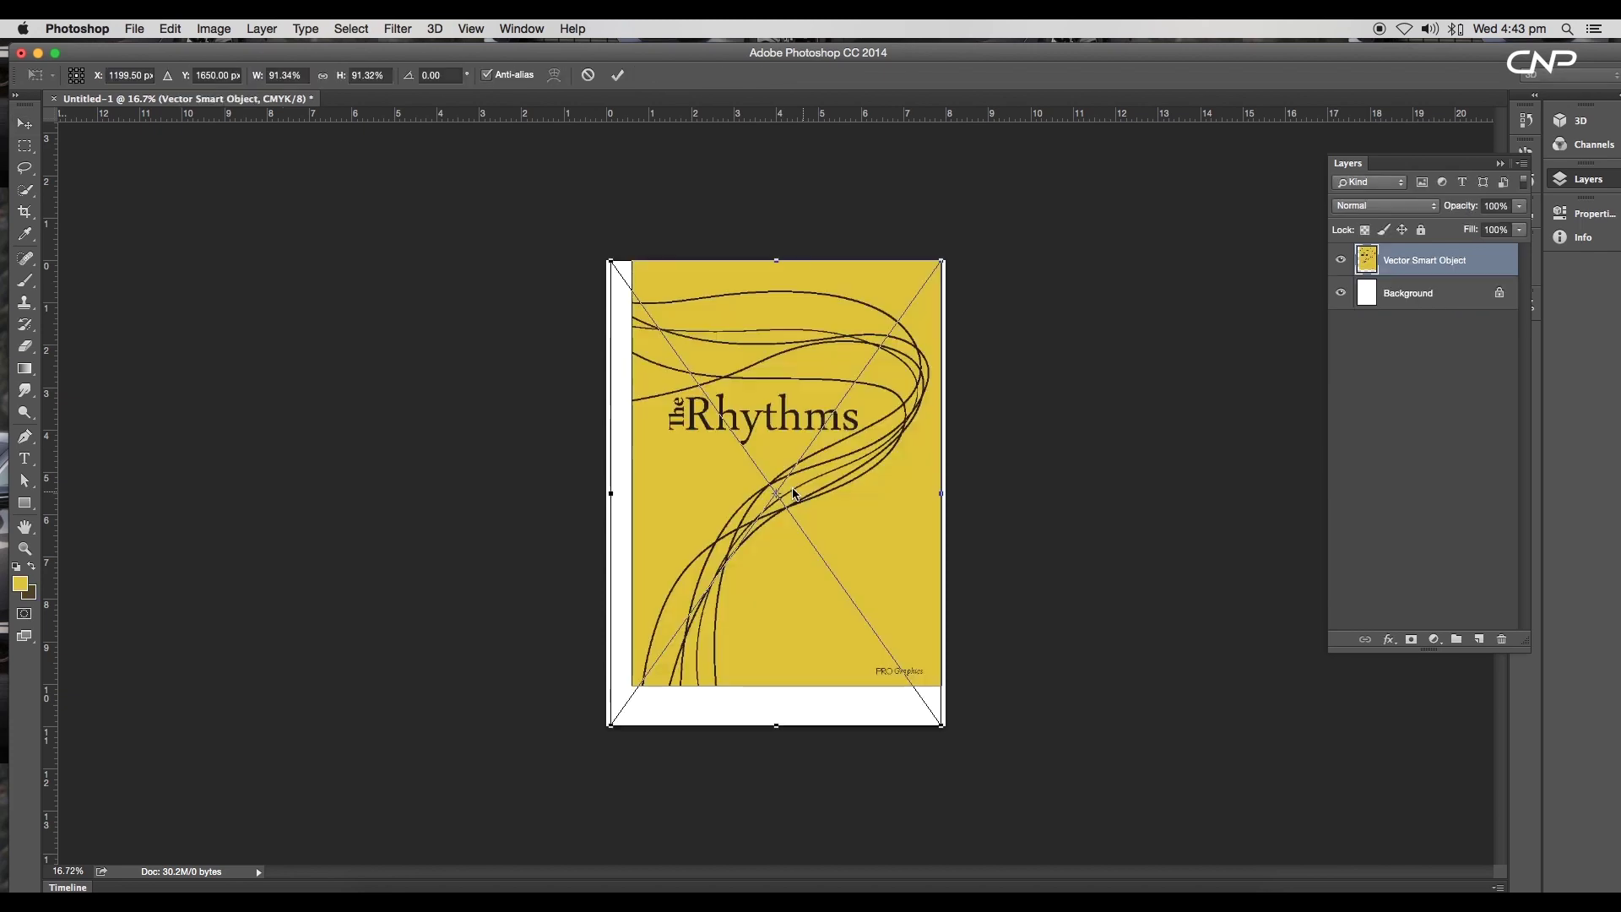
pyautogui.moveTo(611, 725); pyautogui.dragTo(574, 759)
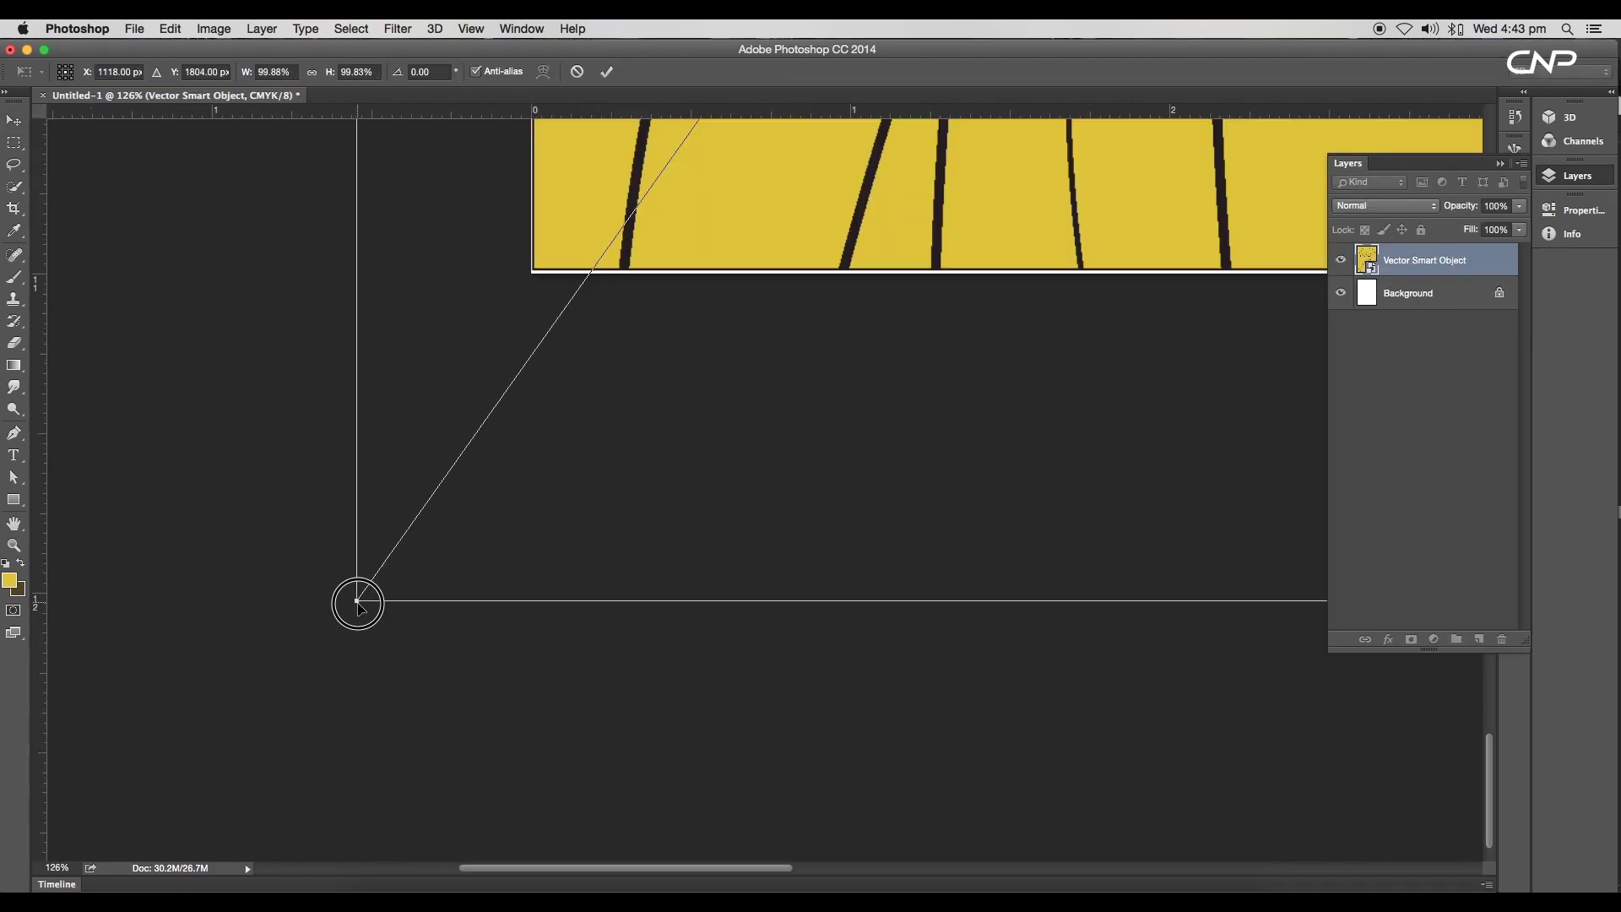
pyautogui.moveTo(357, 602); pyautogui.dragTo(358, 611)
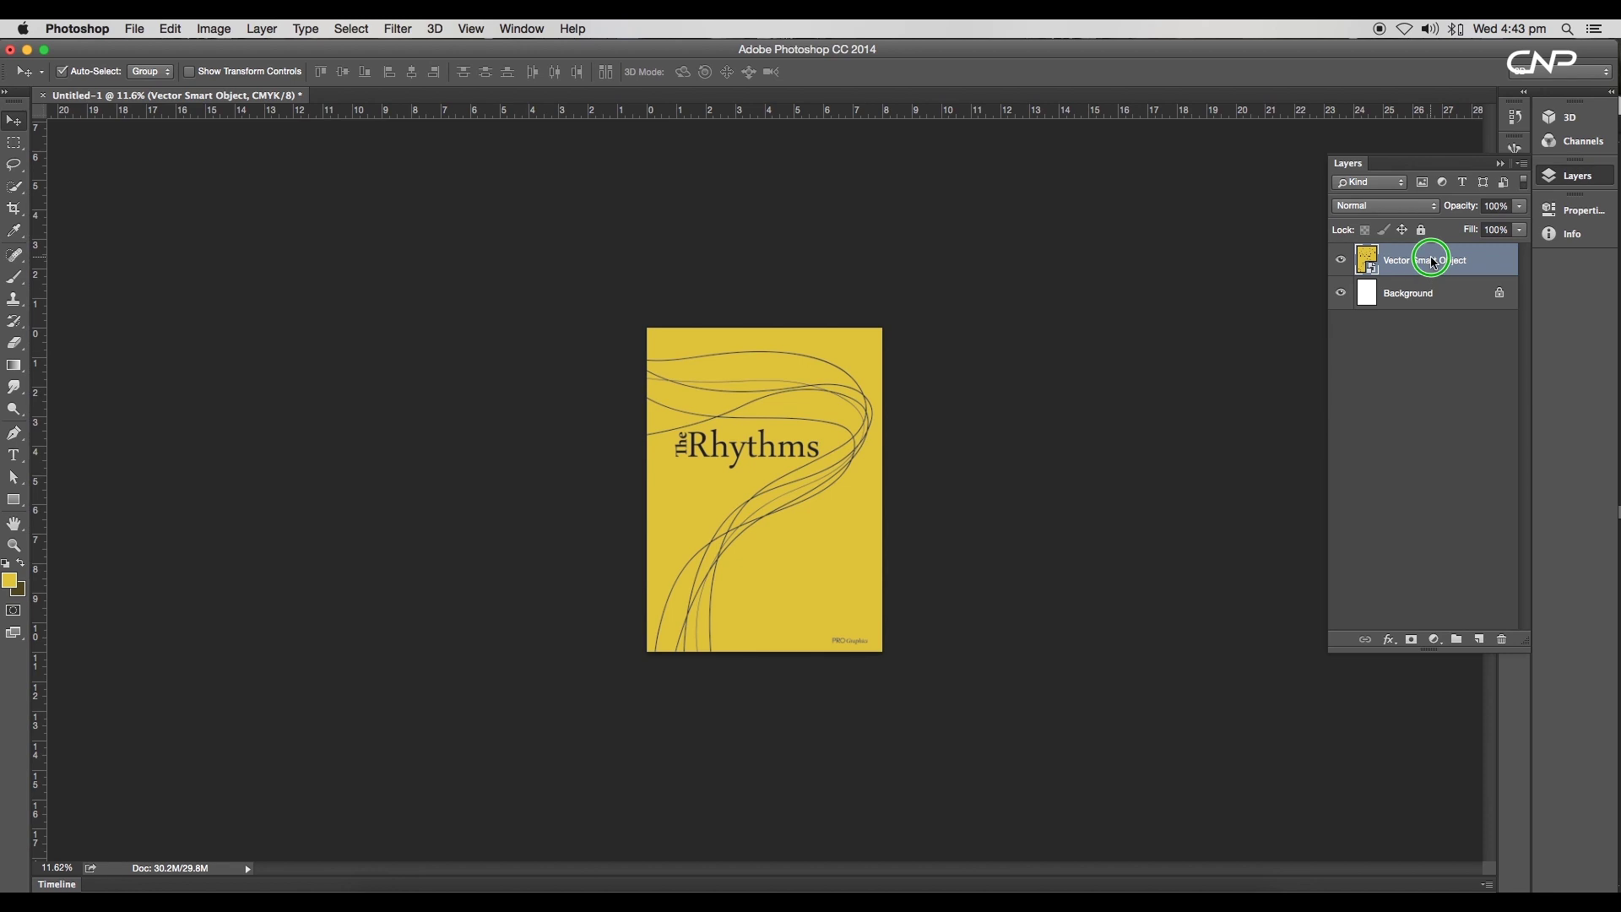
pyautogui.rightClick(1432, 263)
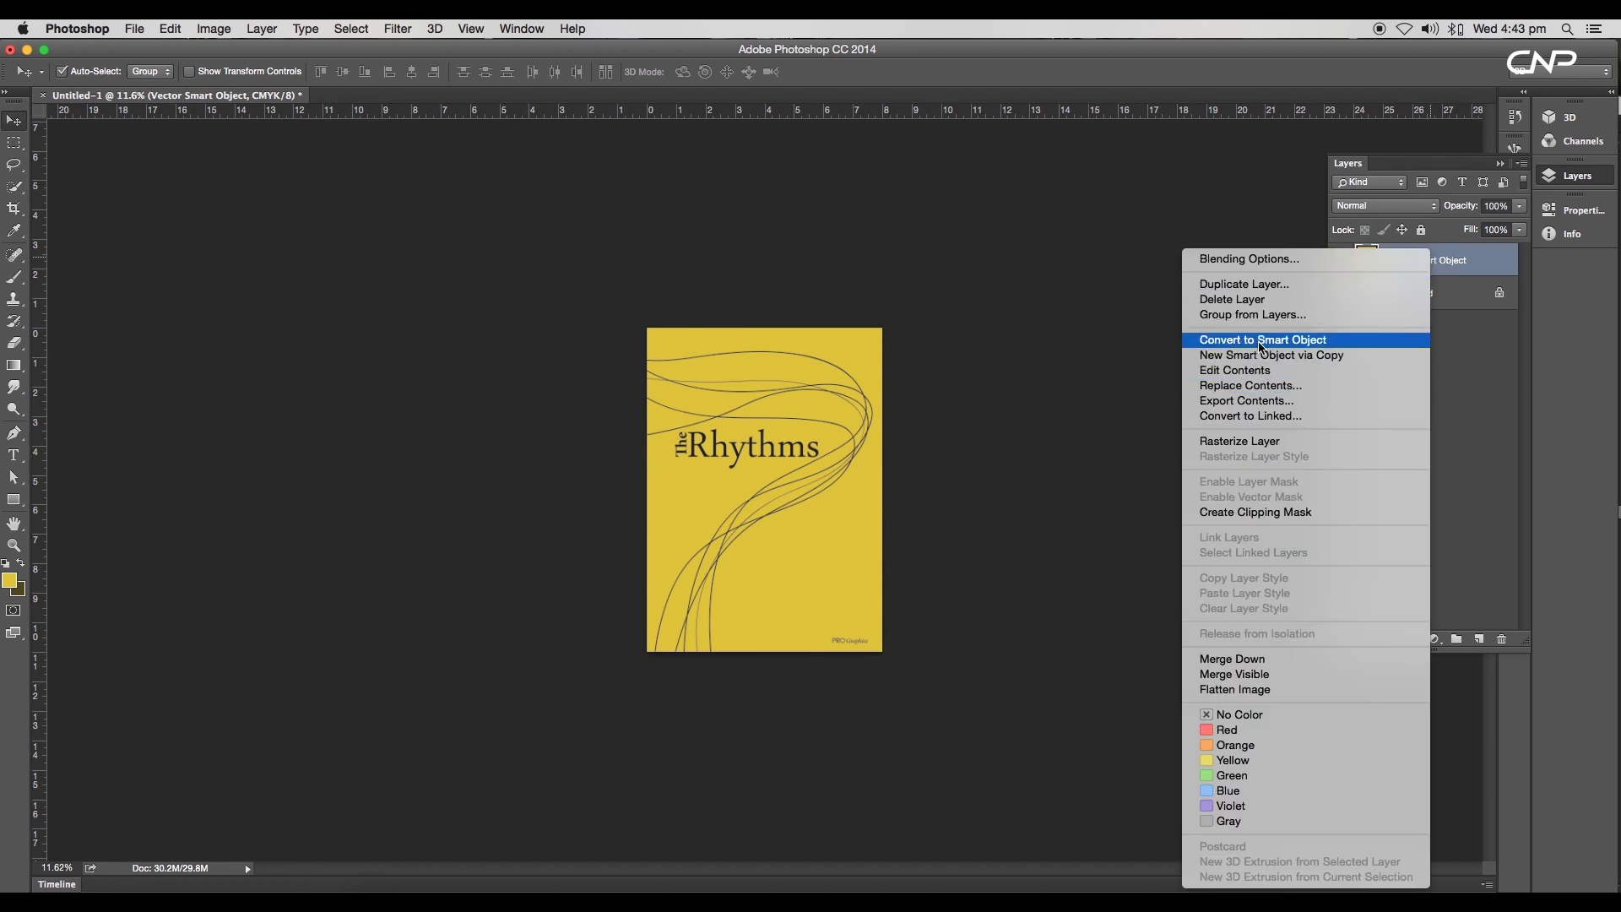
pyautogui.click(1077, 405)
pyautogui.click(800, 502)
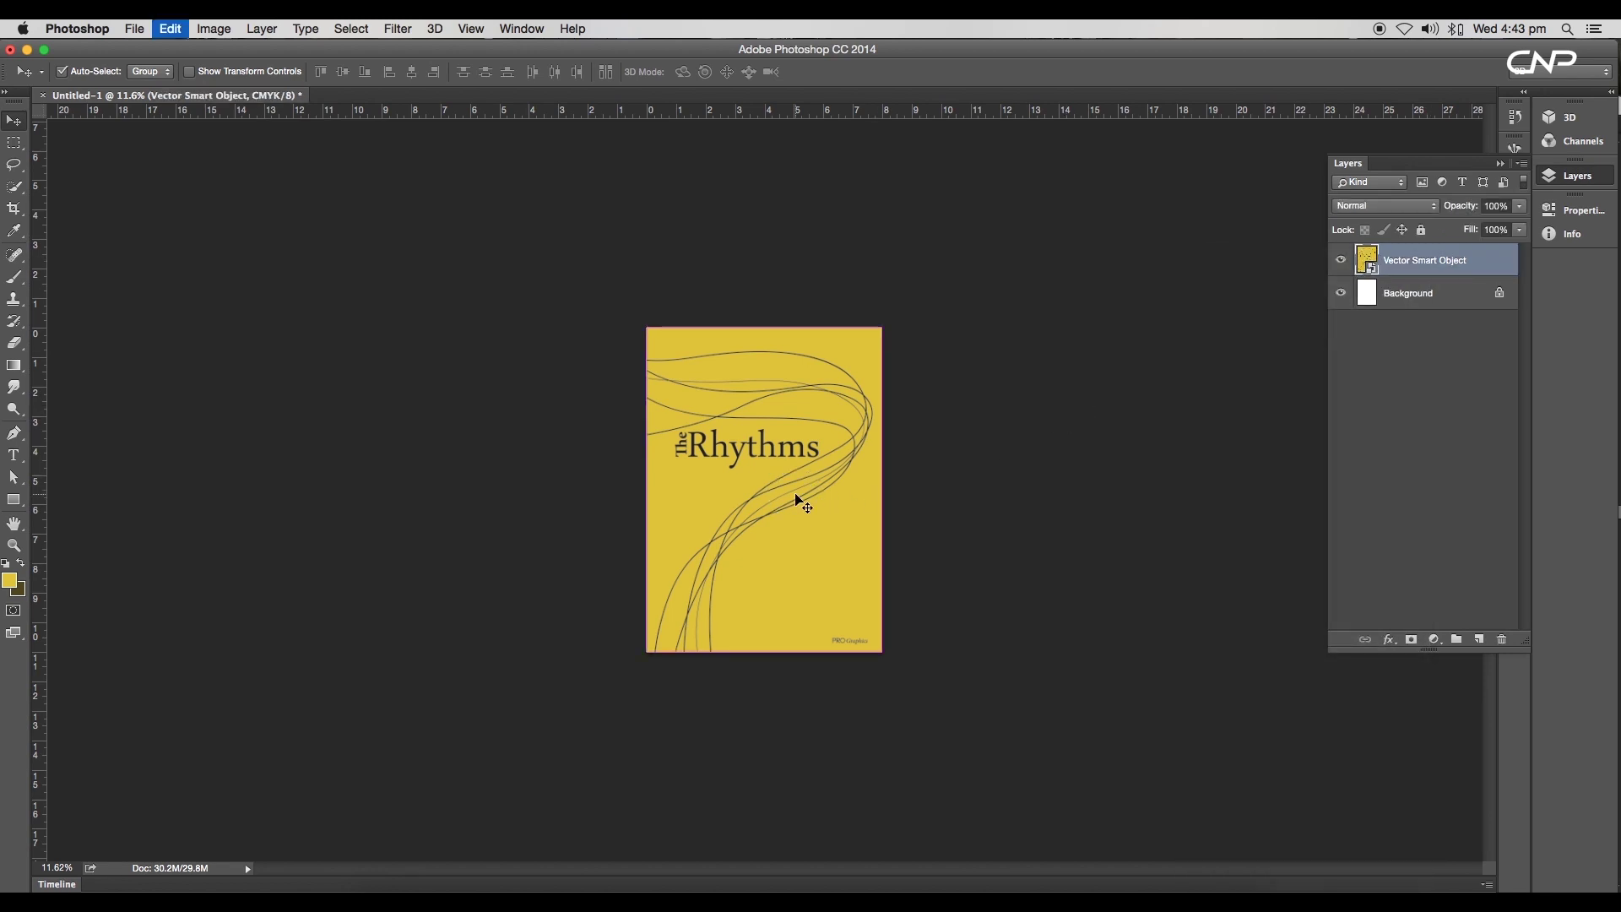
pyautogui.press('super+t')
pyautogui.press('Return')
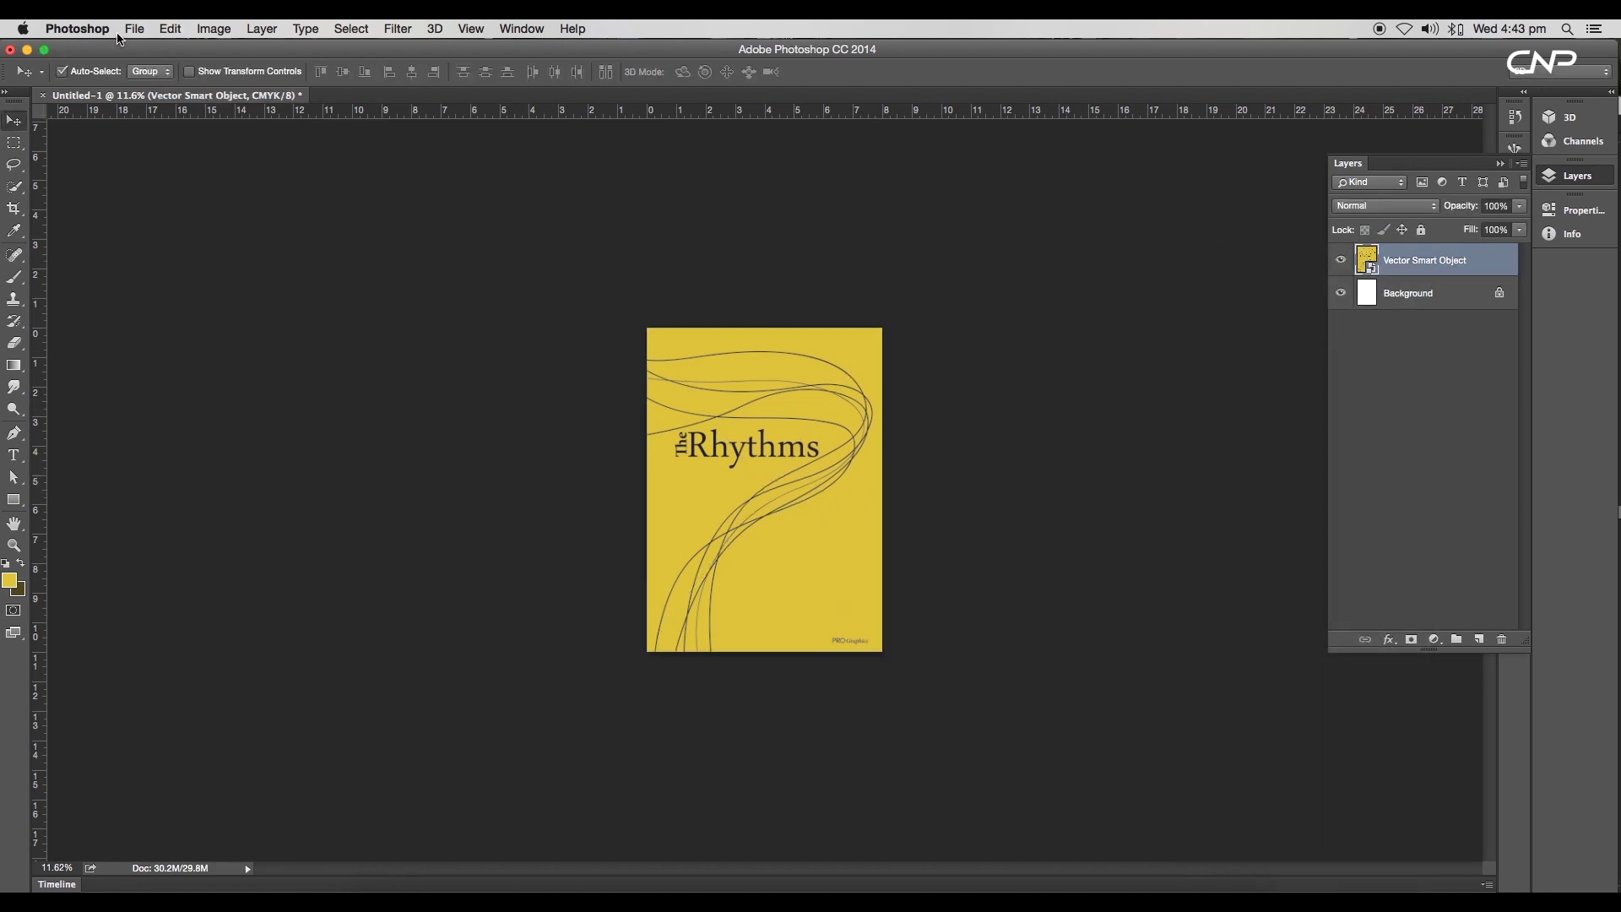
# - Create a second document 2000 × 1200 pixels at 300 pixels/inch in CMYK Color for the mockup
pyautogui.click(127, 32)
pyautogui.click(144, 49)
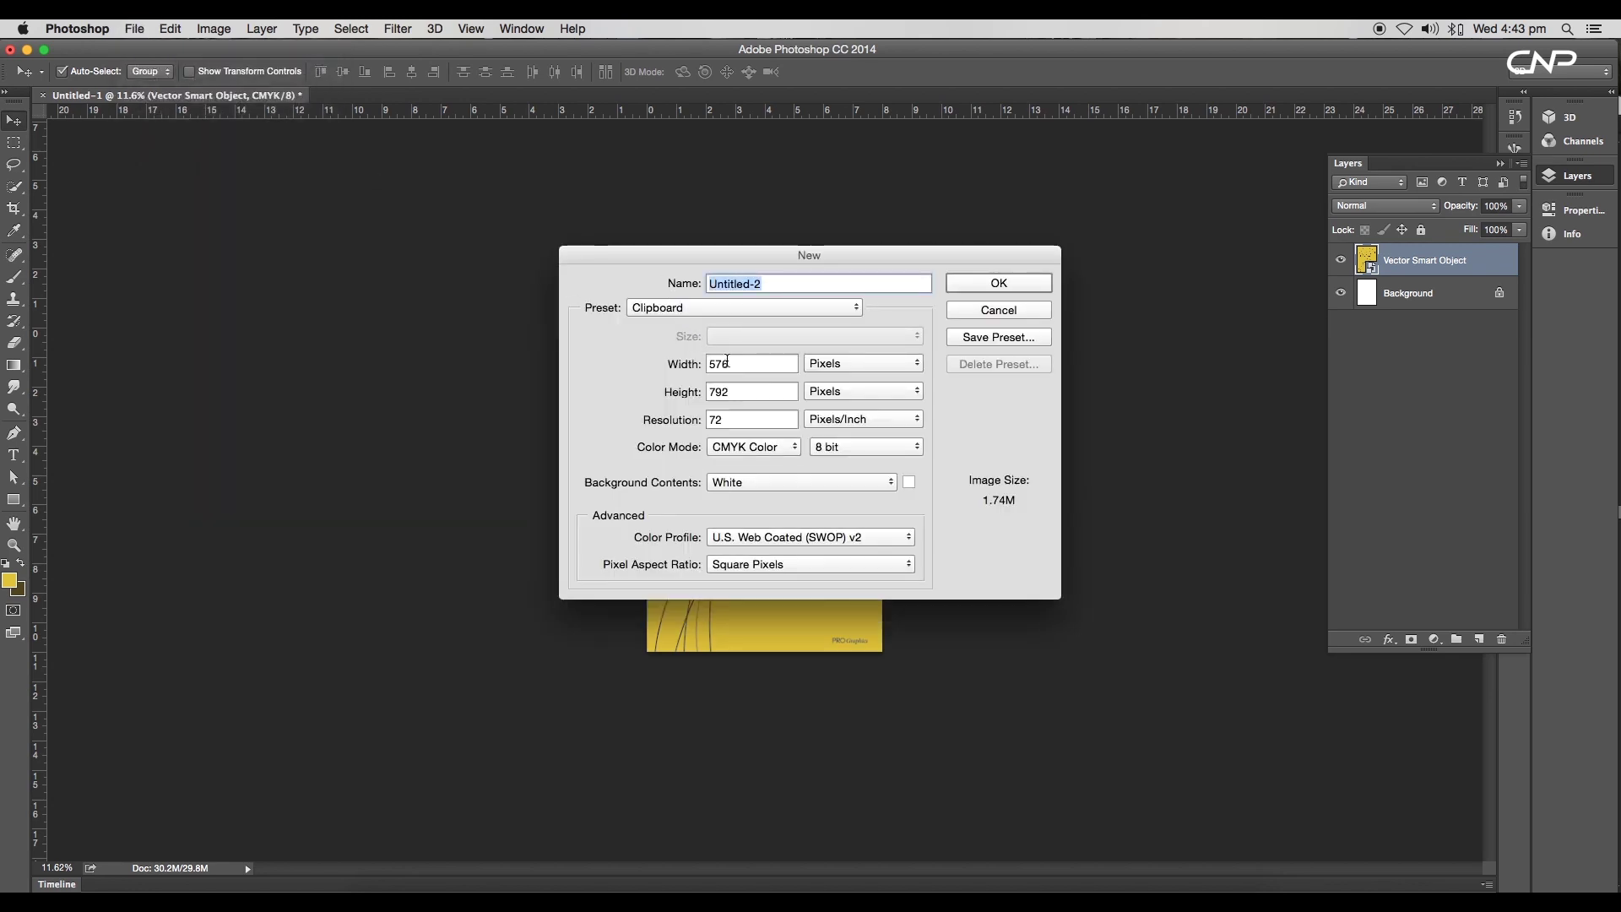
pyautogui.write('2000')
pyautogui.press('Tab')
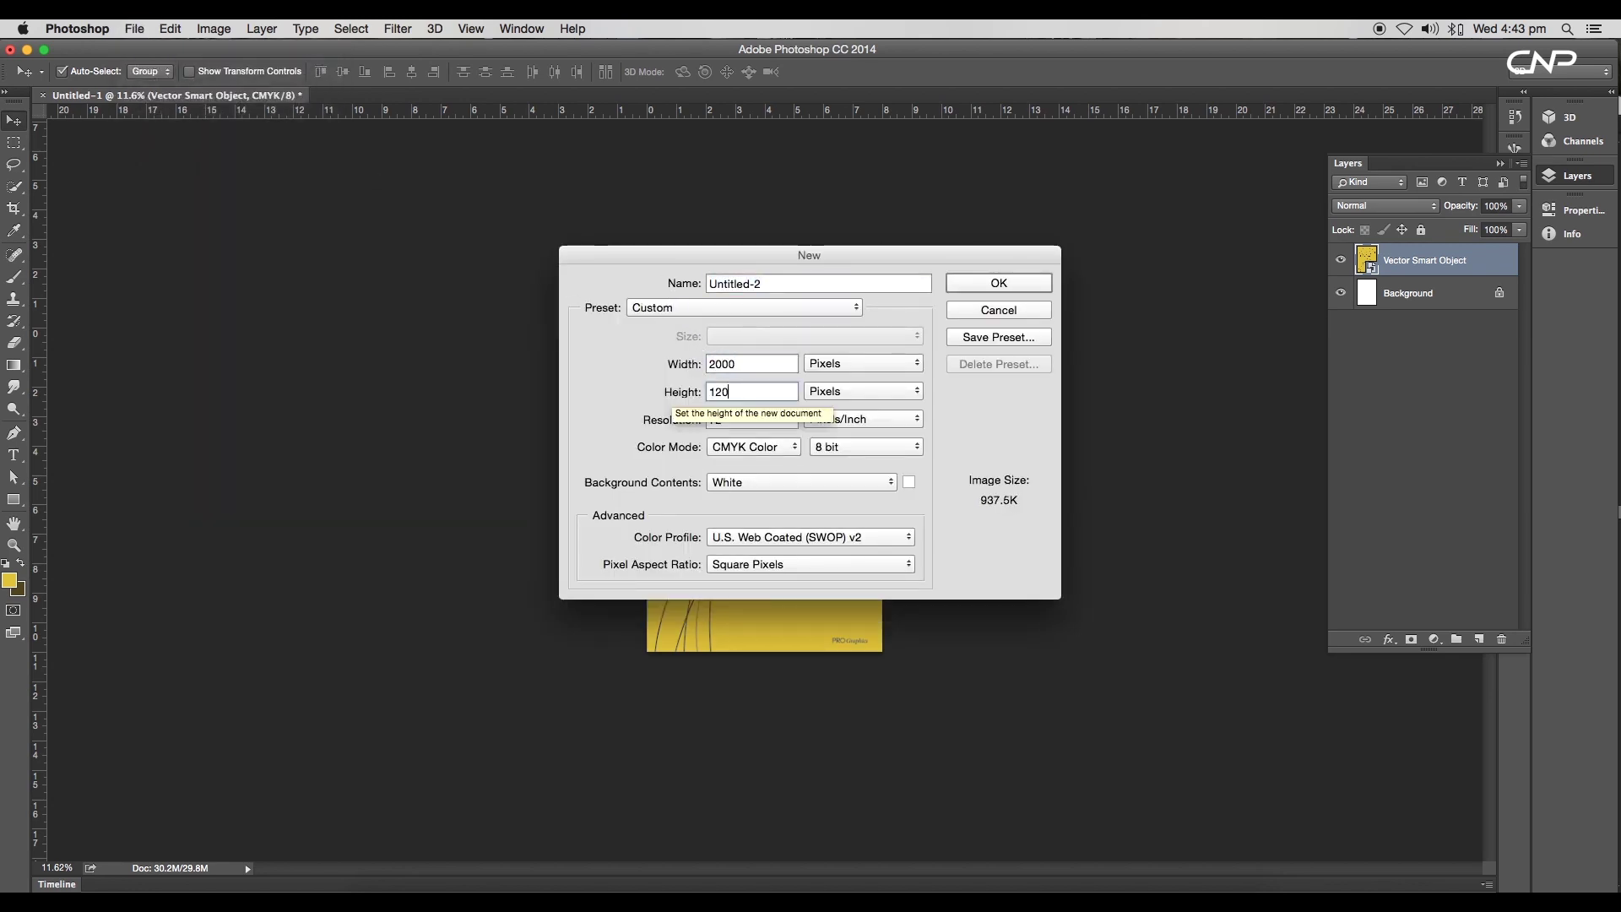
pyautogui.write('1200')
pyautogui.press('Tab')
pyautogui.write('300')
pyautogui.press('Return')
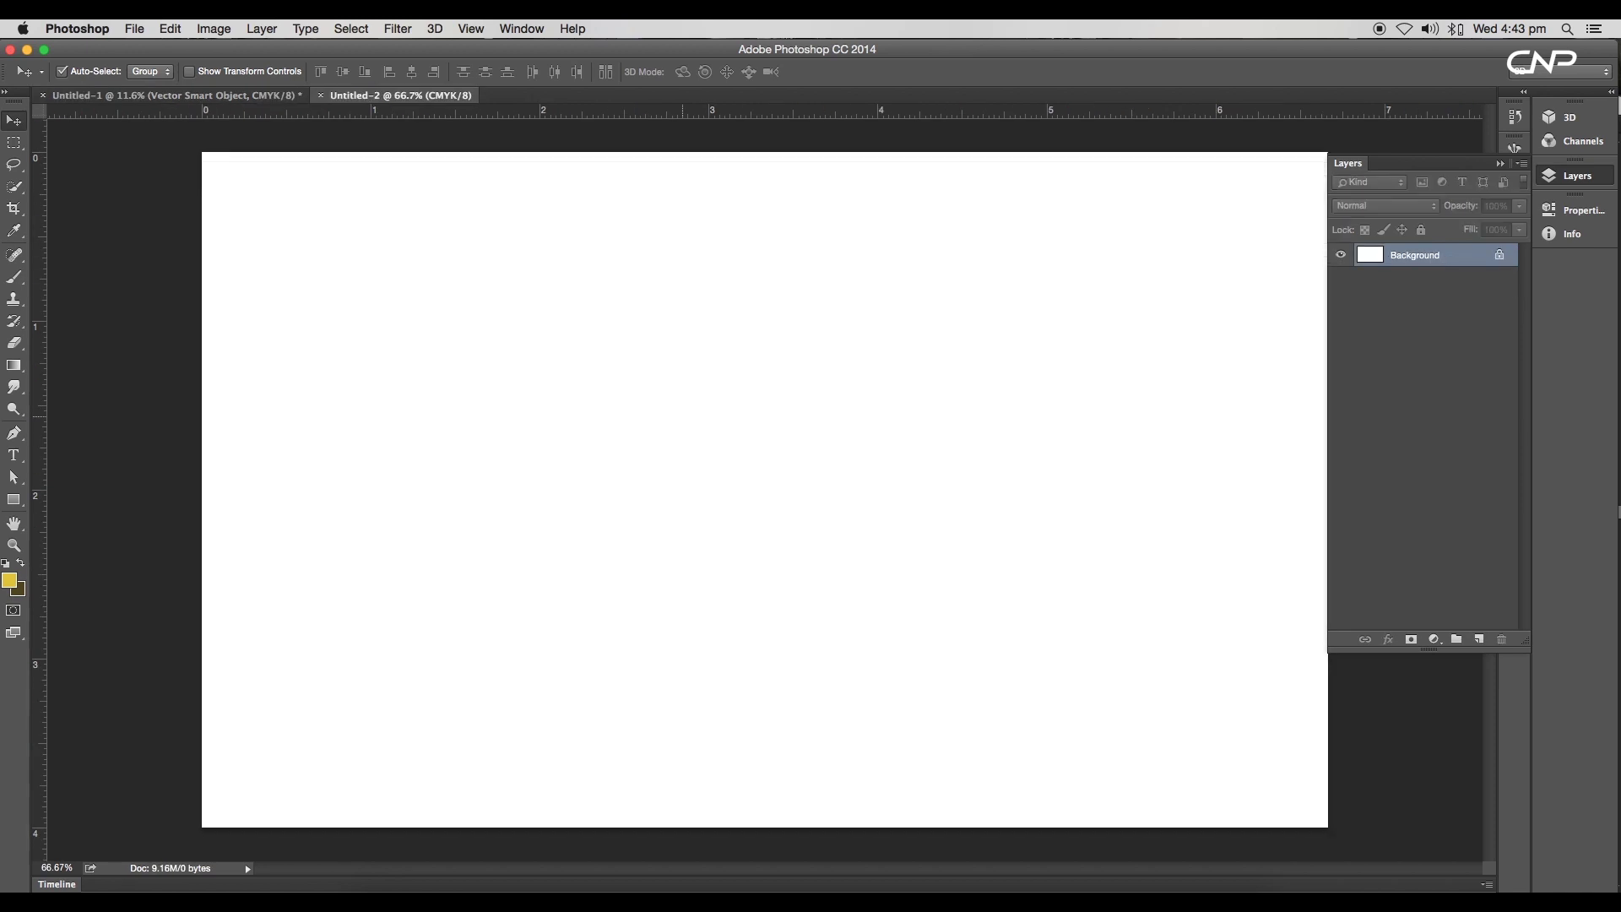
# - Copy the cover's Vector Smart Object layer from Untitled-1 into the 2000 × 1200 pixel document
pyautogui.click(279, 96)
pyautogui.moveTo(772, 494); pyautogui.dragTo(639, 373)
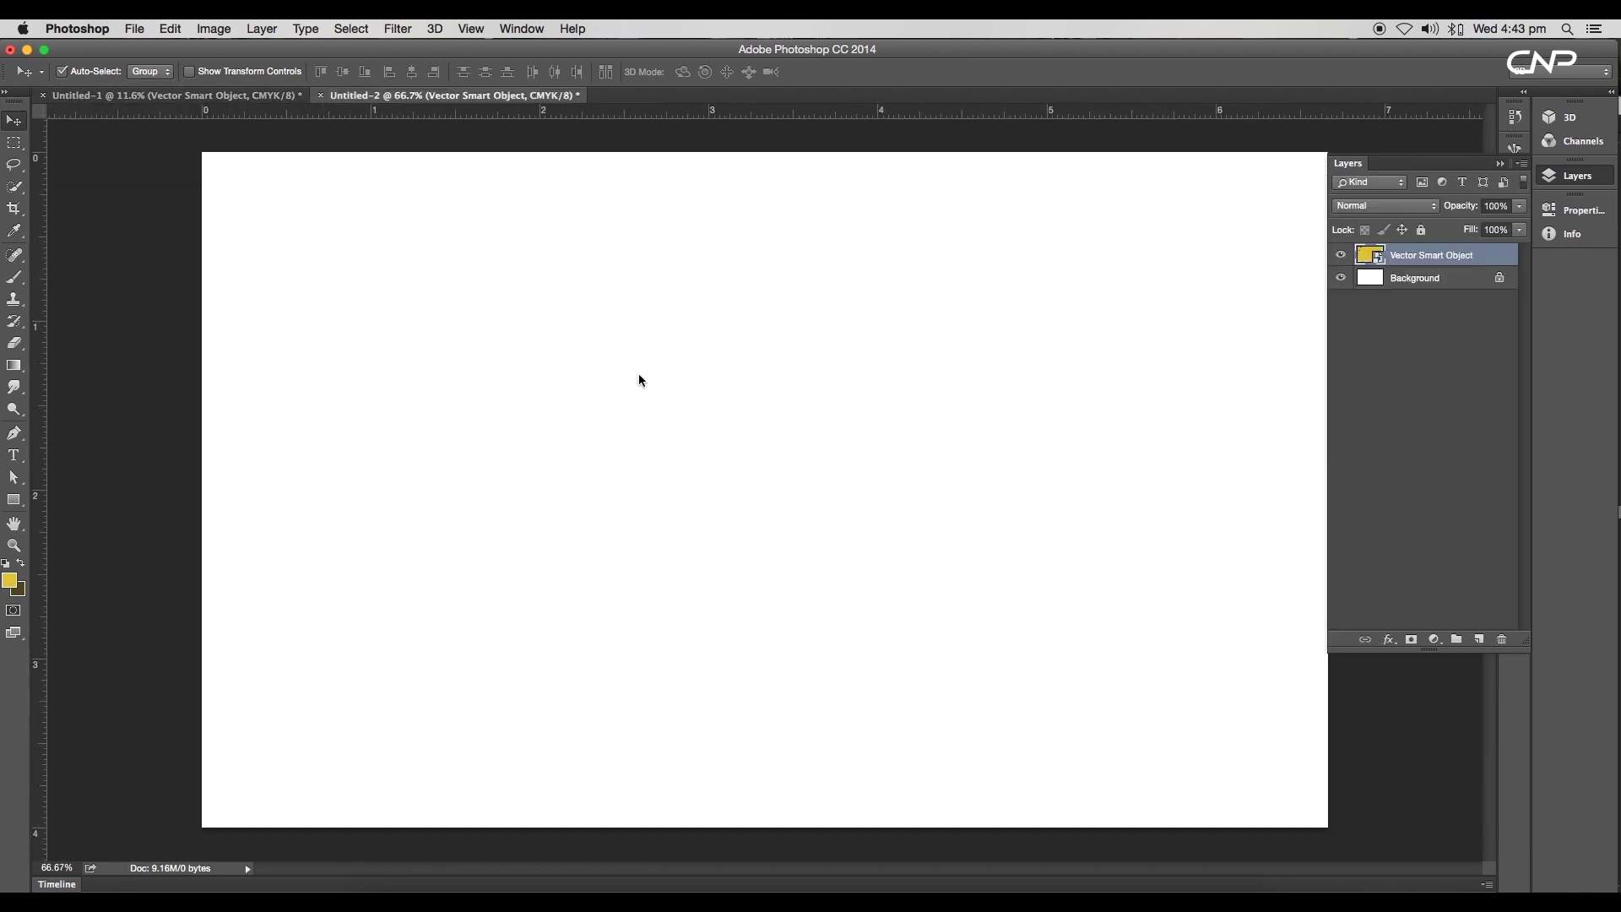
pyautogui.moveTo(756, 454); pyautogui.dragTo(757, 455)
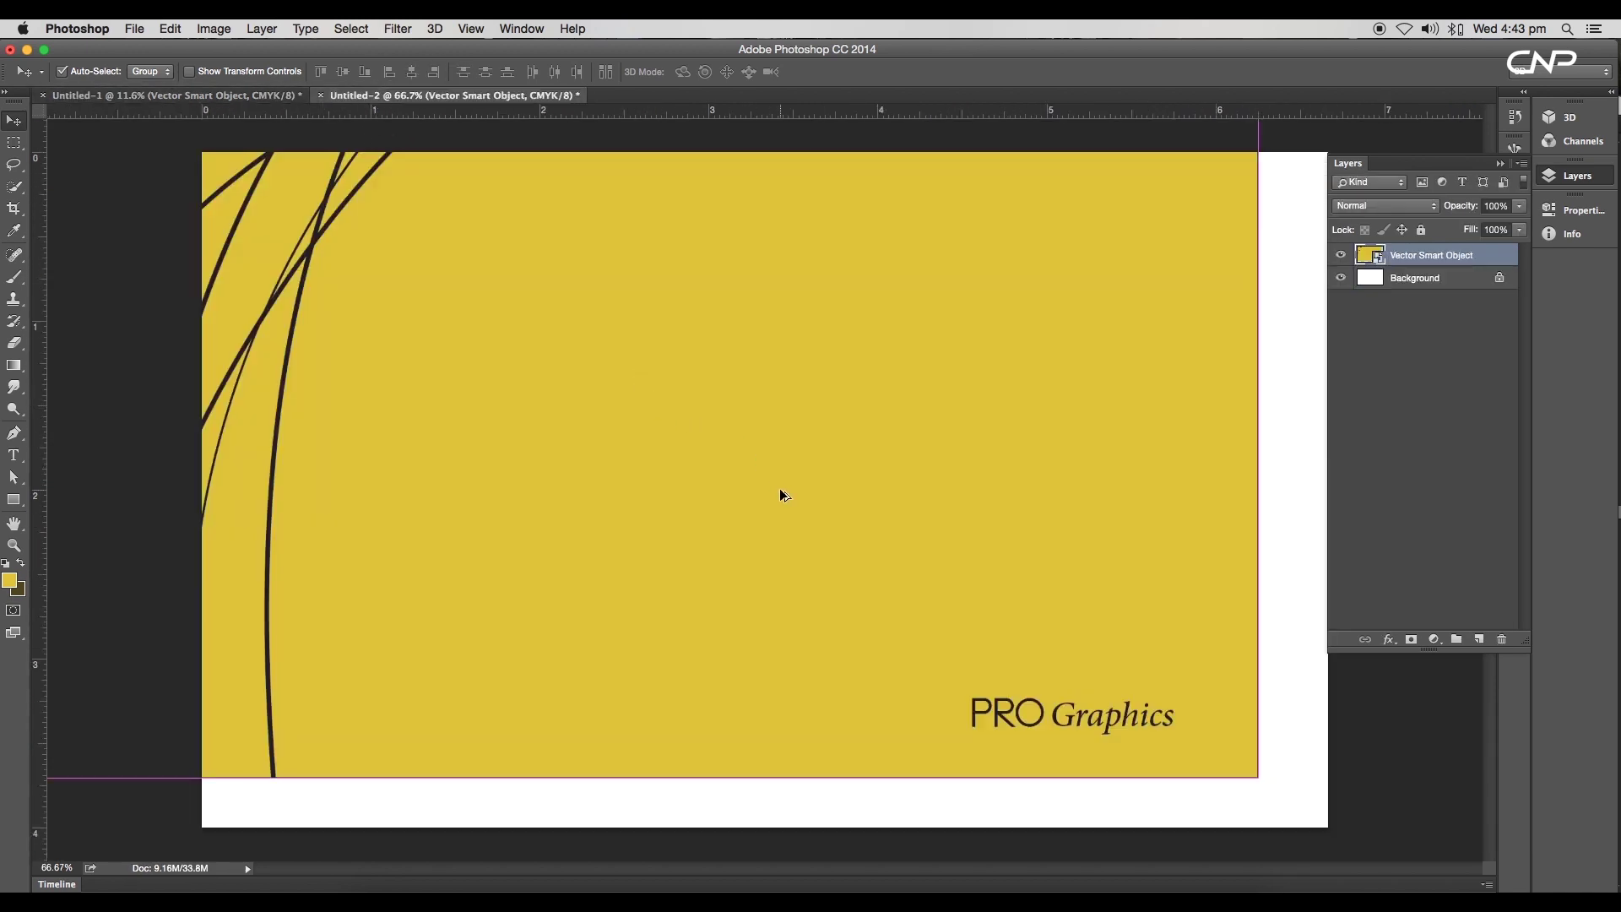
# - Scale the cover down to about 32% and place it upright on the right half of the white canvas
pyautogui.scroll(-5, 781, 495)
pyautogui.moveTo(567, 132); pyautogui.dragTo(804, 454)
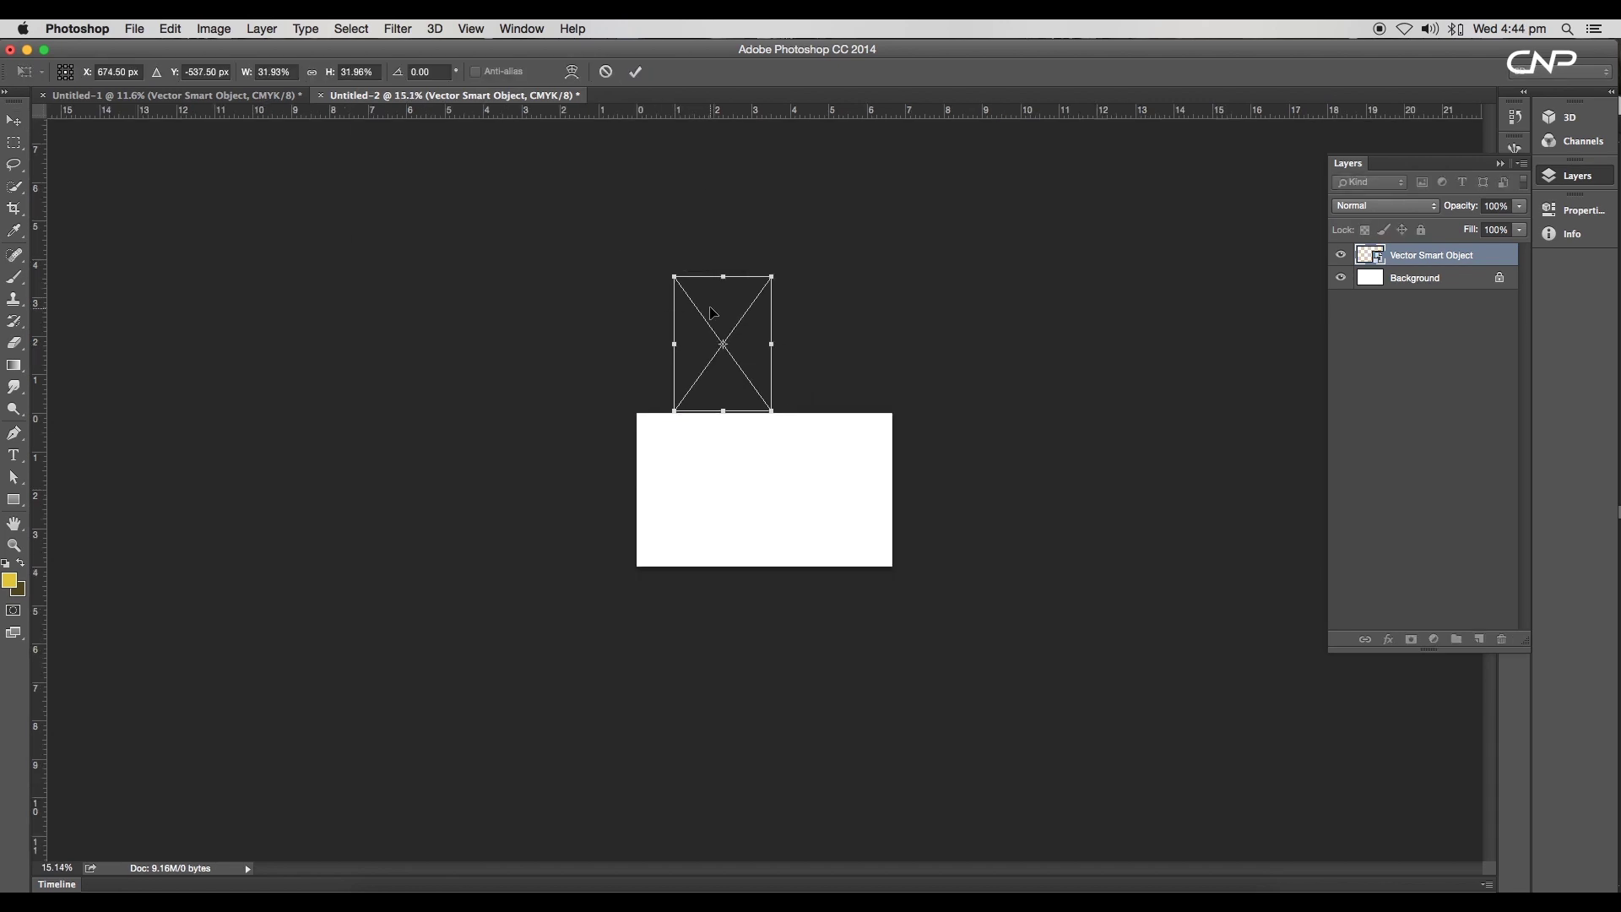
pyautogui.press('Return')
pyautogui.scroll(5, 810, 473)
pyautogui.moveTo(977, 517); pyautogui.dragTo(975, 518)
pyautogui.scroll(3, 1014, 470)
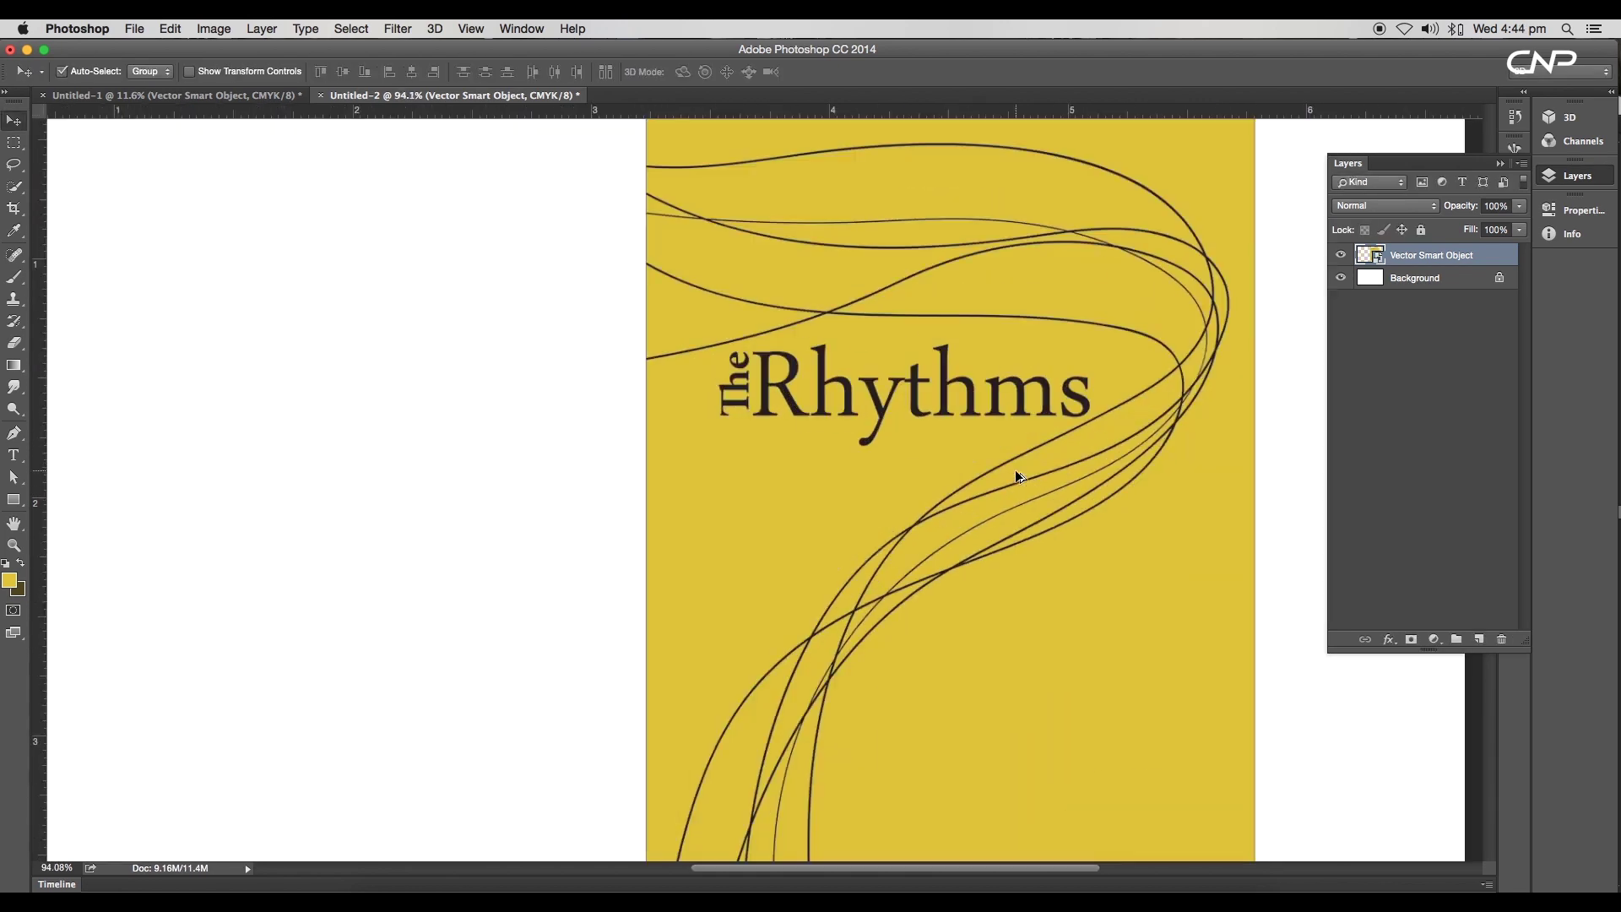
pyautogui.scroll(-2, 1014, 470)
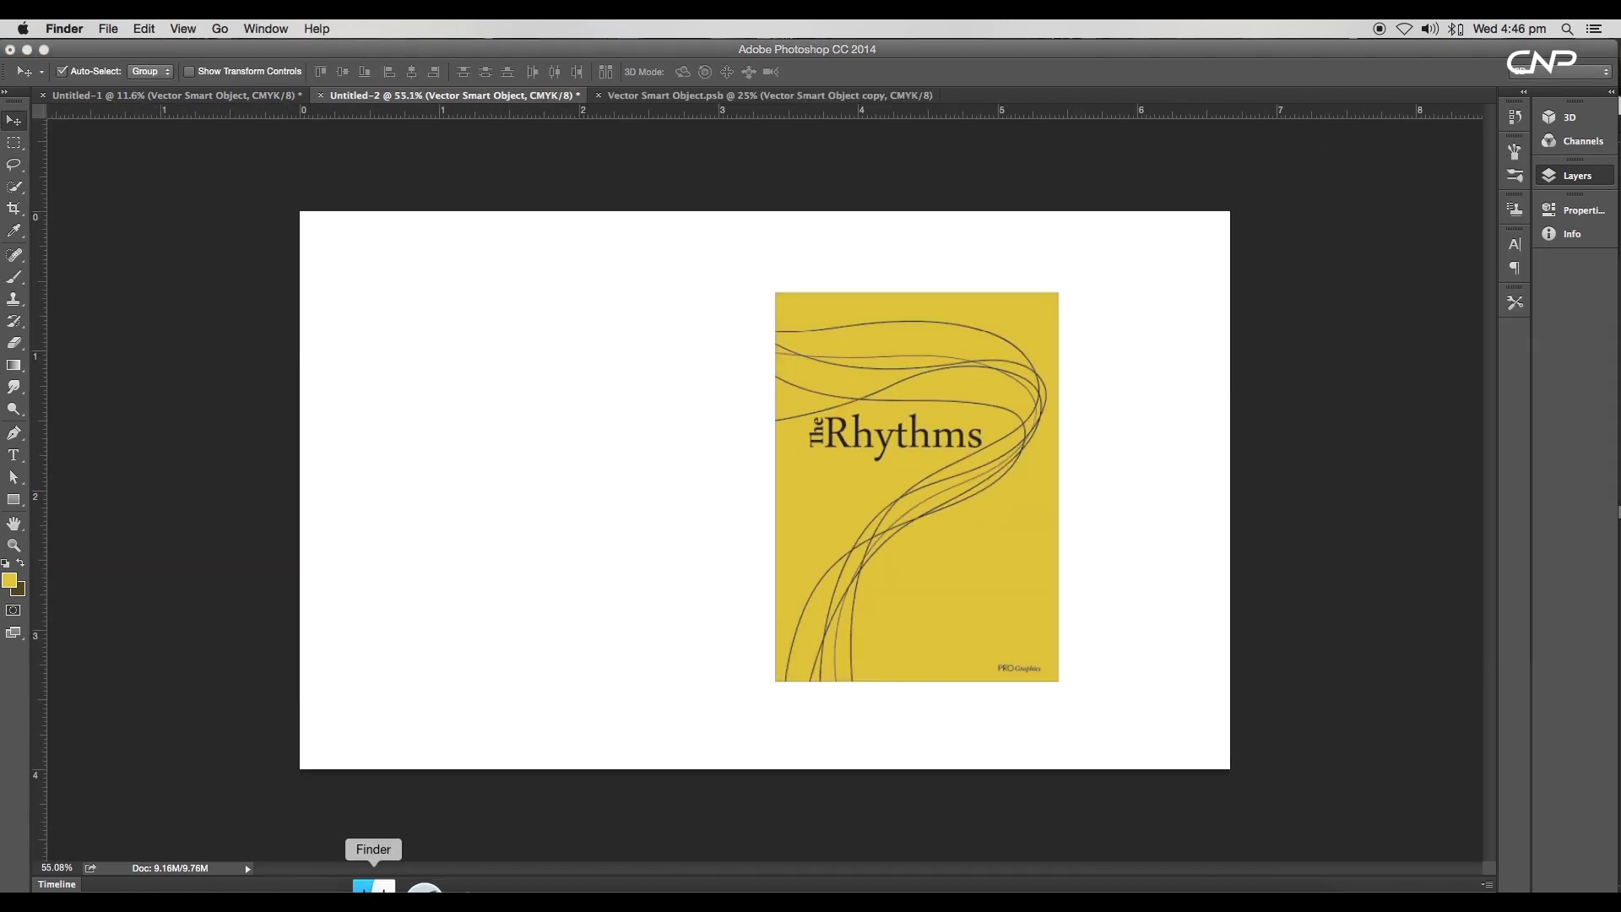
# - Place hands_PNG924.png from the 02. Silkroad folder, scale it to about 43%, and position the thumb over the cover's lower-right corner
pyautogui.click(365, 890)
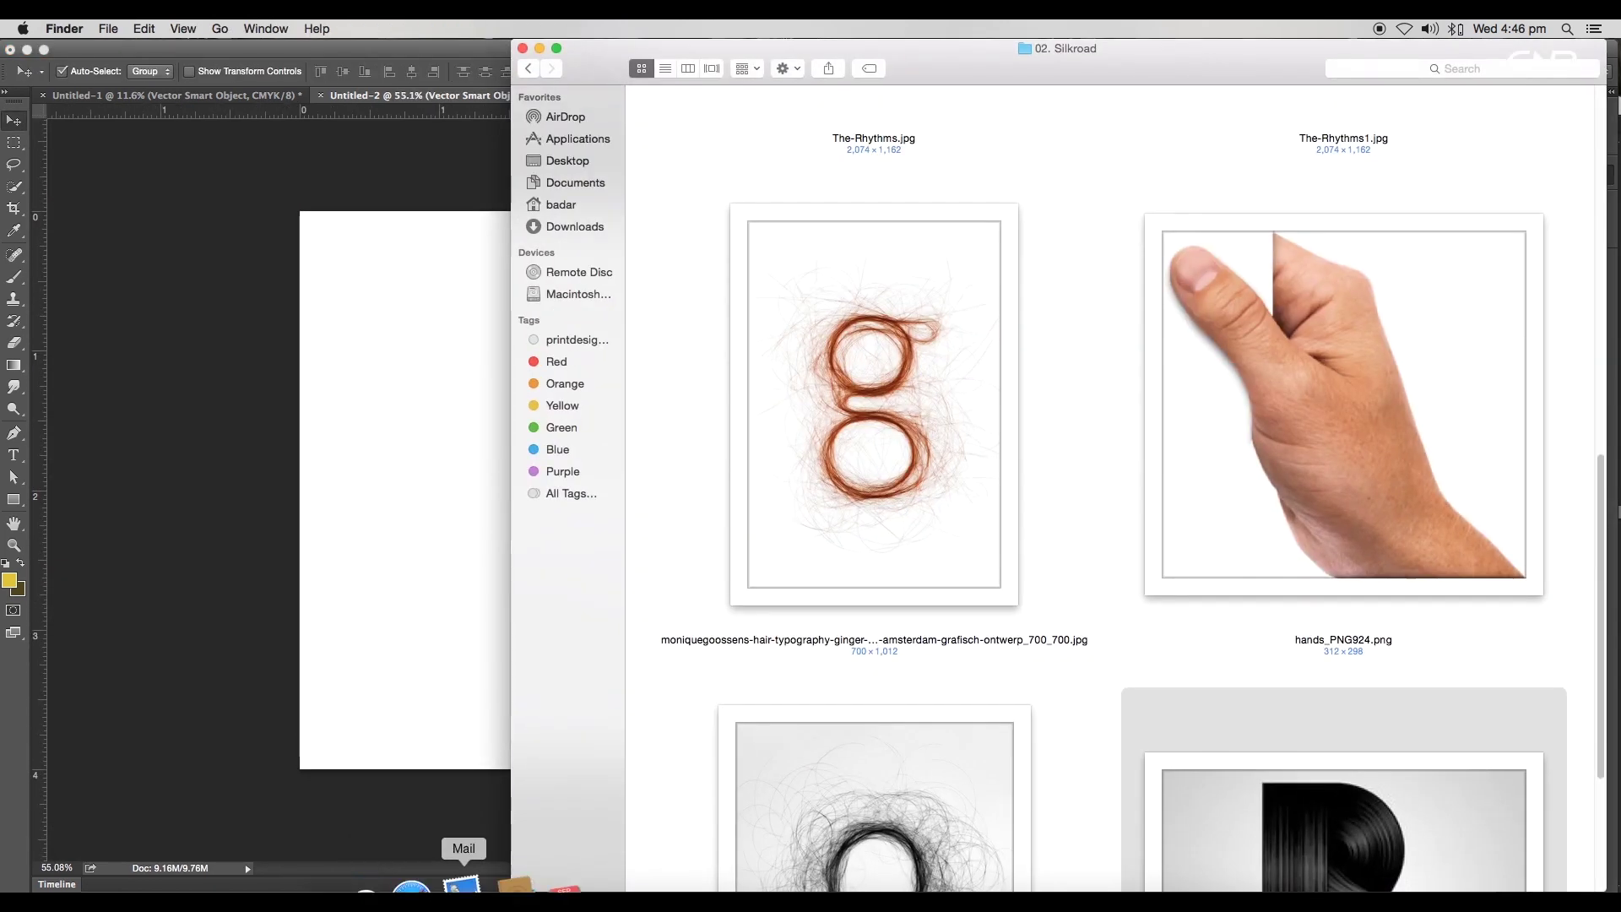
pyautogui.moveTo(1346, 452); pyautogui.dragTo(525, 559)
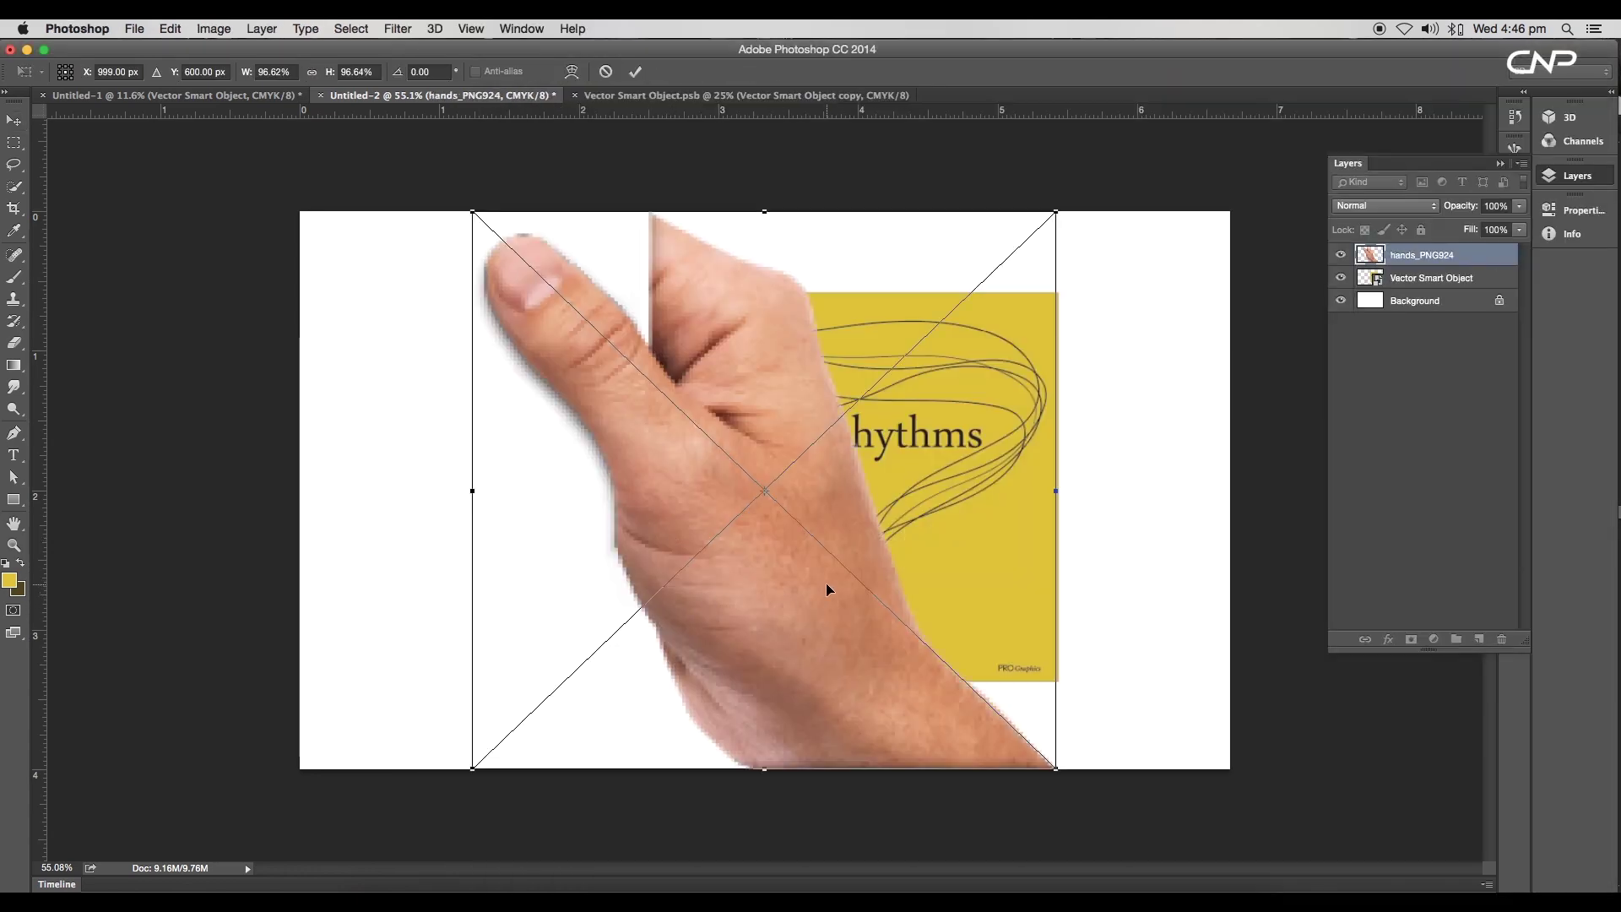
pyautogui.moveTo(826, 589); pyautogui.dragTo(1103, 579)
pyautogui.moveTo(752, 213); pyautogui.dragTo(1032, 491)
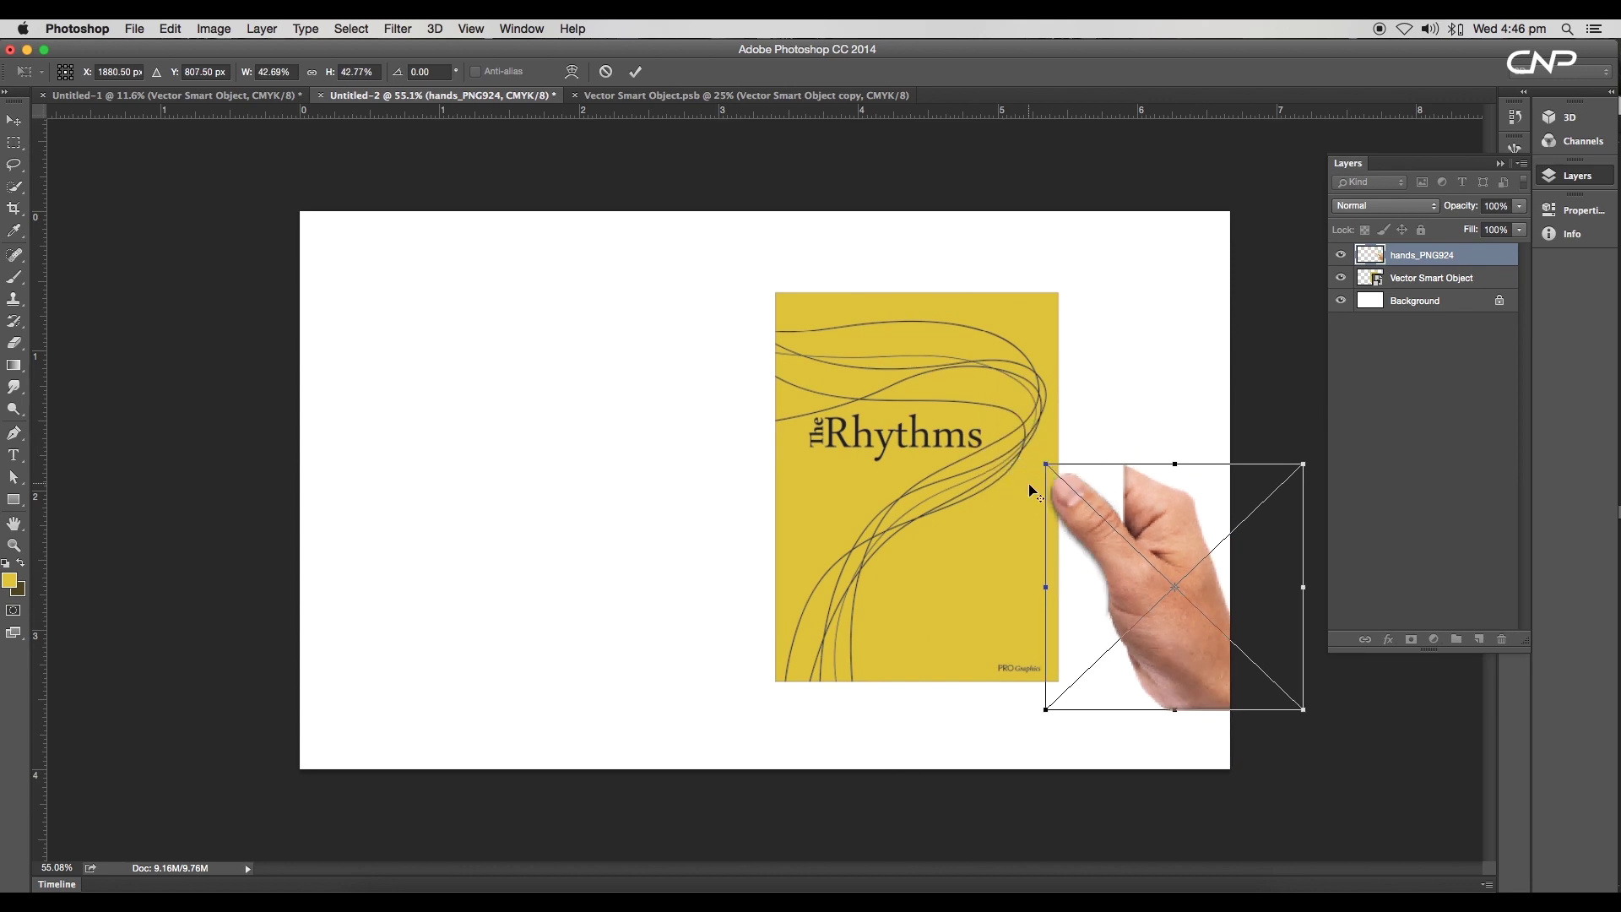
pyautogui.moveTo(1169, 644); pyautogui.dragTo(1104, 743)
pyautogui.press('Return')
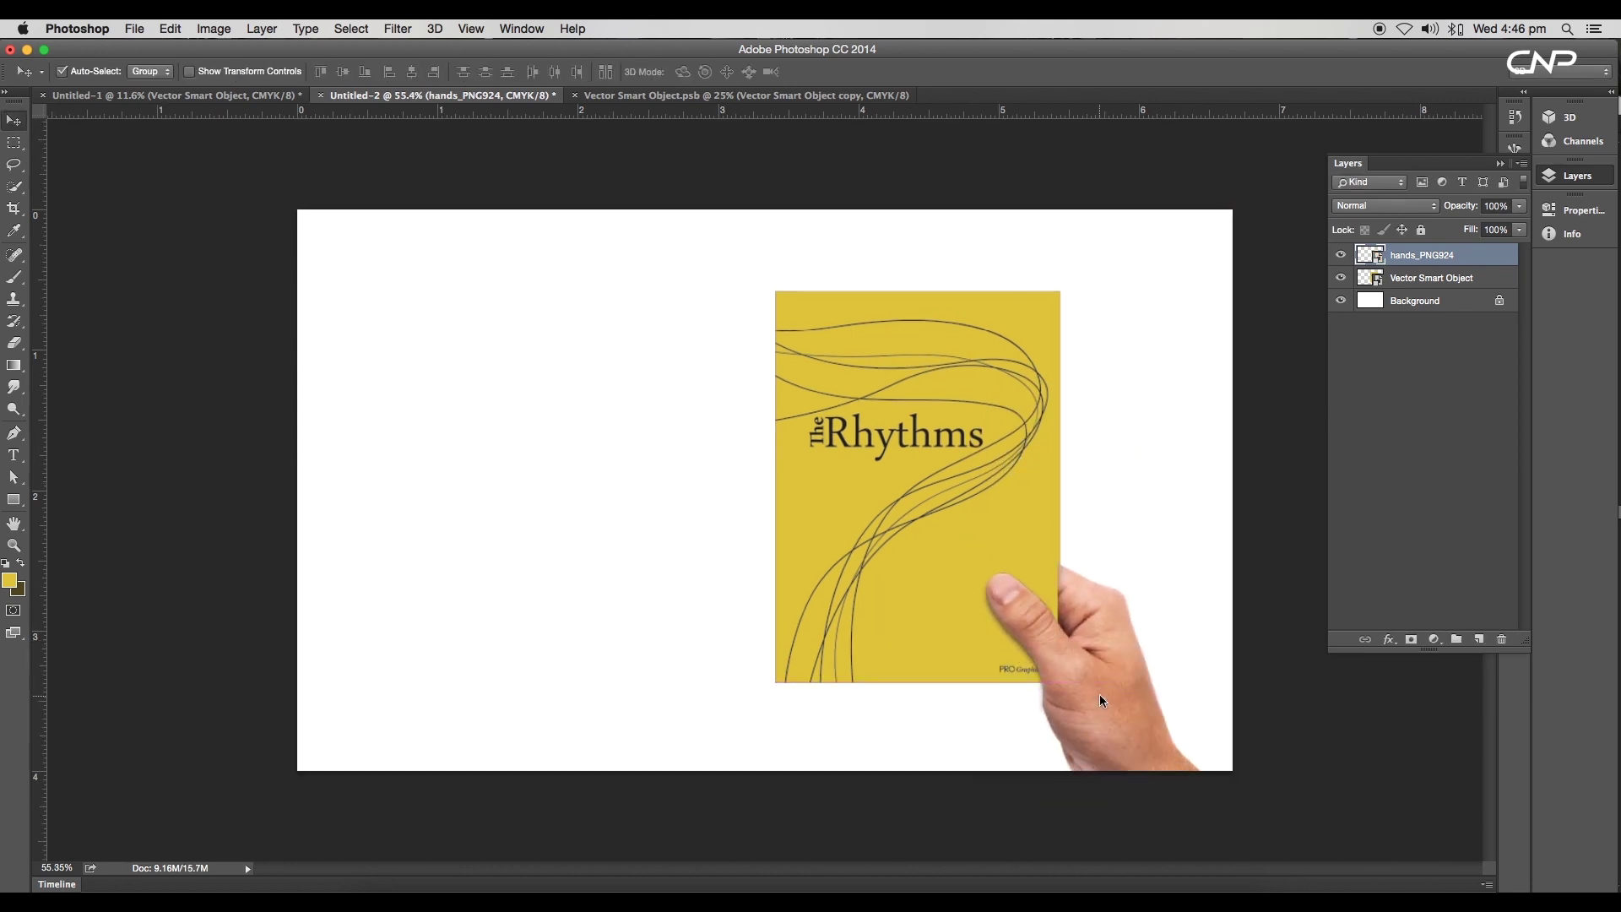
# - Enlarge the hand and cover layers together slightly and position the wrist at the canvas's lower edge
pyautogui.scroll(-4, 1099, 696)
pyautogui.keyDown('shift'); pyautogui.click(937, 546); pyautogui.keyUp('shift')
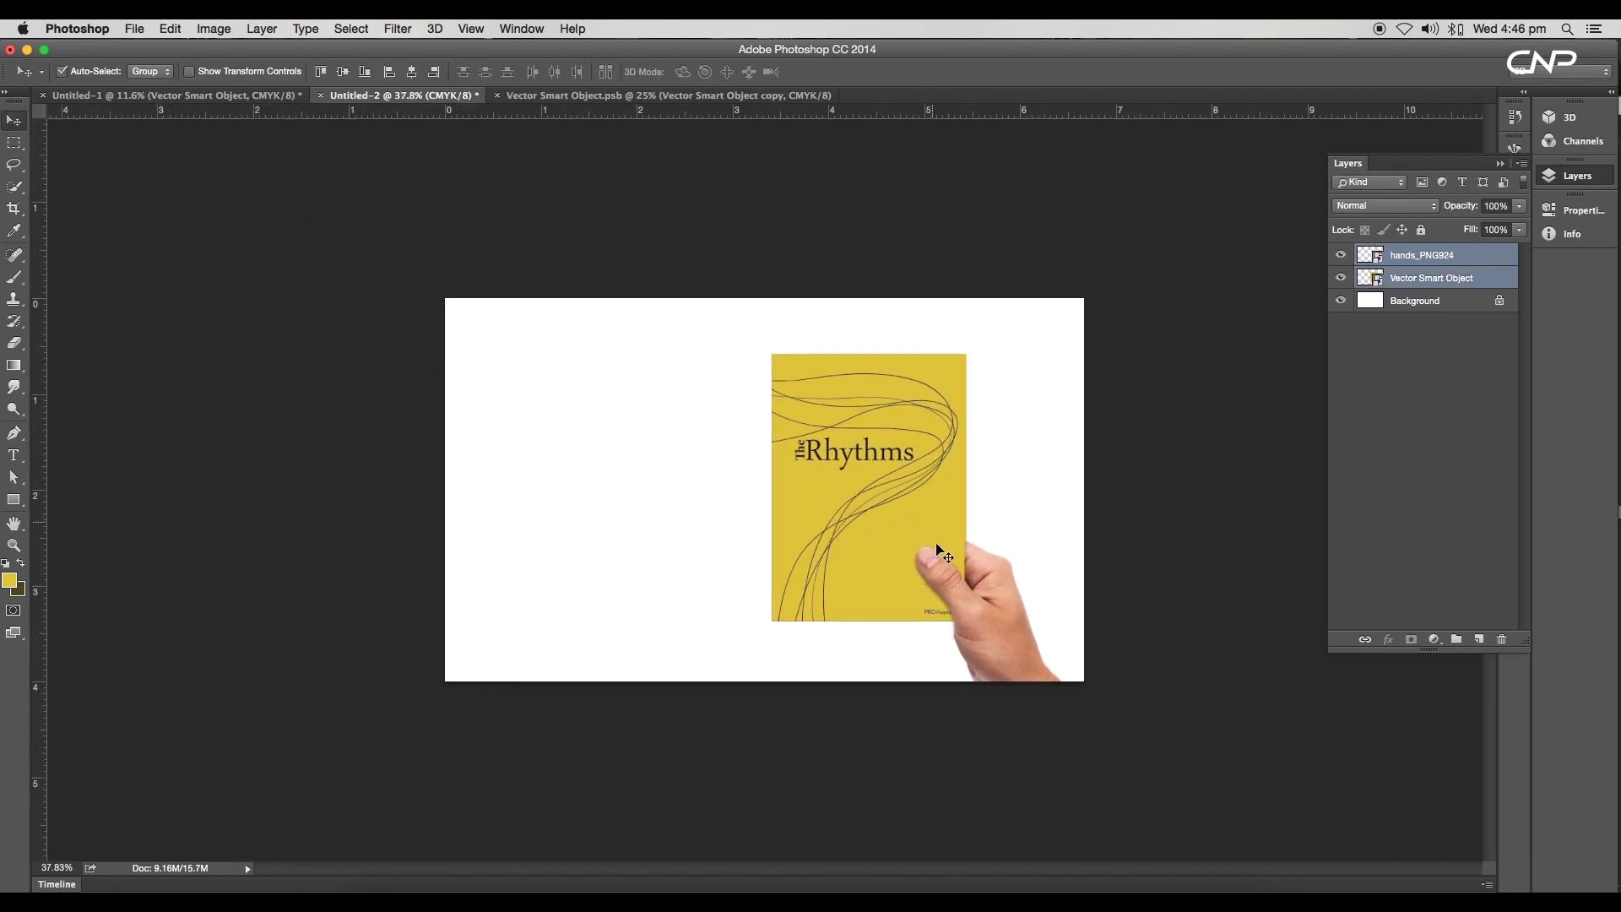
pyautogui.moveTo(975, 655); pyautogui.dragTo(964, 666)
pyautogui.scroll(1, 964, 666)
pyautogui.press('super+t')
pyautogui.moveTo(1087, 359); pyautogui.dragTo(1103, 344)
pyautogui.moveTo(994, 663)
pyautogui.mouseDown()
pyautogui.moveTo(1003, 649)
pyautogui.moveTo(984, 650)
pyautogui.mouseUp()
pyautogui.press('Return')
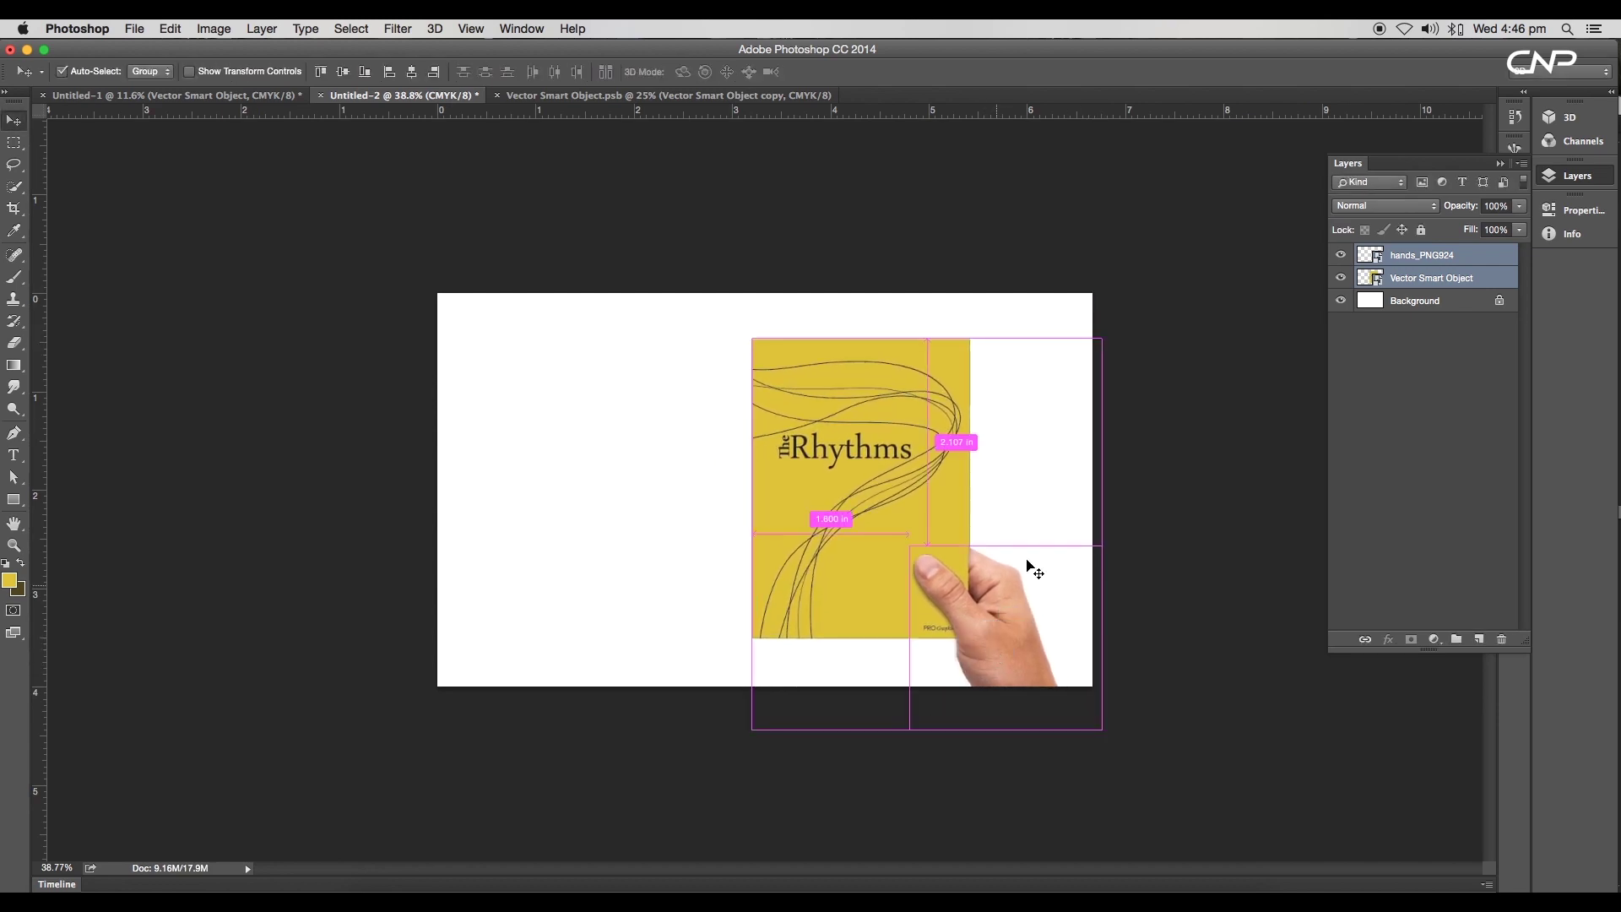
# - Rotate the hand and cover together about 5.6° clockwise
pyautogui.hotkey('ctrl', 't')
pyautogui.moveTo(1122, 344)
pyautogui.mouseDown()
pyautogui.moveTo(1151, 383)
pyautogui.moveTo(1145, 360)
pyautogui.mouseUp()
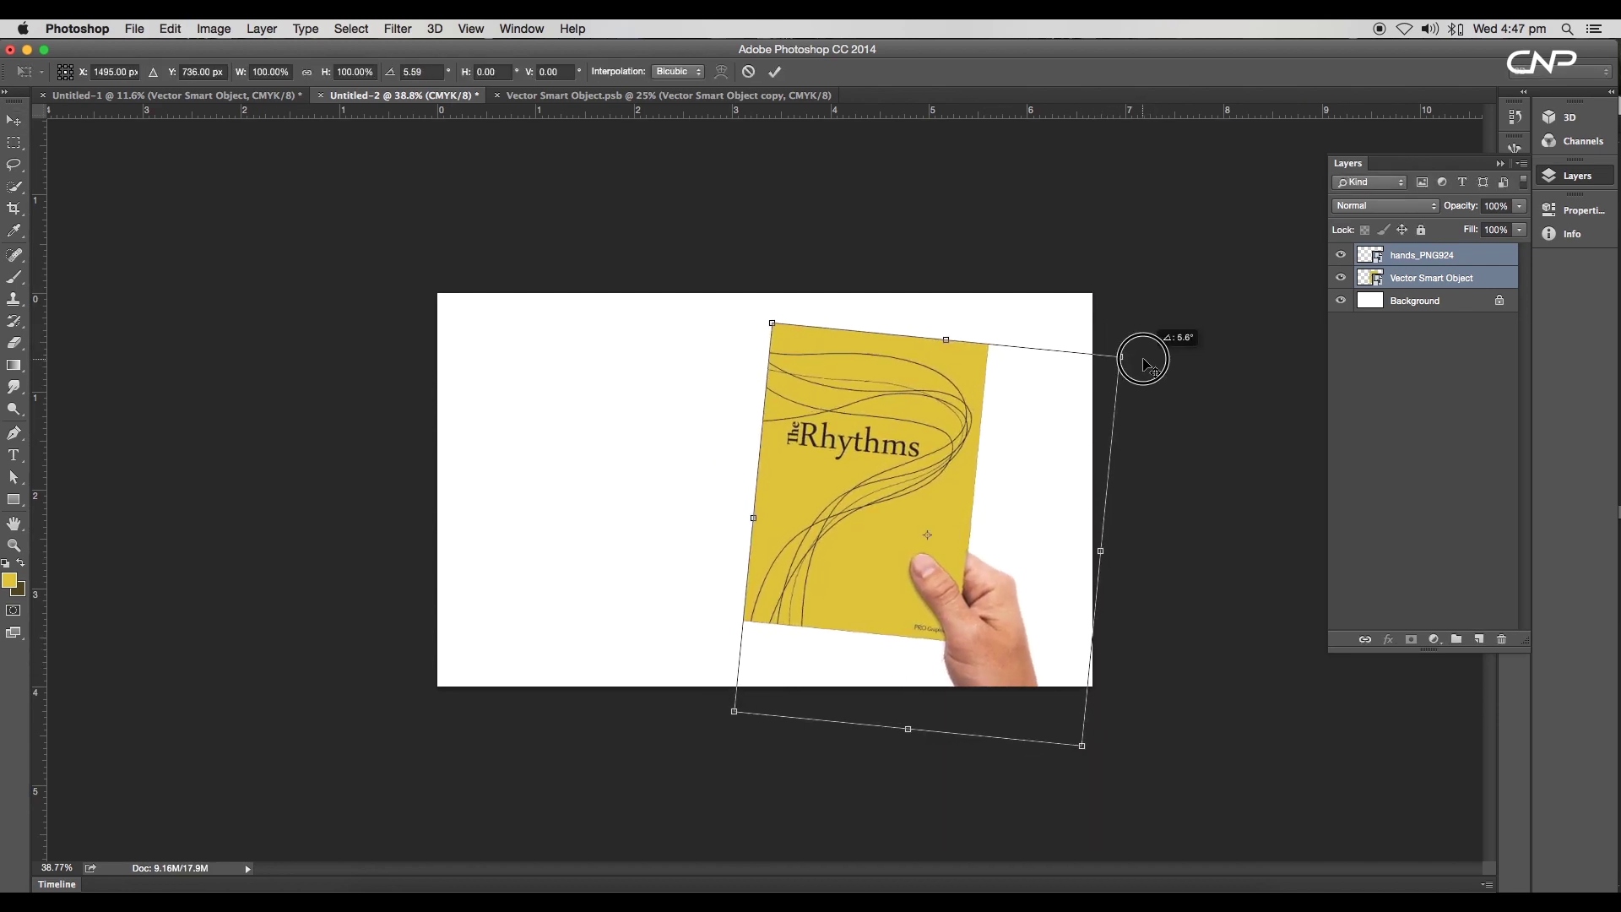
pyautogui.press('Return')
# - Nudge the hand layer on its own to refine its grip on the tilted cover
pyautogui.scroll(3, 1074, 682)
pyautogui.click(1074, 683)
pyautogui.scroll(5, 1126, 708)
pyautogui.moveTo(1126, 708); pyautogui.dragTo(1132, 717)
pyautogui.scroll(-5, 1130, 707)
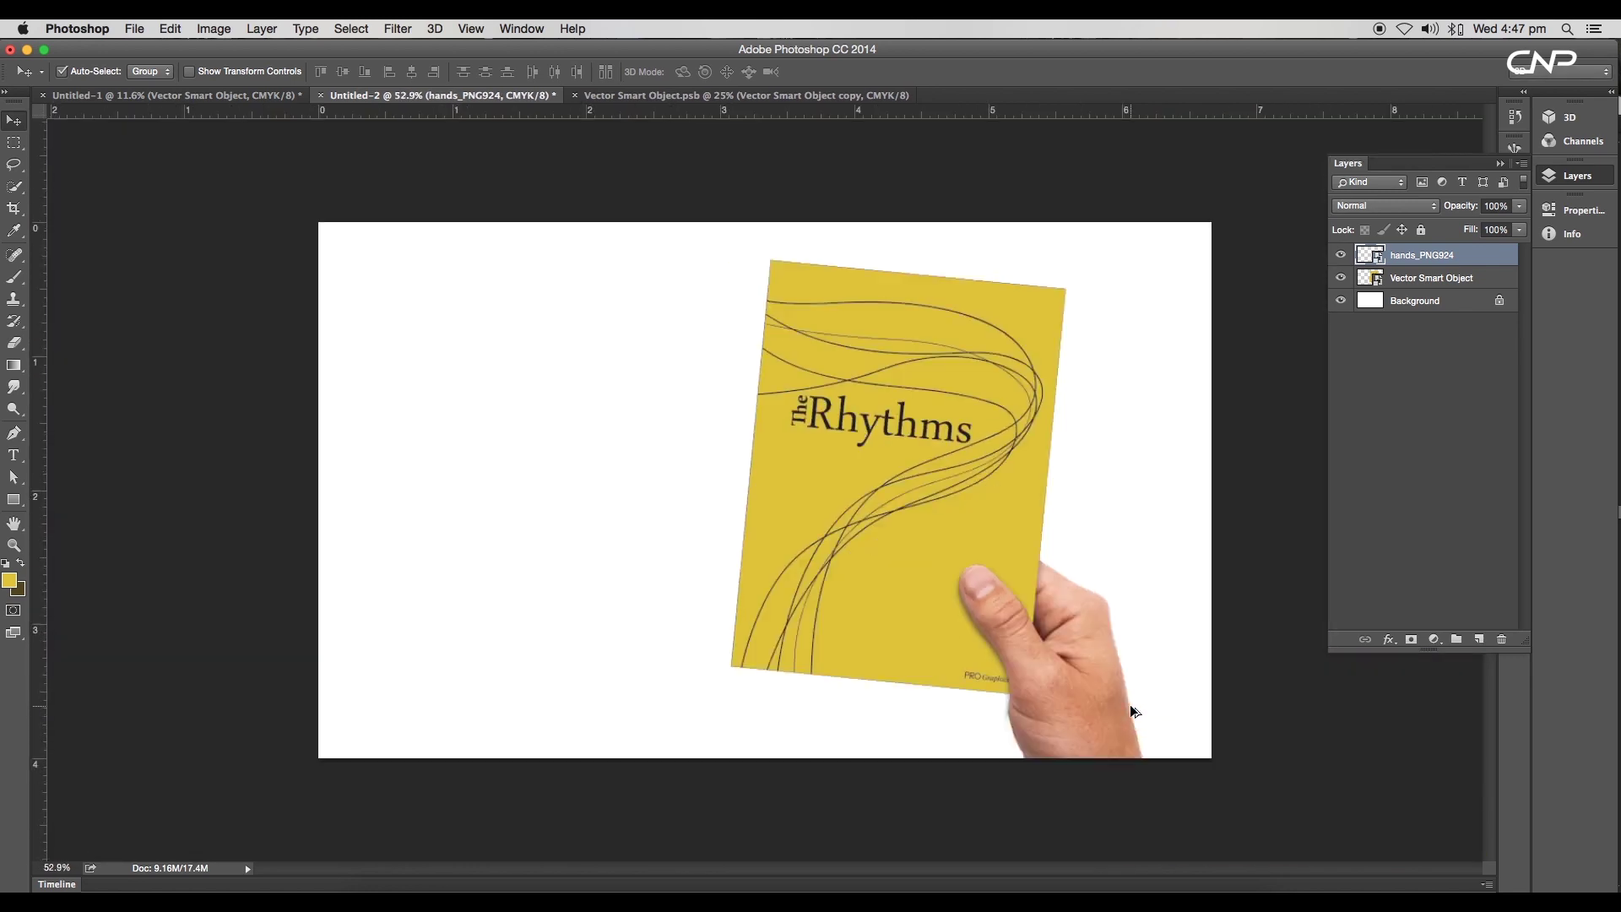
# - Shift the mockup slightly sideways, then start a Warp transform on the cover layer and pull its upper-left corner to arch the top edge
pyautogui.hotkey('shift', 'Left')
pyautogui.click(1380, 281)
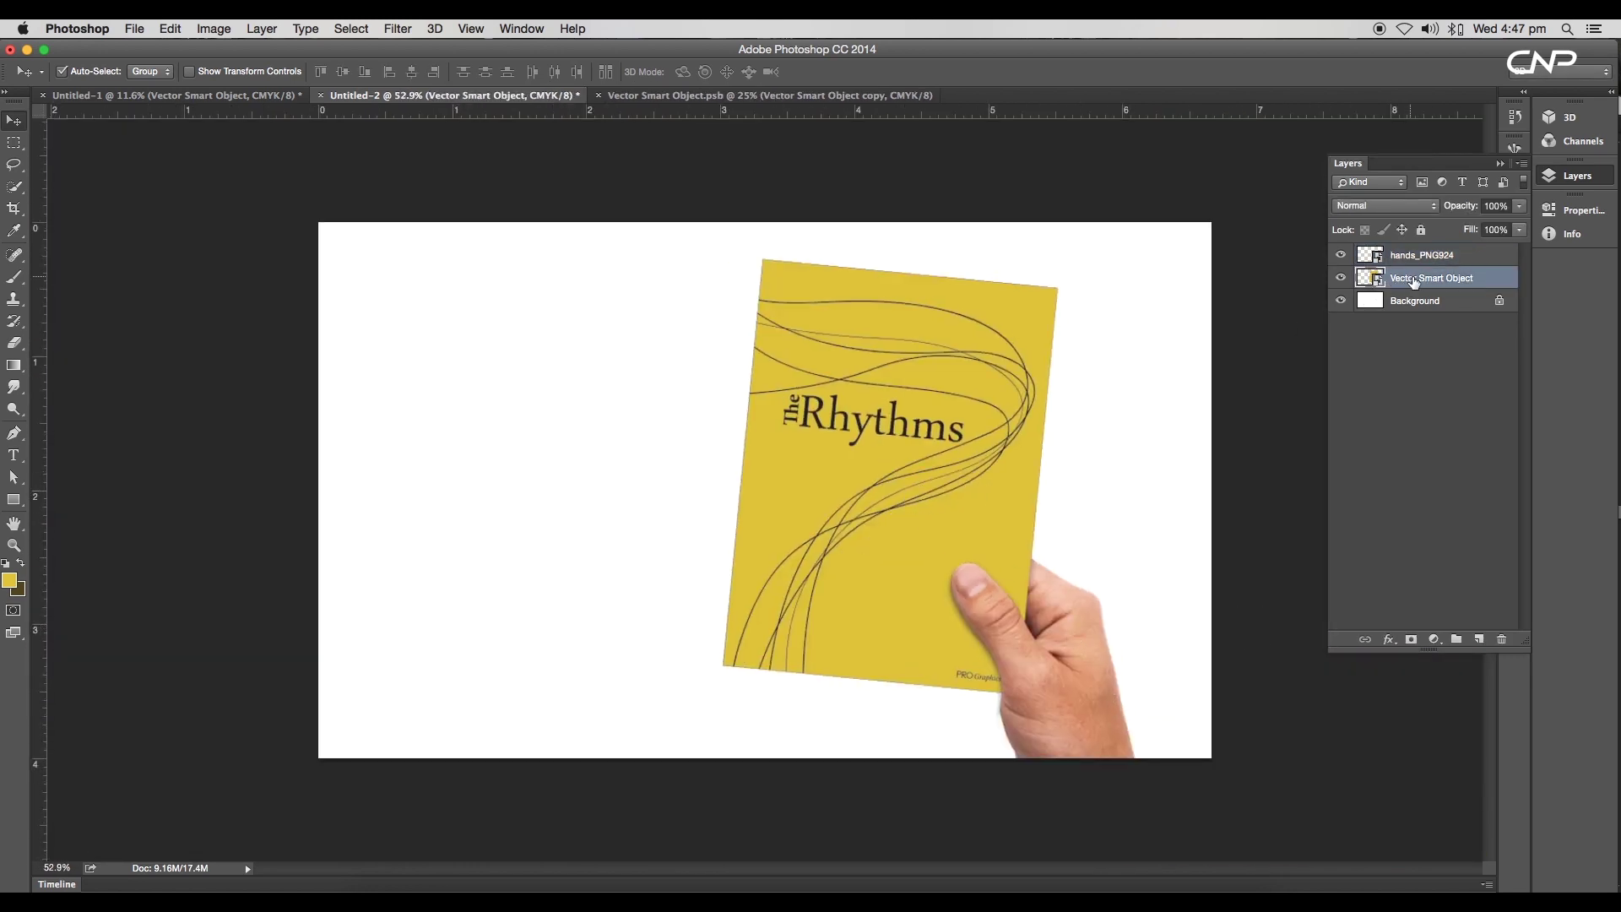
pyautogui.hotkey('ctrl', 't')
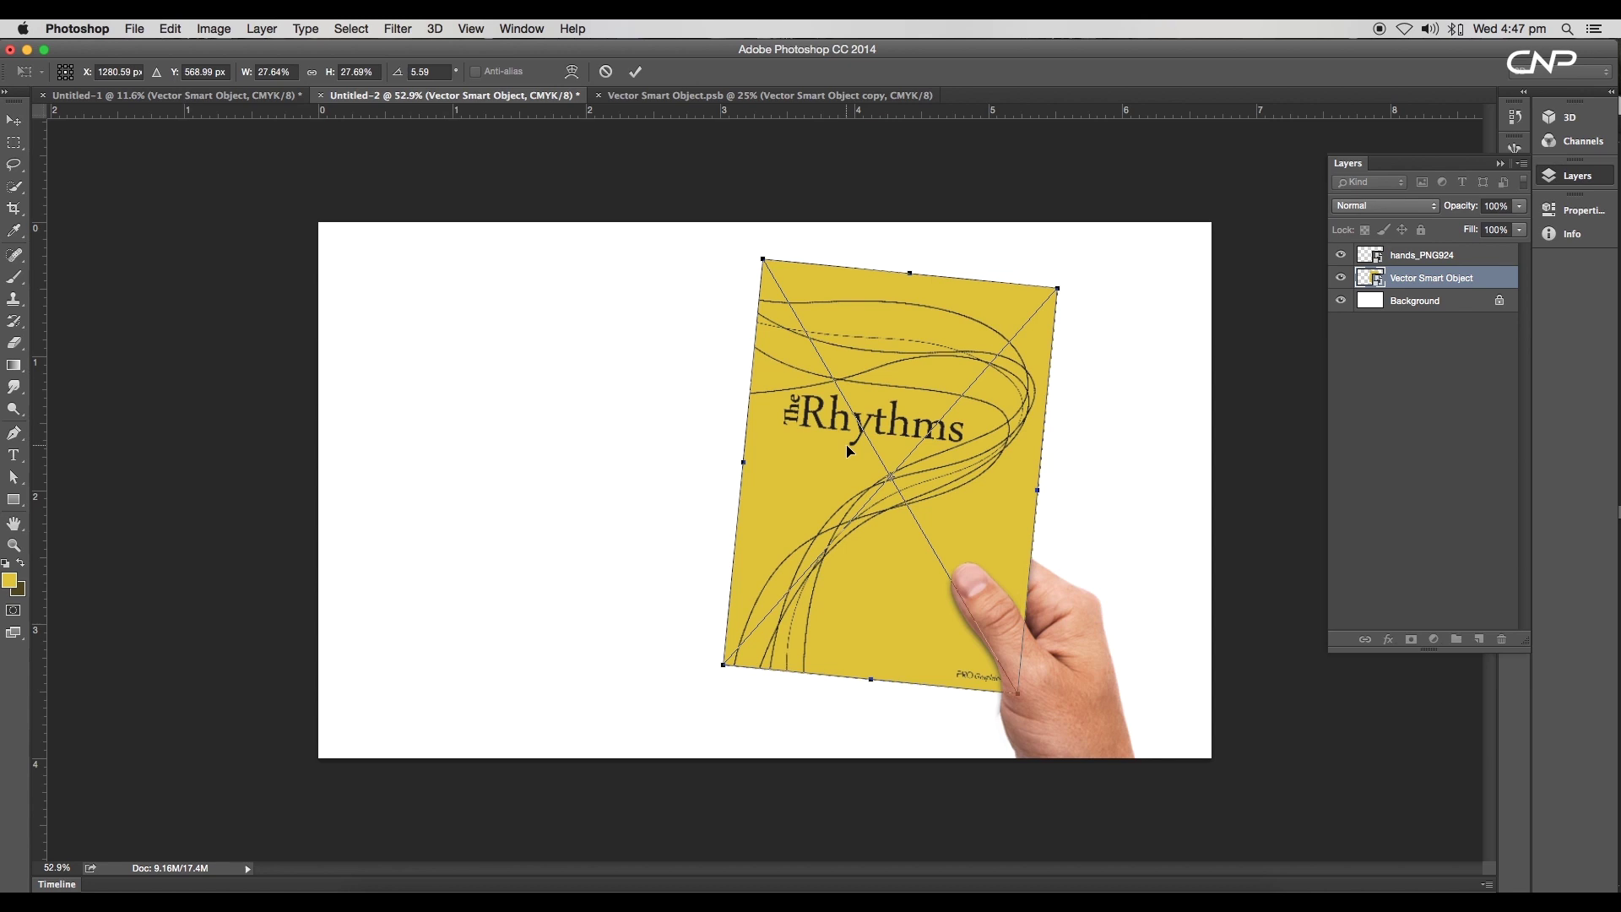
pyautogui.rightClick(848, 448)
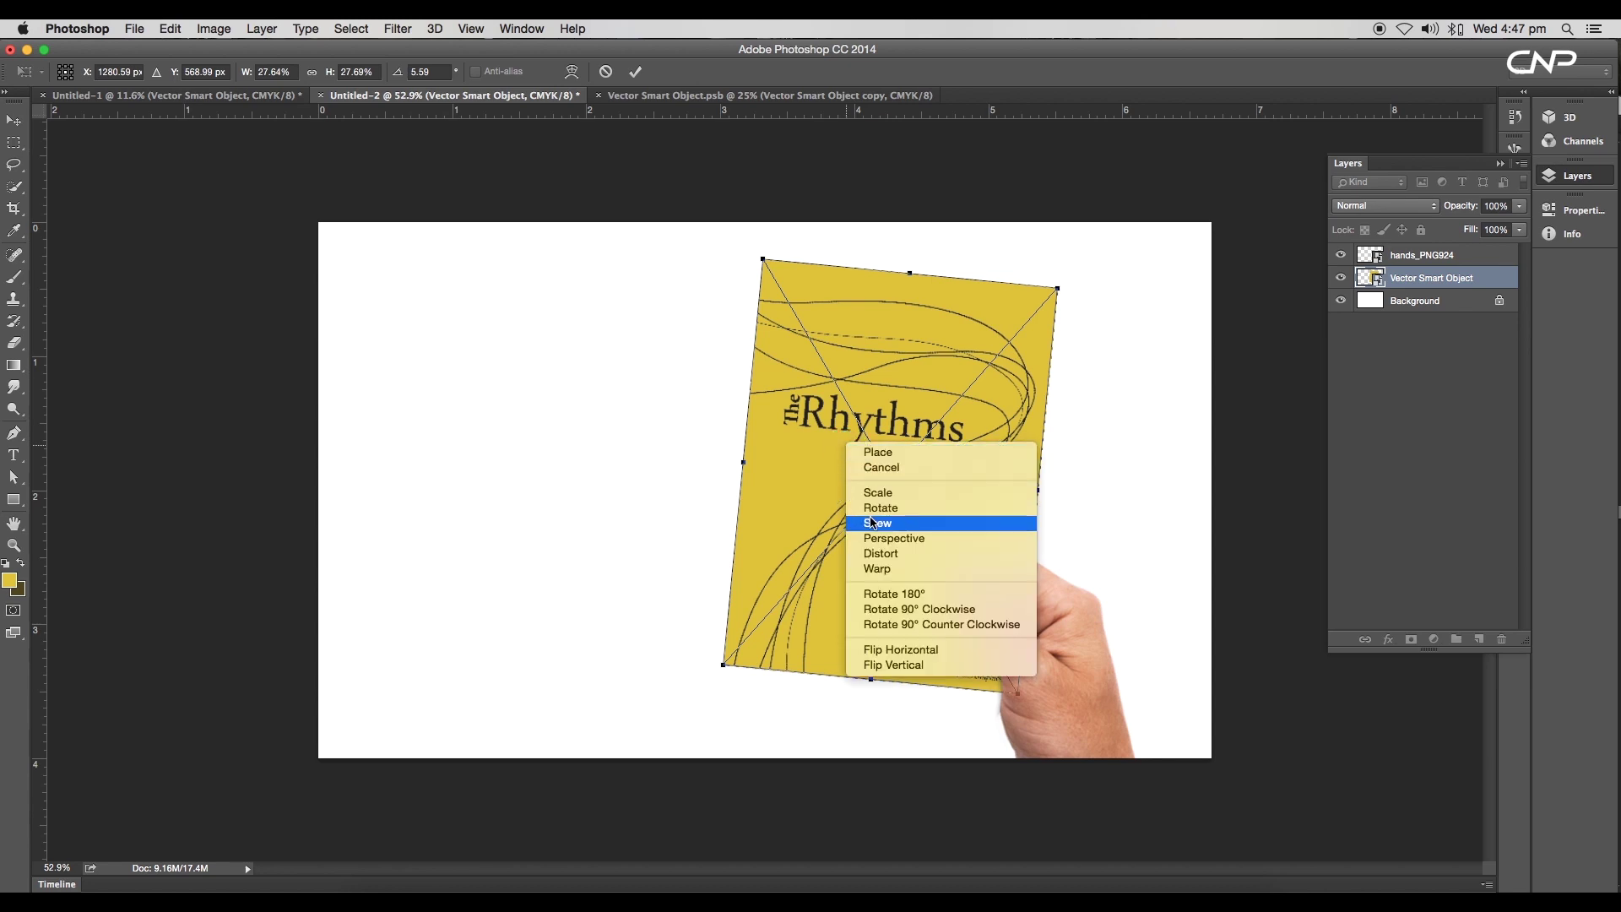
pyautogui.click(882, 568)
pyautogui.scroll(3, 883, 346)
pyautogui.moveTo(905, 293); pyautogui.dragTo(907, 352)
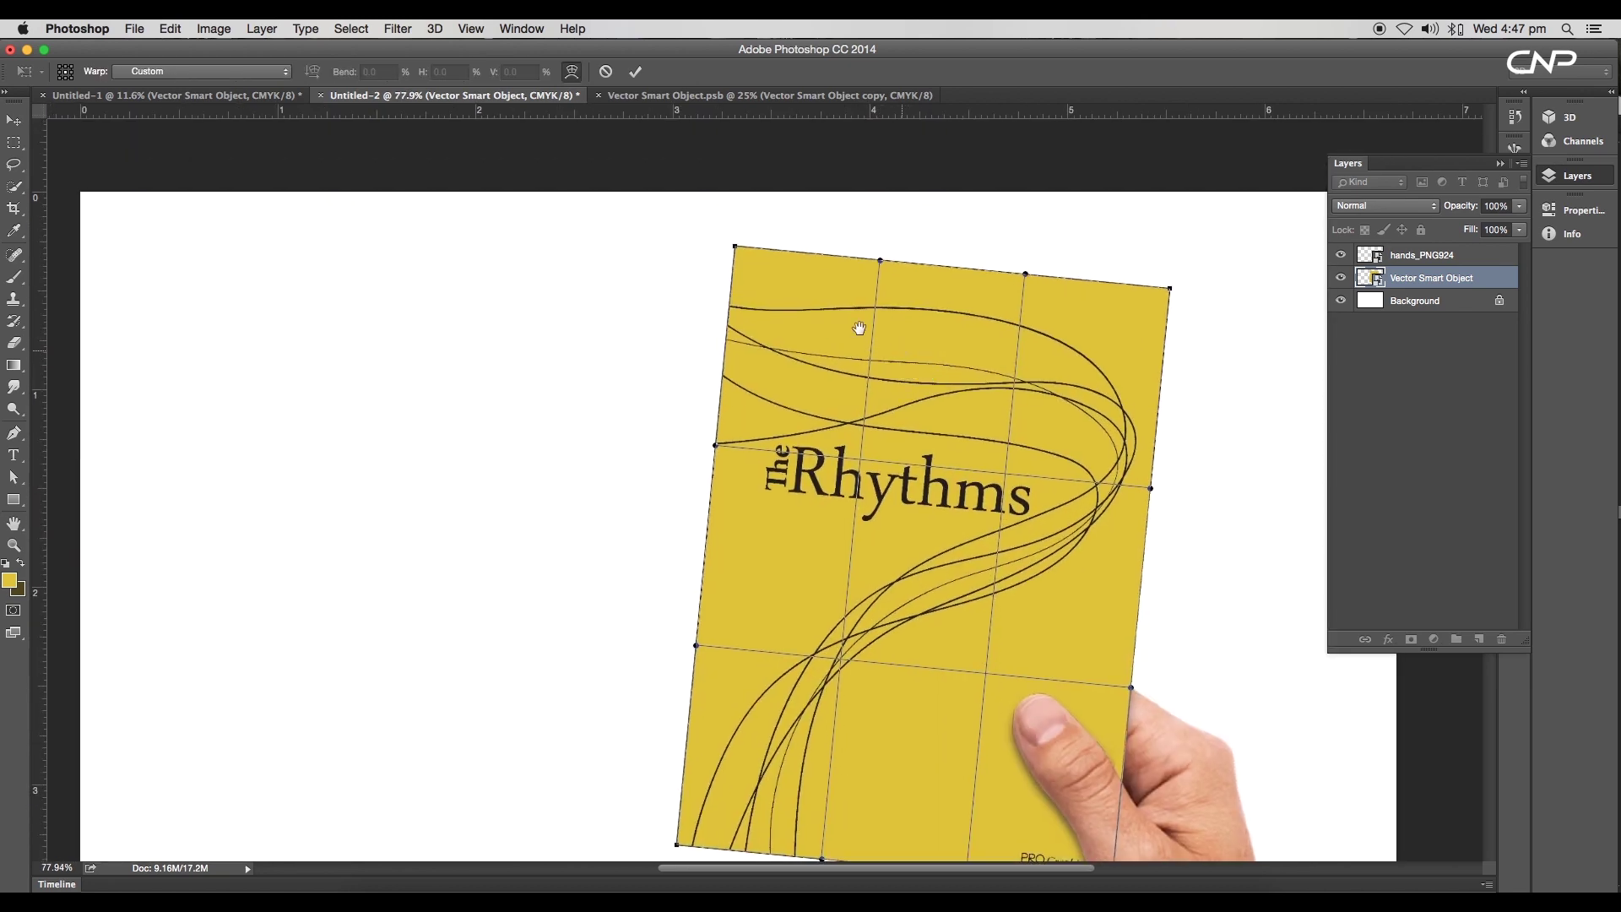
pyautogui.moveTo(744, 253); pyautogui.dragTo(748, 278)
pyautogui.scroll(-1, 796, 483)
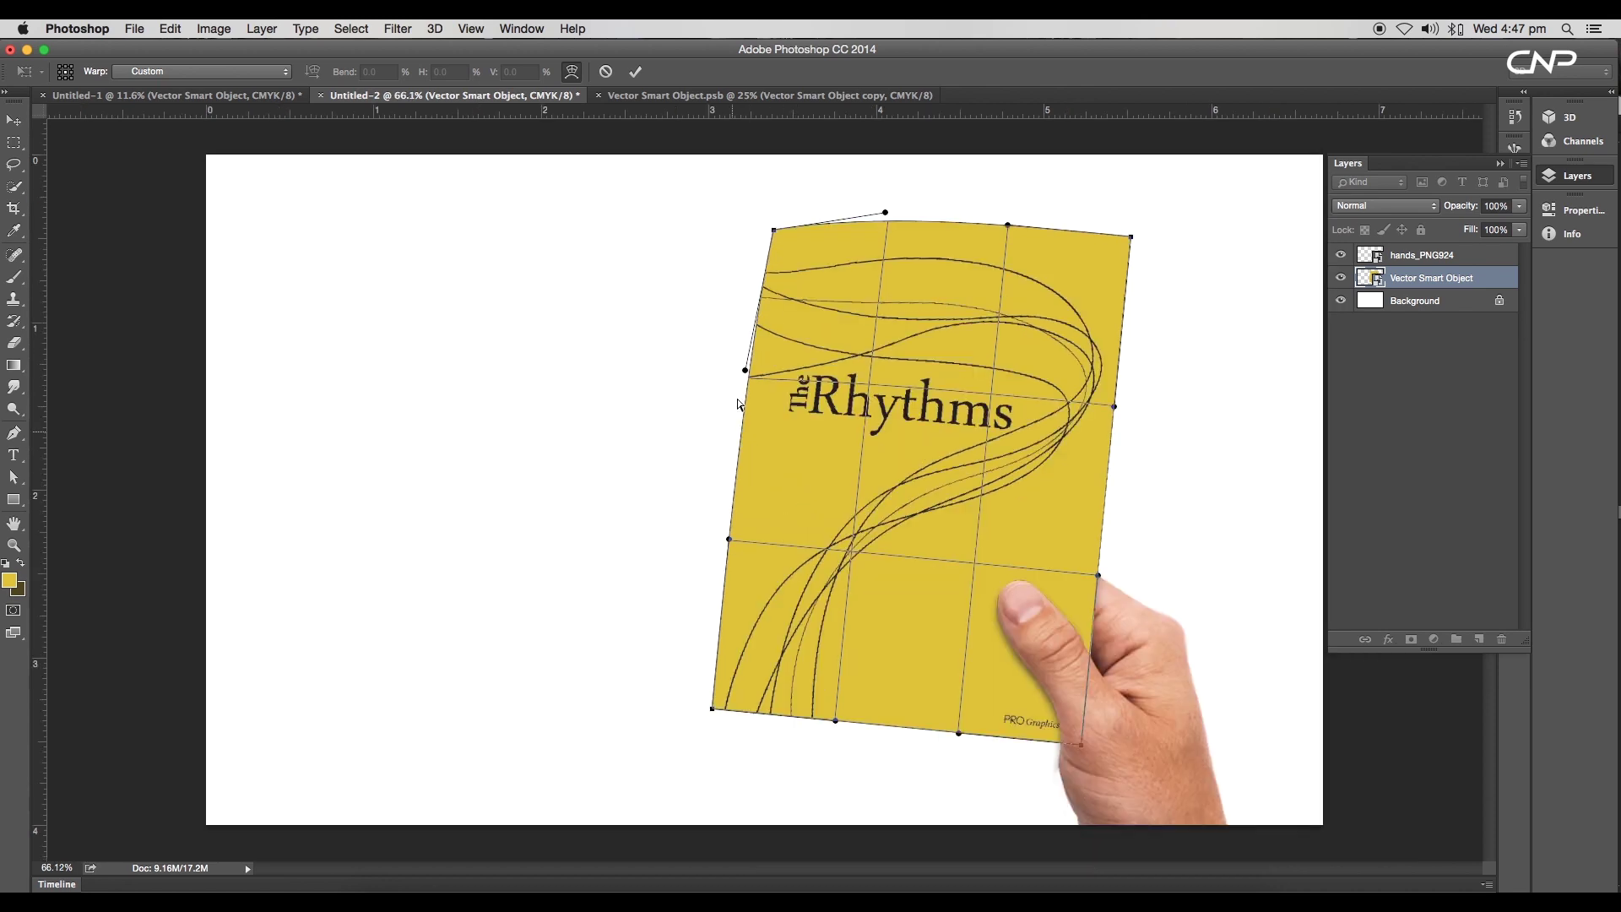
# - Warp the cover's left edge, lower-left corner, bottom edge and upper-right corner into a gentle page curve
pyautogui.moveTo(747, 370); pyautogui.dragTo(750, 373)
pyautogui.moveTo(713, 710); pyautogui.dragTo(714, 717)
pyautogui.moveTo(836, 722); pyautogui.dragTo(835, 718)
pyautogui.moveTo(1131, 237); pyautogui.dragTo(1135, 245)
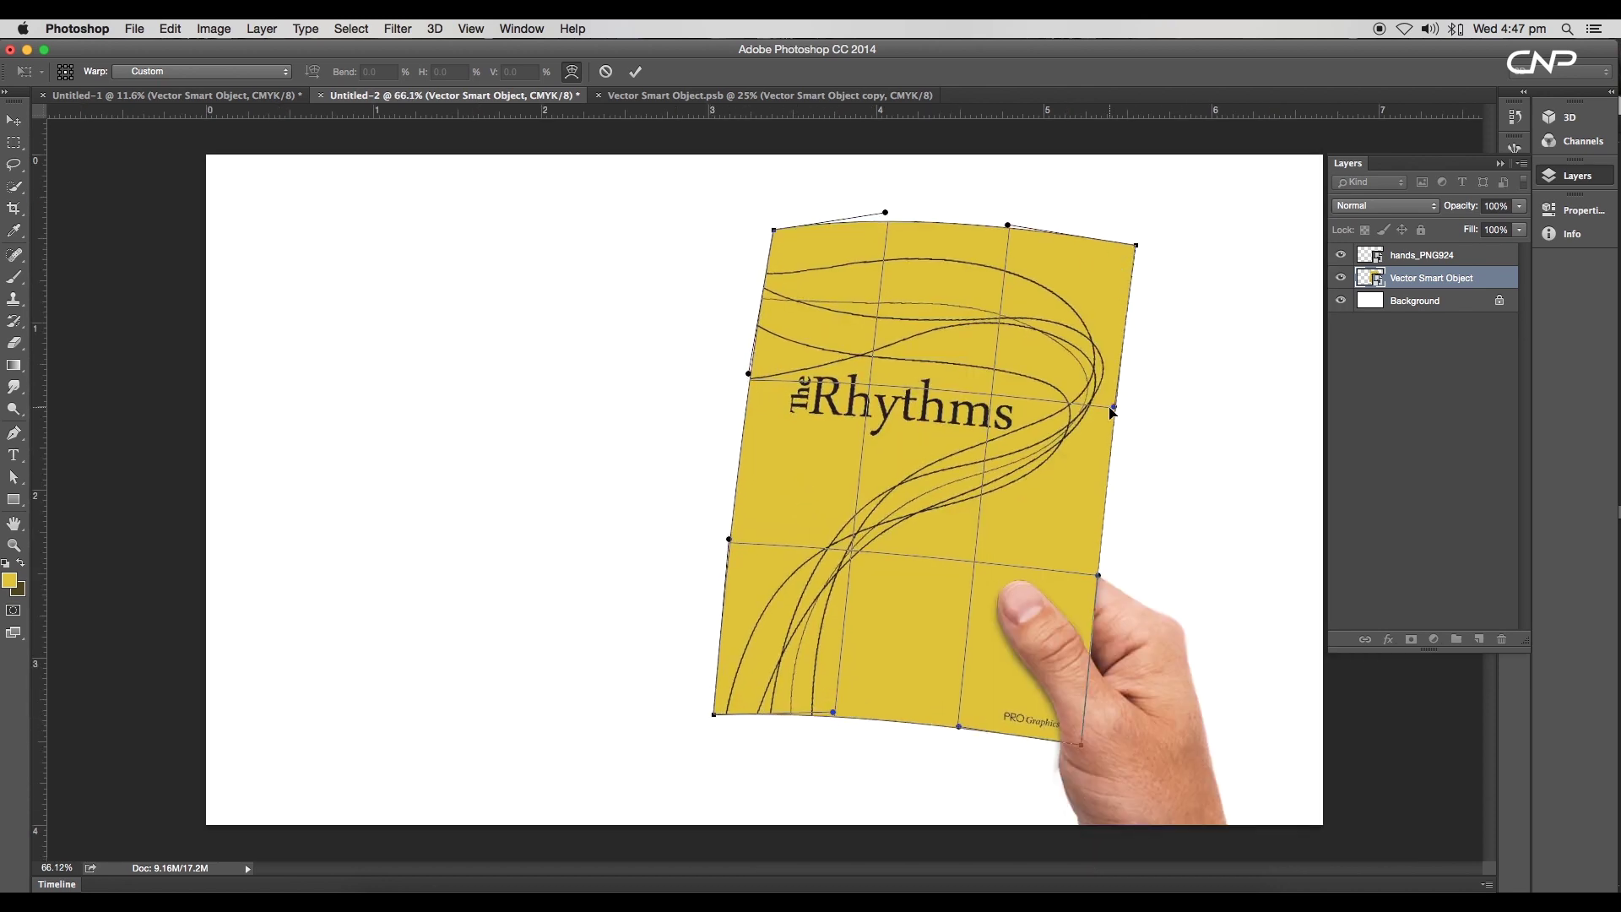
pyautogui.moveTo(1113, 407); pyautogui.dragTo(1109, 409)
pyautogui.moveTo(731, 535); pyautogui.dragTo(730, 529)
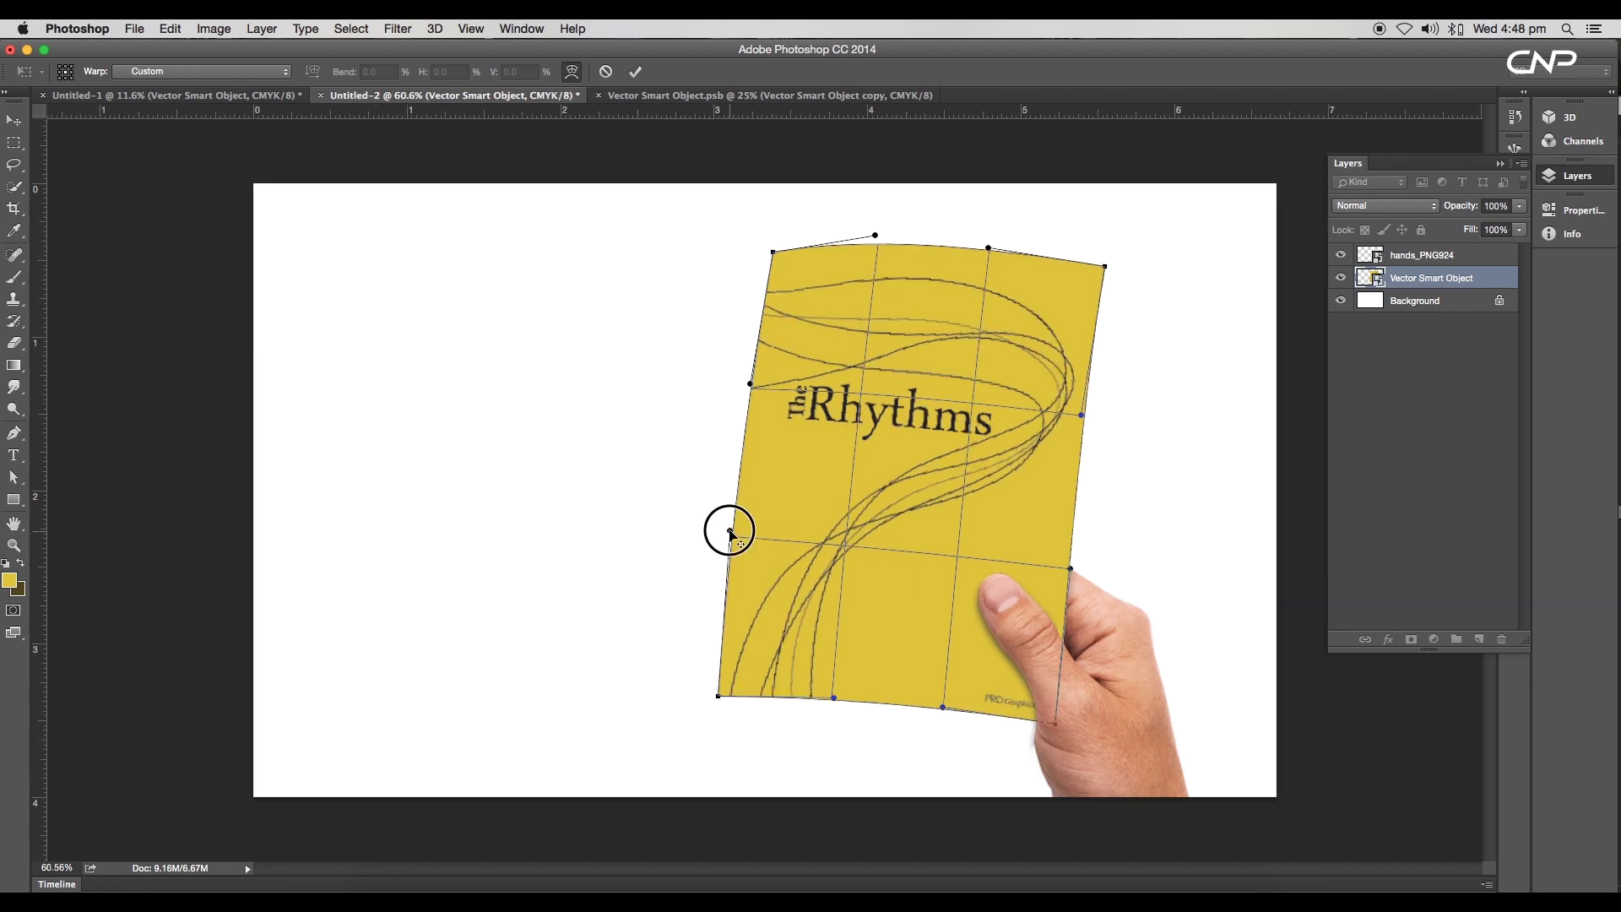
# - Refine the curvature of the cover's left, top, bottom and right edges, and apply the warp
pyautogui.moveTo(749, 383); pyautogui.dragTo(745, 382)
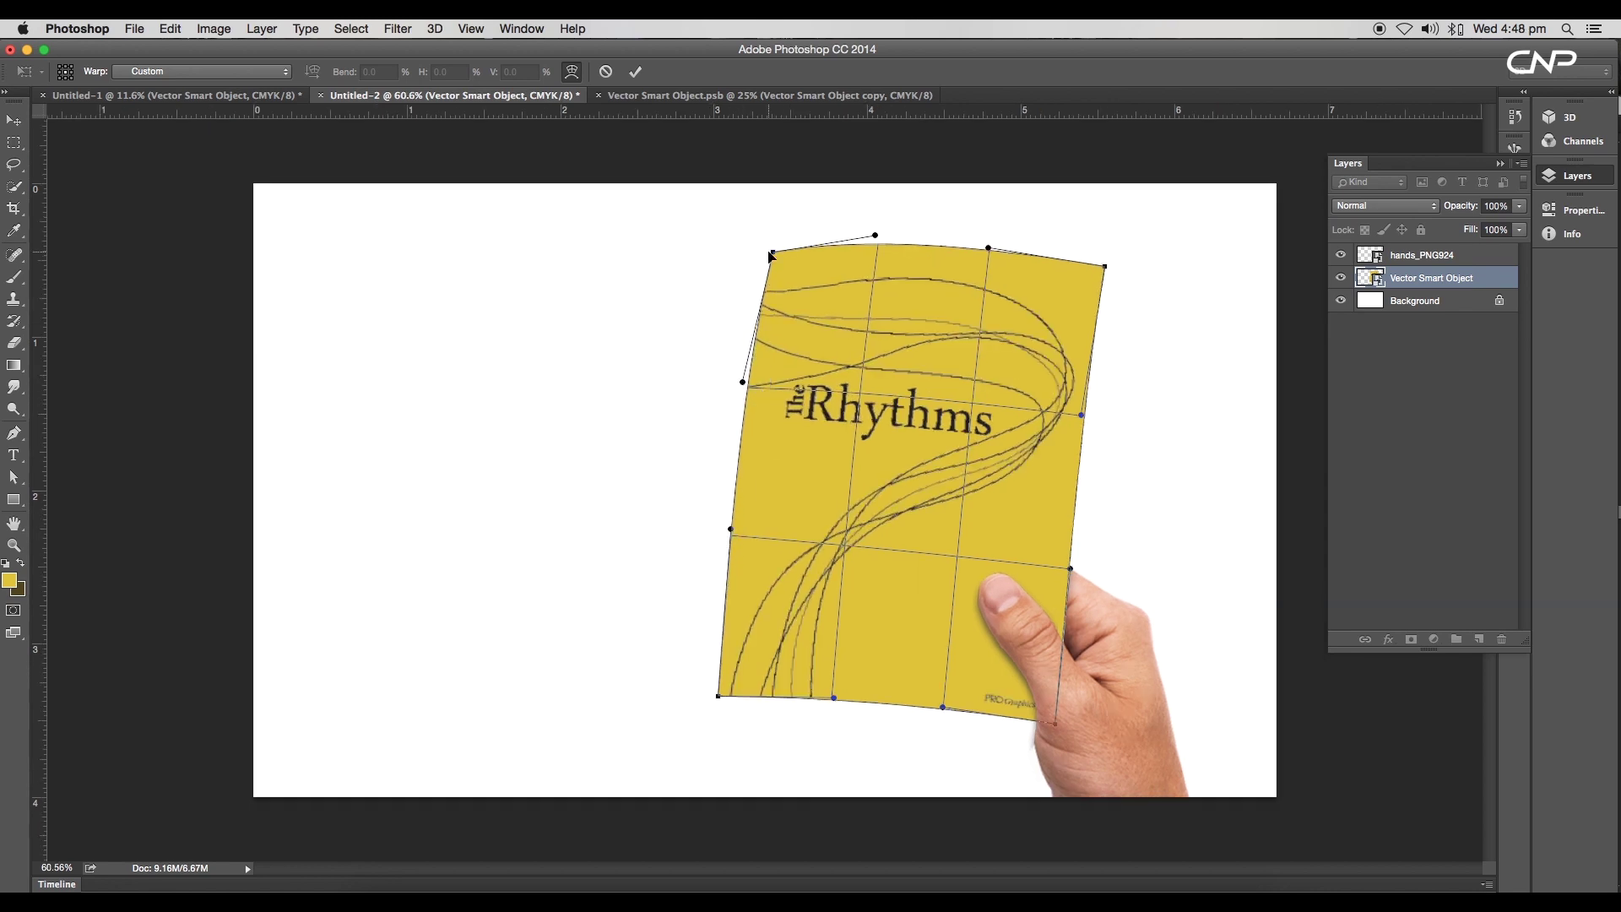
pyautogui.moveTo(771, 255); pyautogui.dragTo(773, 261)
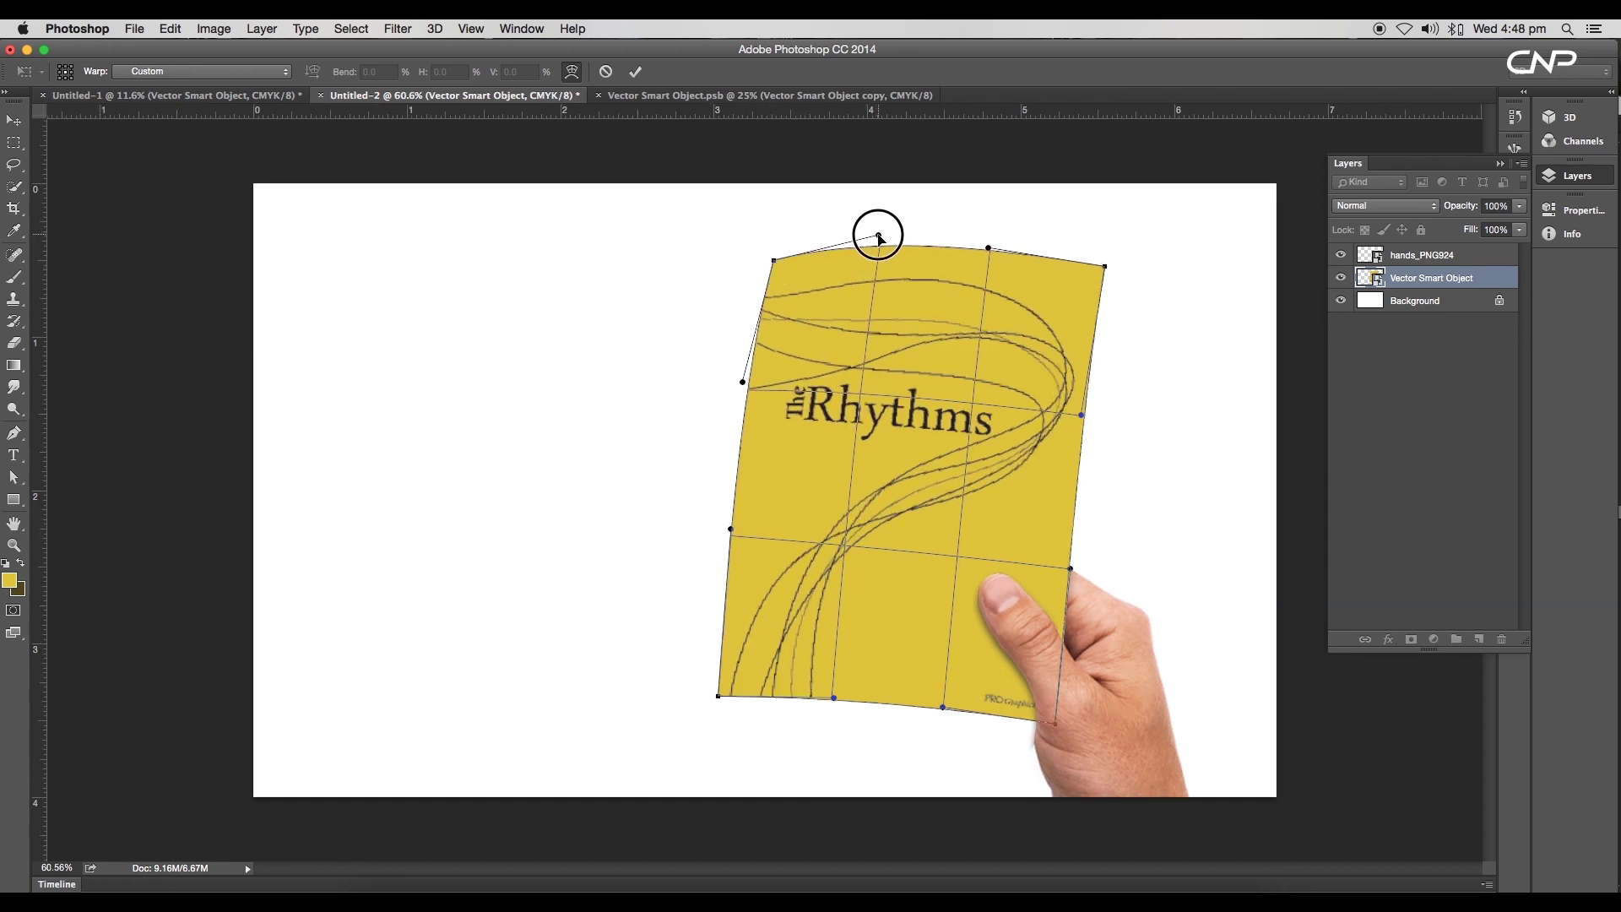
pyautogui.moveTo(942, 707); pyautogui.dragTo(942, 702)
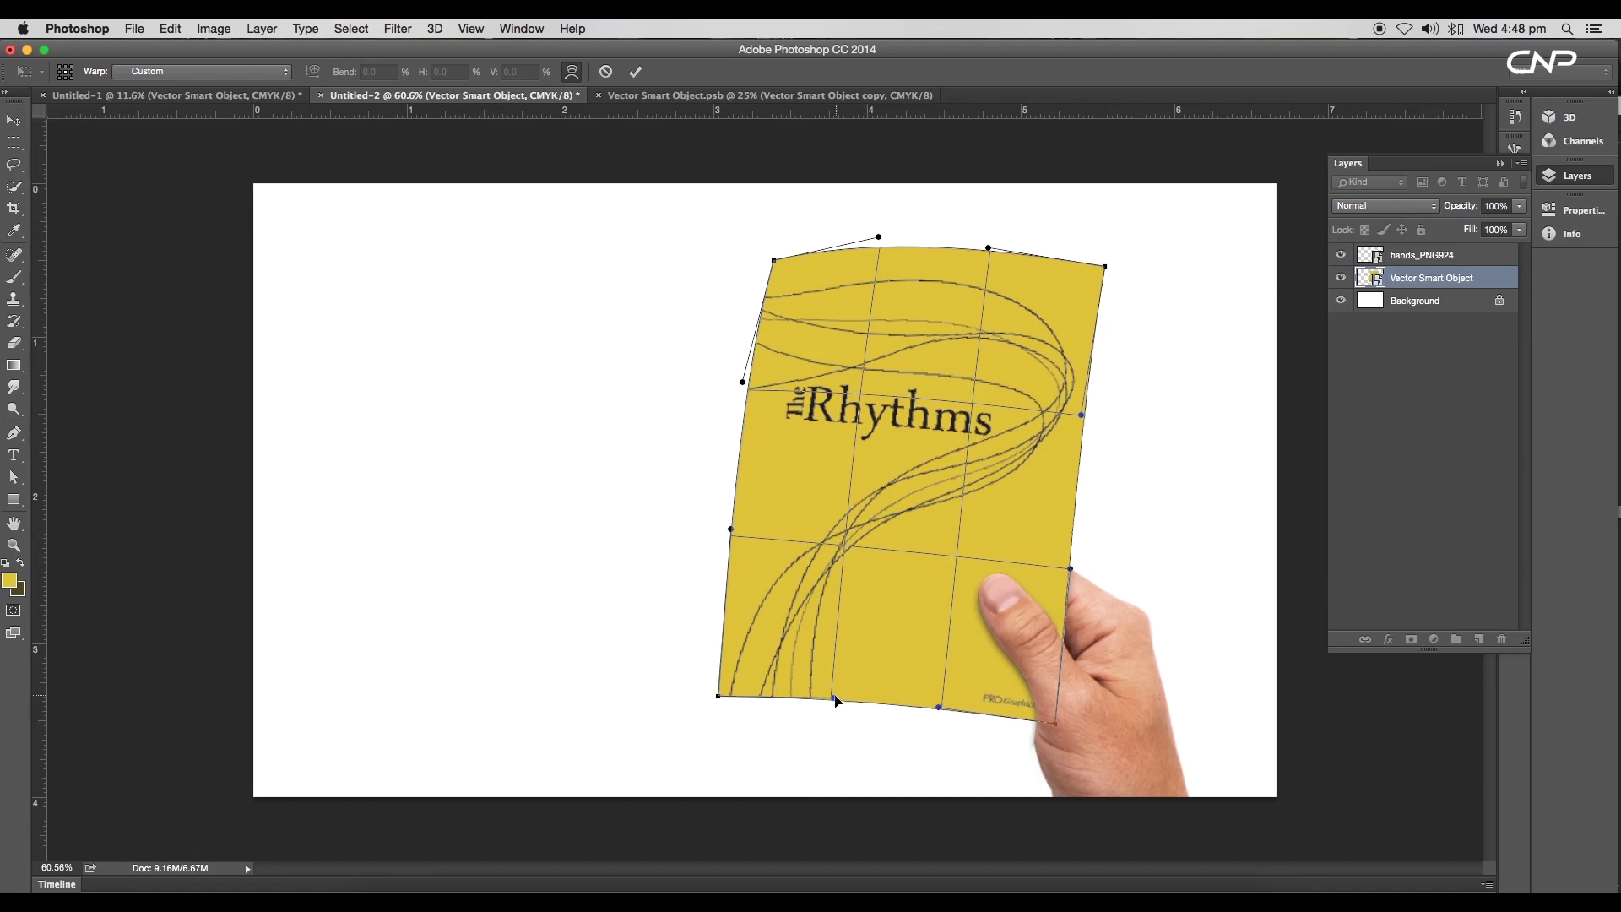
pyautogui.moveTo(834, 698); pyautogui.dragTo(829, 694)
pyautogui.moveTo(1081, 415); pyautogui.dragTo(1083, 418)
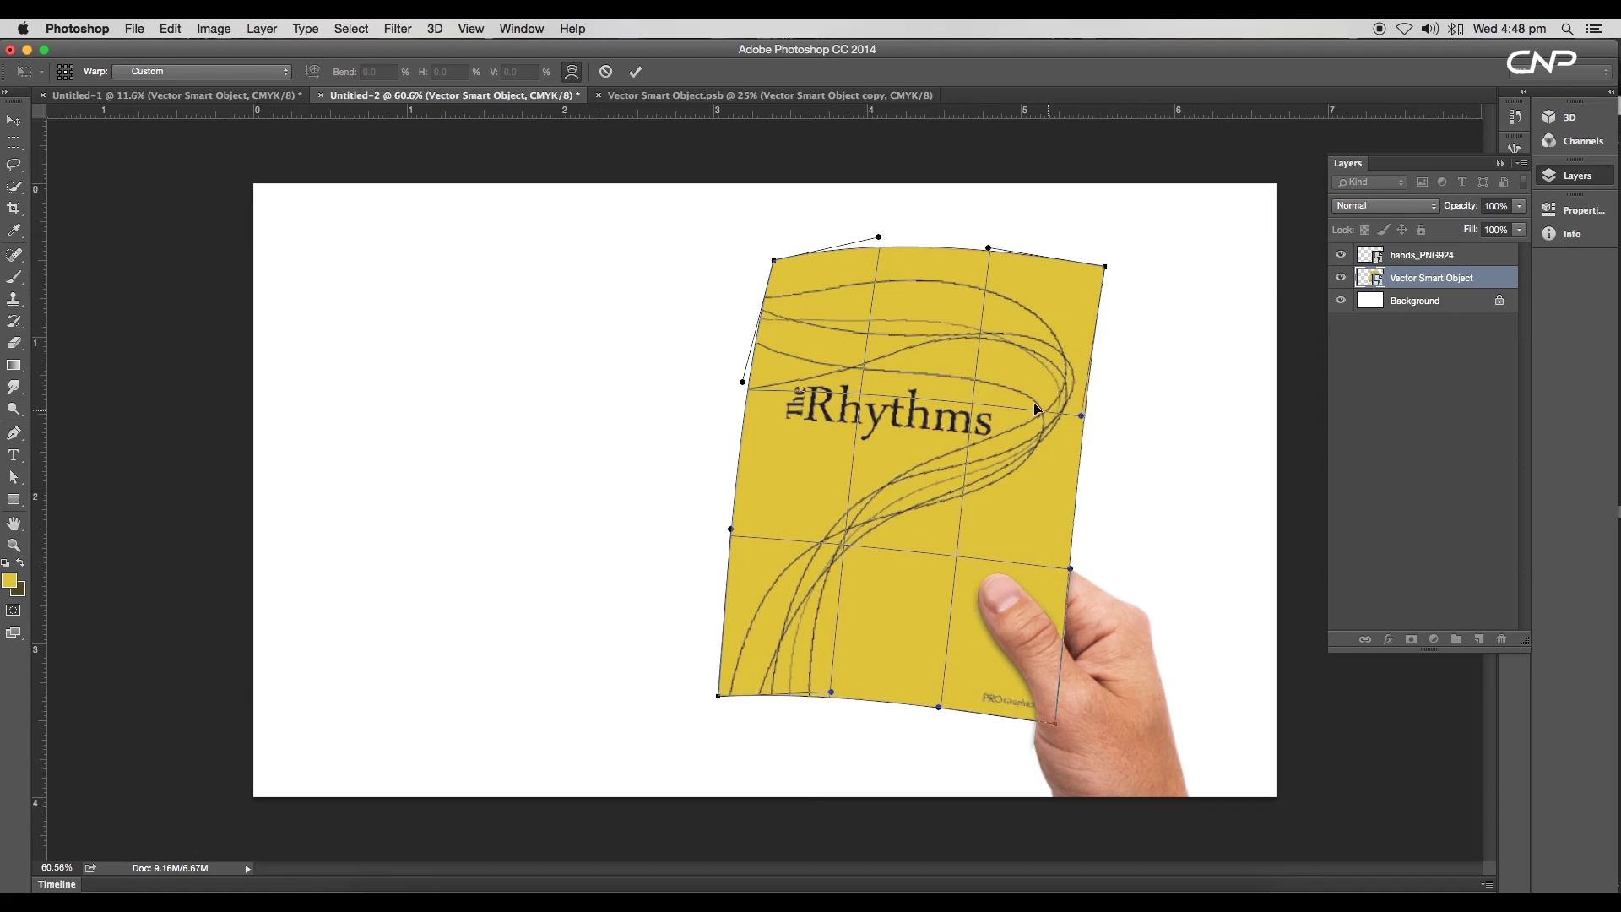
pyautogui.scroll(-5, 930, 524)
pyautogui.scroll(5, 881, 442)
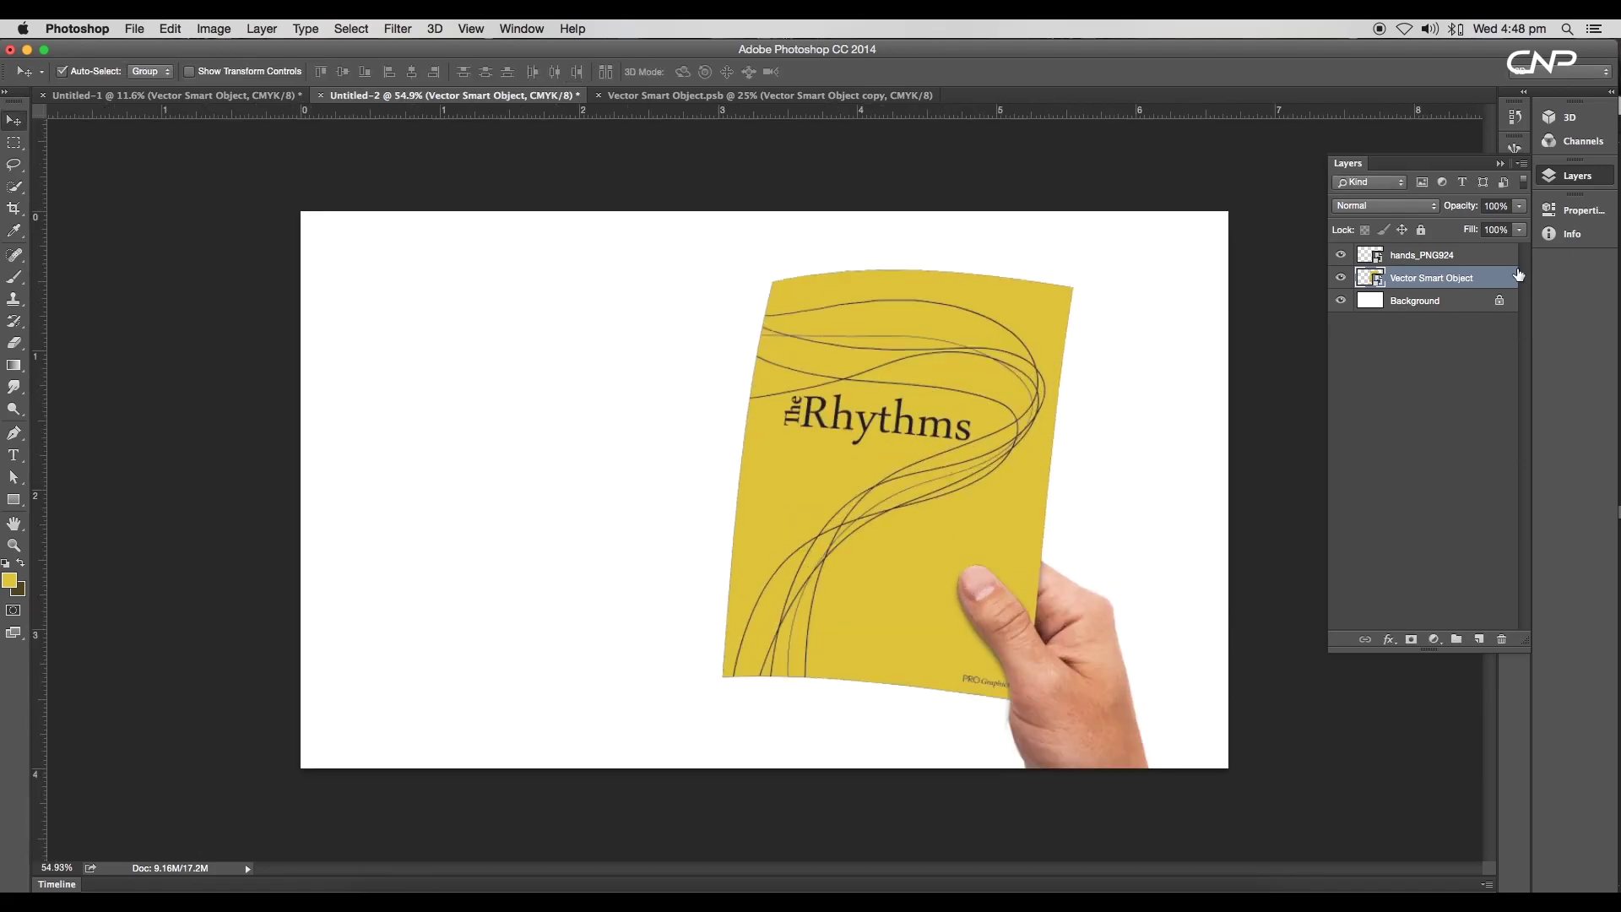
# - Duplicate the warped cover layer and set the copy to Multiply at 60% opacity
pyautogui.moveTo(1519, 275); pyautogui.dragTo(1479, 639)
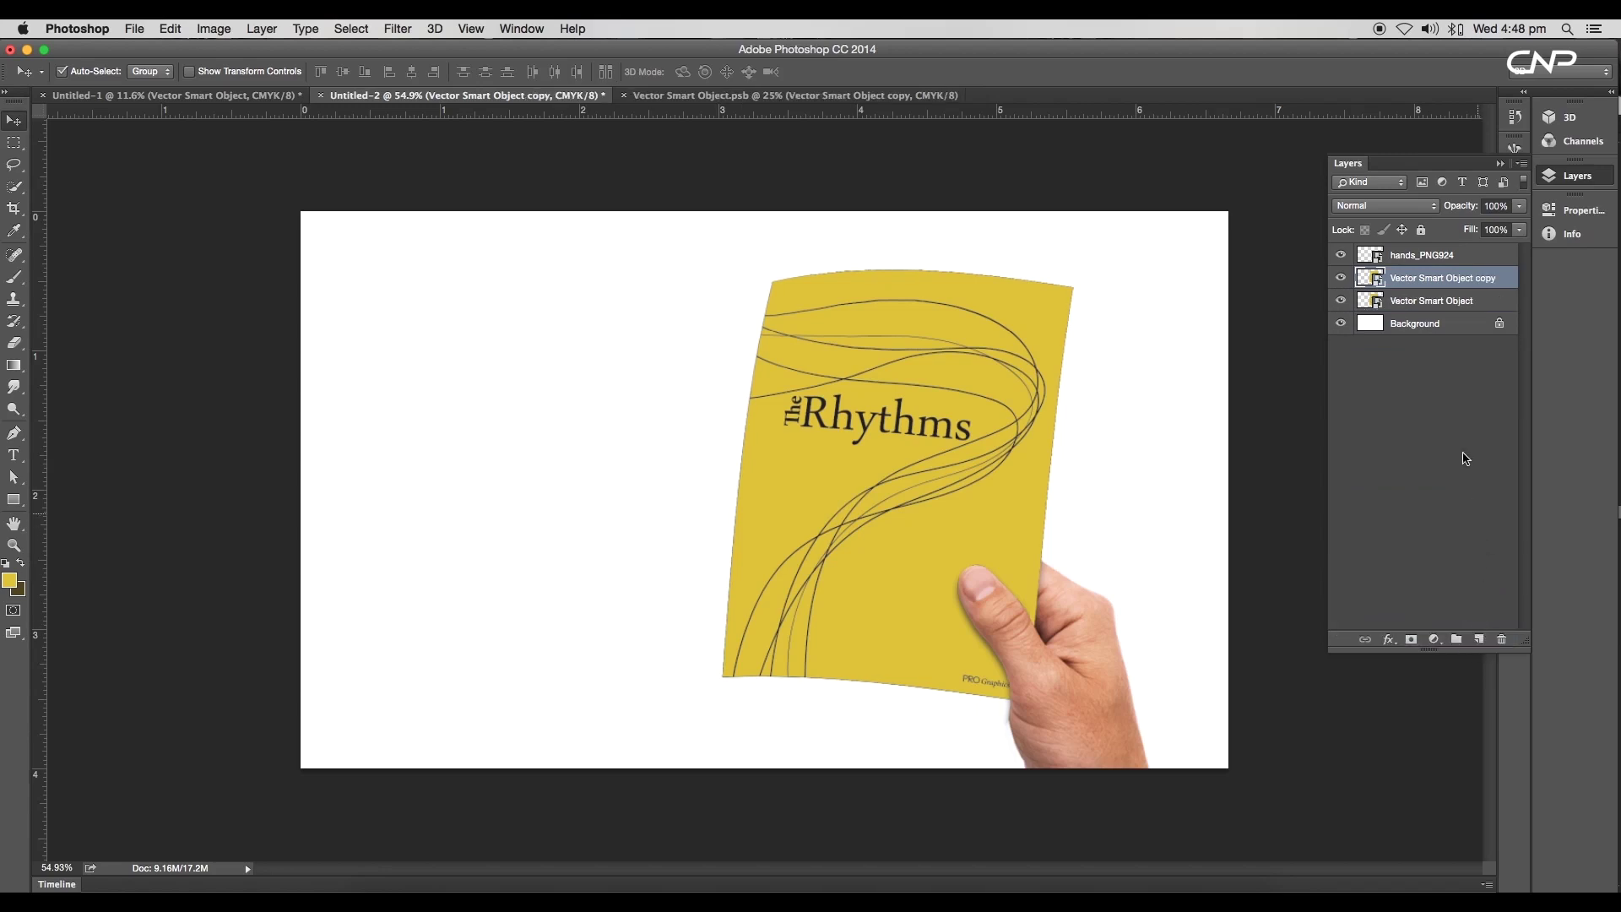
pyautogui.click(1424, 208)
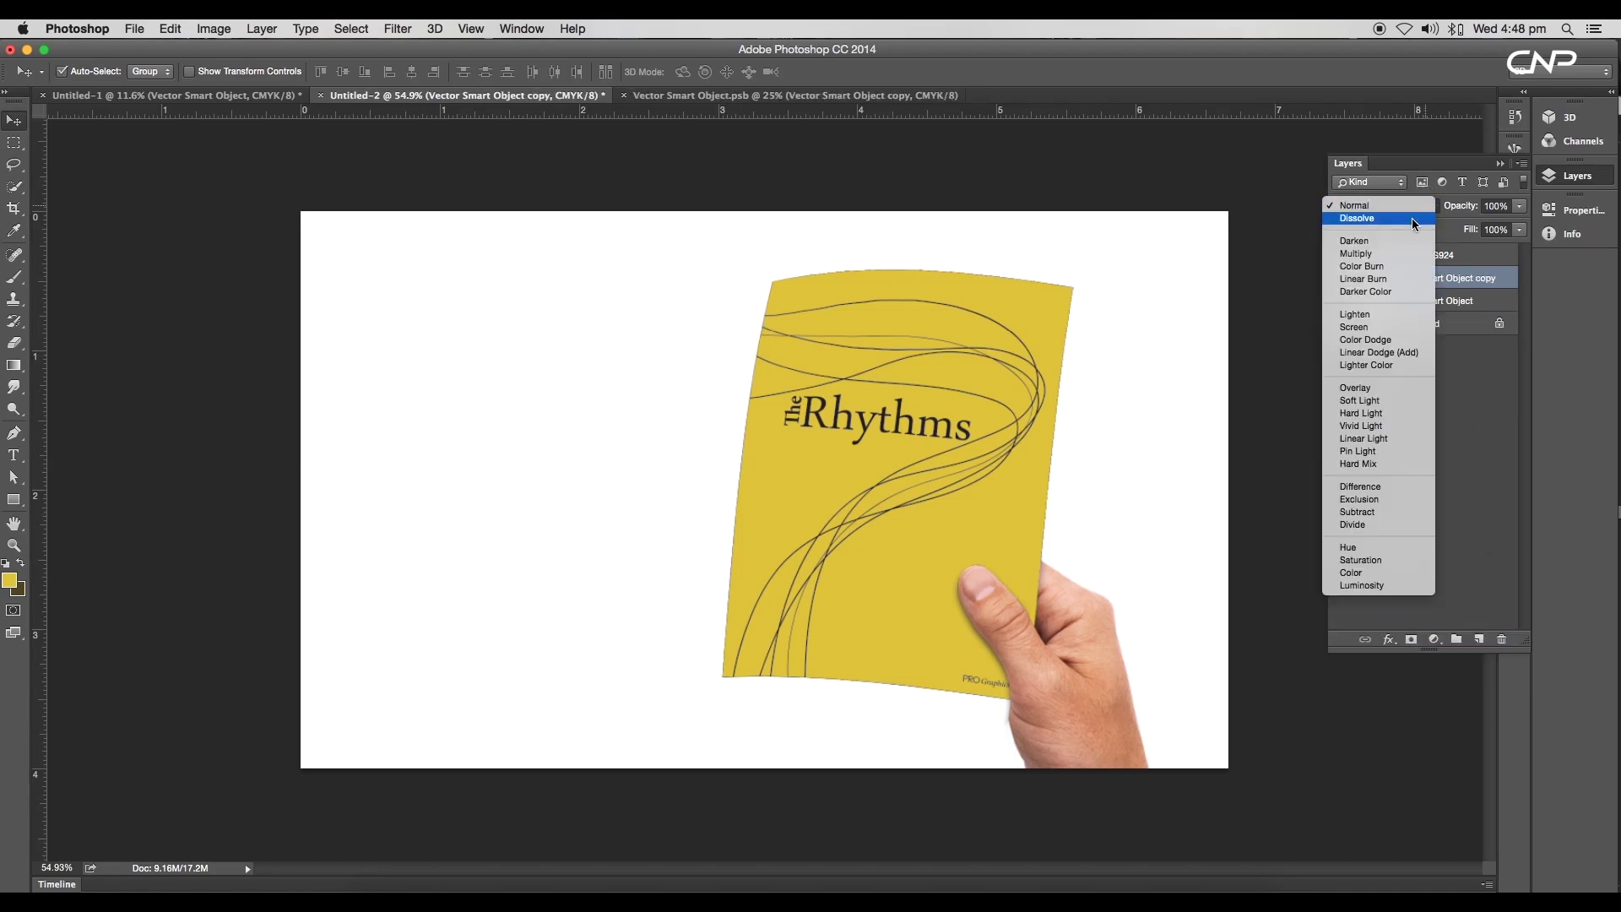
pyautogui.click(1379, 255)
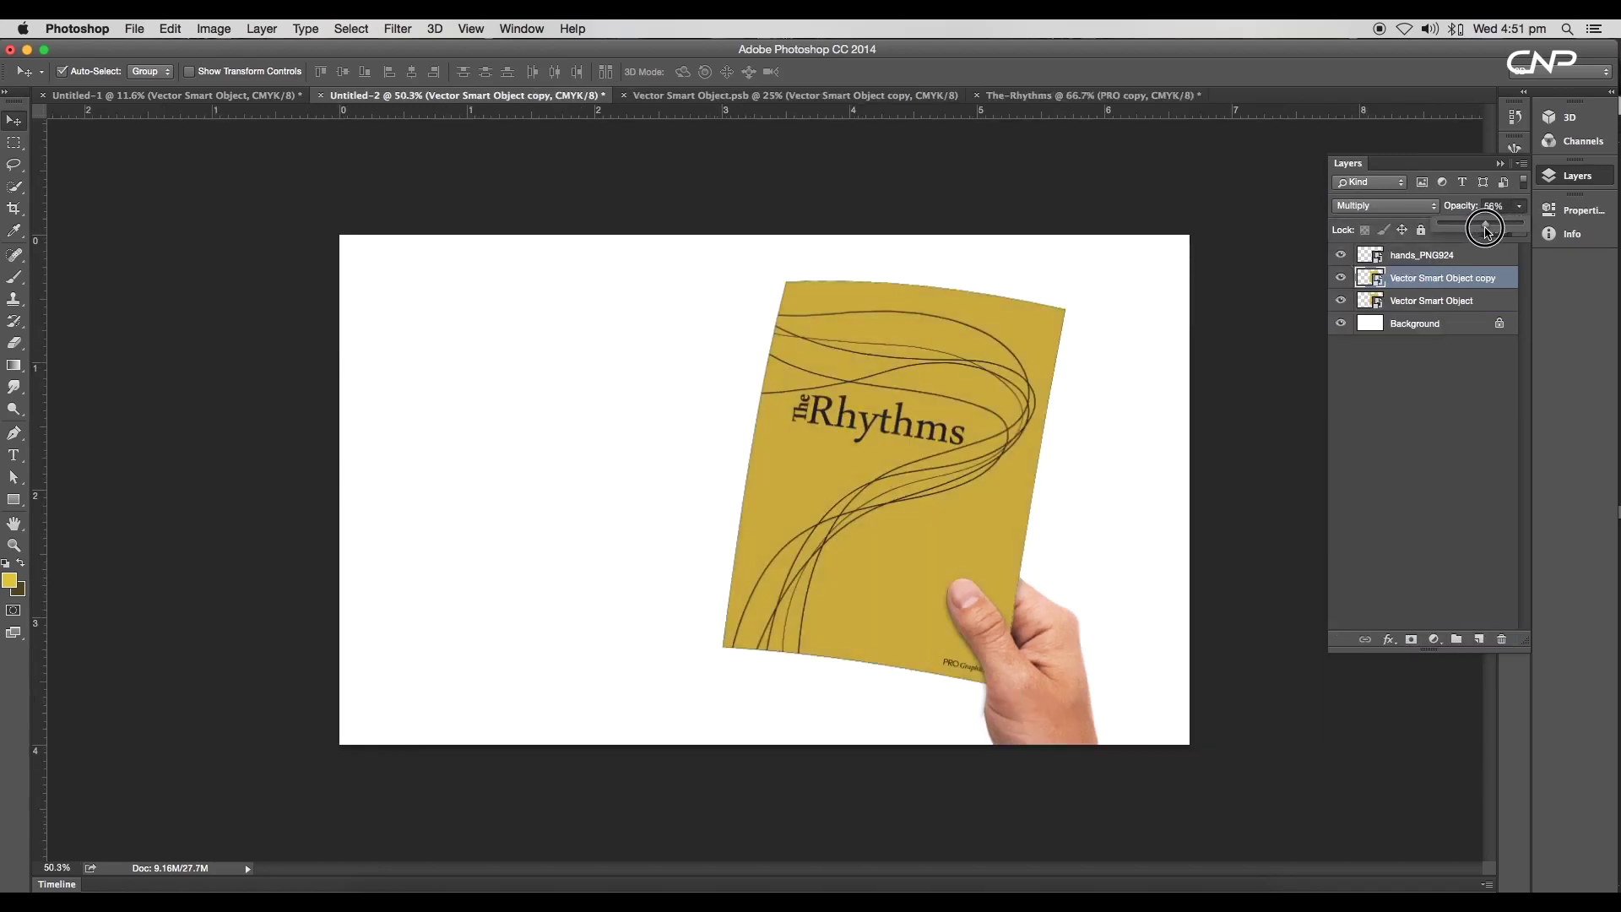
# - Duplicate the Multiply cover copy and set the new layer to Screen at 52% opacity
pyautogui.moveTo(1452, 278); pyautogui.dragTo(1479, 639)
pyautogui.click(1422, 208)
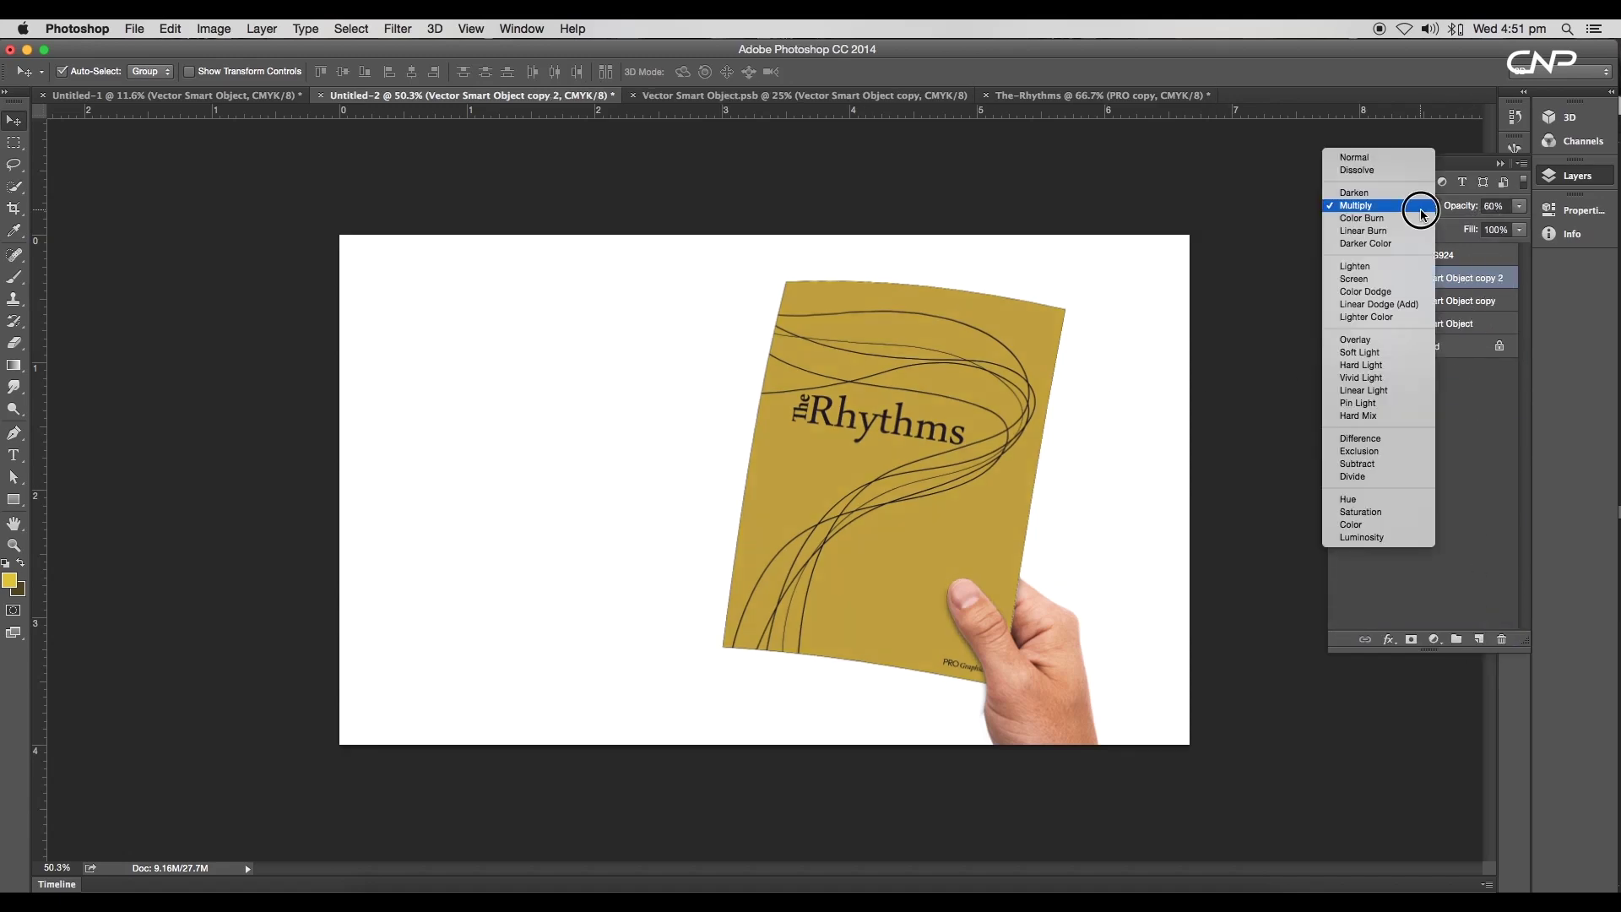
pyautogui.click(1354, 278)
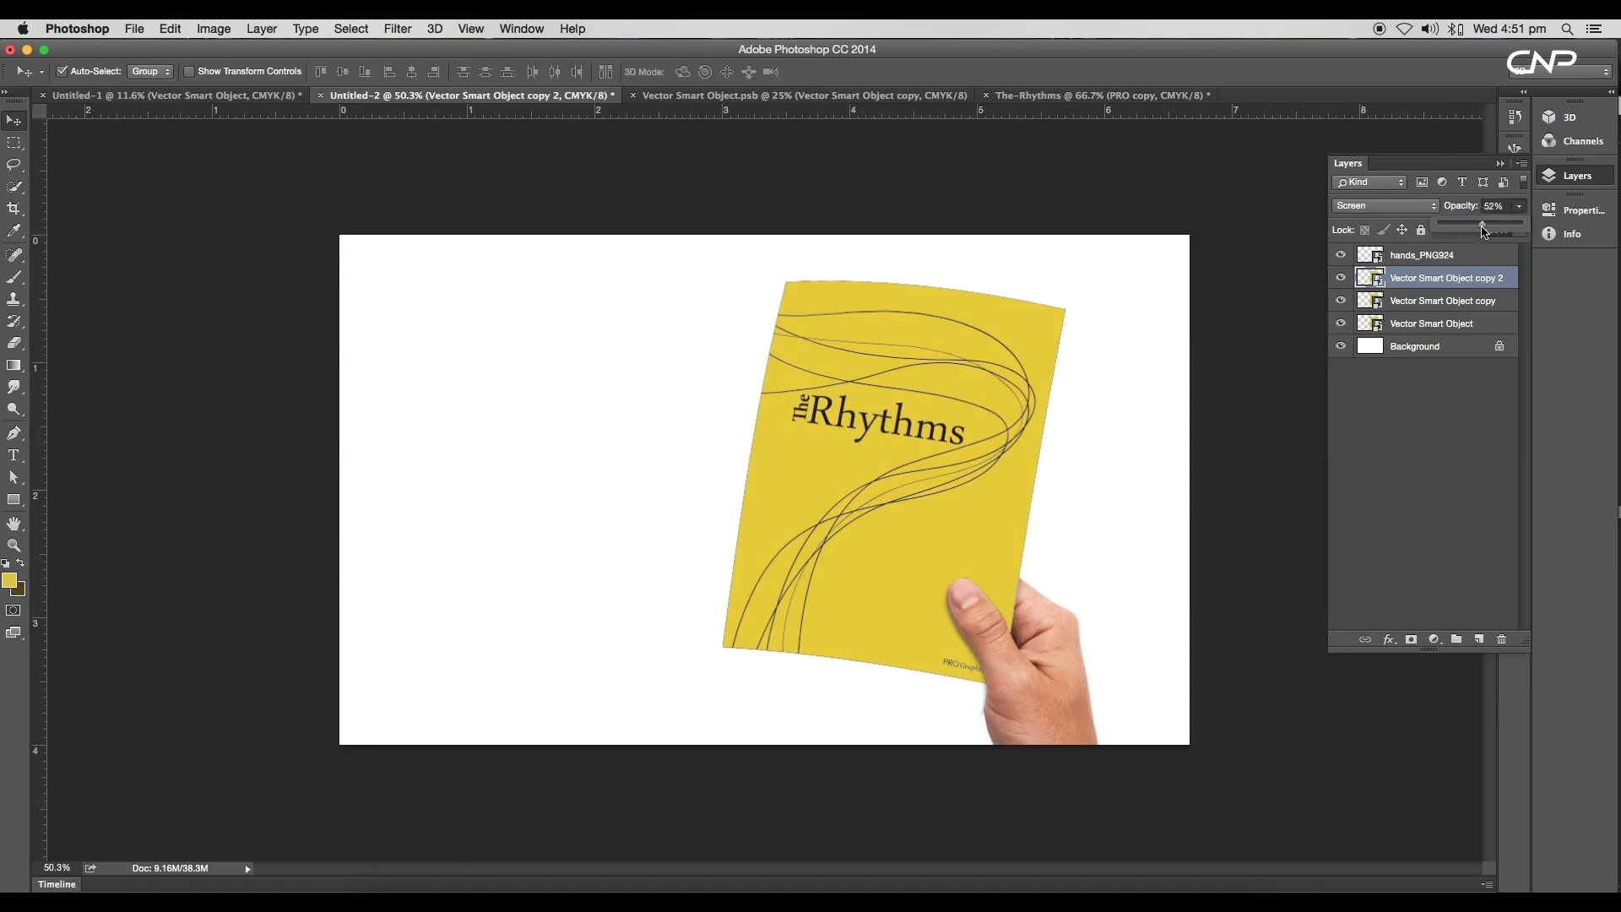
# - Add a layer mask to the Screen copy and paint black along the cover's left side with a soft brush at 22% and 44% opacity
pyautogui.click(1411, 640)
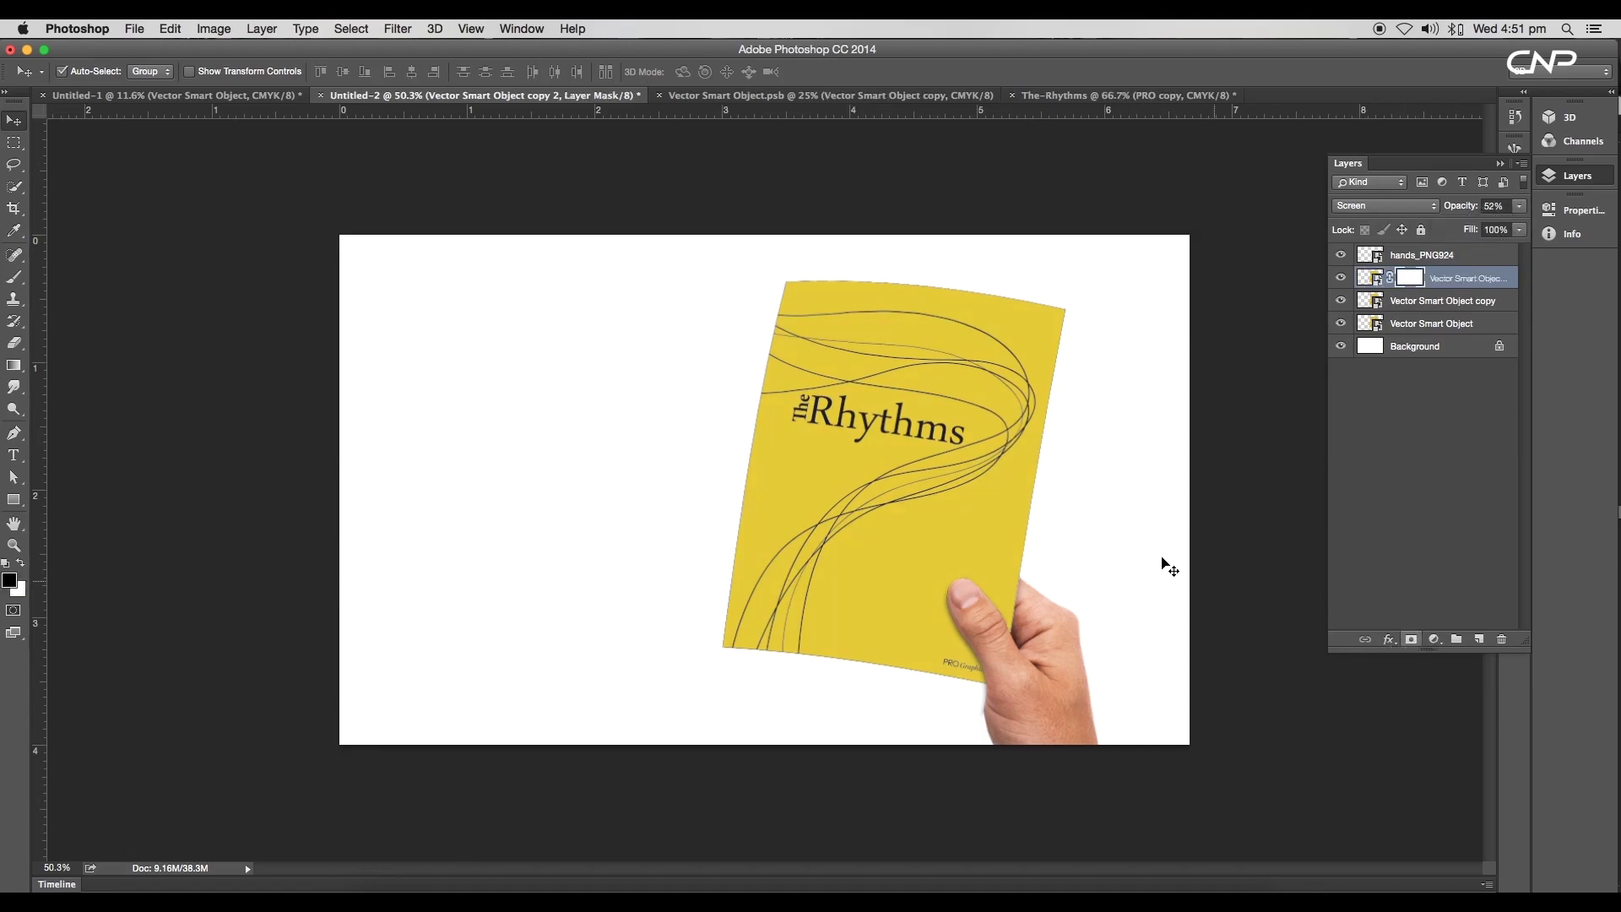
pyautogui.press('super+plus')
pyautogui.press('b')
pyautogui.moveTo(809, 235); pyautogui.dragTo(769, 404)
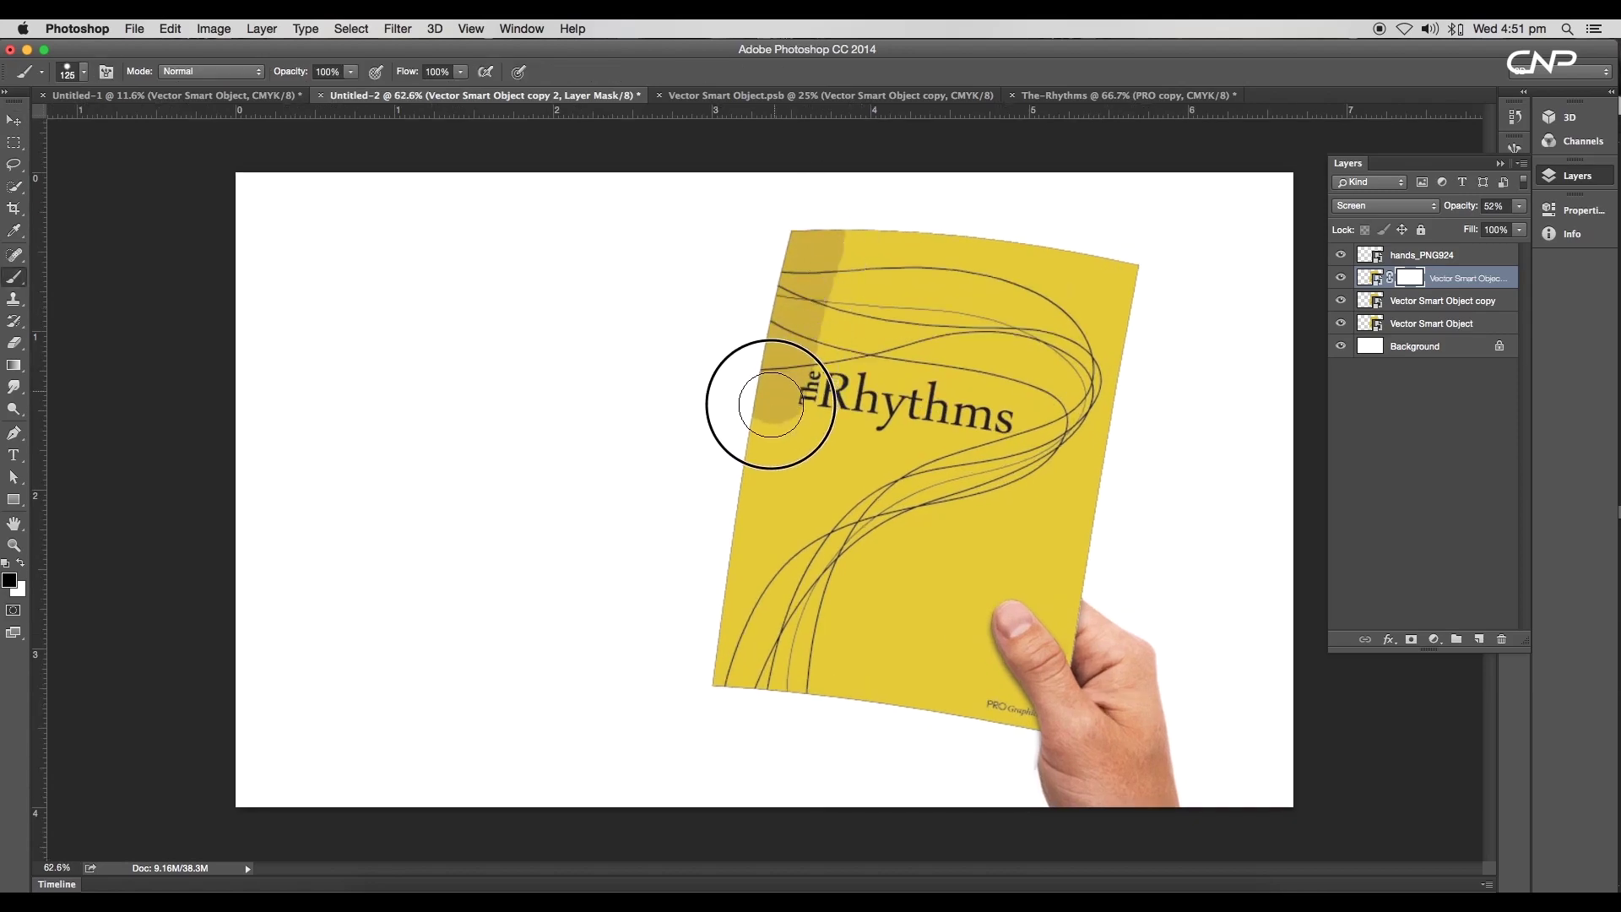
pyautogui.press('super+z')
pyautogui.rightClick(769, 404)
pyautogui.click(708, 553)
pyautogui.click(418, 336)
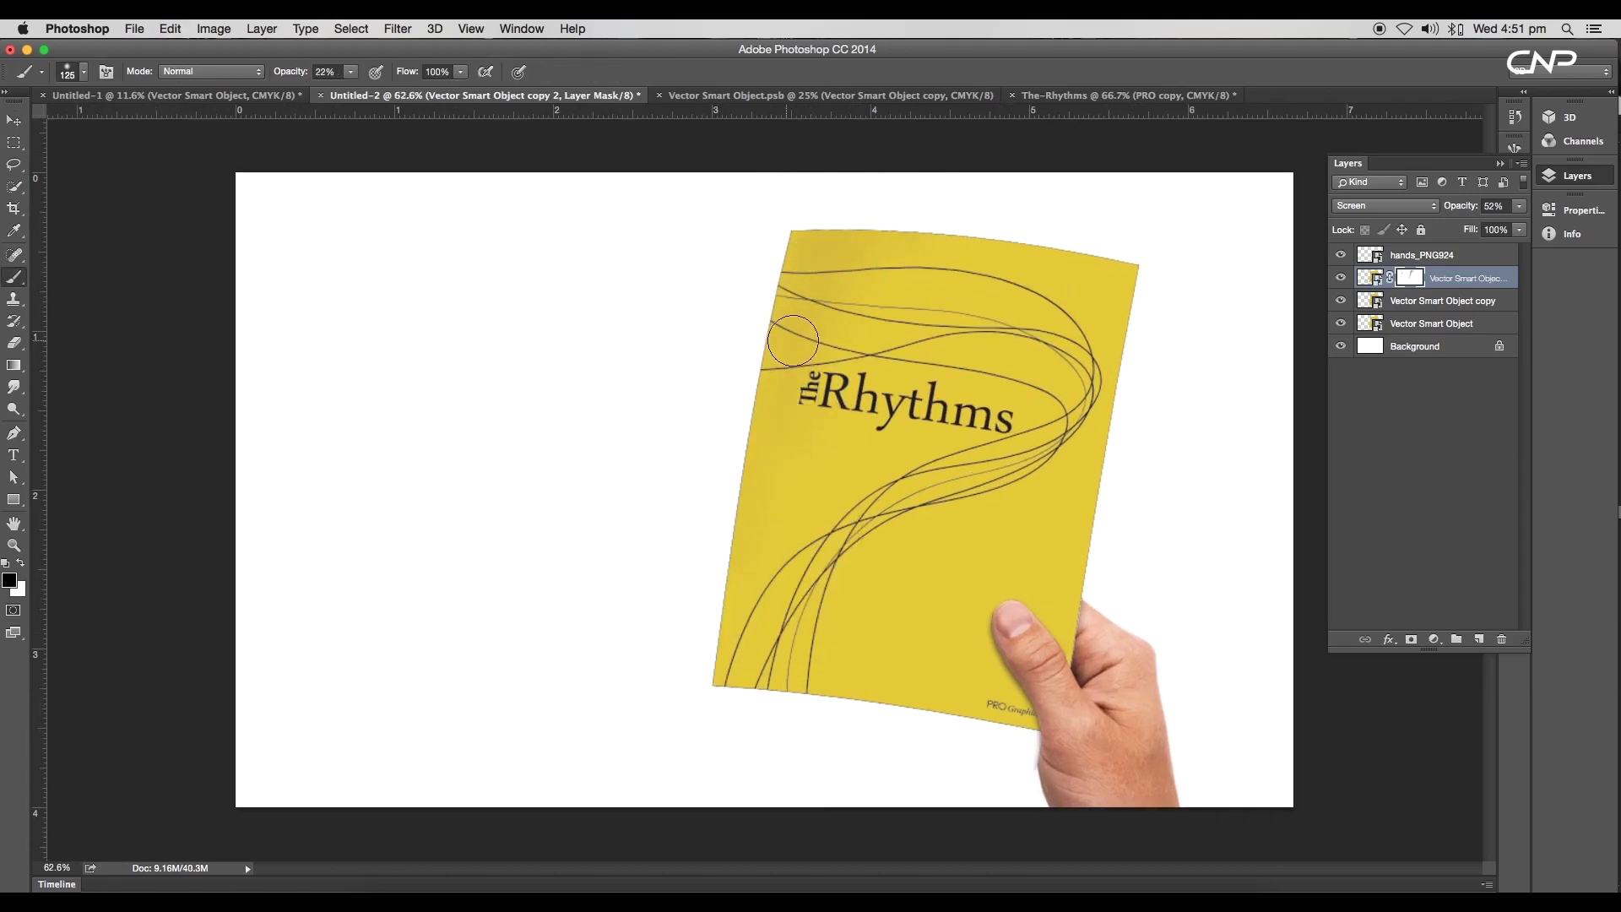
pyautogui.click(732, 704)
pyautogui.moveTo(781, 354)
pyautogui.mouseDown()
pyautogui.moveTo(864, 235)
pyautogui.moveTo(841, 249)
pyautogui.moveTo(810, 228)
pyautogui.moveTo(918, 234)
pyautogui.moveTo(804, 321)
pyautogui.mouseUp()
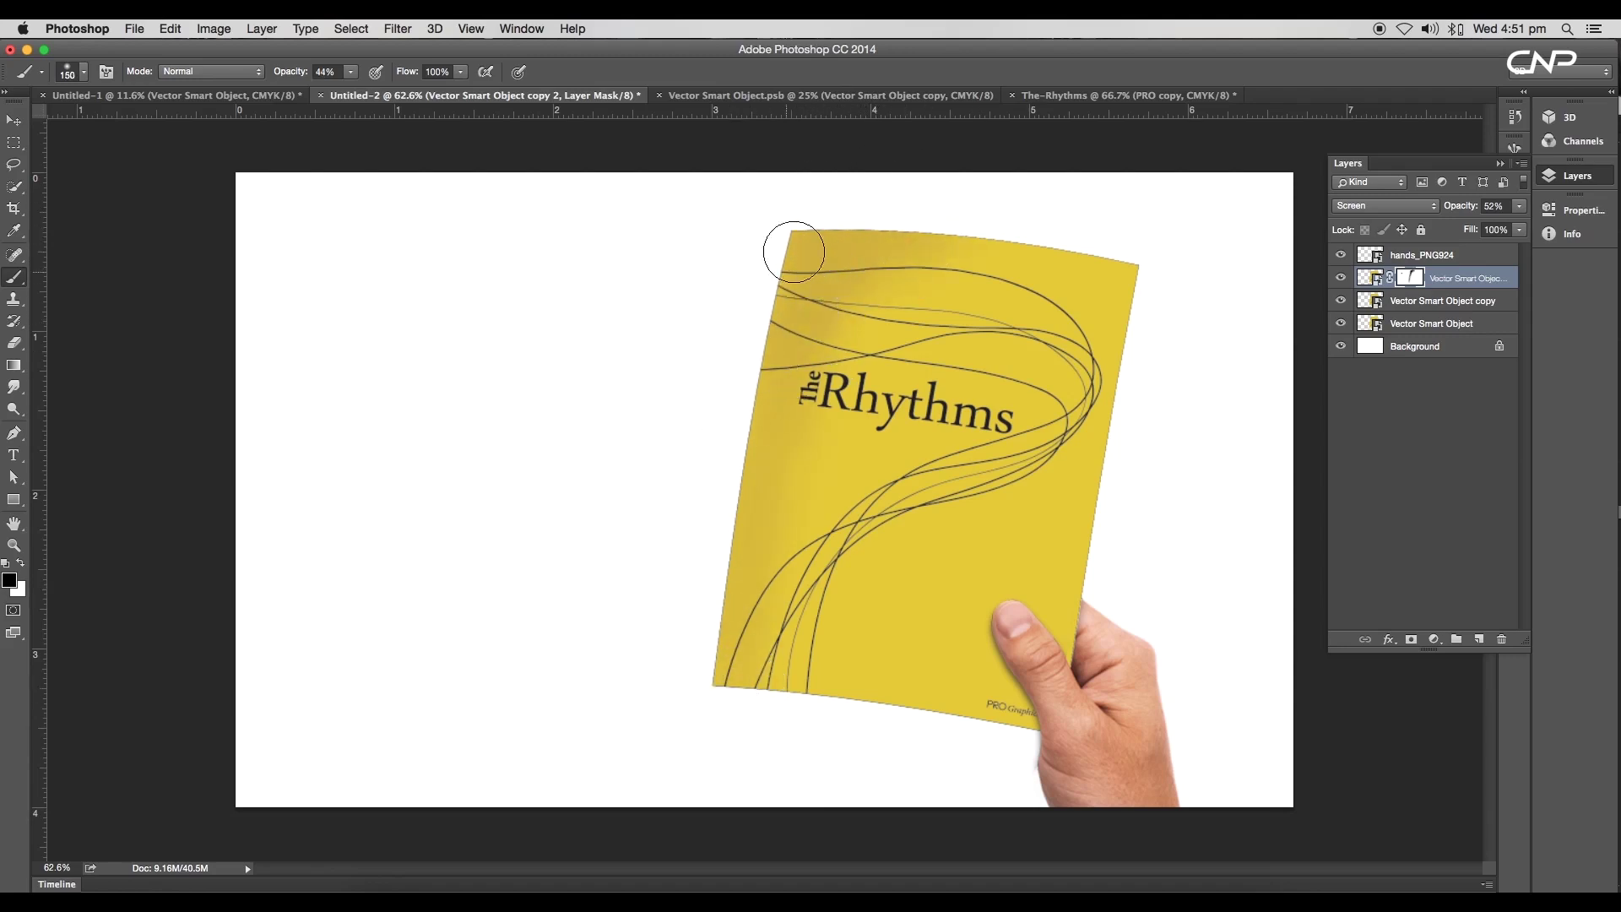
pyautogui.moveTo(792, 258)
pyautogui.mouseDown()
pyautogui.moveTo(756, 709)
pyautogui.moveTo(811, 363)
pyautogui.mouseUp()
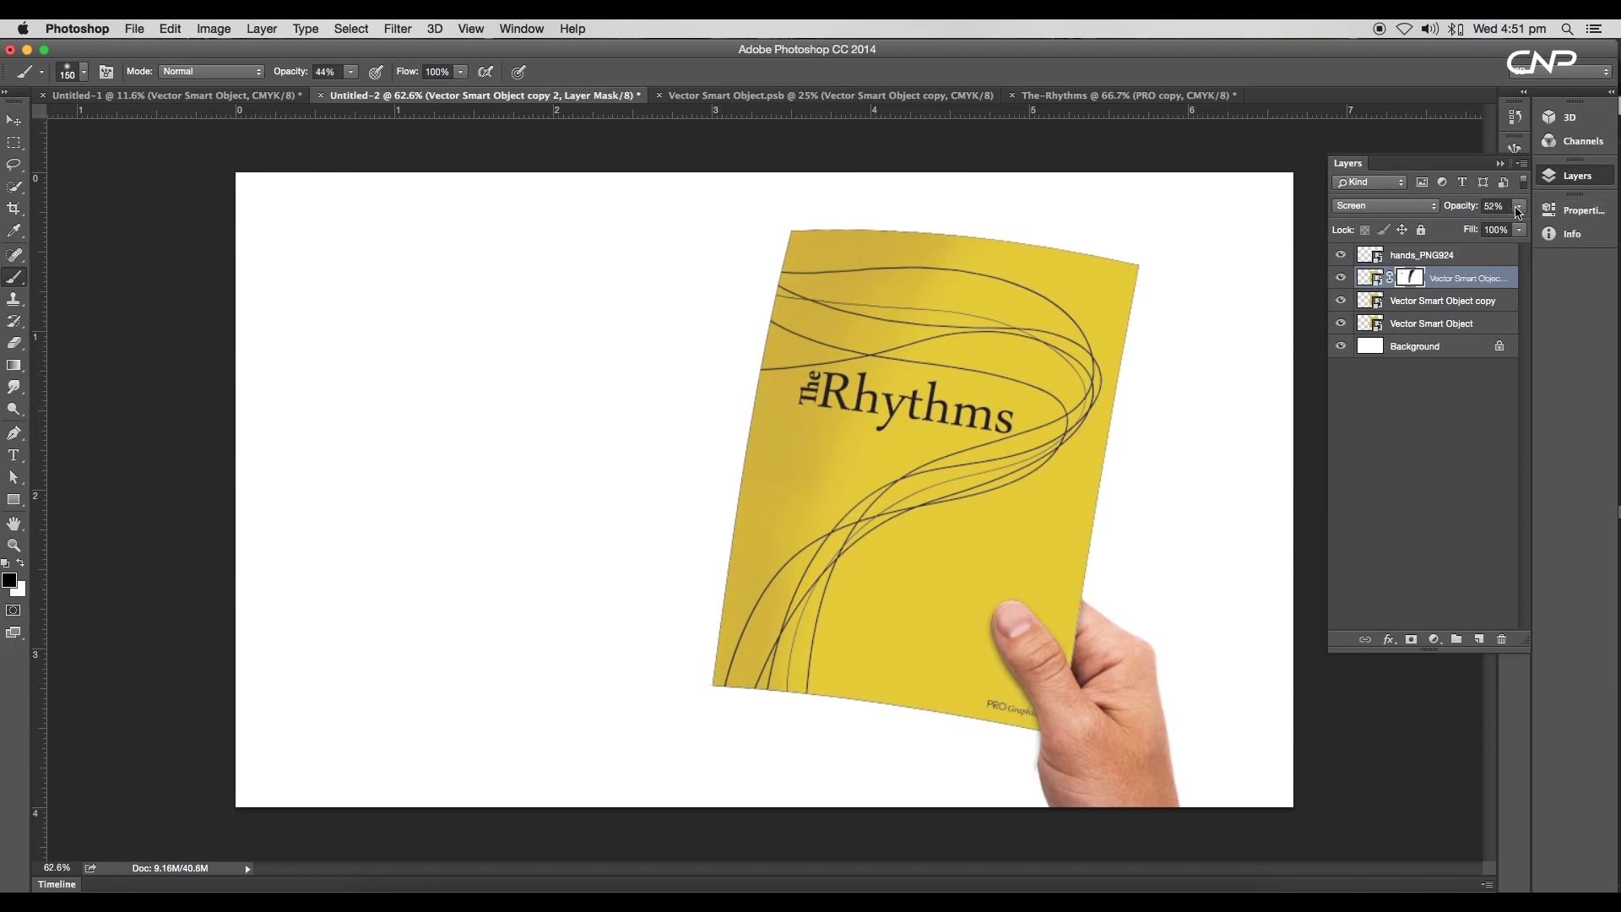
# - Raise the Screen copy's opacity to 79% and touch up its mask near the cover's left edge
pyautogui.moveTo(1518, 206); pyautogui.dragTo(1511, 230)
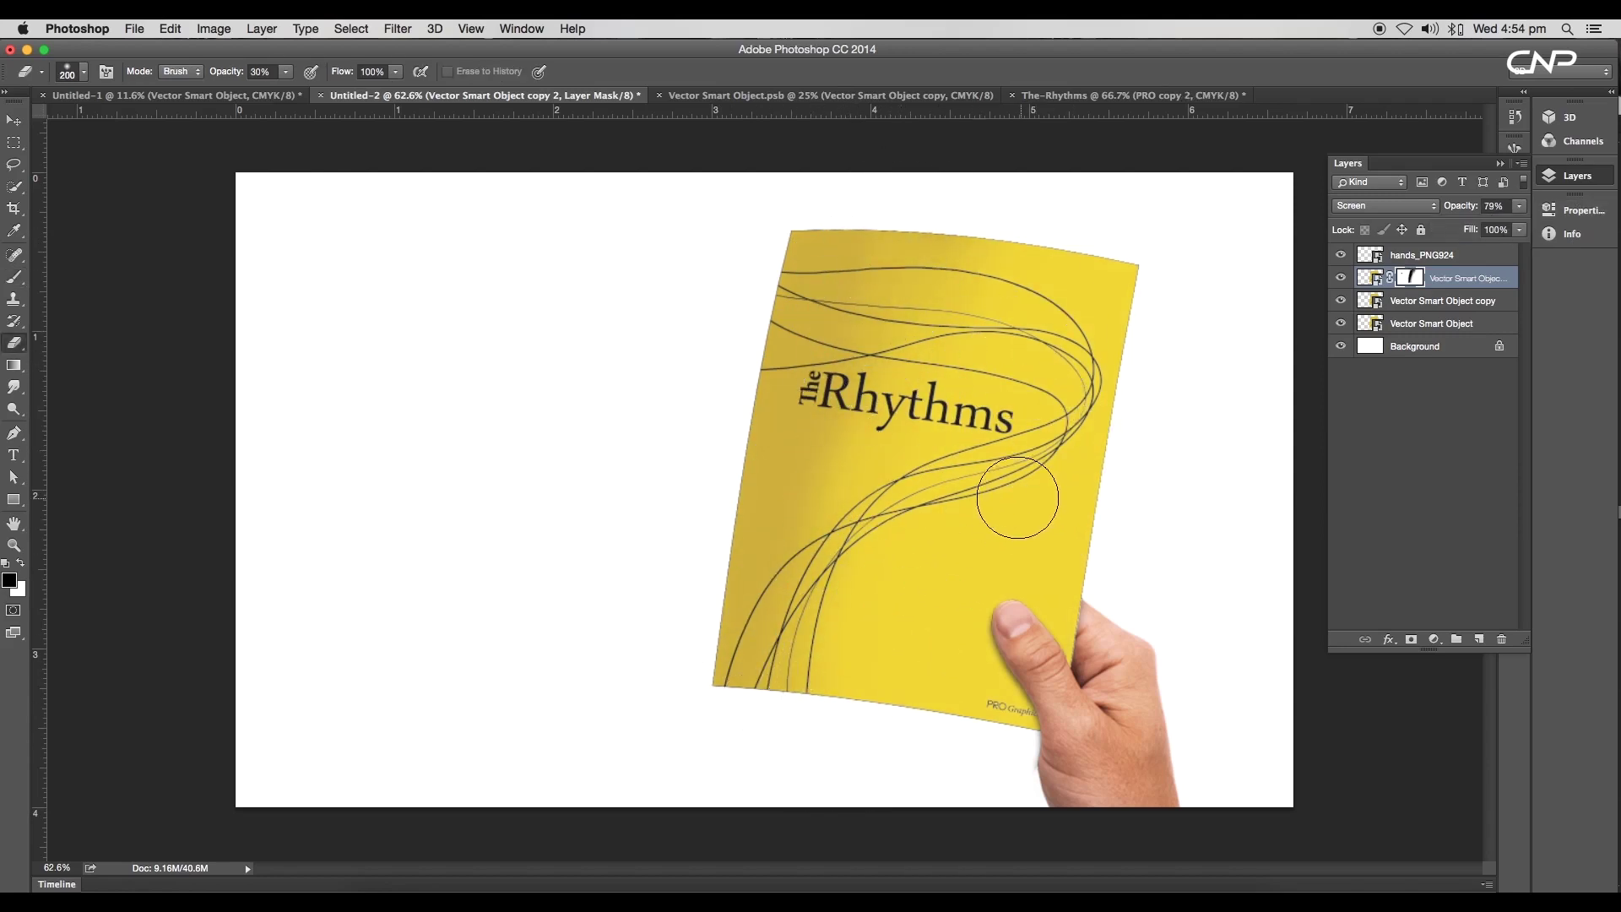
pyautogui.press('b')
pyautogui.click(770, 334)
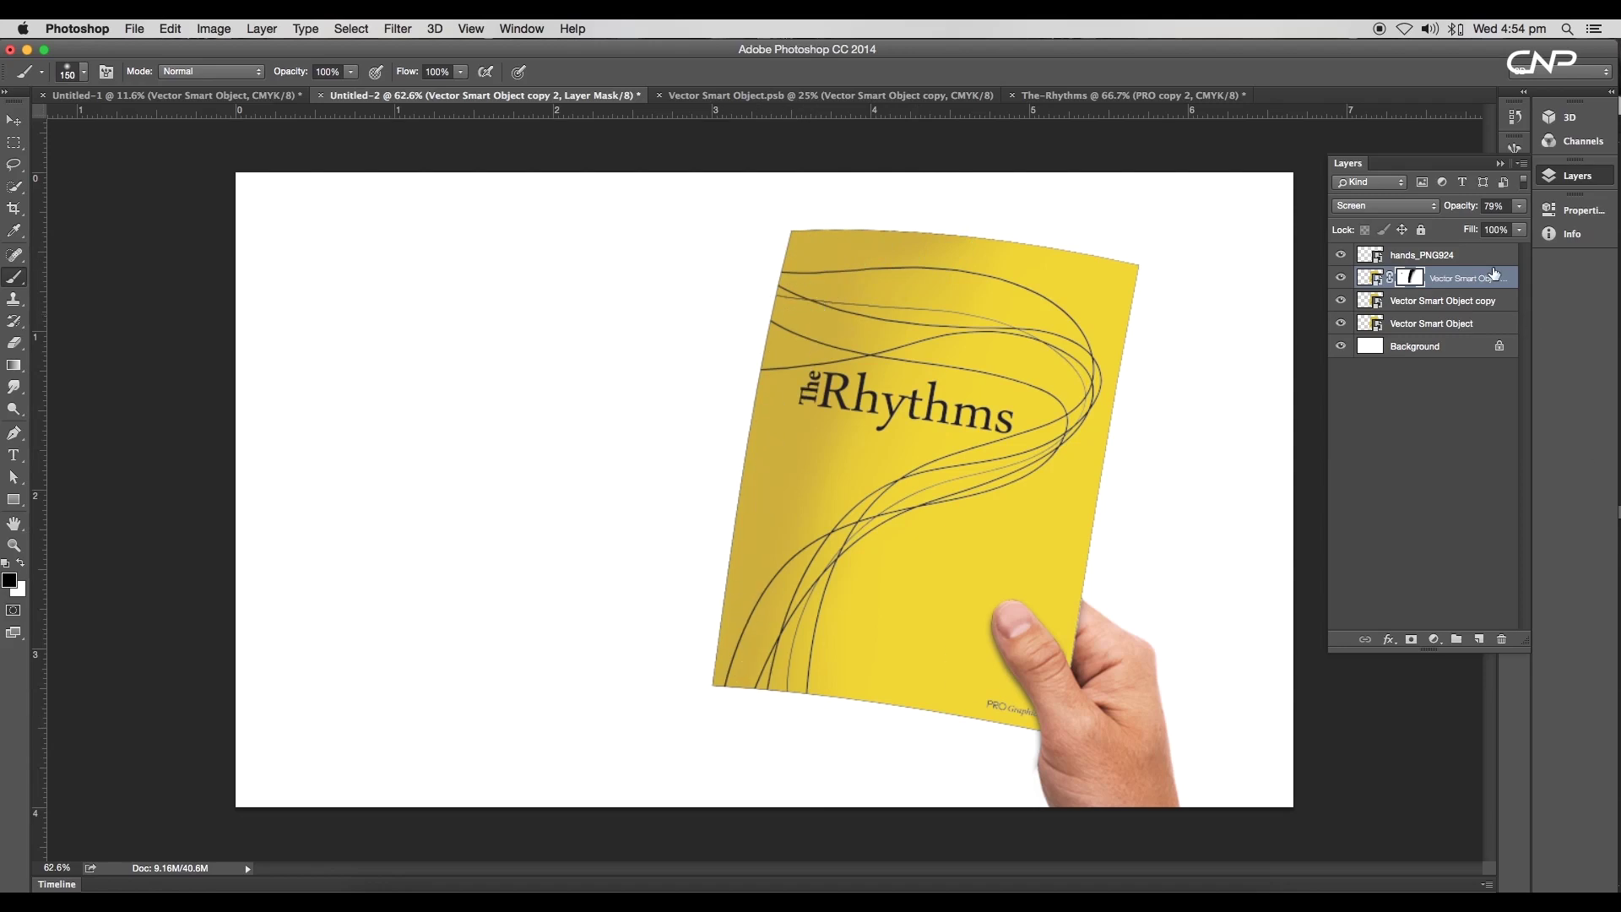
# - Duplicate the masked Screen copy, set the duplicate to Multiply at 81% opacity, and target its mask
pyautogui.moveTo(1494, 272); pyautogui.dragTo(1479, 639)
pyautogui.click(1385, 205)
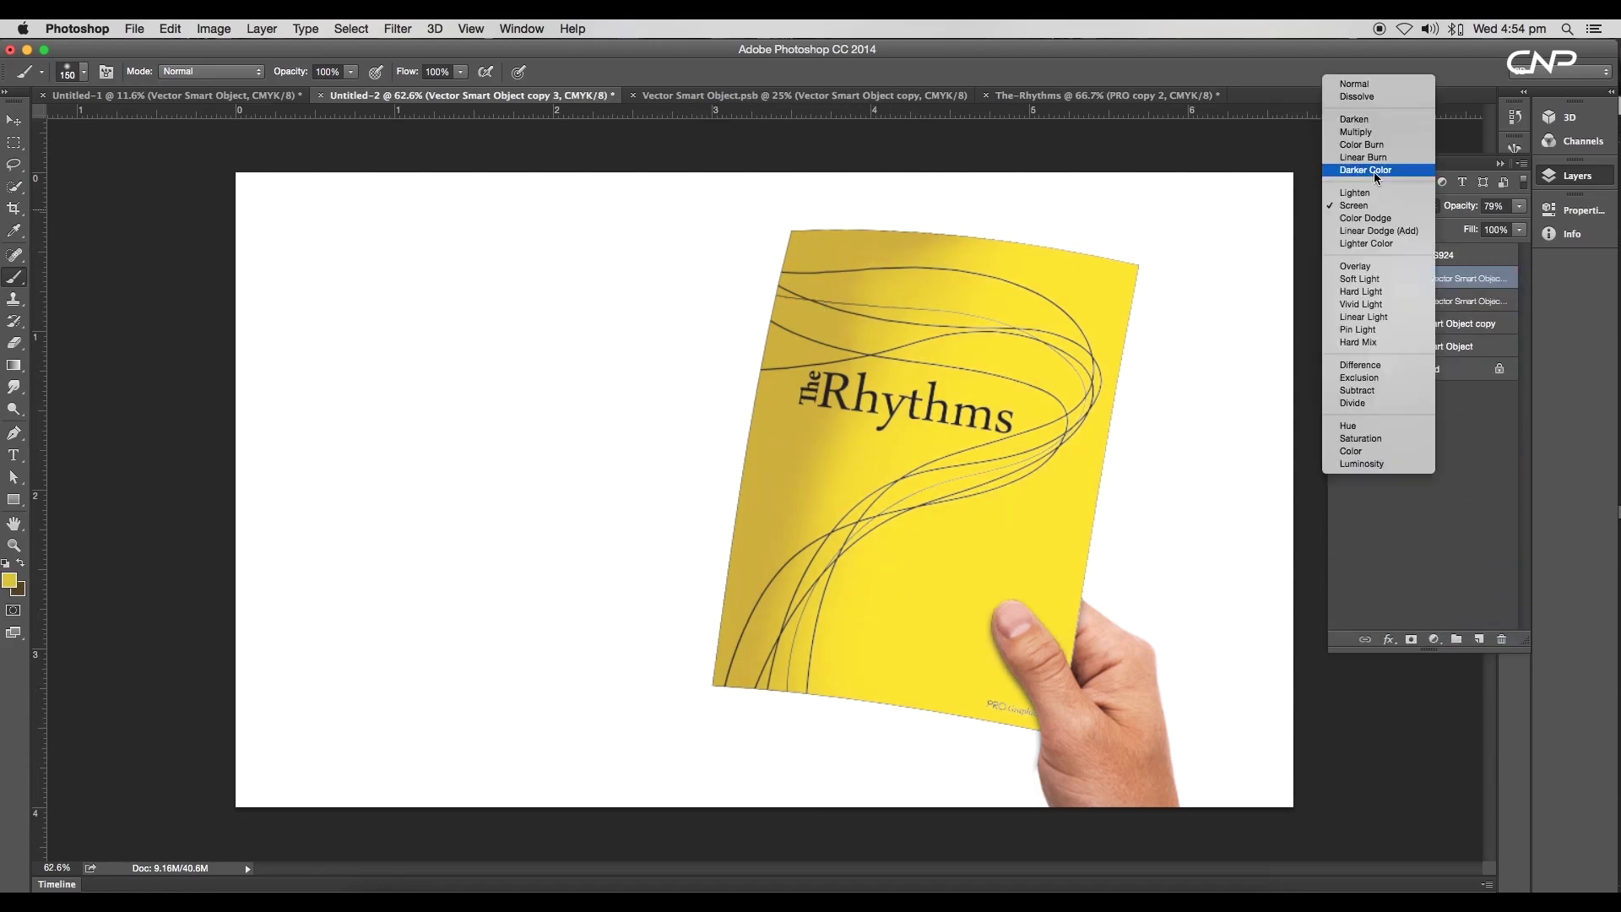
pyautogui.click(1356, 132)
pyautogui.click(1409, 278)
pyautogui.moveTo(1519, 206); pyautogui.dragTo(1507, 227)
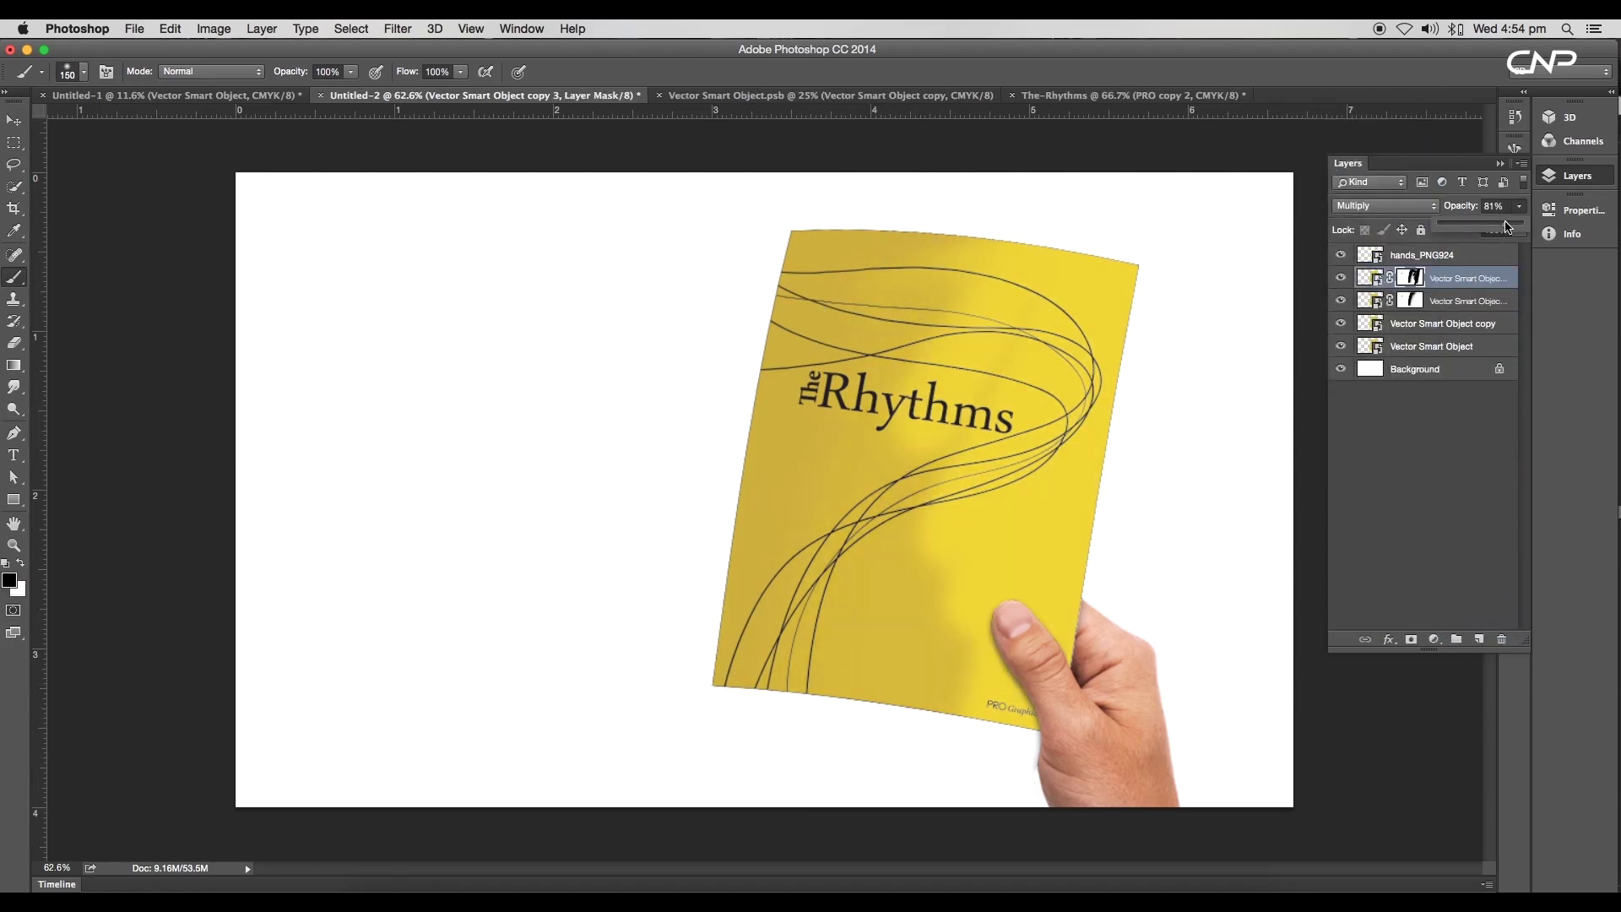
# - Paint black on the new Multiply layer's mask with an enlarged brush to hide its shading across the cover's middle and right side
pyautogui.moveTo(967, 515); pyautogui.dragTo(939, 587)
pyautogui.press(']')
pyautogui.press(']')
pyautogui.press(']')
pyautogui.press(']')
pyautogui.moveTo(872, 474); pyautogui.dragTo(980, 453)
pyautogui.moveTo(986, 706); pyautogui.dragTo(877, 574)
# - Restore shading at the cover's upper-left area by erasing the mask with a 200 px Eraser at 30% opacity
pyautogui.press('[')
pyautogui.press('[')
pyautogui.press('[')
pyautogui.press('[')
pyautogui.press('e')
pyautogui.press('[')
pyautogui.press('[')
pyautogui.press('[')
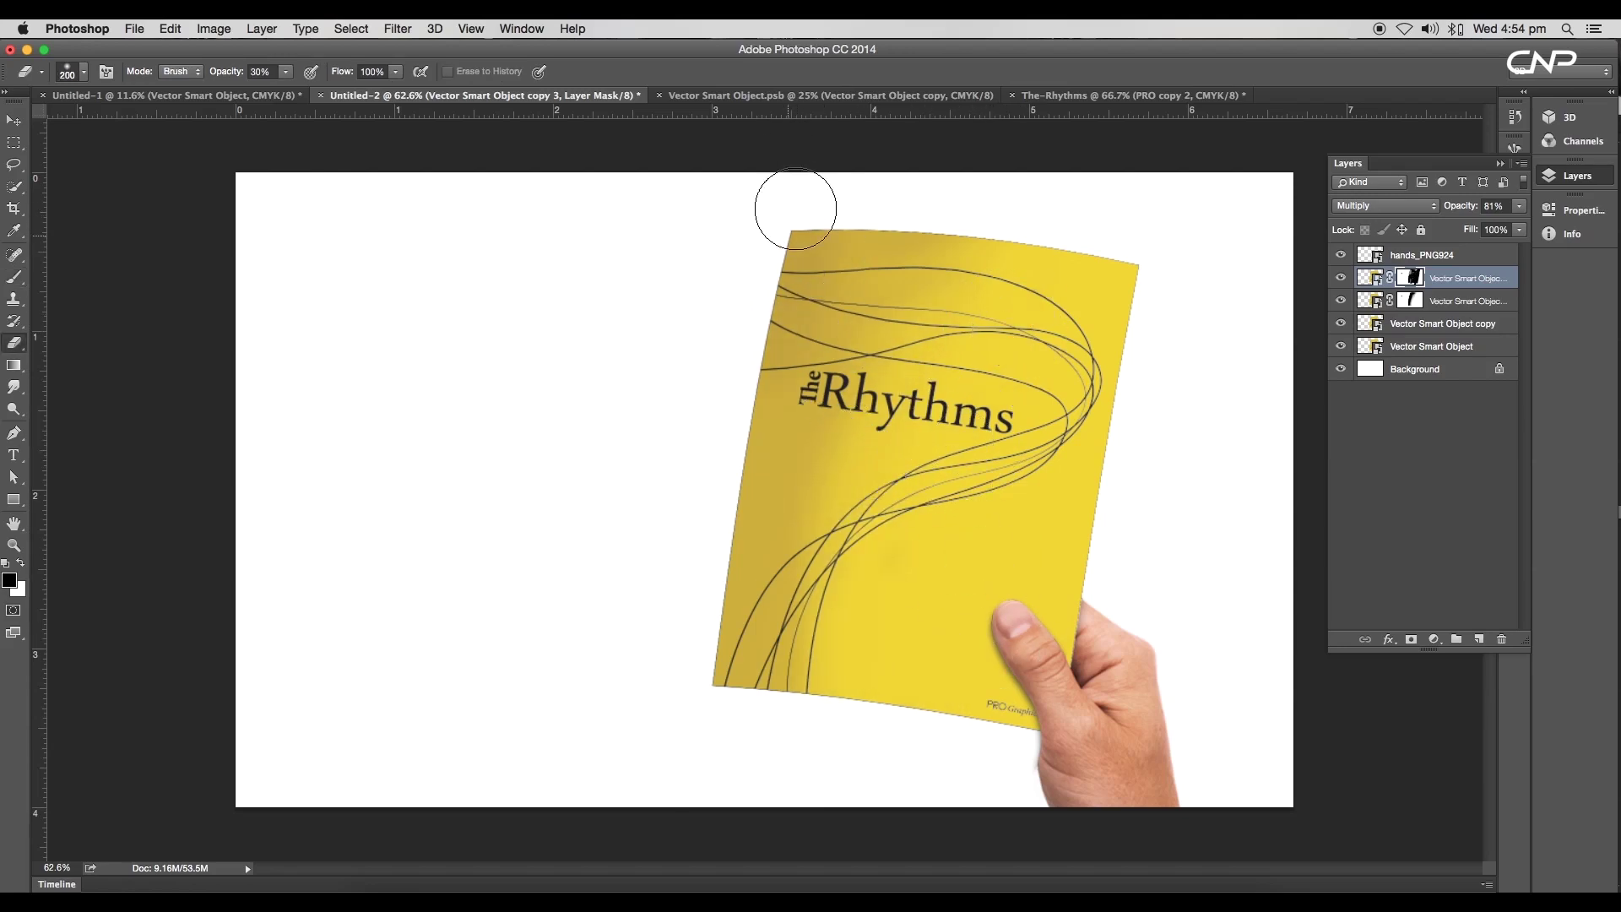
pyautogui.moveTo(796, 208)
pyautogui.mouseDown()
pyautogui.moveTo(777, 332)
pyautogui.moveTo(933, 229)
pyautogui.moveTo(859, 326)
pyautogui.mouseUp()
# - Touch up the mask near the cover's top edge and clear the smudge at its centre with a small 80 px brush
pyautogui.press('b')
pyautogui.rightClick(922, 251)
pyautogui.click(1003, 392)
pyautogui.click(895, 262)
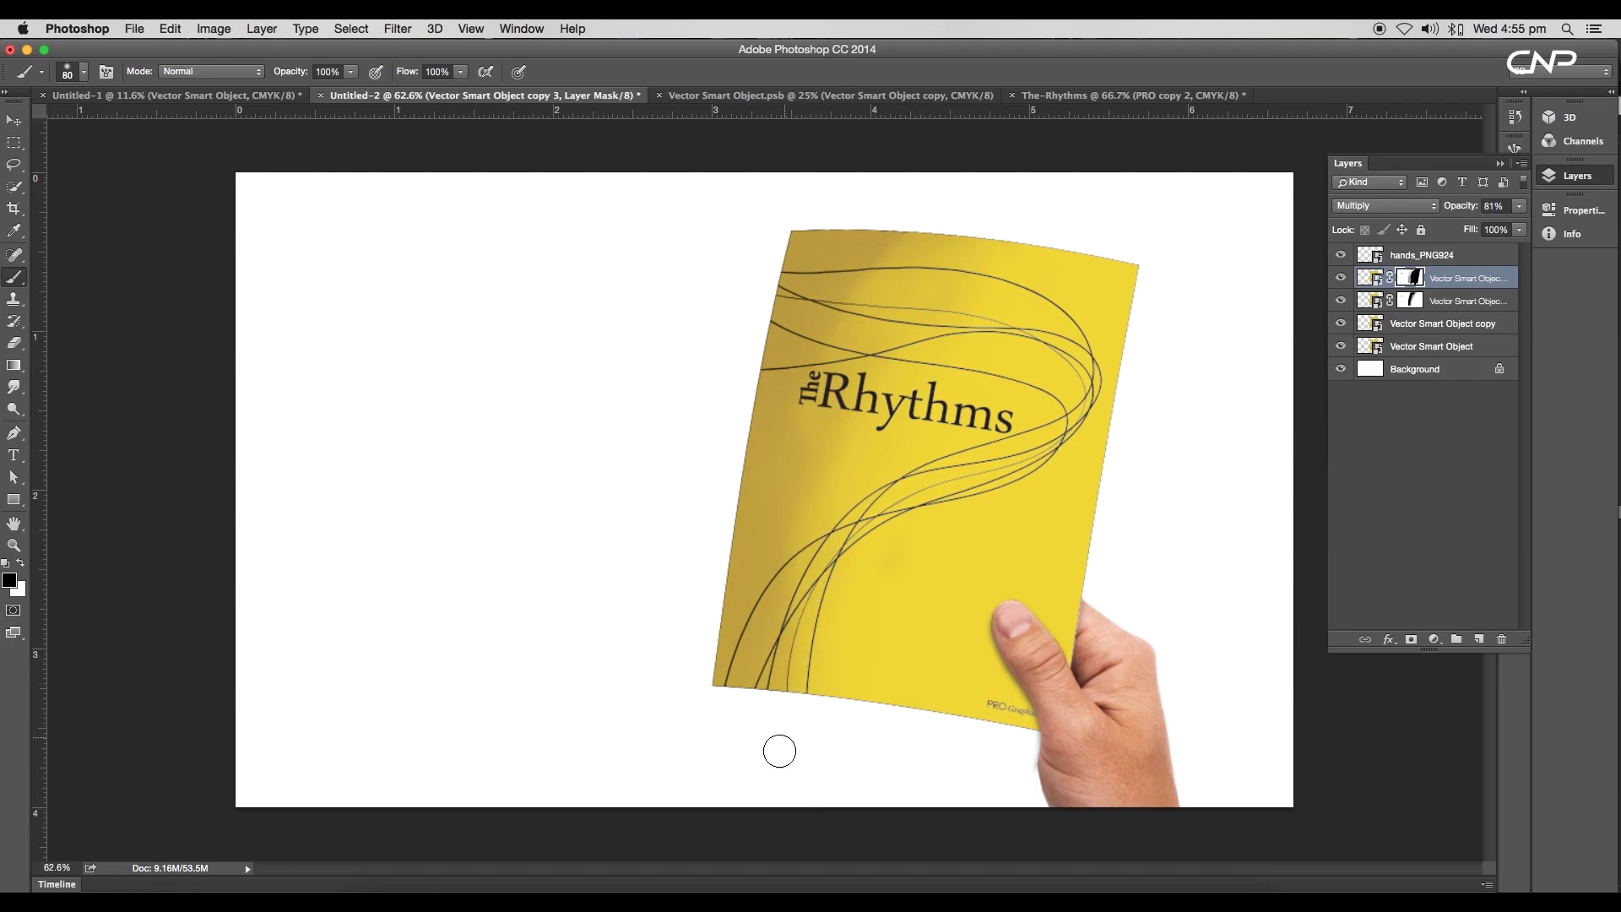
pyautogui.click(890, 558)
# - Duplicate the masked Multiply layer and paint black on the duplicate's mask over the upper-left area with a 150 px brush
pyautogui.scroll(-1, 823, 367)
pyautogui.press(']')
pyautogui.press(']')
pyautogui.press(']')
pyautogui.press(']')
pyautogui.moveTo(1408, 283)
pyautogui.mouseDown()
pyautogui.moveTo(1450, 629)
pyautogui.moveTo(1478, 639)
pyautogui.mouseUp()
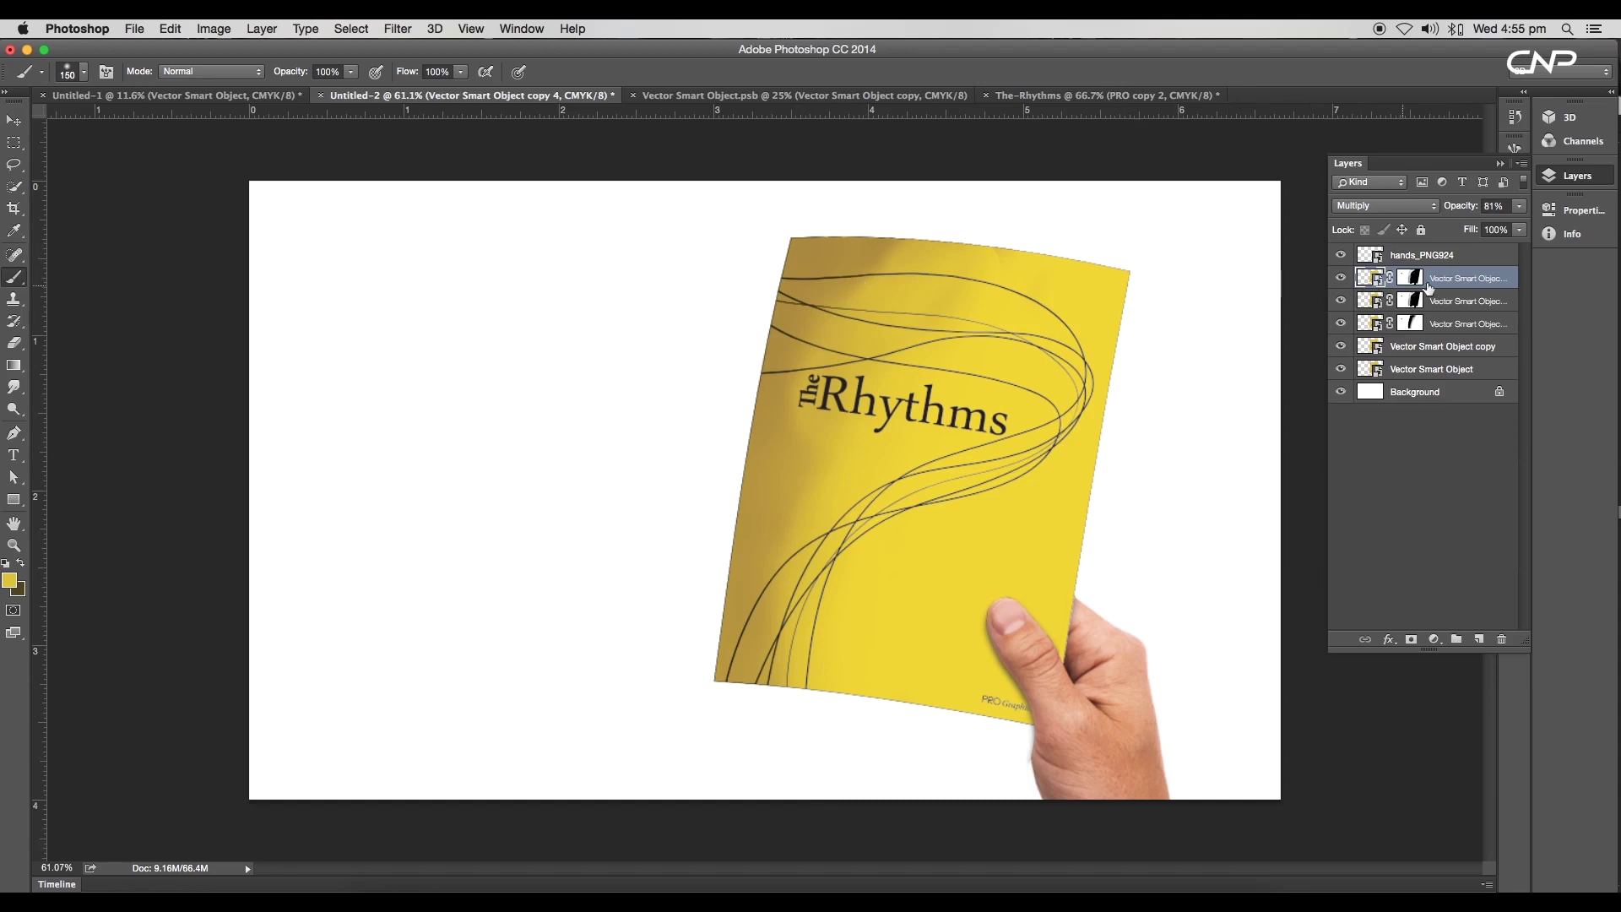
pyautogui.click(1408, 278)
pyautogui.moveTo(876, 267); pyautogui.dragTo(819, 347)
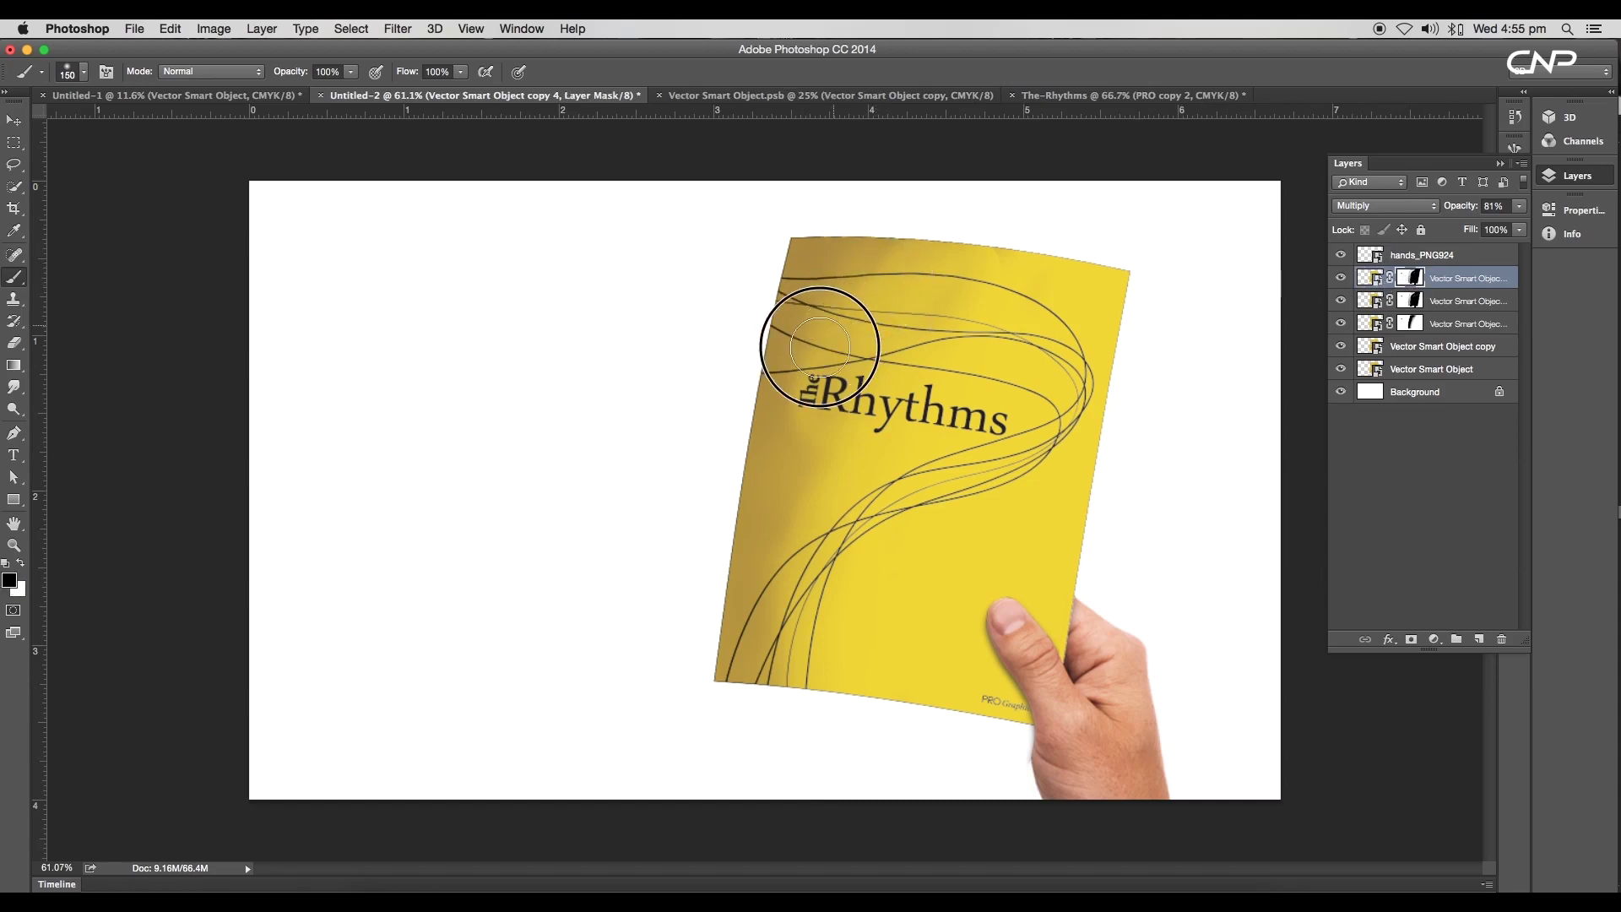
pyautogui.press('e')
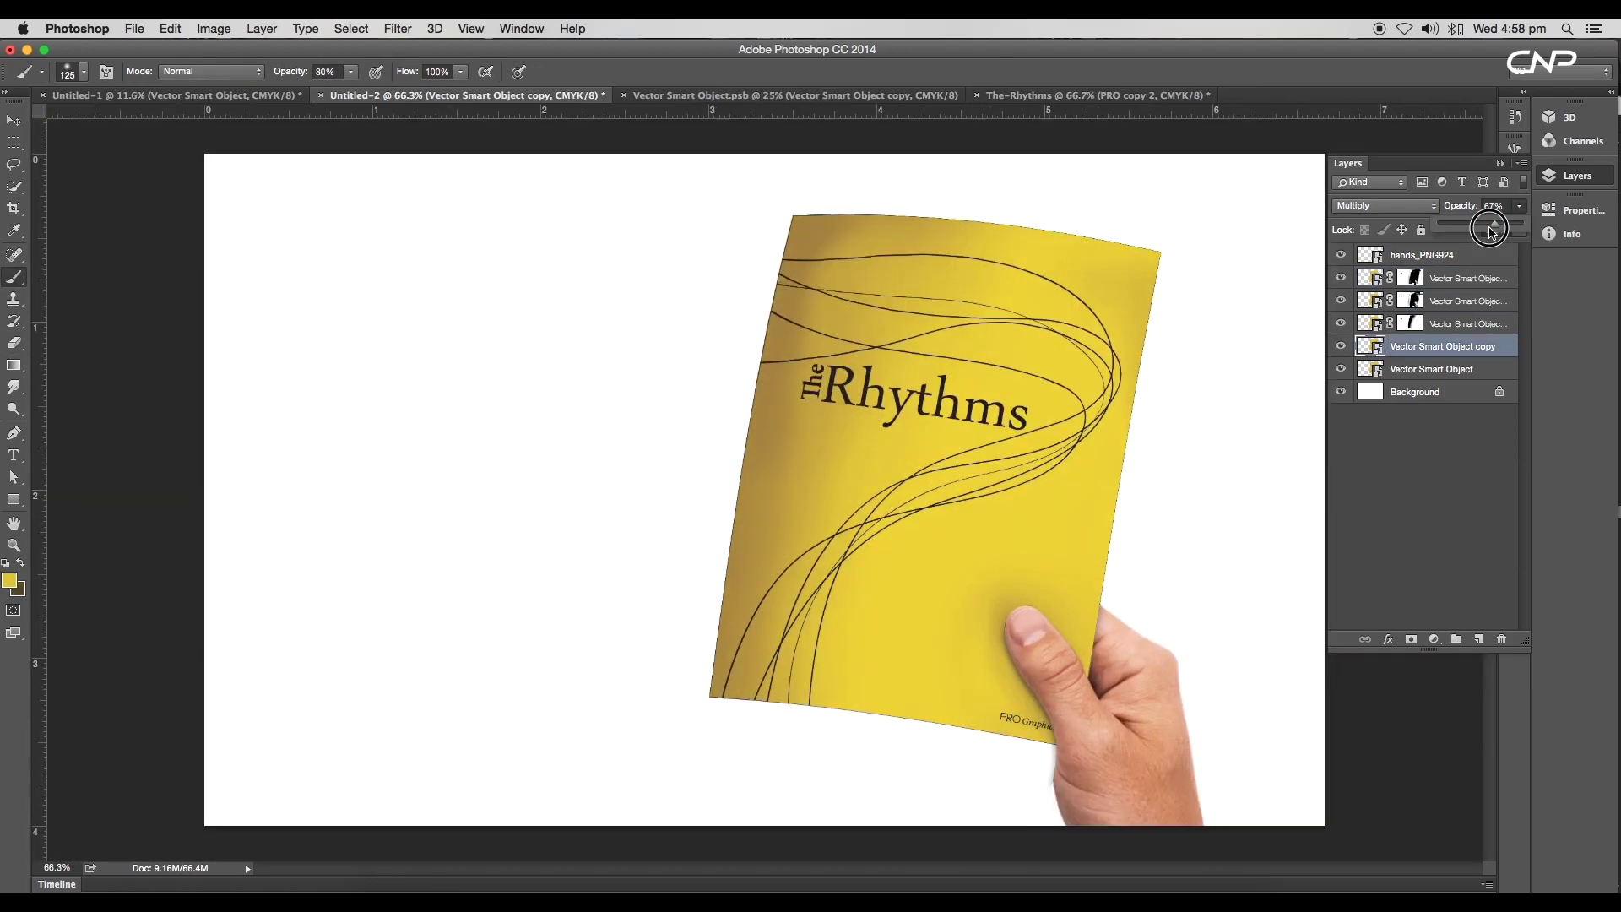
# - Increase the opacity of the unmasked Multiply cover copy and duplicate the original cover layer beneath it
pyautogui.moveTo(1490, 225); pyautogui.dragTo(1516, 226)
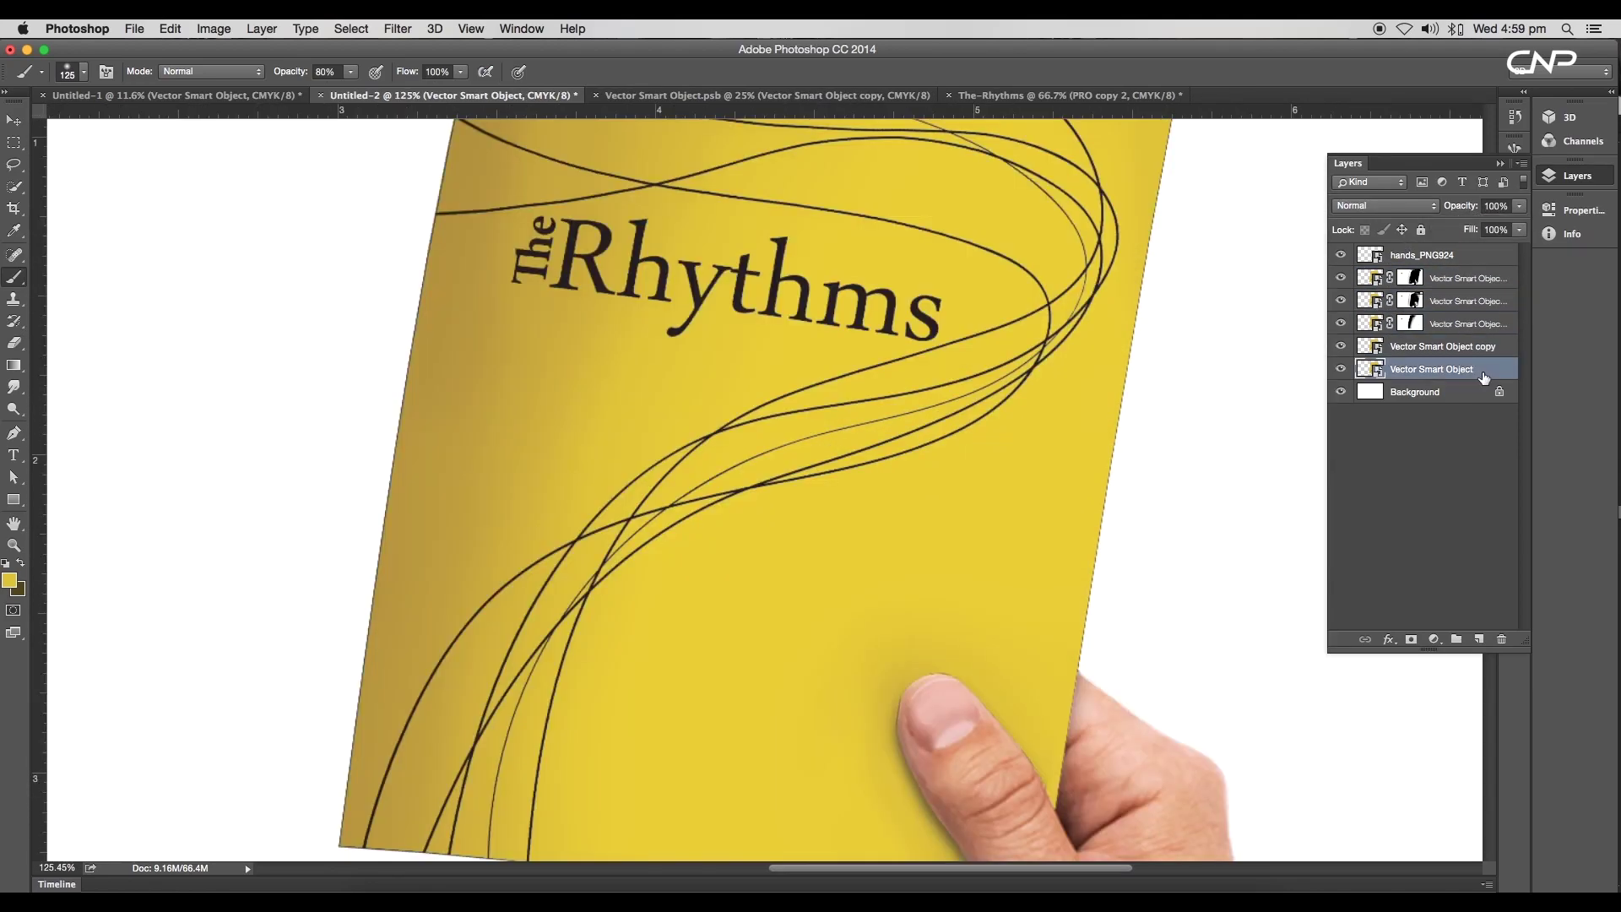
pyautogui.moveTo(1484, 371); pyautogui.dragTo(1479, 639)
# - Warp the lowest cover layer so a thin curved strip extends below the front cover's bottom edge
pyautogui.click(1426, 394)
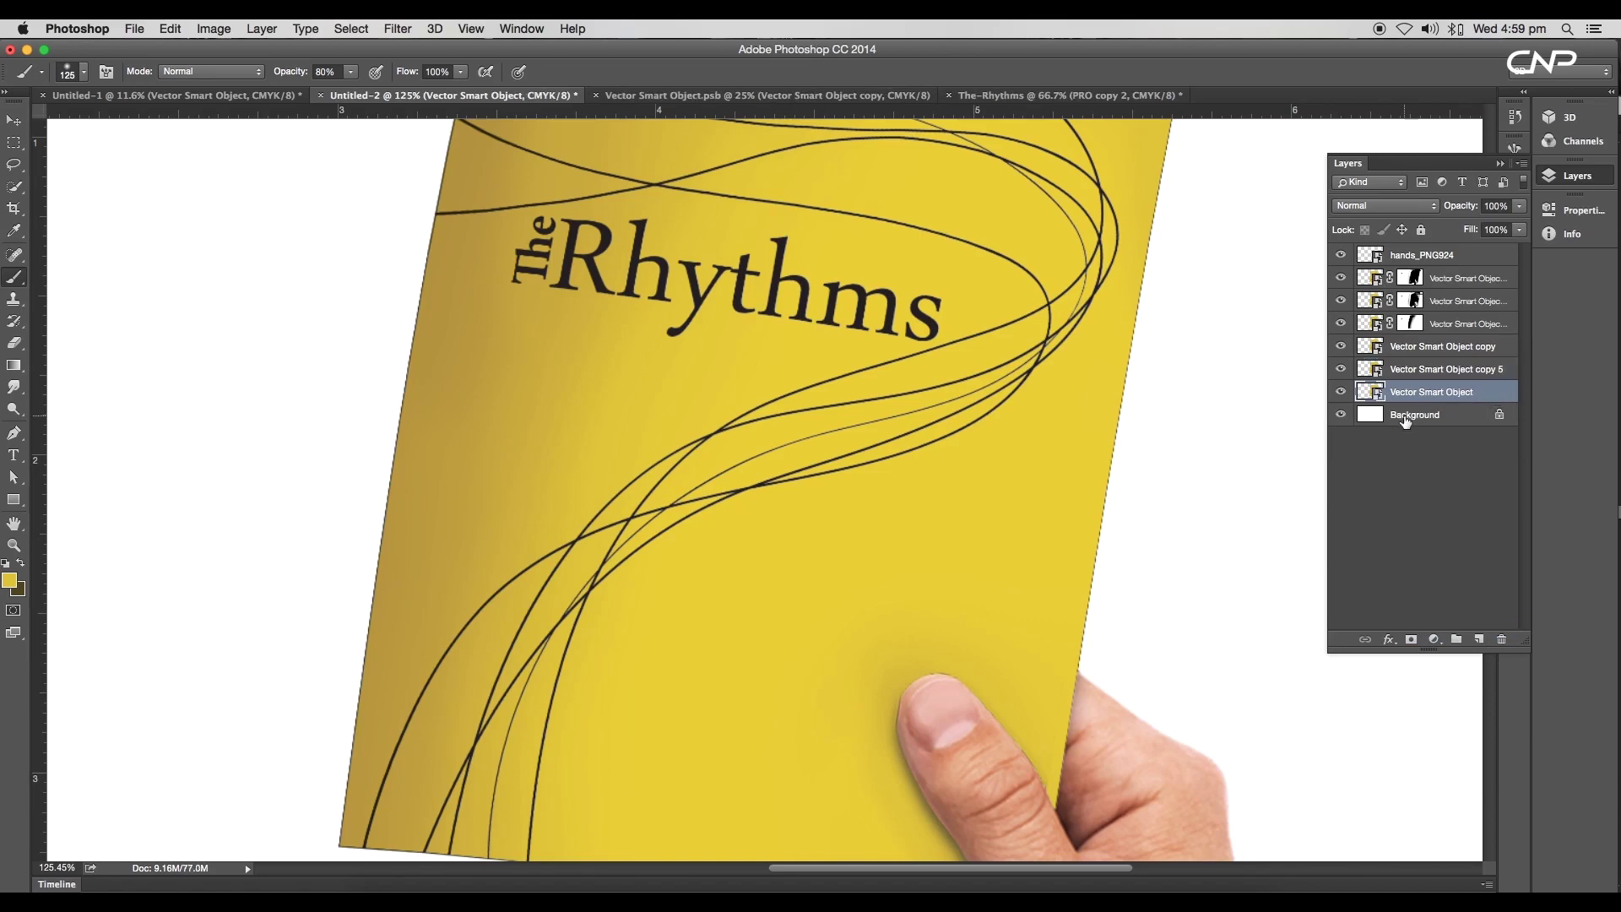
pyautogui.press('super+t')
pyautogui.press('super+0')
pyautogui.rightClick(981, 420)
pyautogui.click(1008, 544)
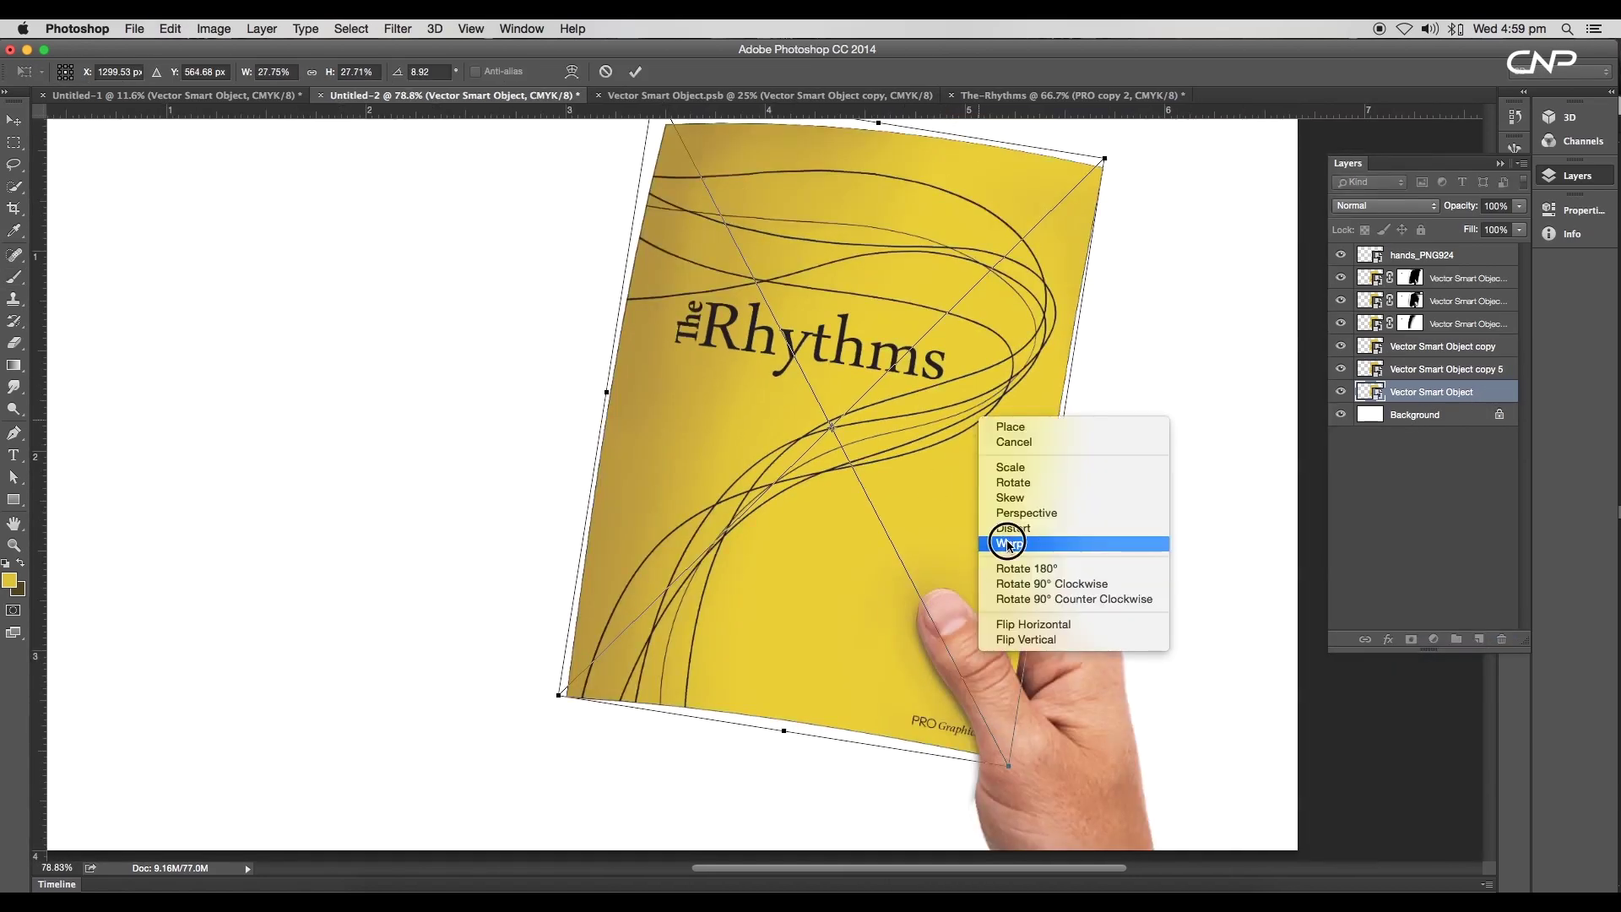
pyautogui.moveTo(923, 662); pyautogui.dragTo(965, 442)
pyautogui.scroll(5, 767, 484)
pyautogui.moveTo(745, 485); pyautogui.dragTo(361, 479)
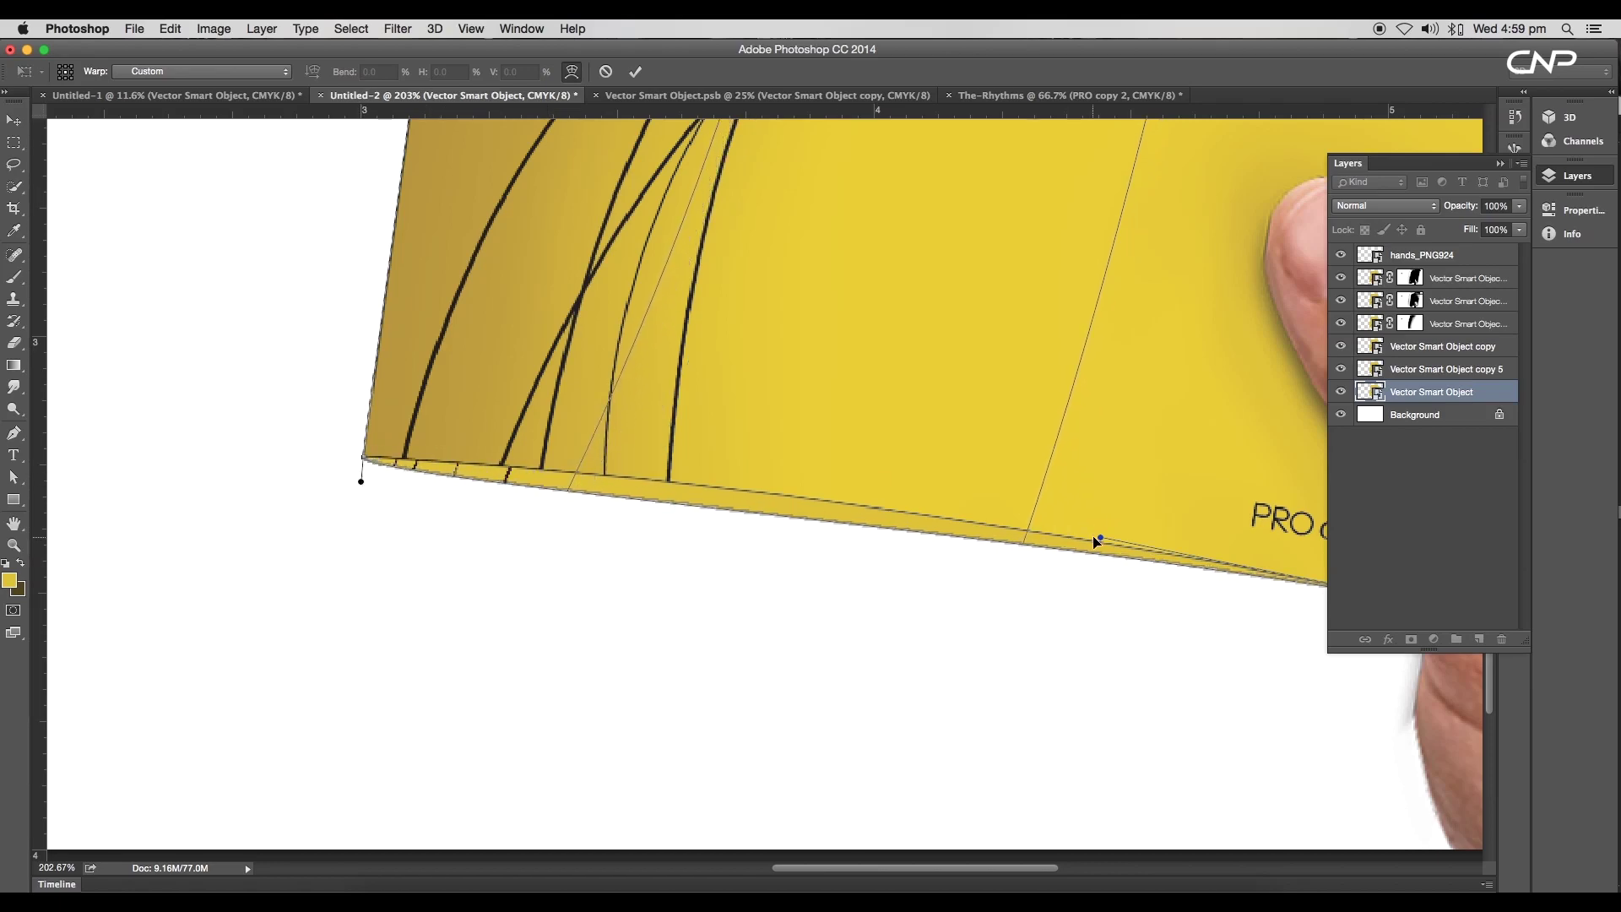
pyautogui.moveTo(1099, 538); pyautogui.dragTo(1129, 532)
# - Finish the warp by pushing the lowest cover layer slightly beyond the front cover's right edge, then apply it
pyautogui.scroll(-3, 1129, 532)
pyautogui.moveTo(1129, 422); pyautogui.dragTo(713, 730)
pyautogui.moveTo(1028, 535); pyautogui.dragTo(1020, 857)
pyautogui.moveTo(959, 684); pyautogui.dragTo(966, 678)
pyautogui.moveTo(878, 827); pyautogui.dragTo(925, 168)
pyautogui.scroll(4, 916, 624)
pyautogui.scroll(-5, 915, 592)
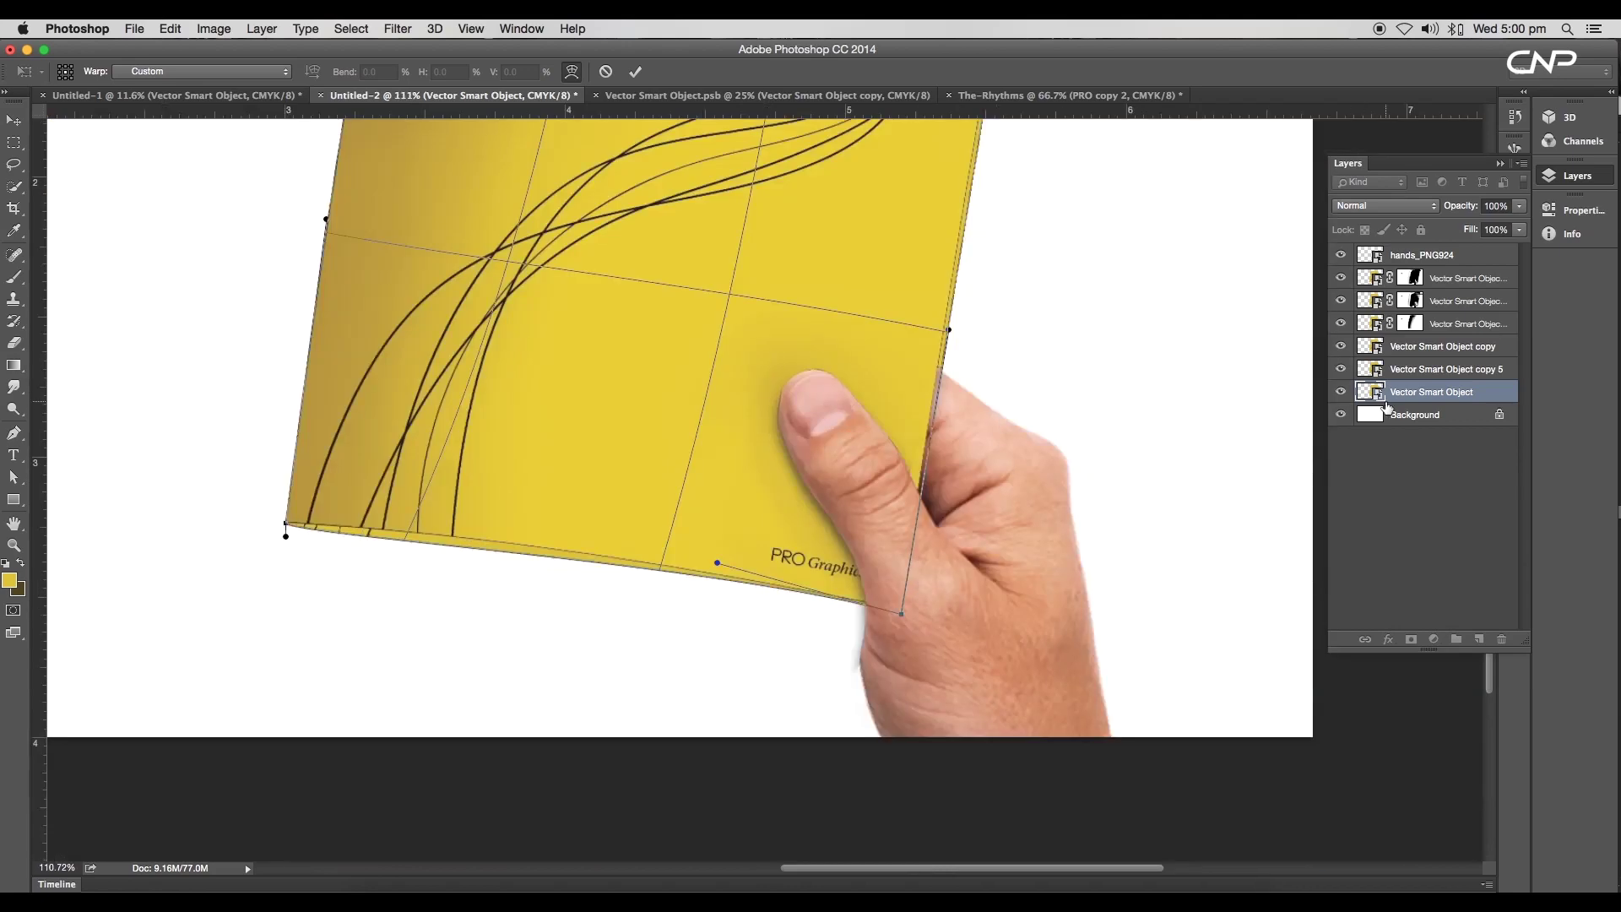
pyautogui.press('Return')
# - Rasterize the lowest cover layer and fill its outline with light grey c8c8c8 to represent the pages
pyautogui.rightClick(1406, 403)
pyautogui.click(1219, 439)
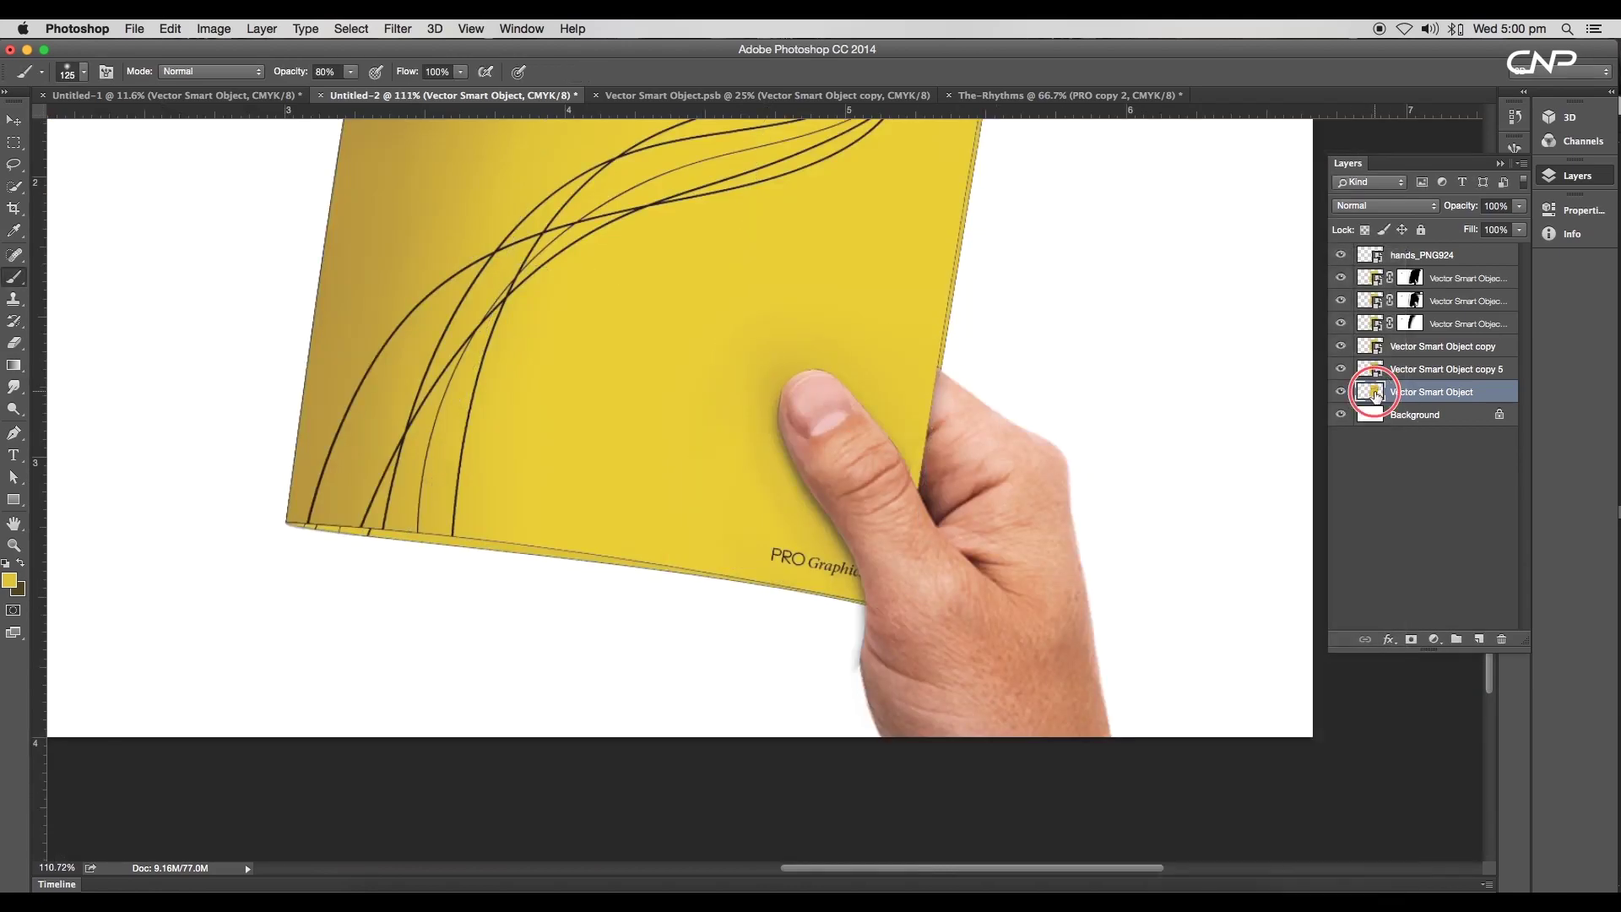
pyautogui.keyDown('super'); pyautogui.click(1374, 394); pyautogui.keyUp('super')
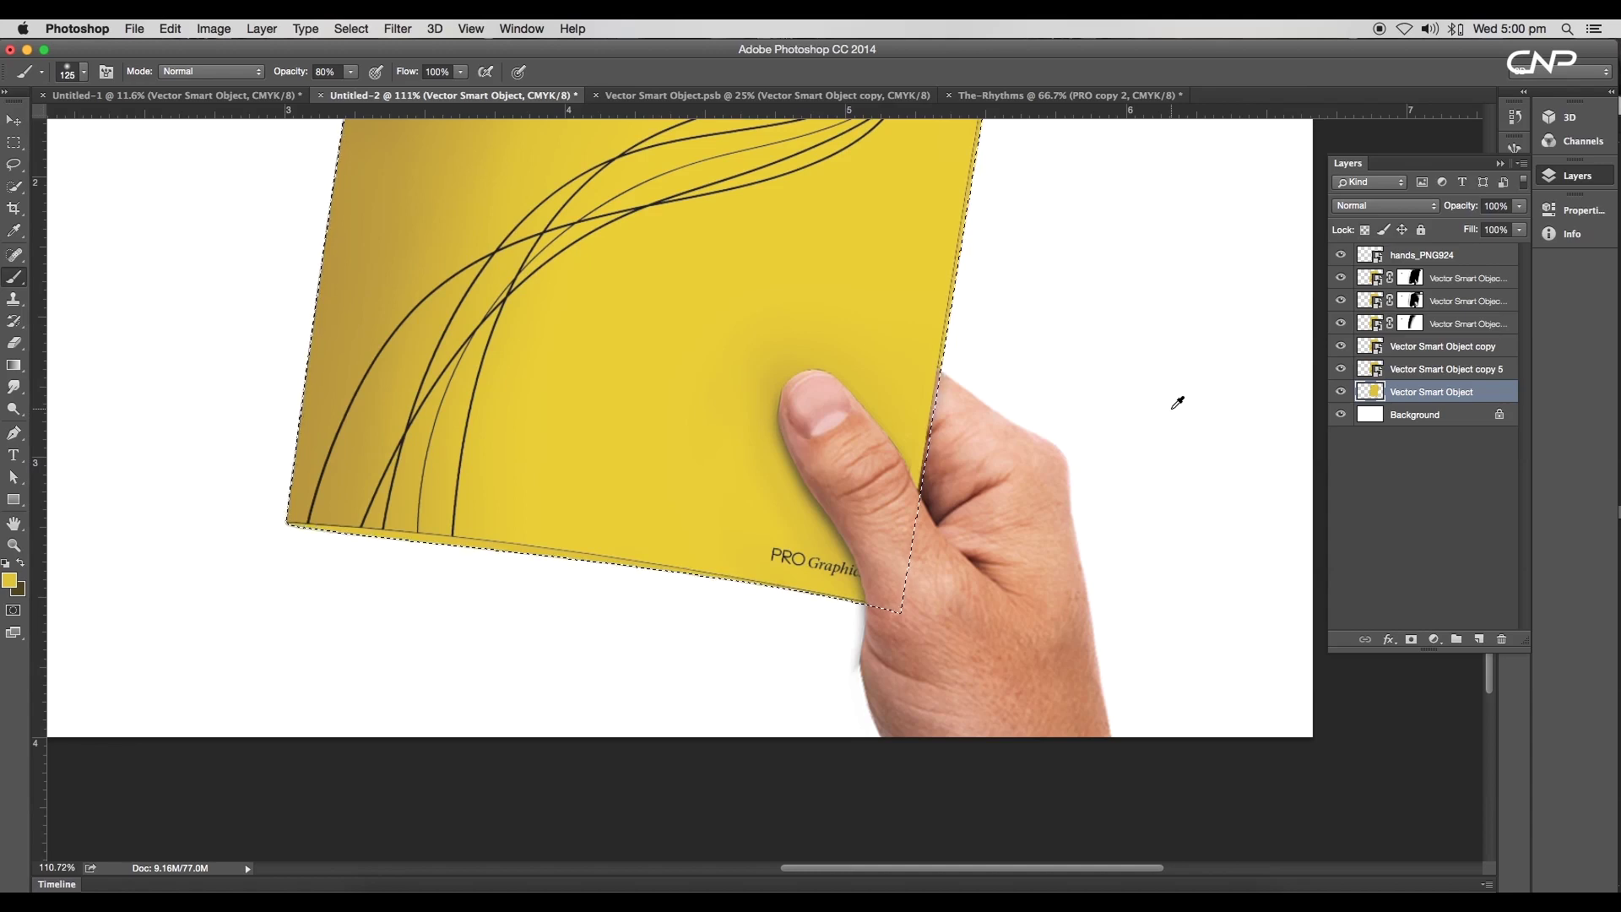
pyautogui.click(10, 579)
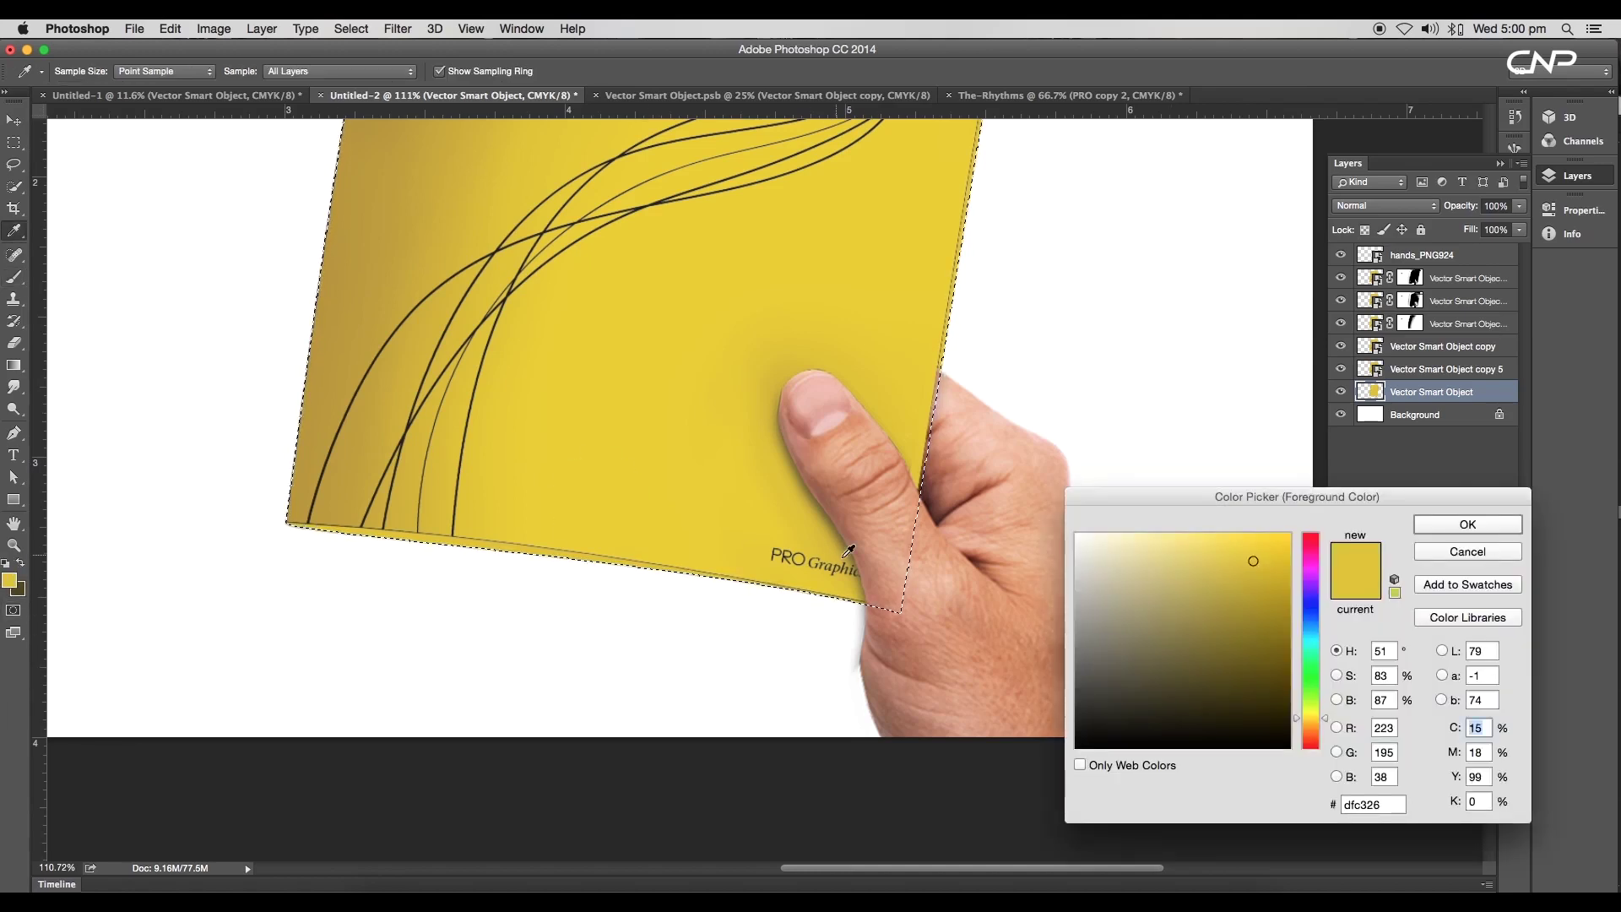
pyautogui.click(1080, 580)
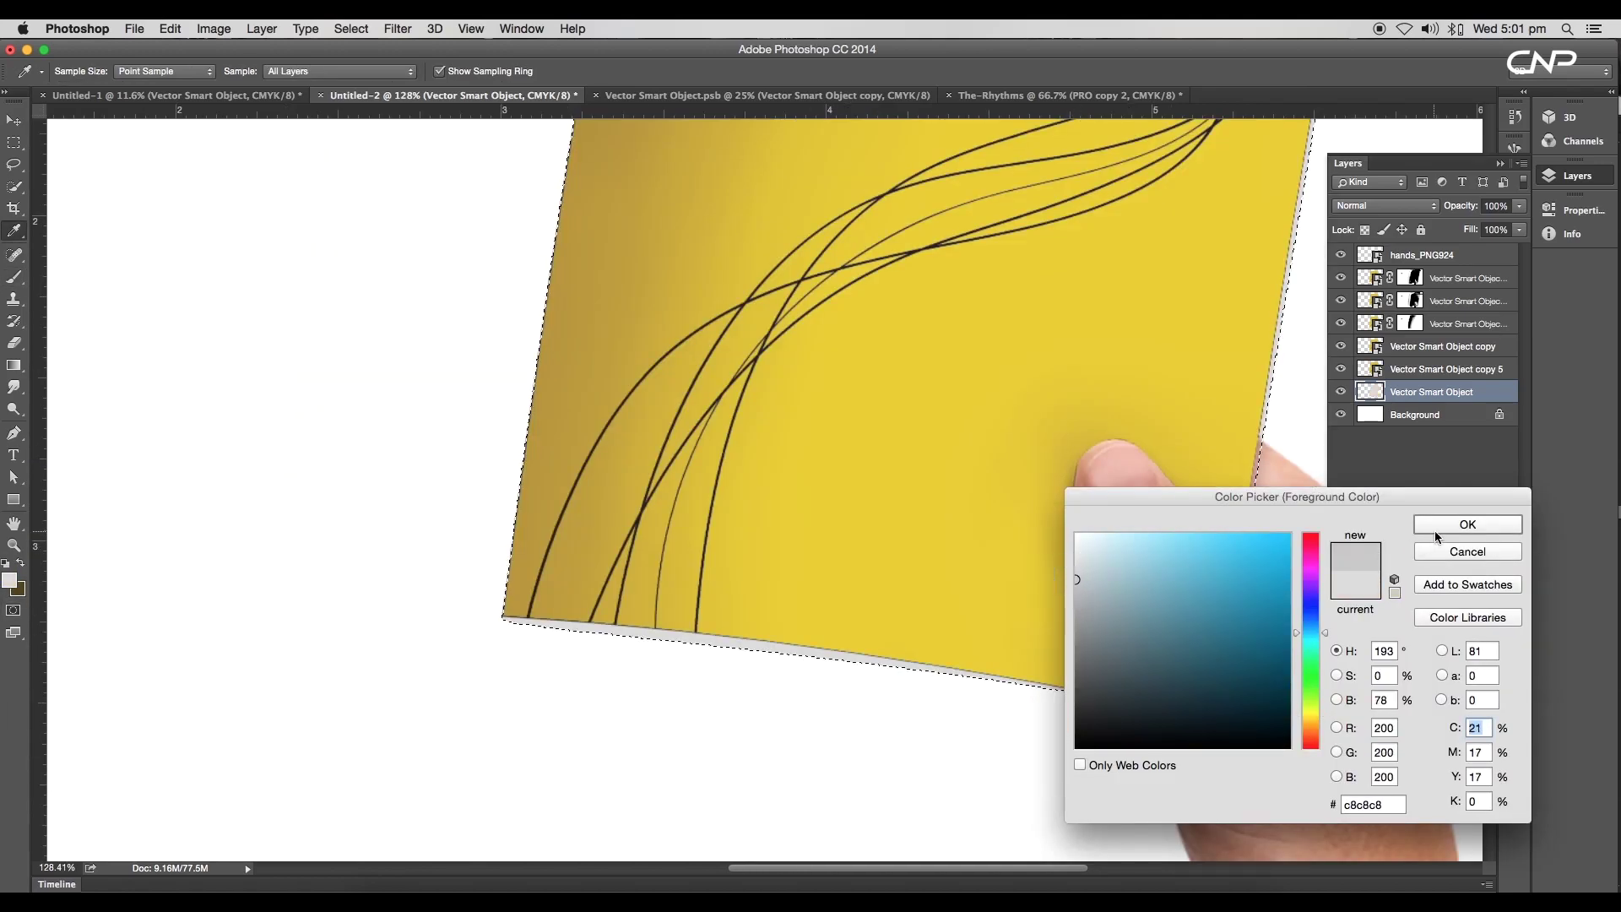
pyautogui.click(1435, 526)
pyautogui.press('b')
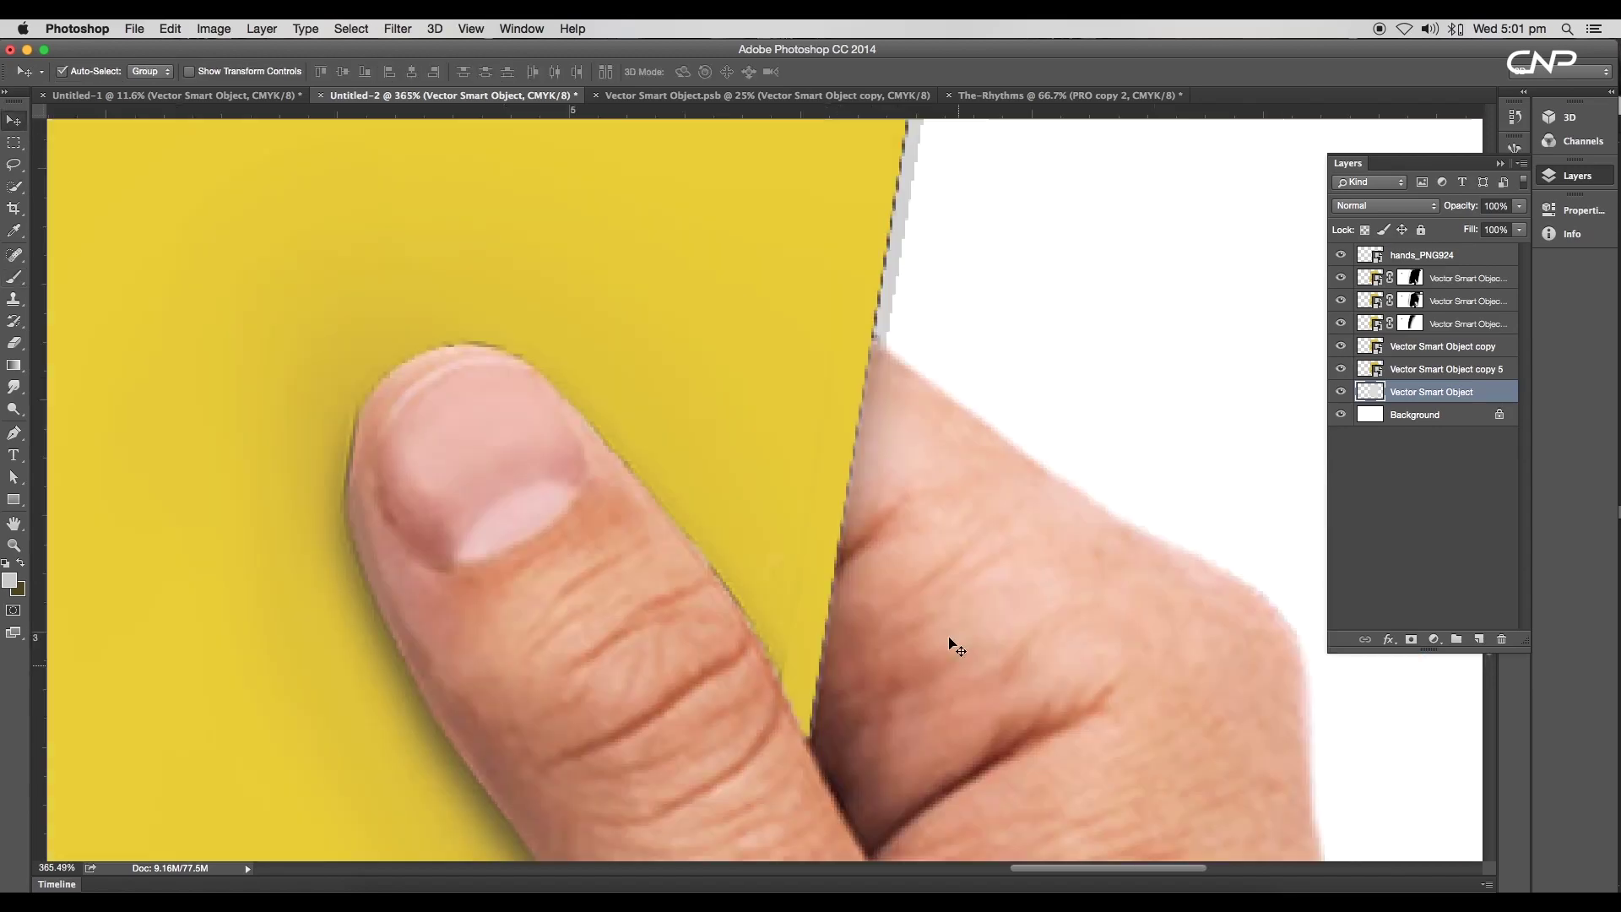
# - Shift the hand layer slightly so the grey page edge shows between the cover and the fingers
pyautogui.moveTo(951, 590); pyautogui.dragTo(951, 618)
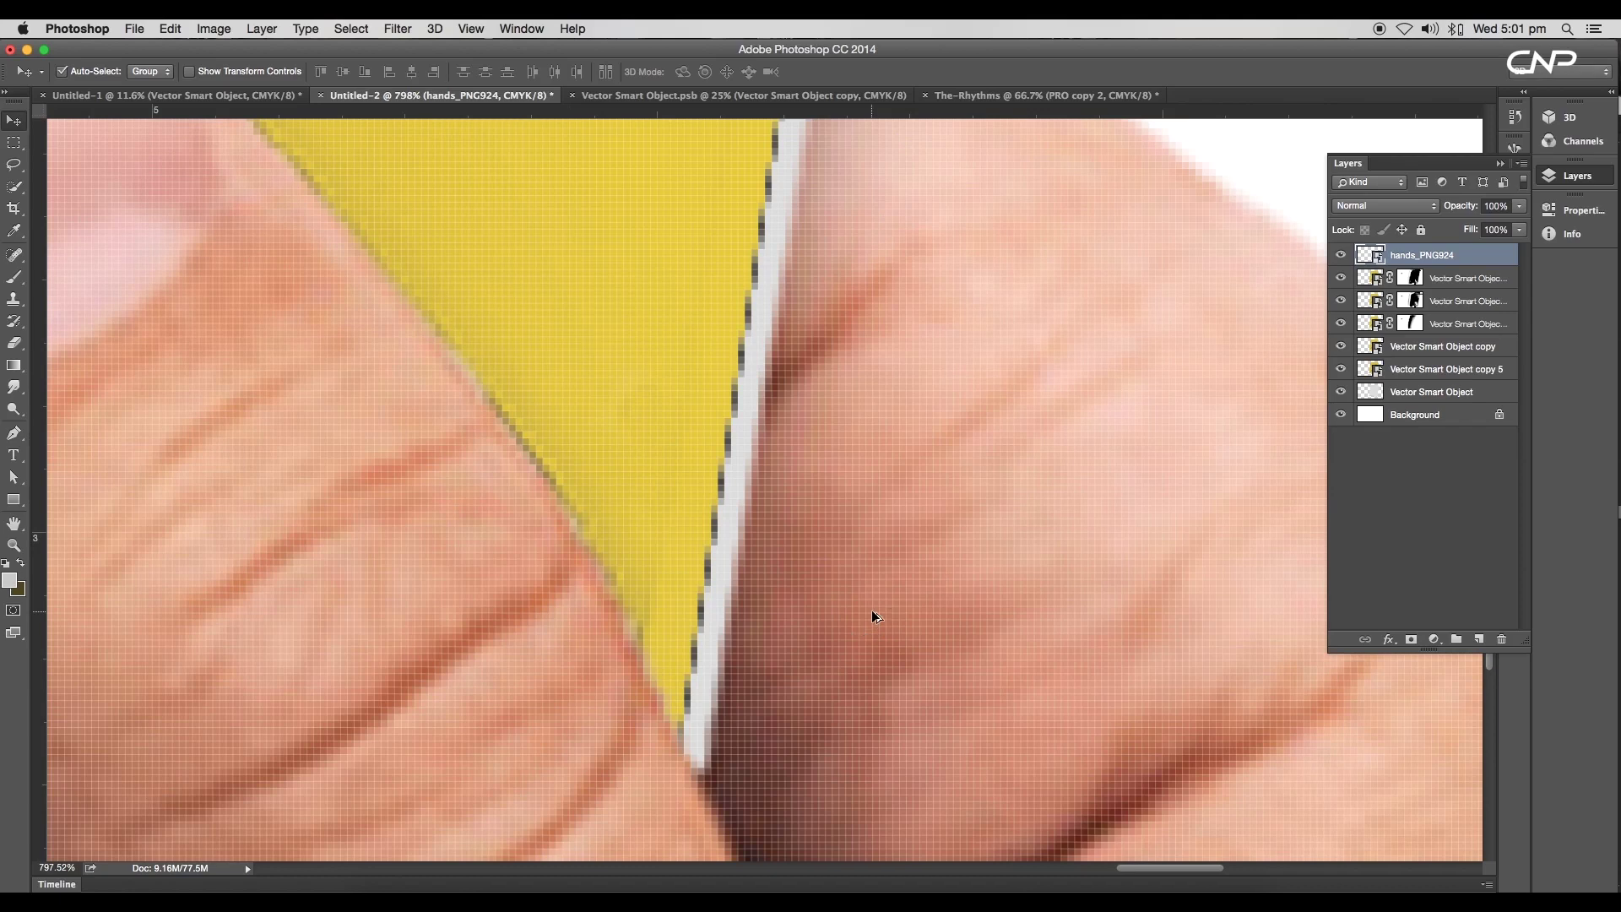
pyautogui.hotkey('ctrl', '0')
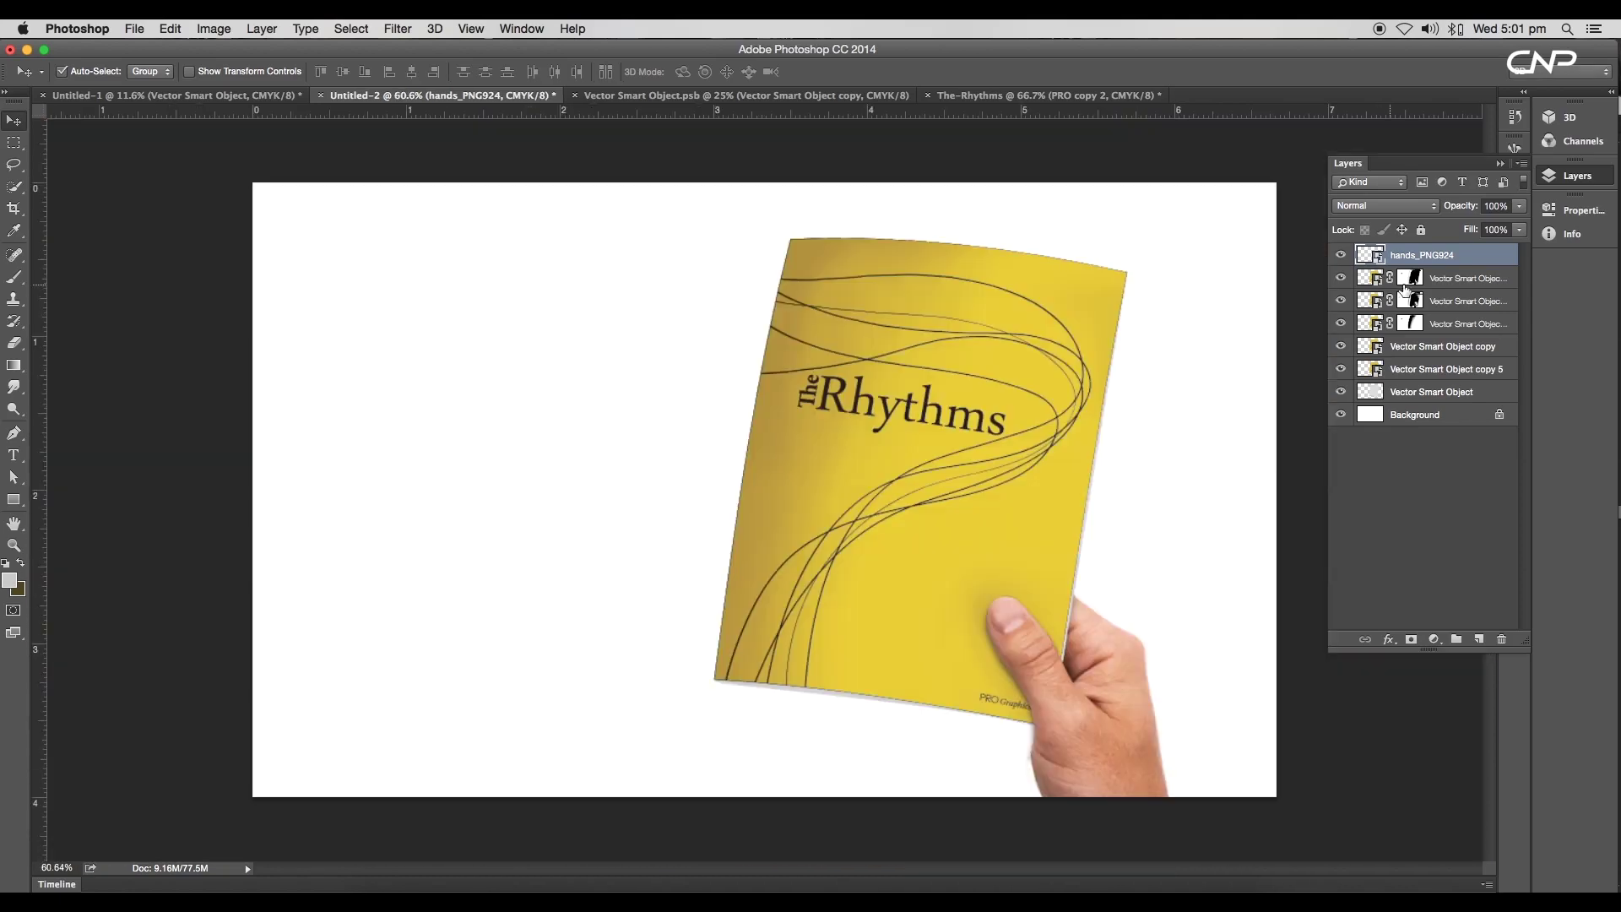
pyautogui.click(1492, 609)
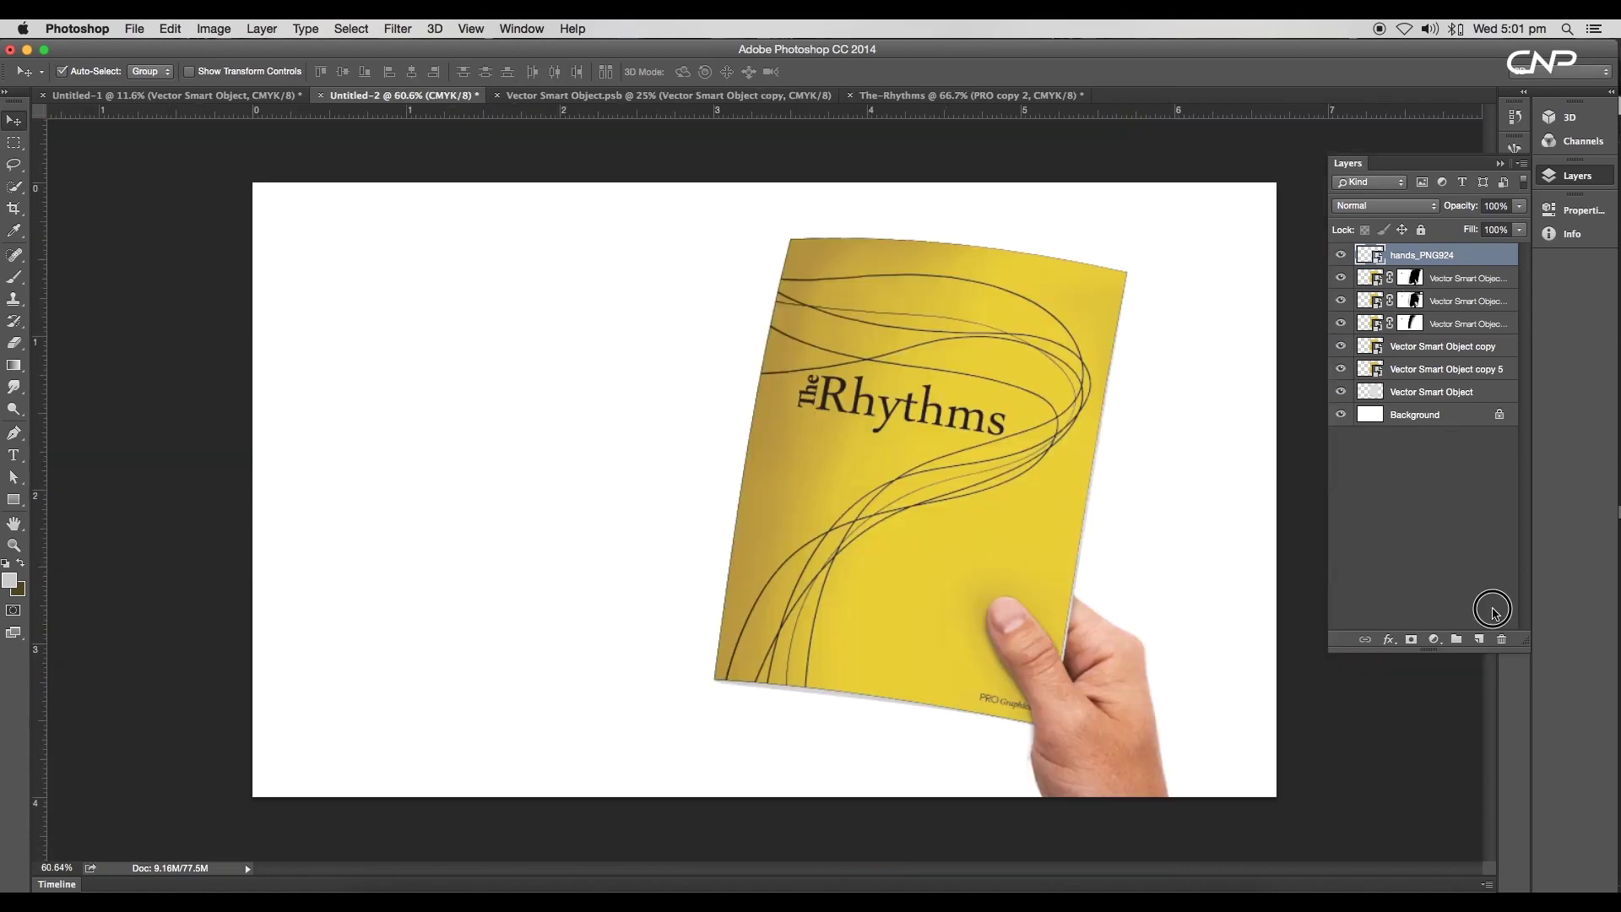
pyautogui.scroll(-2, 1122, 560)
pyautogui.scroll(4, 1122, 561)
pyautogui.scroll(-1, 1121, 561)
# - Duplicate all the cover and hand layers above the background and combine the duplicates into one smart object
pyautogui.click(1480, 396)
pyautogui.keyDown('shift'); pyautogui.click(1444, 260); pyautogui.keyUp('shift')
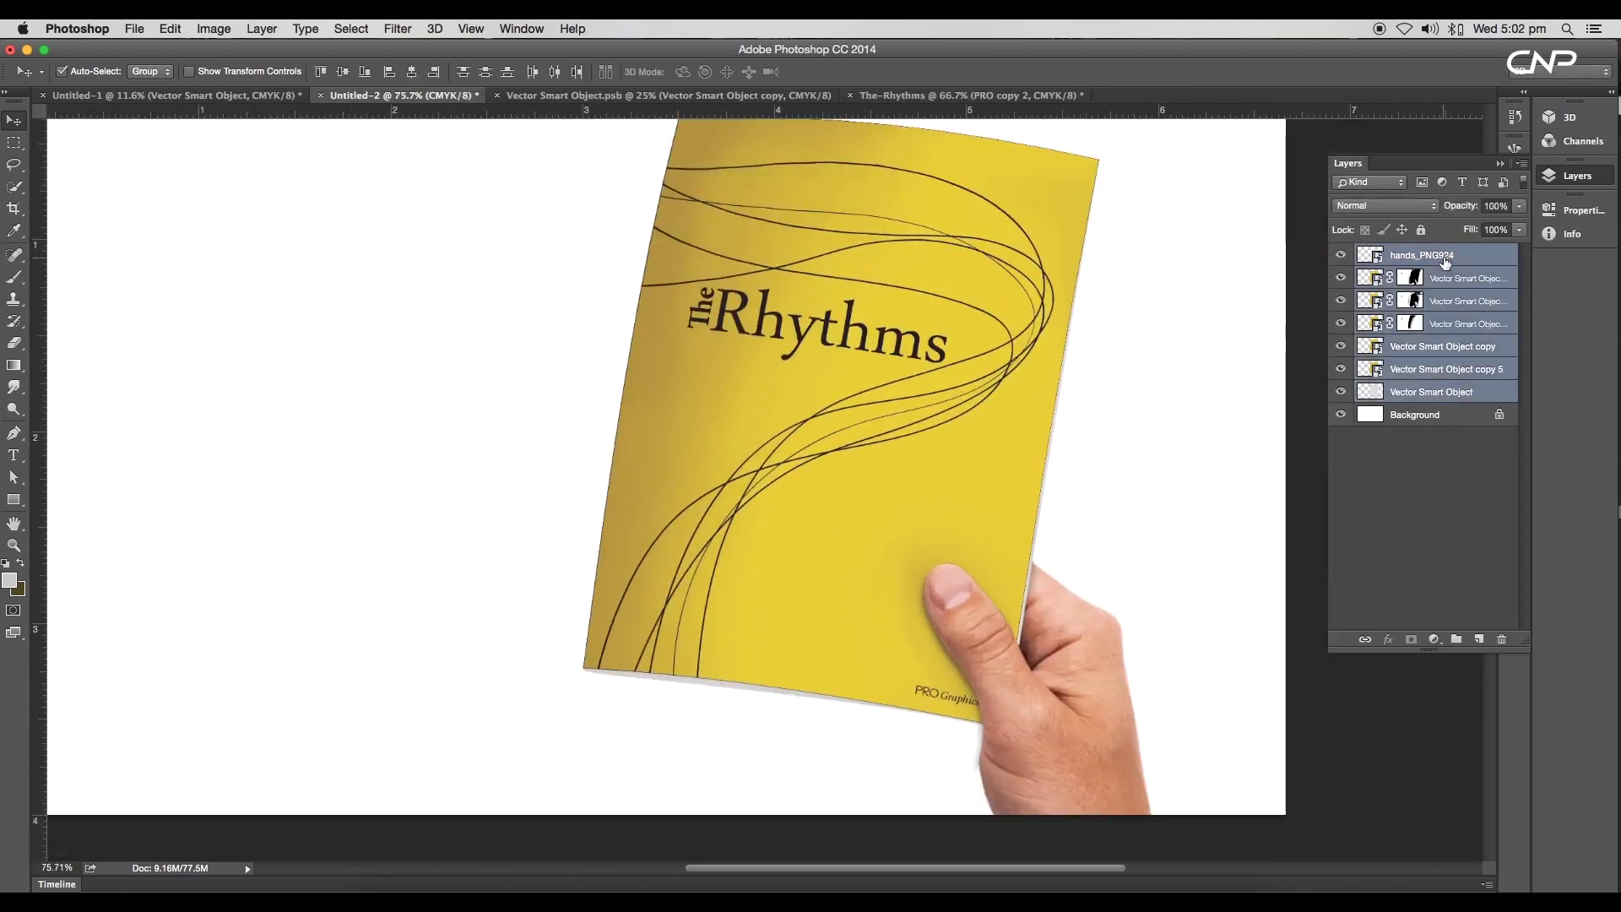
pyautogui.moveTo(1493, 448); pyautogui.dragTo(1479, 640)
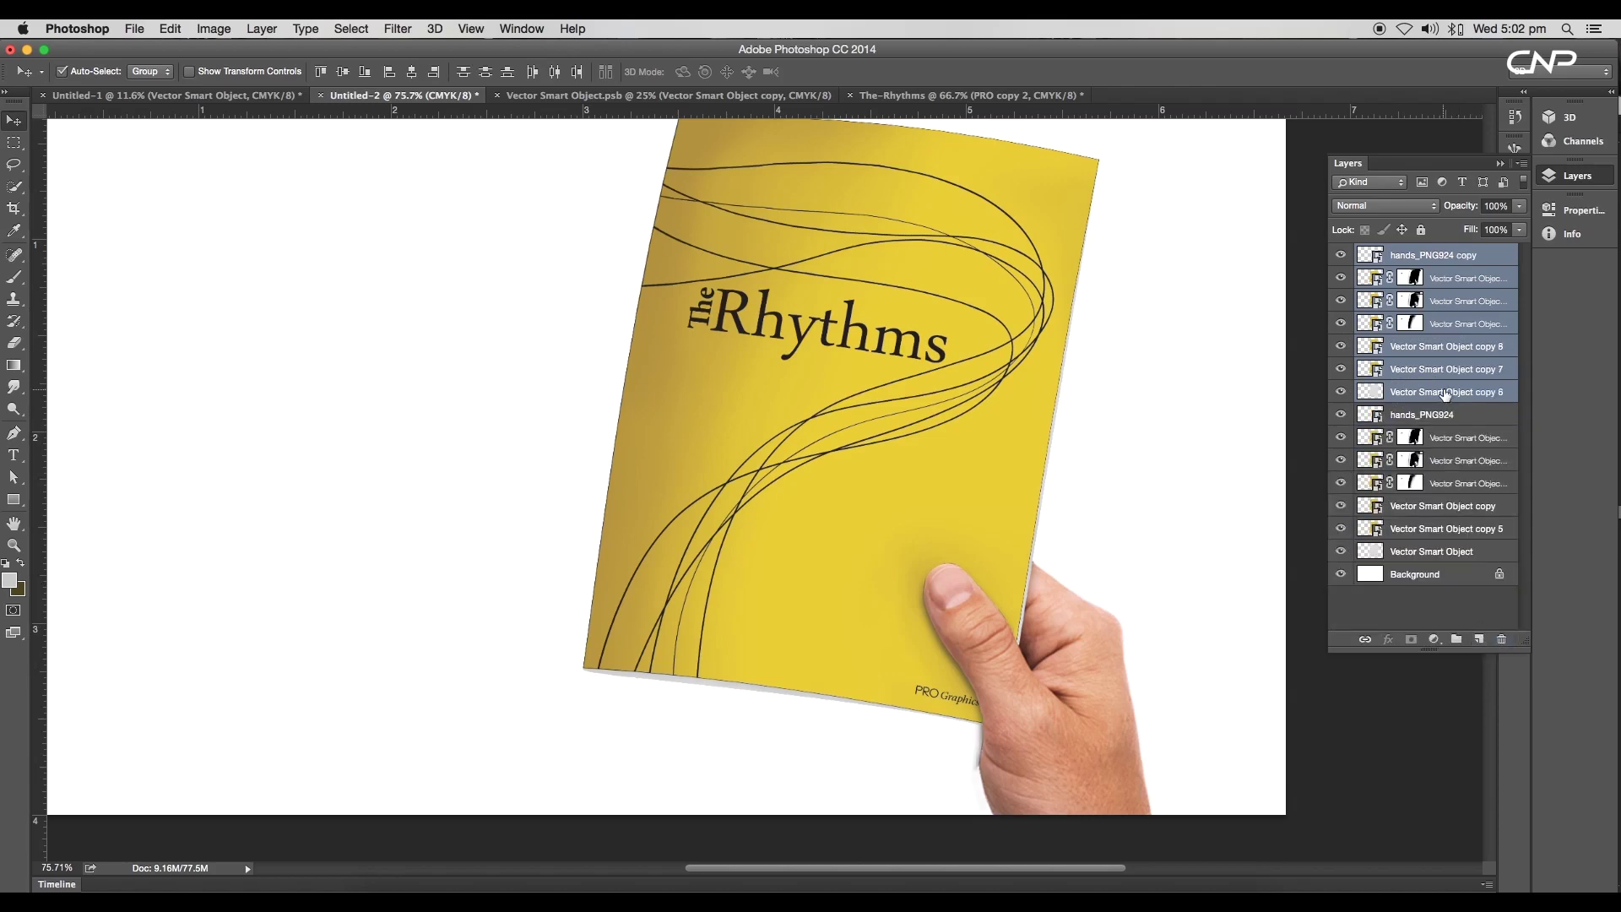
pyautogui.rightClick(1444, 389)
pyautogui.click(1324, 376)
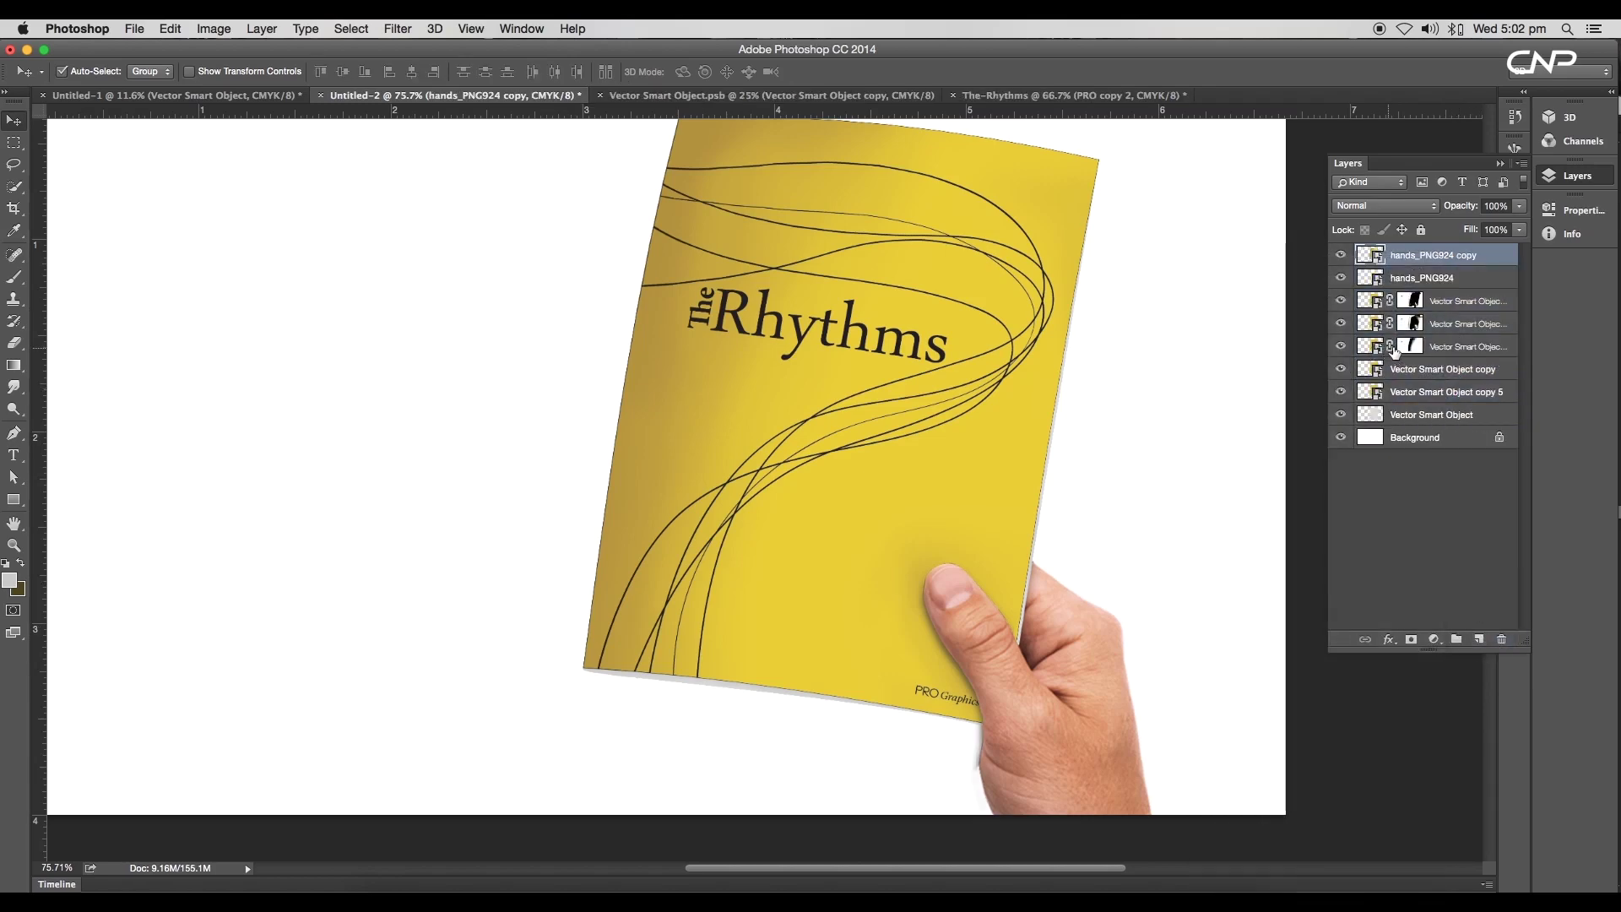
# - Distort the combined book-and-hand copy into a short slanted shape across the lower left of the mockup
pyautogui.press('super+t')
pyautogui.rightClick(930, 450)
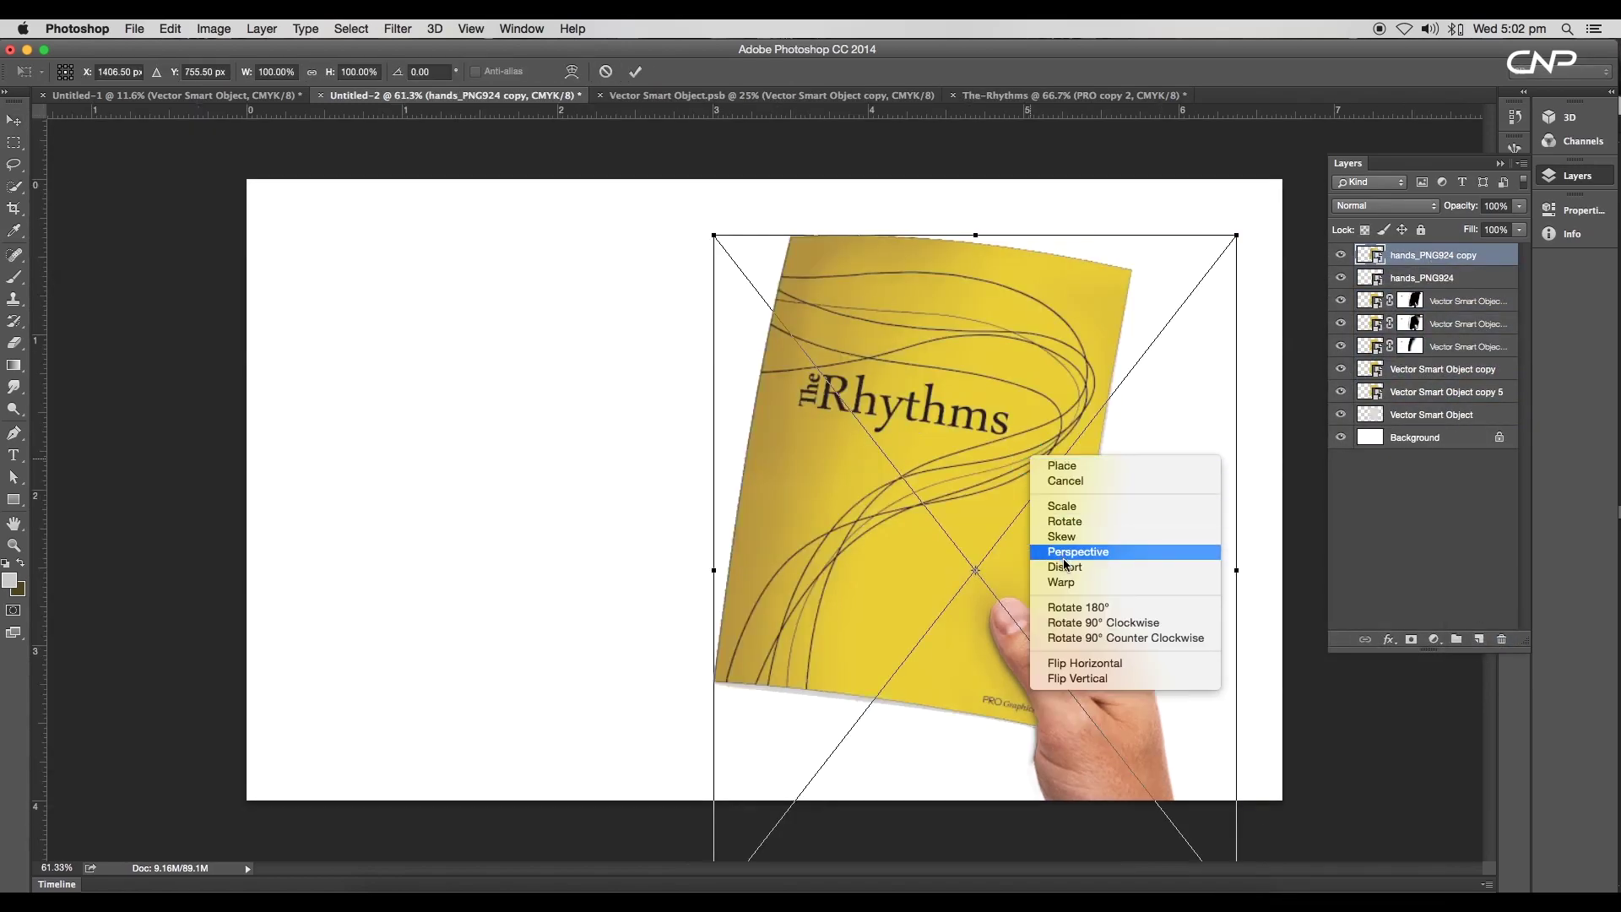
pyautogui.click(1066, 567)
pyautogui.moveTo(1236, 236); pyautogui.dragTo(1126, 271)
pyautogui.moveTo(920, 254); pyautogui.dragTo(843, 518)
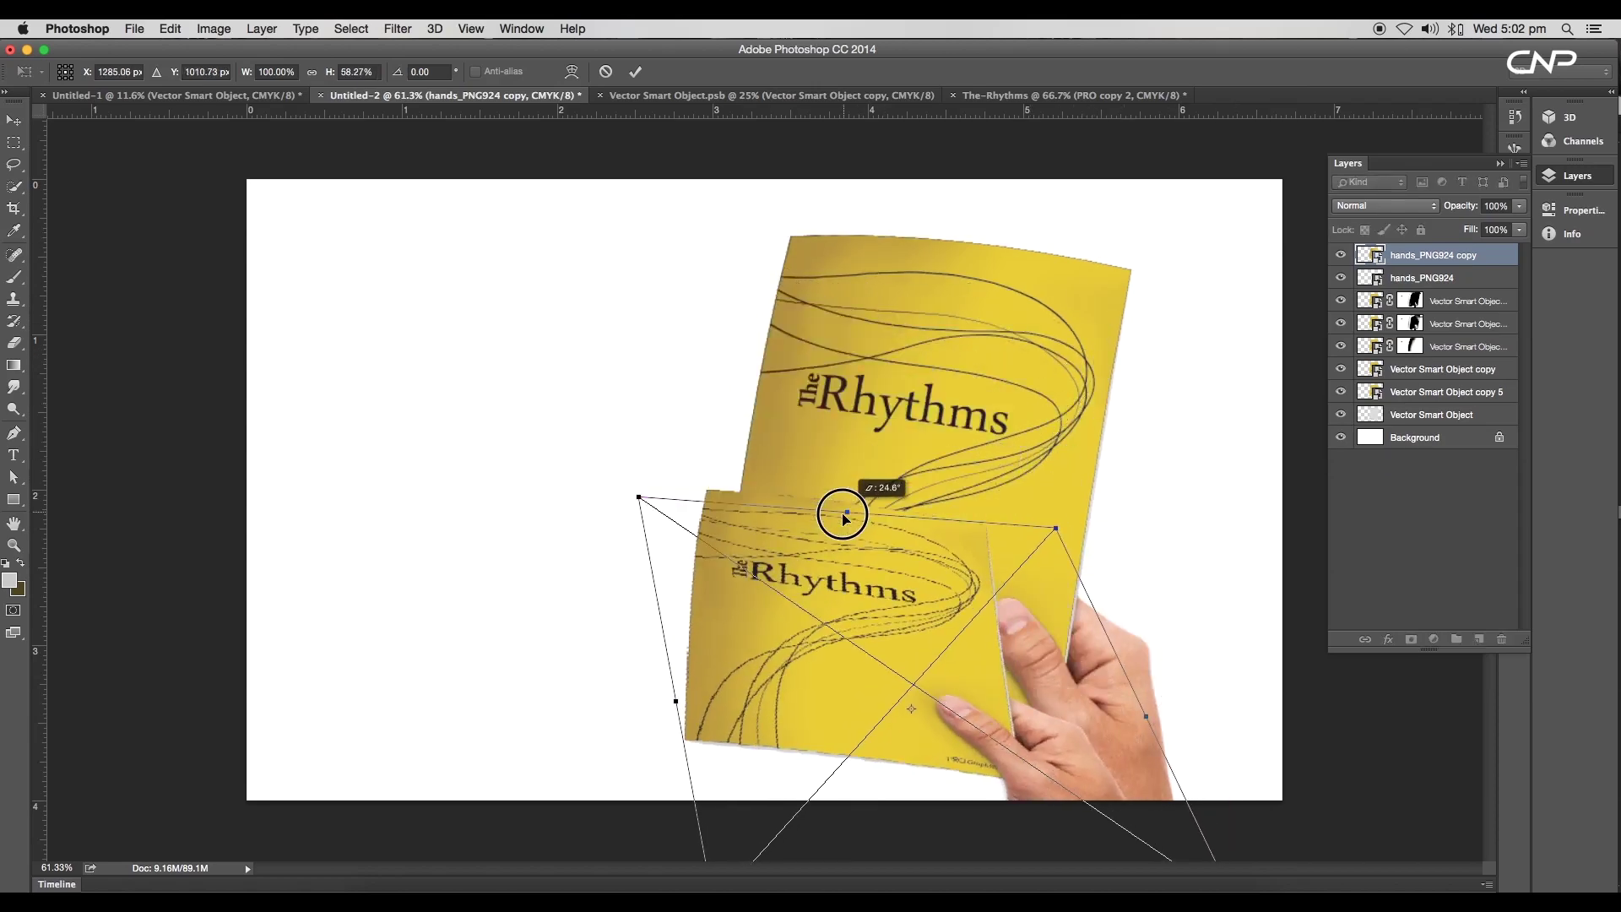
pyautogui.scroll(-3, 831, 515)
pyautogui.moveTo(723, 820); pyautogui.dragTo(619, 805)
pyautogui.moveTo(658, 485); pyautogui.dragTo(687, 554)
pyautogui.moveTo(984, 491); pyautogui.dragTo(912, 535)
pyautogui.moveTo(842, 609); pyautogui.dragTo(842, 609)
pyautogui.press('Return')
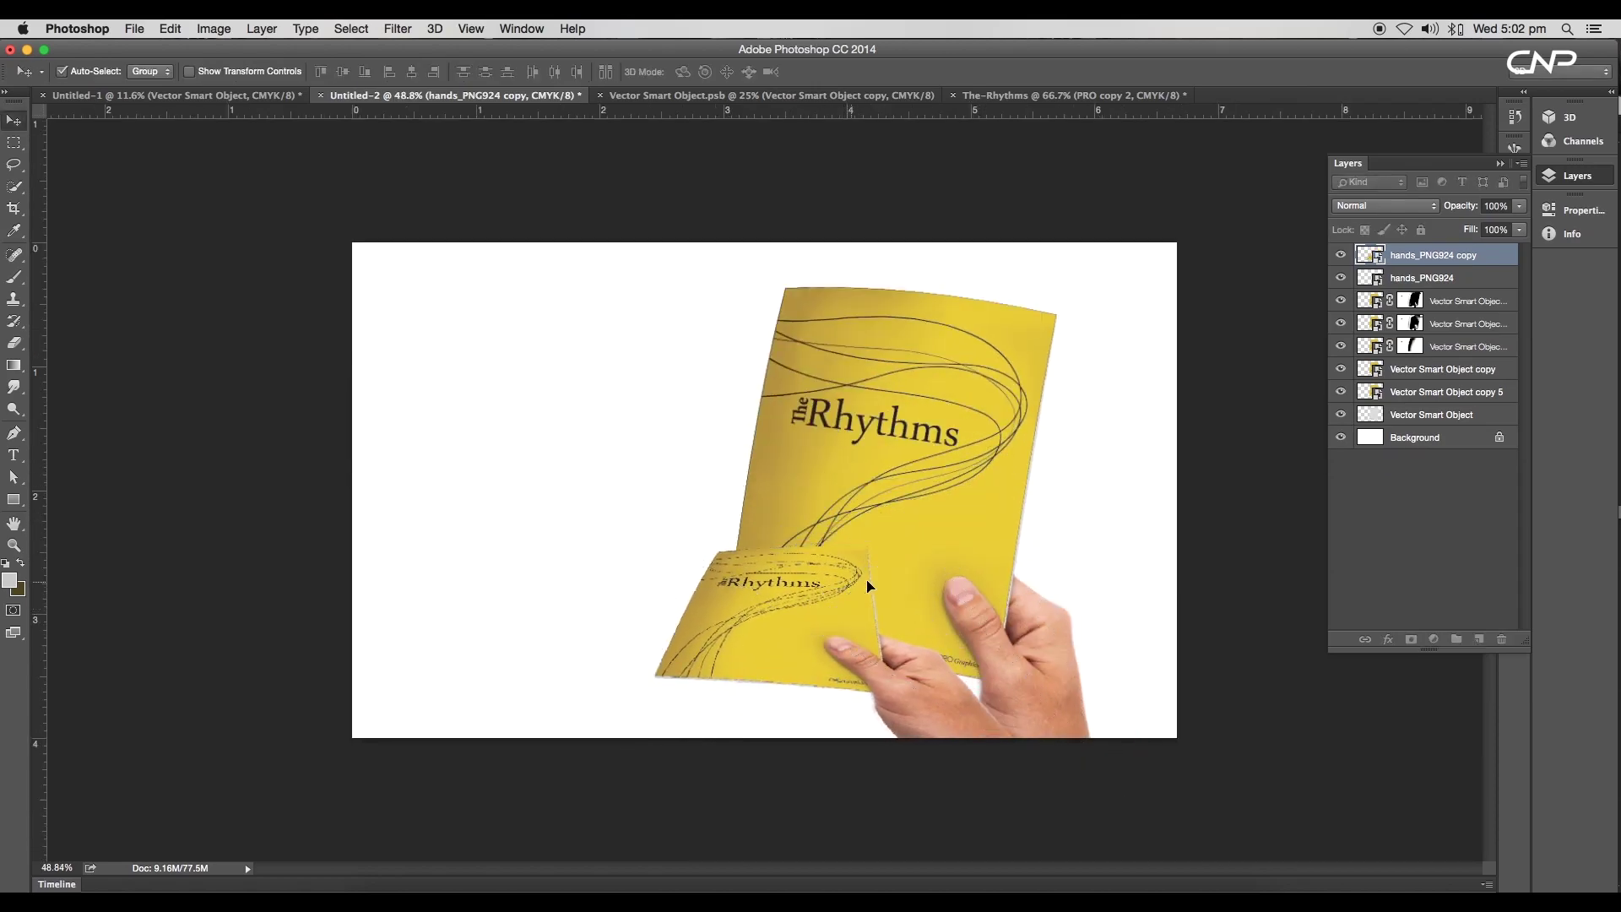
# - Rasterize the distorted copy and turn it solid black using Levels with input black 248 and output white 0
pyautogui.rightClick(1464, 255)
pyautogui.click(1336, 441)
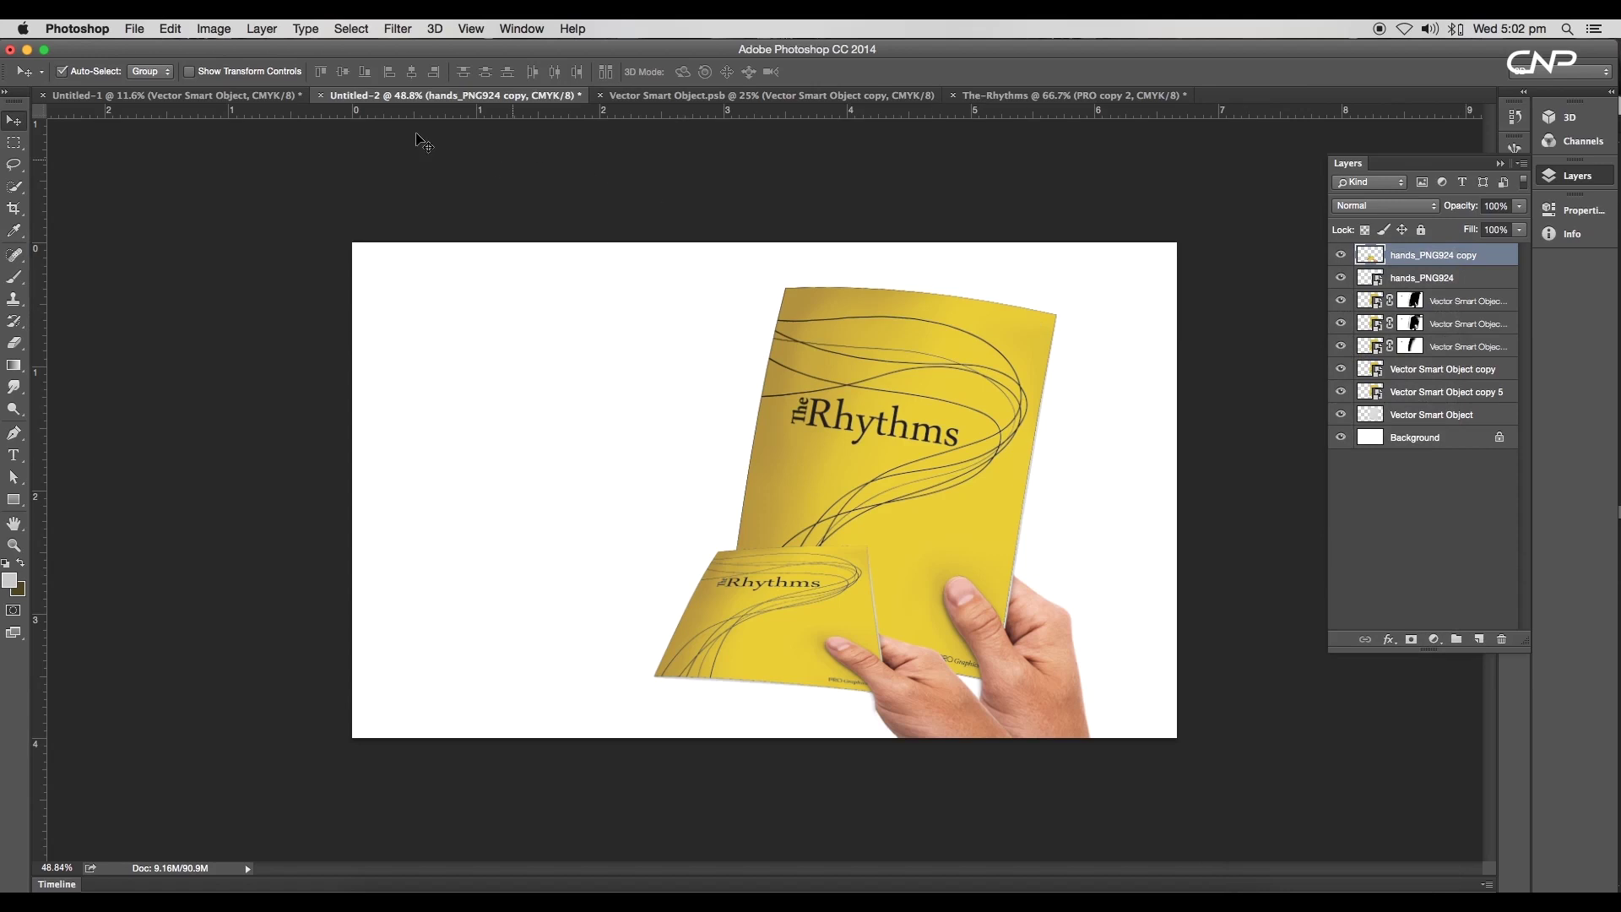
pyautogui.click(212, 29)
pyautogui.moveTo(228, 67)
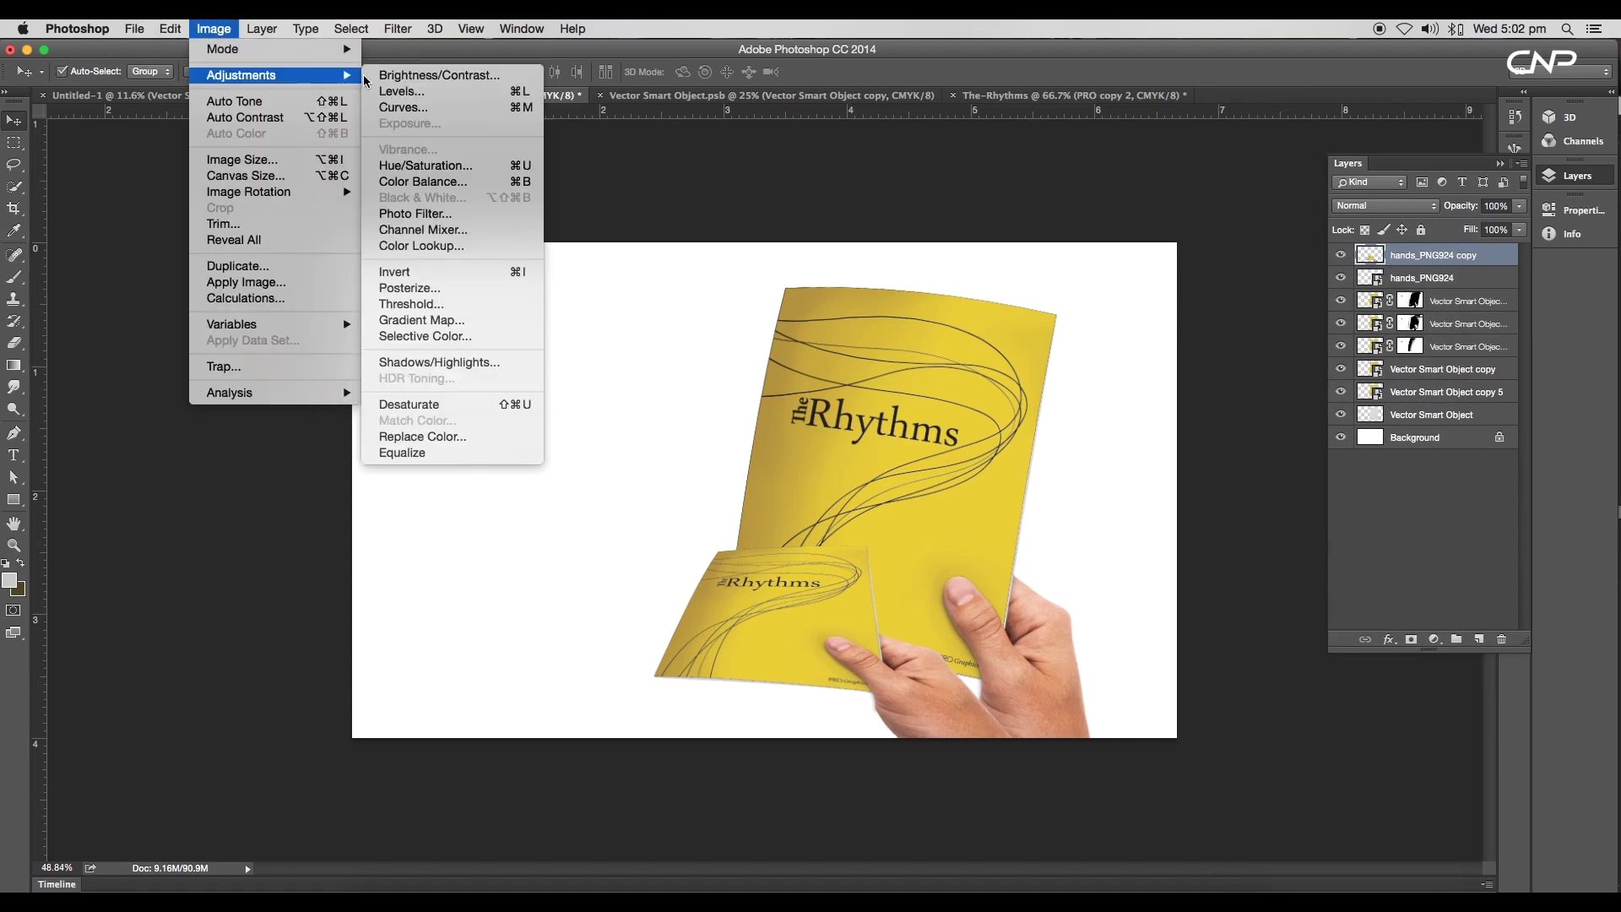
pyautogui.click(435, 93)
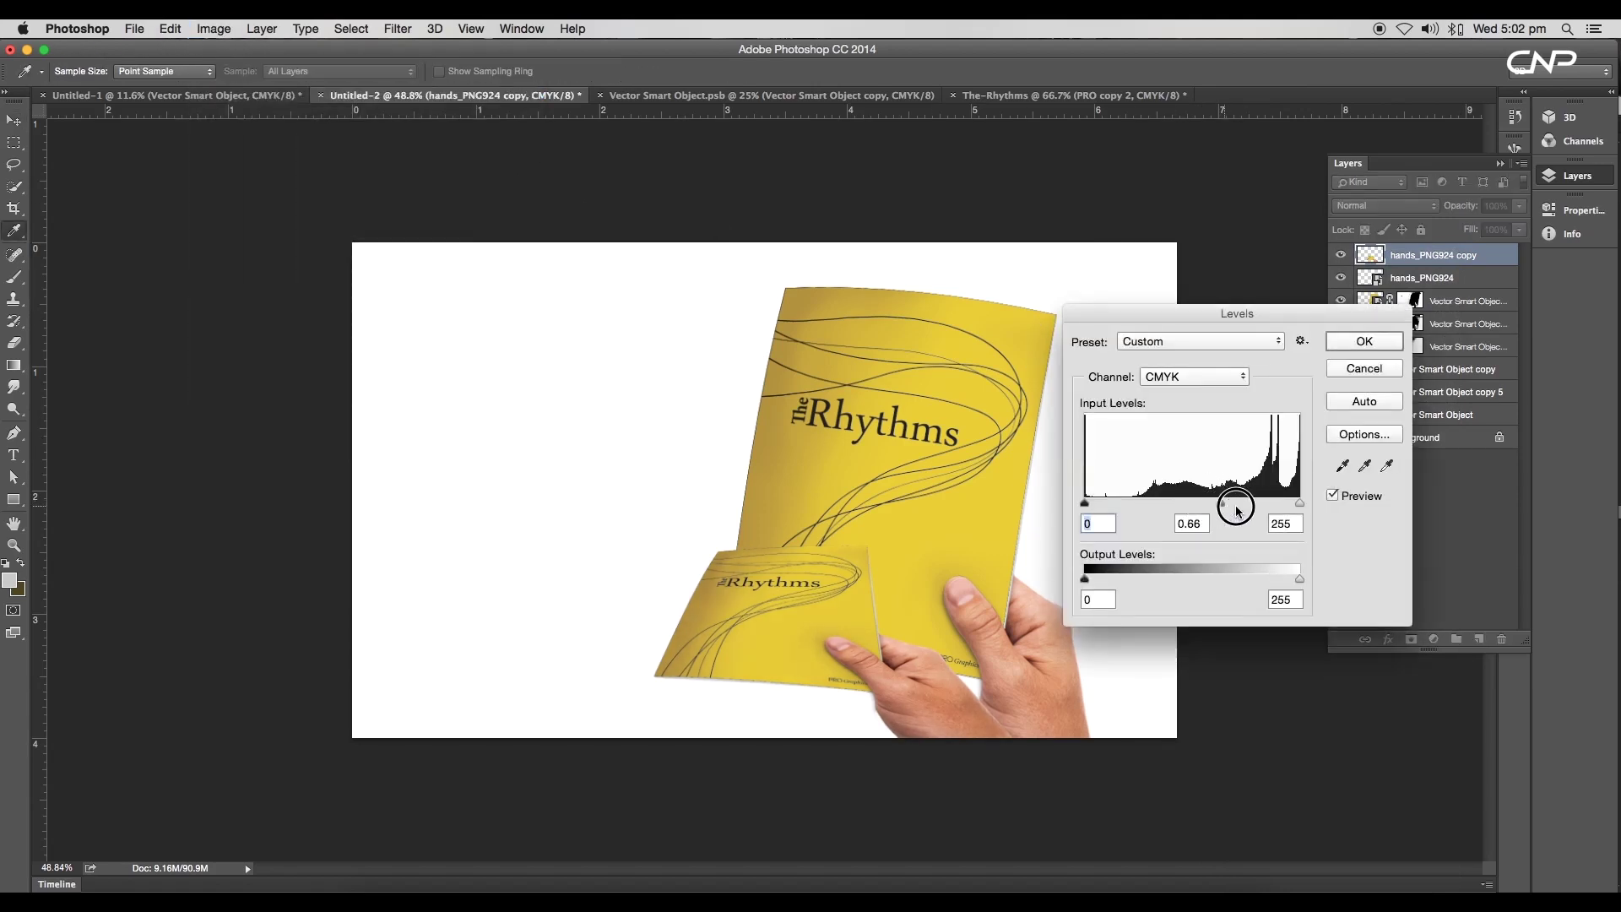
pyautogui.moveTo(1236, 510); pyautogui.dragTo(1339, 517)
pyautogui.moveTo(1185, 516); pyautogui.dragTo(1184, 517)
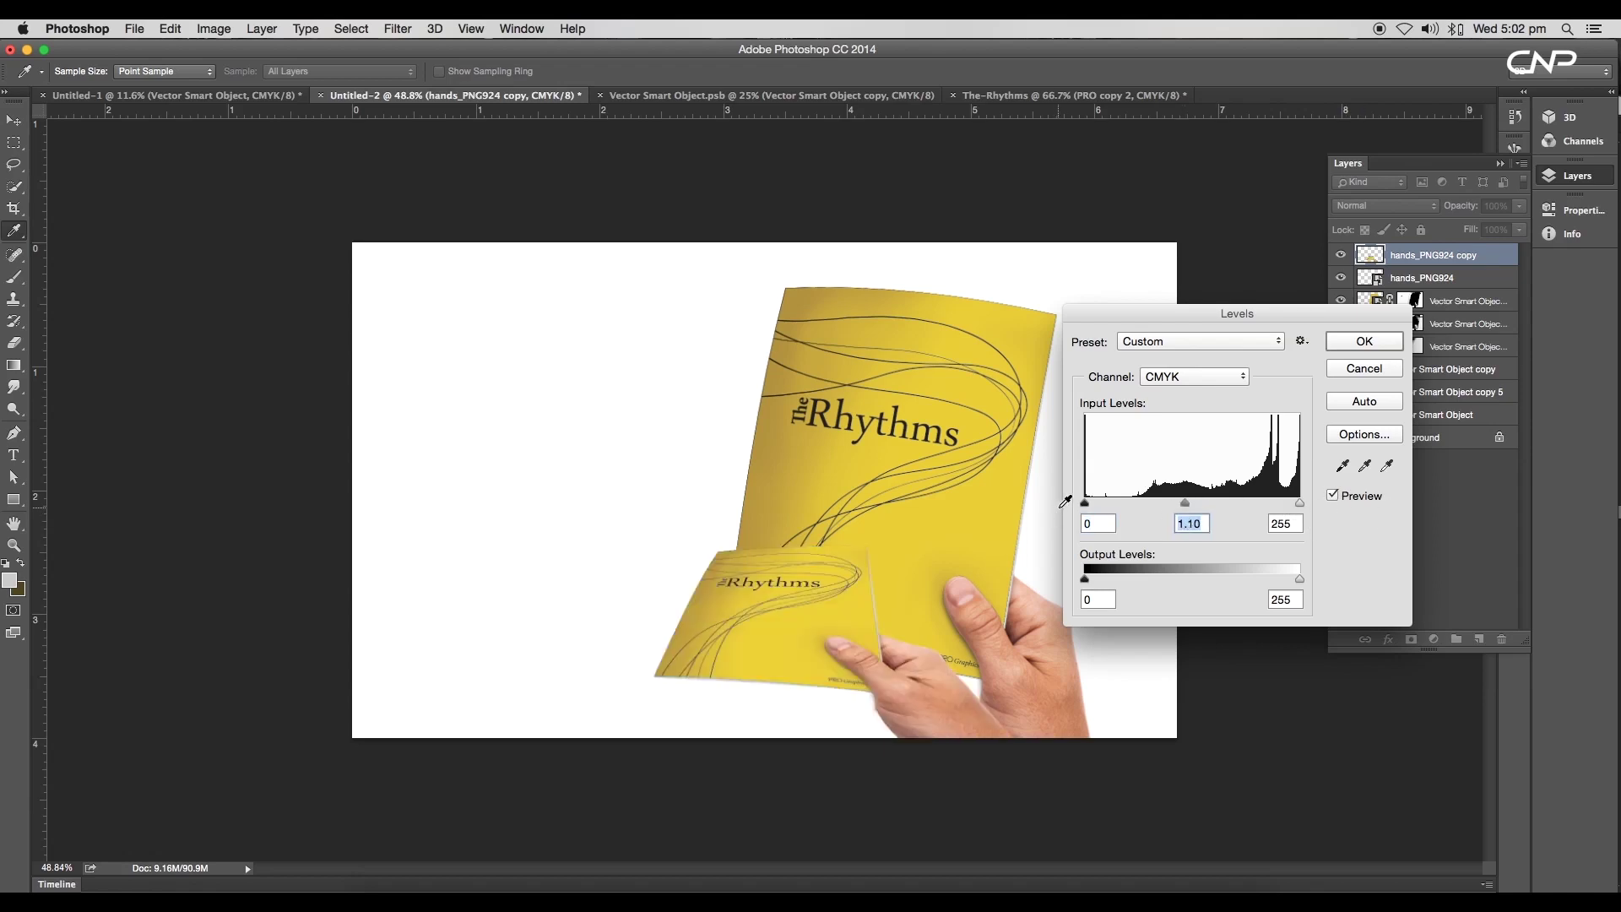
pyautogui.moveTo(1084, 505); pyautogui.dragTo(1294, 507)
pyautogui.moveTo(1297, 580); pyautogui.dragTo(1111, 583)
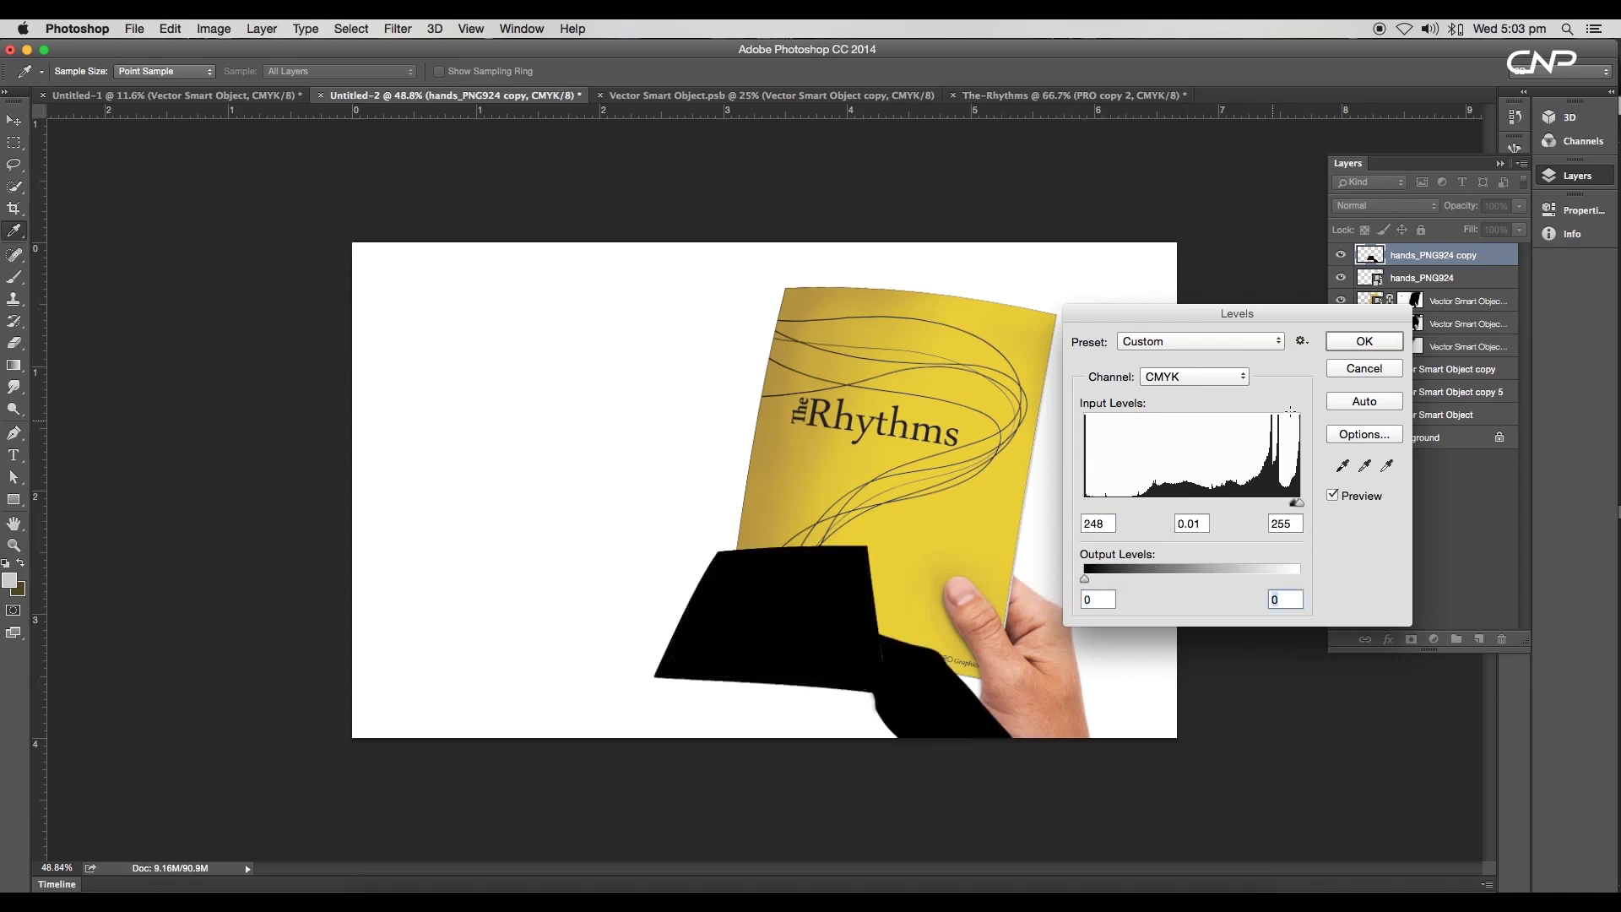
pyautogui.click(1338, 342)
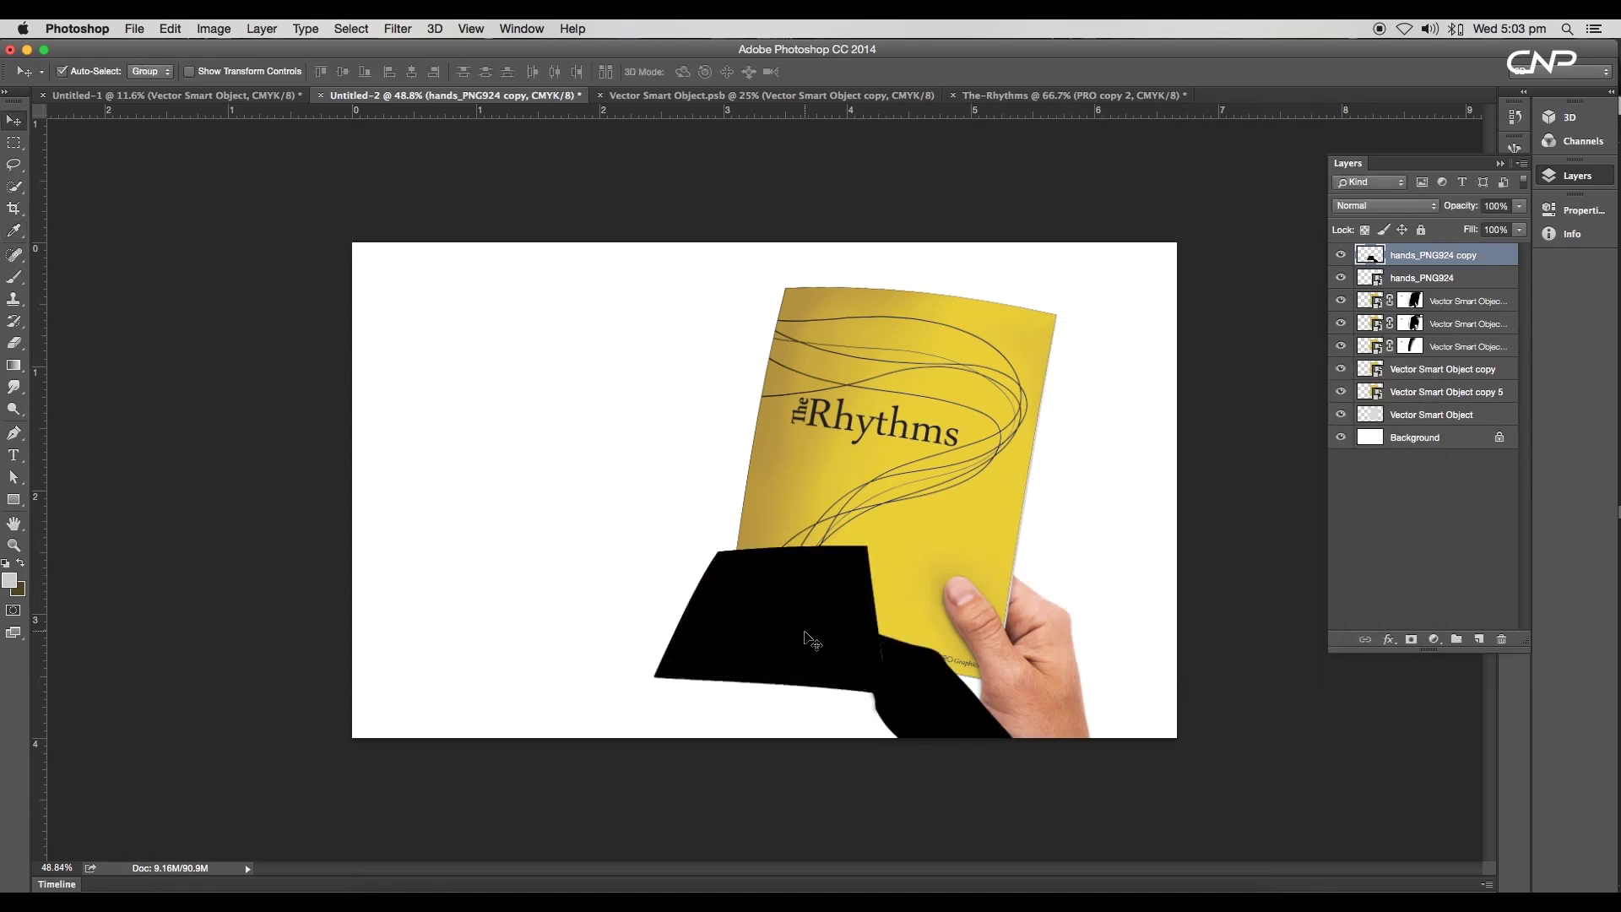
# - Place the black shape directly above the background and distort it to fit as a cast shadow beneath the book
pyautogui.moveTo(1449, 256); pyautogui.dragTo(1469, 416)
pyautogui.hotkey('ctrl', 't')
pyautogui.rightClick(887, 642)
pyautogui.click(921, 722)
pyautogui.moveTo(1139, 546); pyautogui.dragTo(1056, 569)
pyautogui.moveTo(654, 547); pyautogui.dragTo(651, 574)
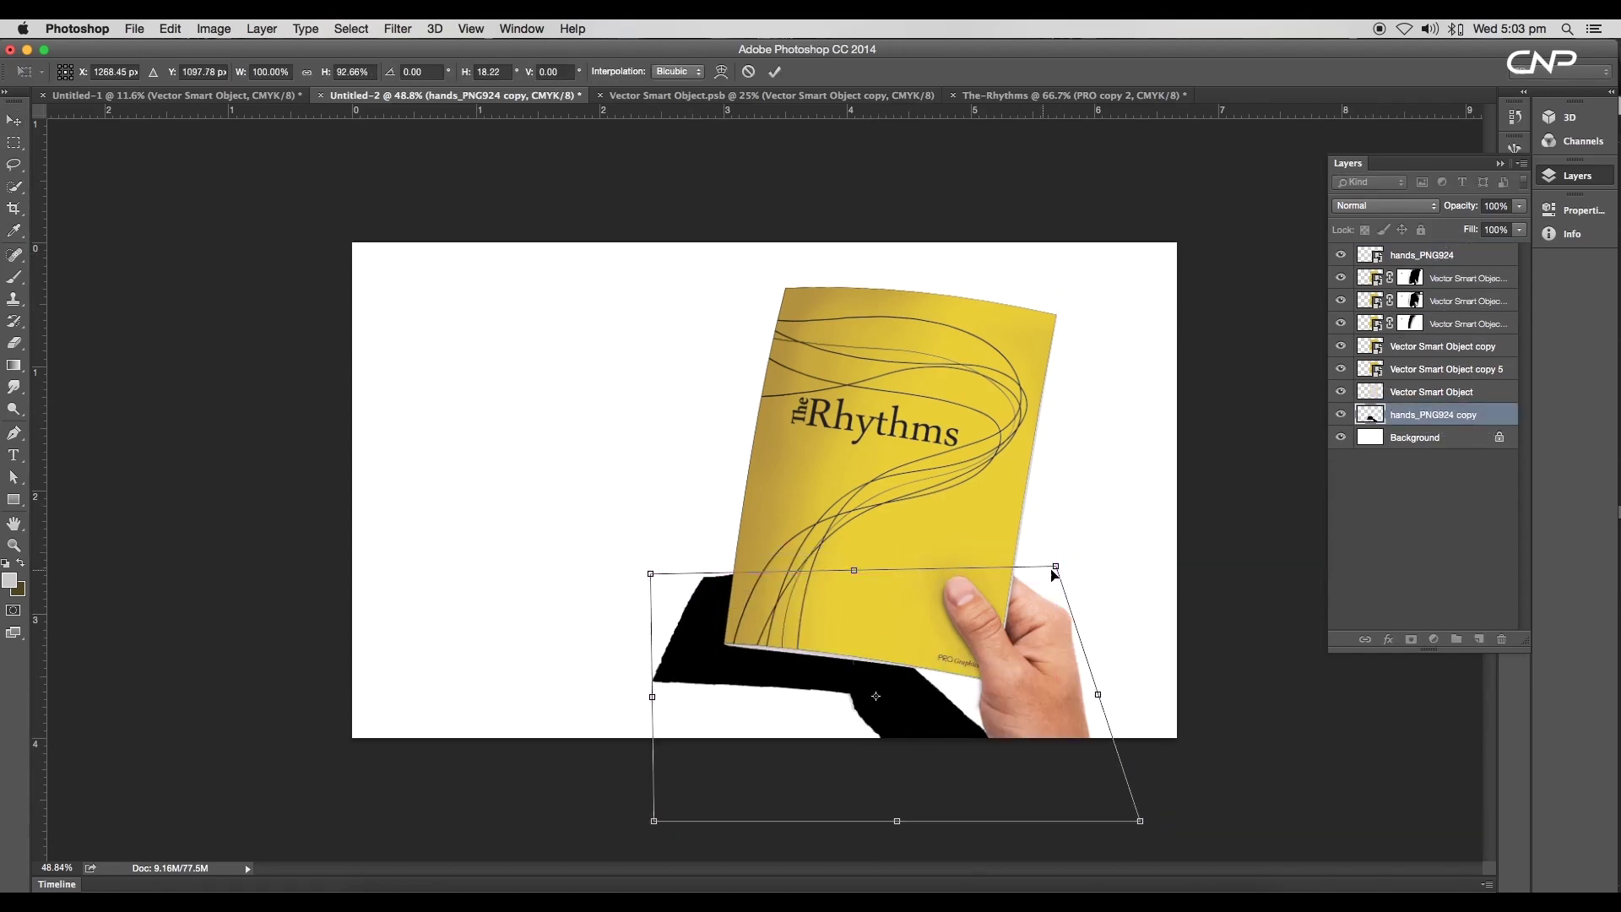
pyautogui.moveTo(1056, 569); pyautogui.dragTo(1107, 591)
pyautogui.moveTo(878, 582)
pyautogui.mouseDown()
pyautogui.moveTo(843, 593)
pyautogui.moveTo(879, 583)
pyautogui.mouseUp()
pyautogui.moveTo(939, 725); pyautogui.dragTo(954, 733)
pyautogui.press('Return')
# - Apply a 73.7-pixel Gaussian Blur to the shadow and set its layer opacity to 35%
pyautogui.click(397, 28)
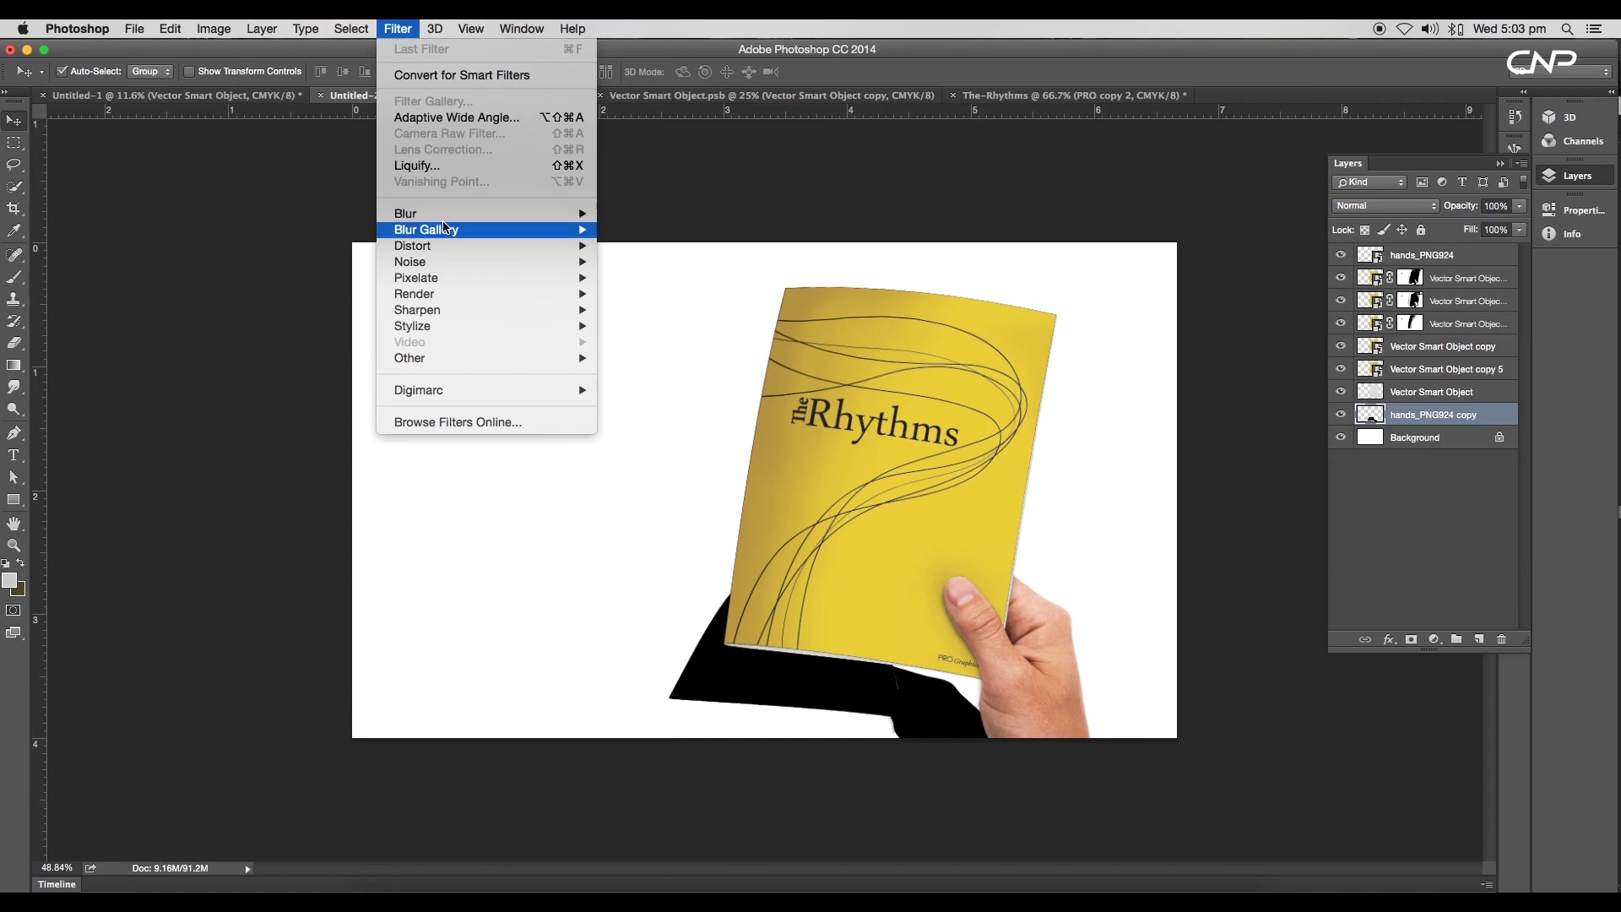
pyautogui.moveTo(452, 218)
pyautogui.click(655, 277)
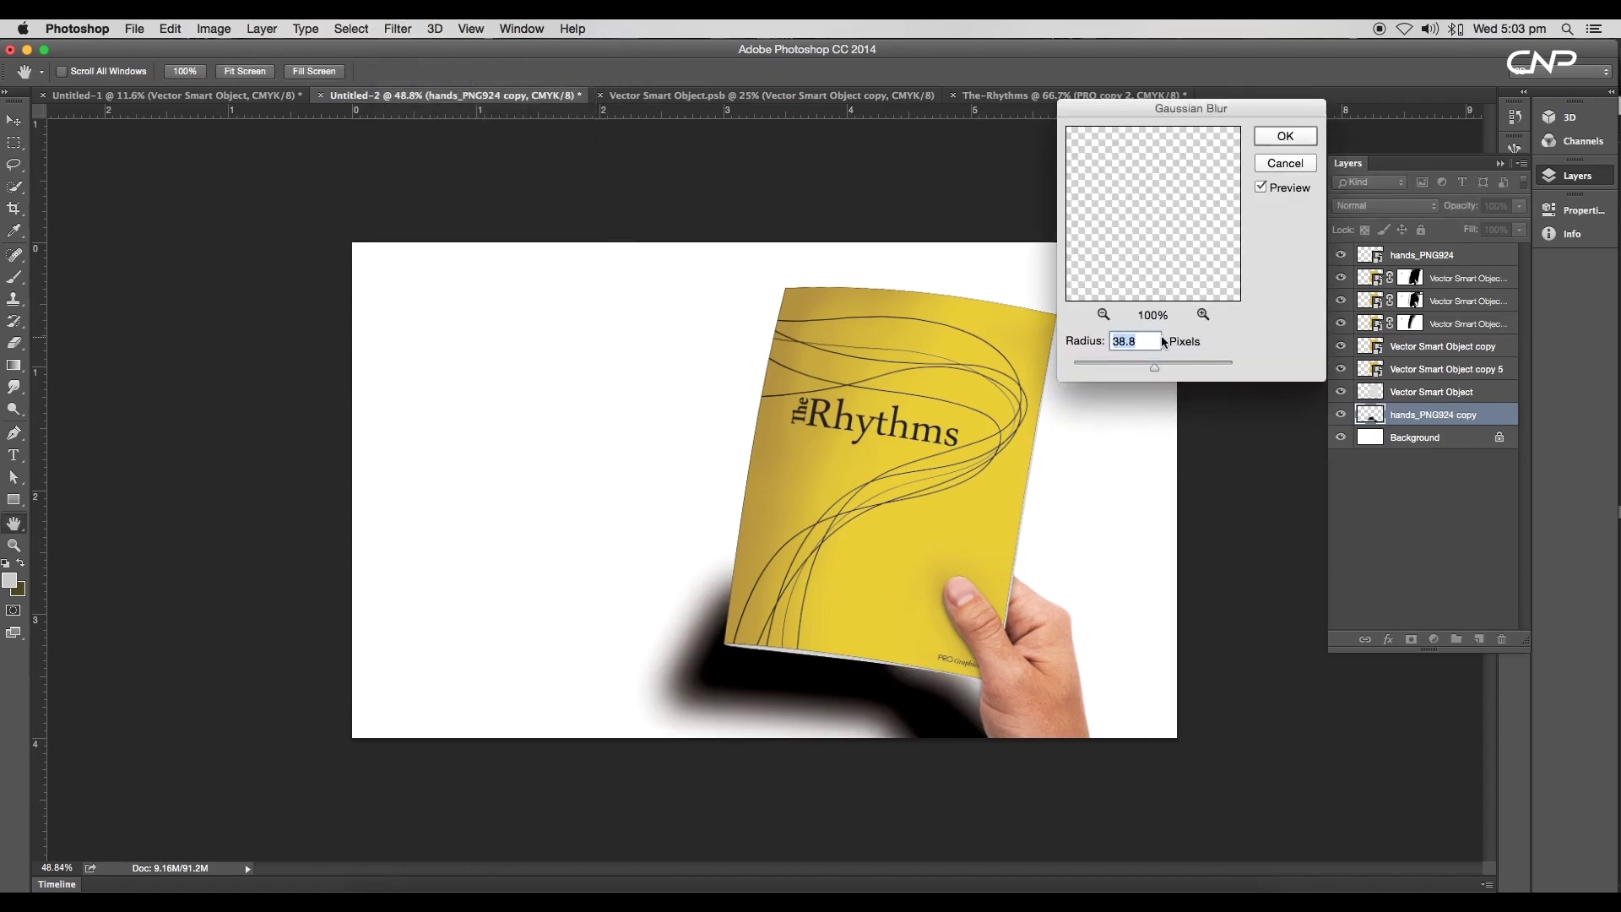
pyautogui.moveTo(1178, 371); pyautogui.dragTo(1169, 368)
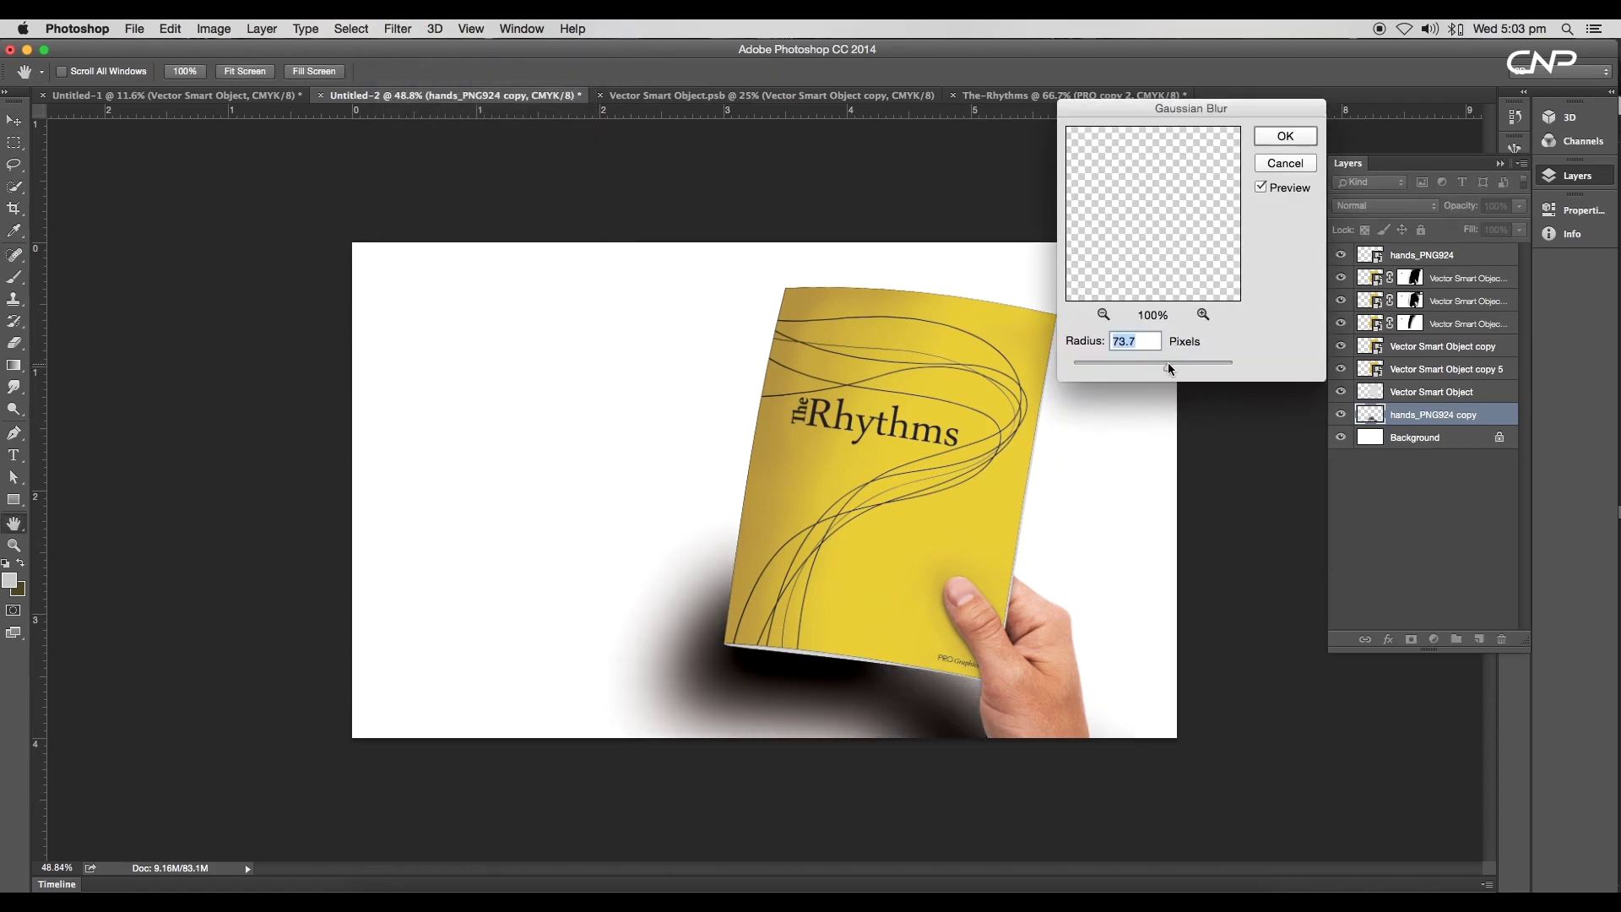
pyautogui.click(1285, 136)
pyautogui.click(1519, 206)
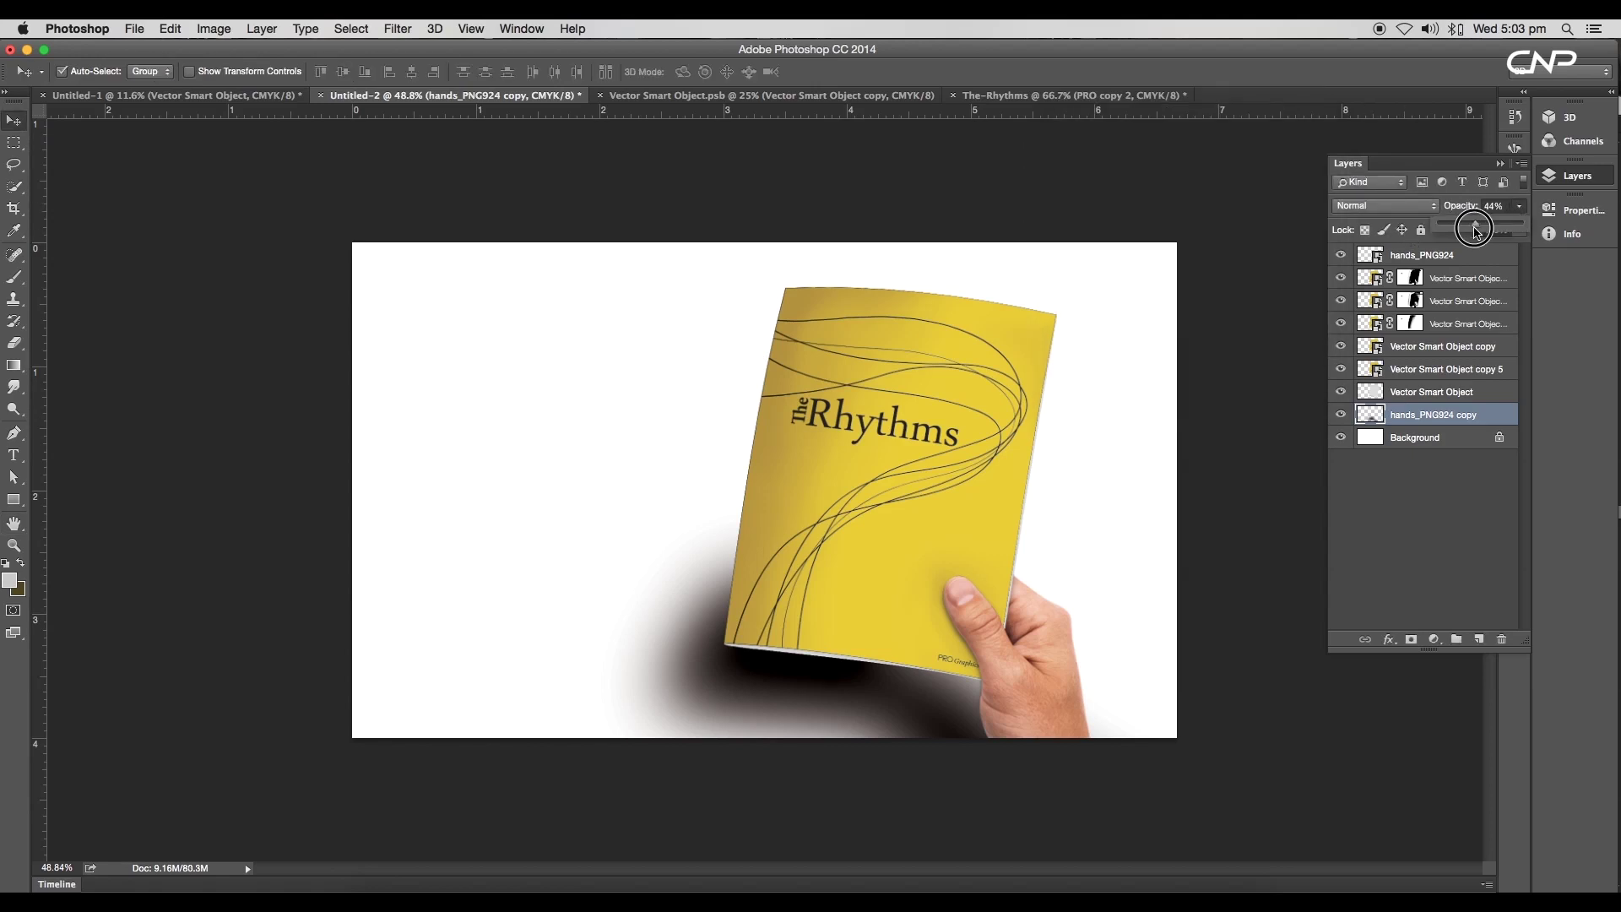
pyautogui.moveTo(1470, 229); pyautogui.dragTo(1468, 228)
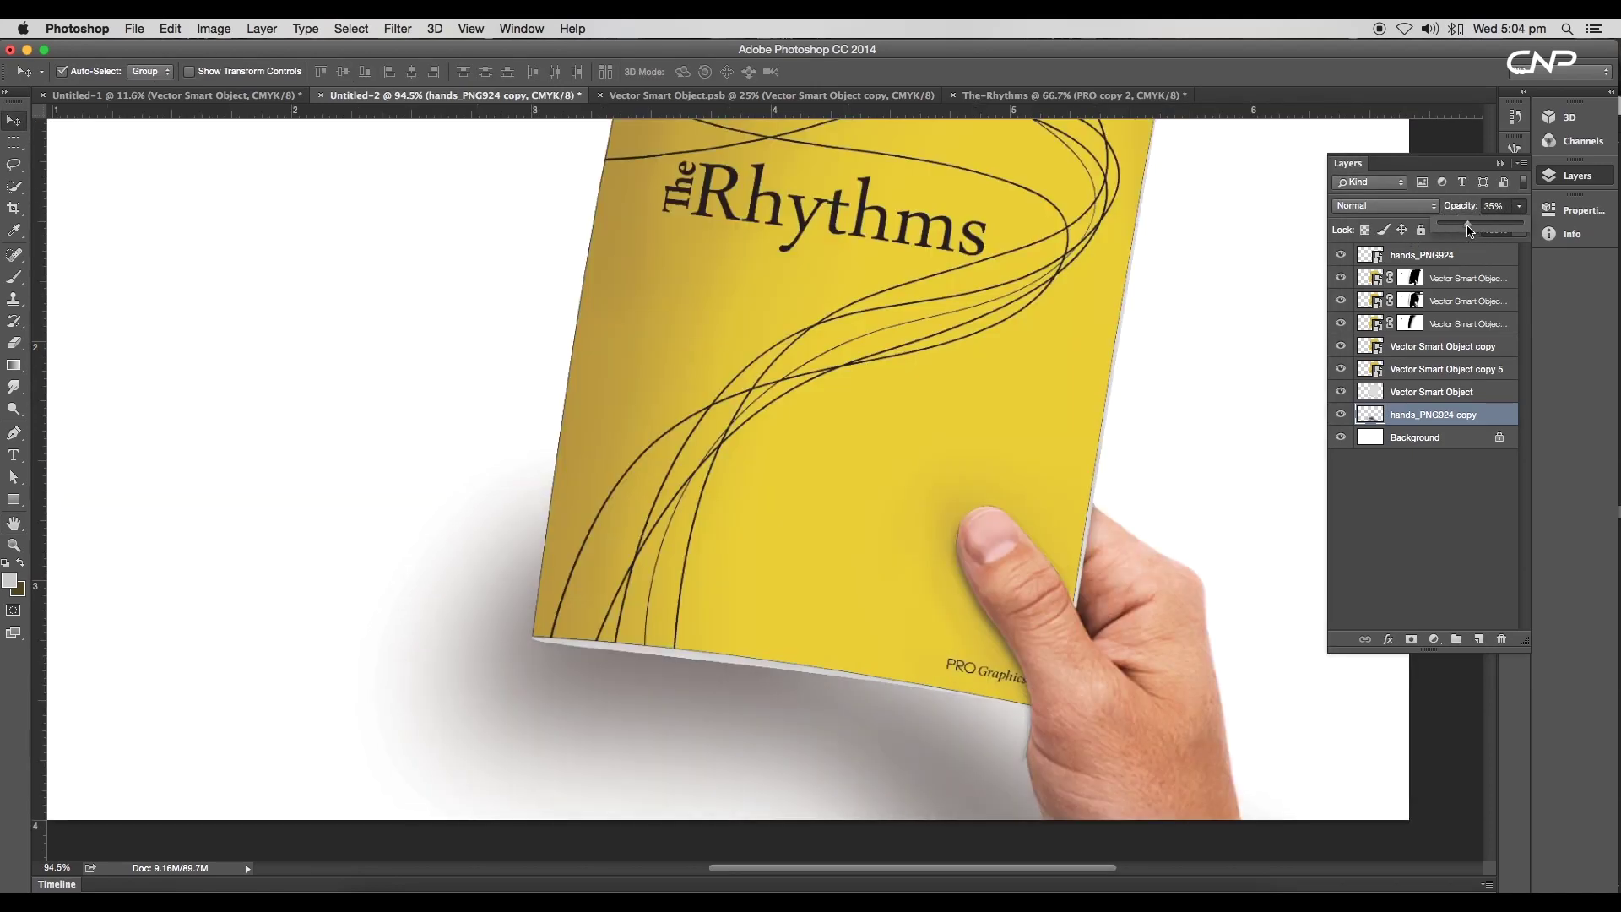
# - Add a mask to the shadow layer and fade the shadow near the book's lower-left corner with a 700 px black brush
pyautogui.click(1411, 639)
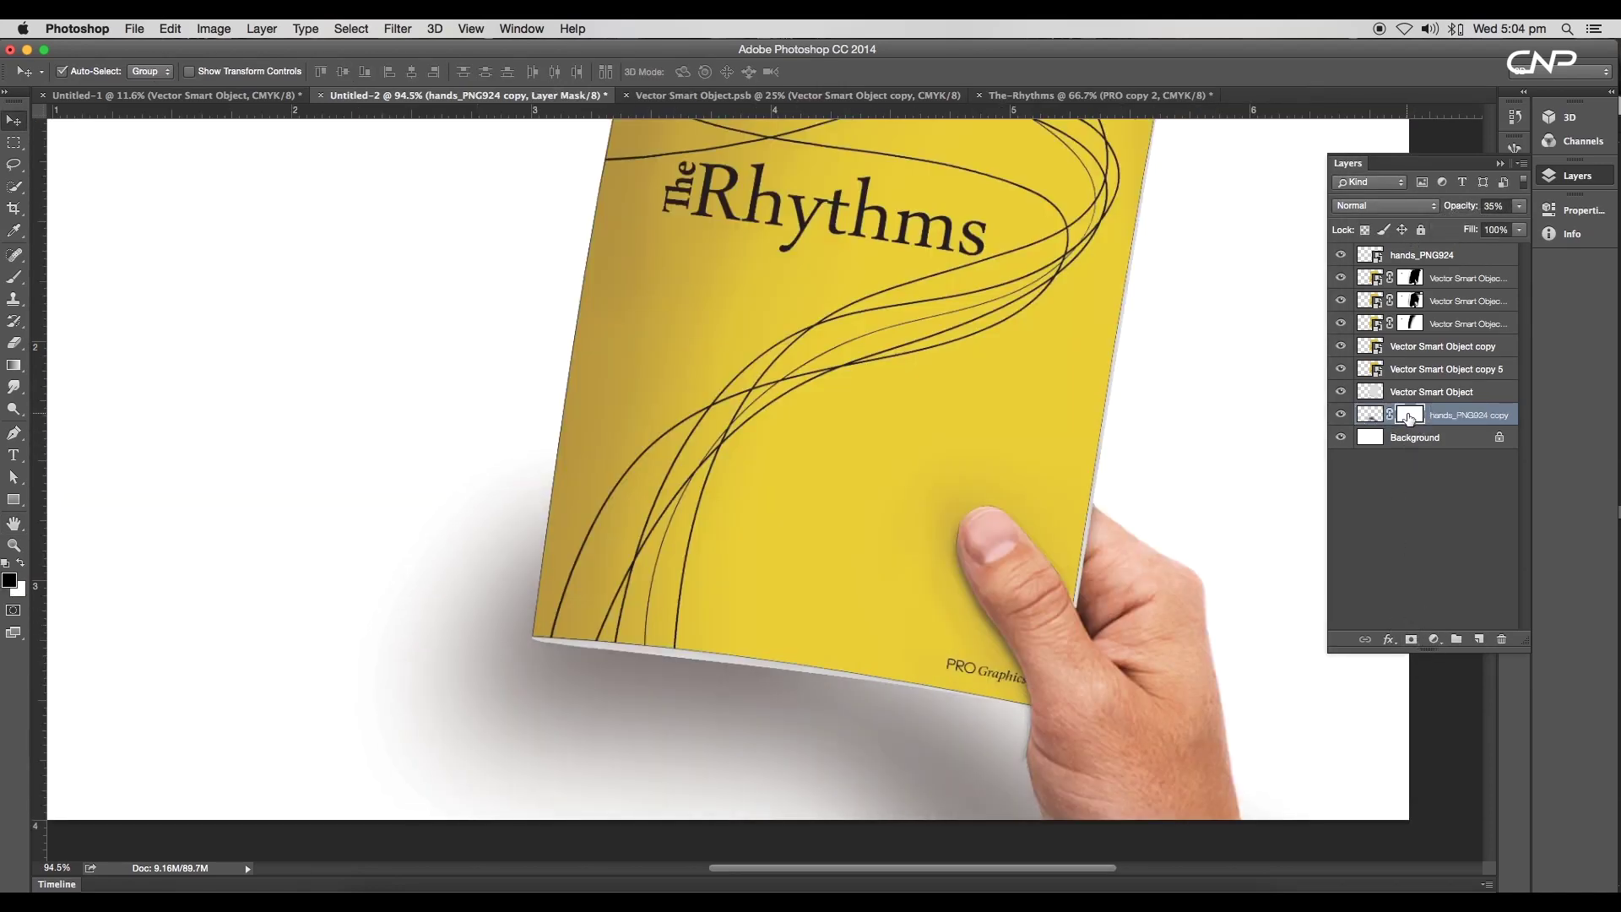
pyautogui.press('b')
pyautogui.press(']')
pyautogui.press(']')
pyautogui.press(']')
pyautogui.press(']')
pyautogui.press(']')
pyautogui.press(']')
pyautogui.press(']')
pyautogui.press(']')
pyautogui.press(']')
pyautogui.press(']')
pyautogui.press(']')
pyautogui.press(']')
pyautogui.press(']')
pyautogui.press(']')
pyautogui.press(']')
pyautogui.press(']')
pyautogui.click(570, 578)
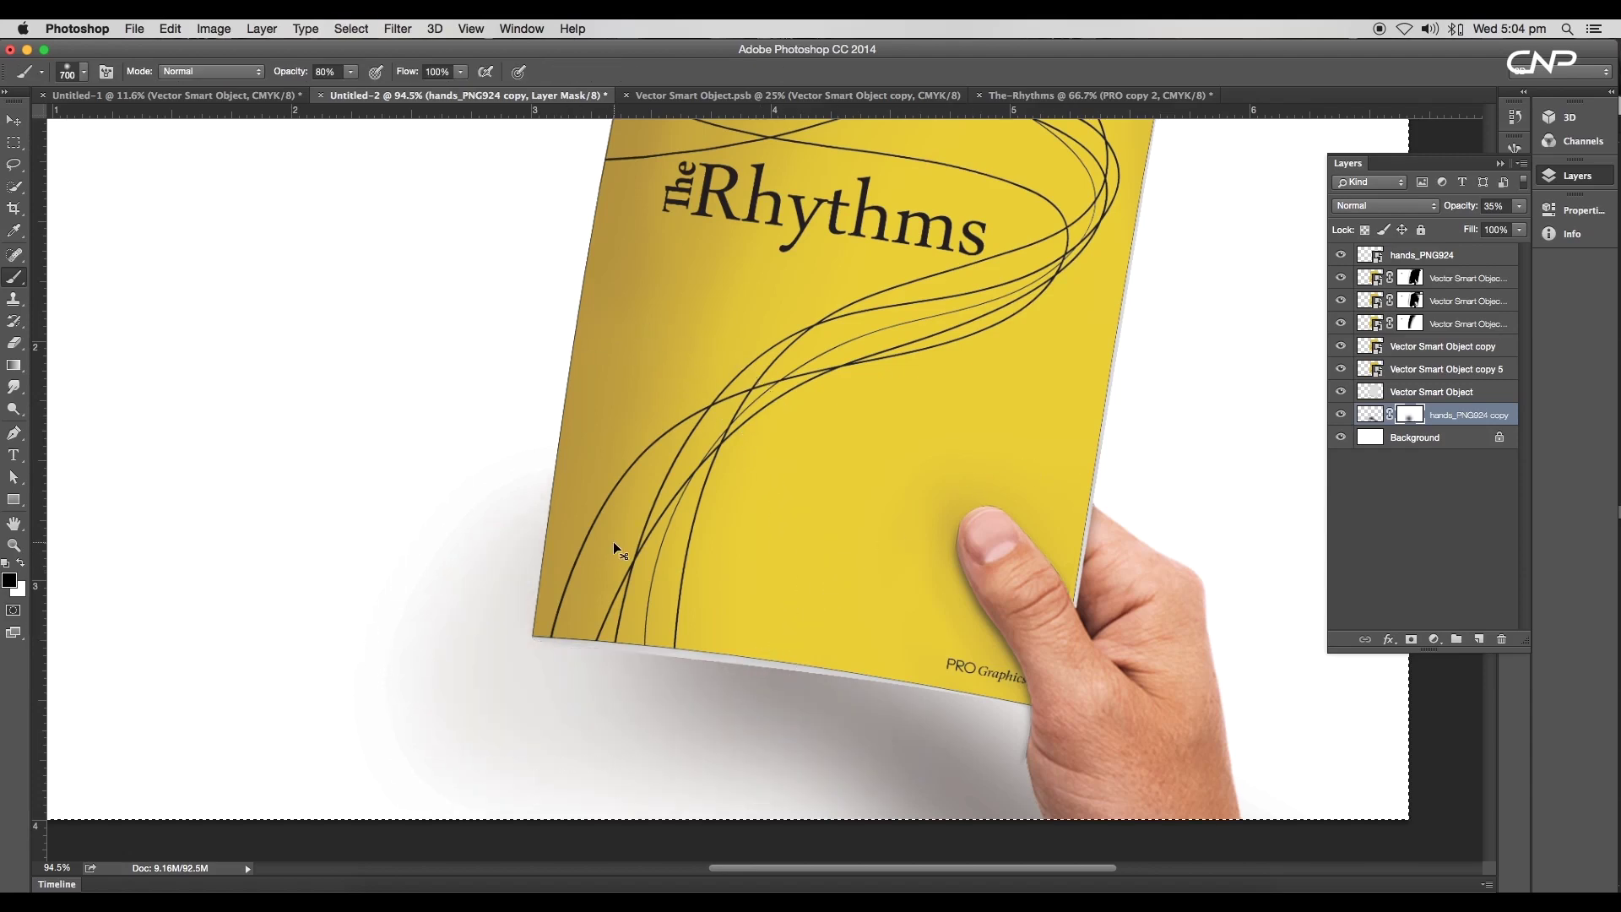
# - Rework the shadow's mask beneath the cover with the brush at 50% and 22% opacity, and raise the shadow layer's opacity slightly
pyautogui.press('5')
pyautogui.click(696, 584)
pyautogui.press('super+alt+z')
pyautogui.press('super+alt+z')
pyautogui.press('e')
pyautogui.press('b')
pyautogui.press('2')
pyautogui.press('2')
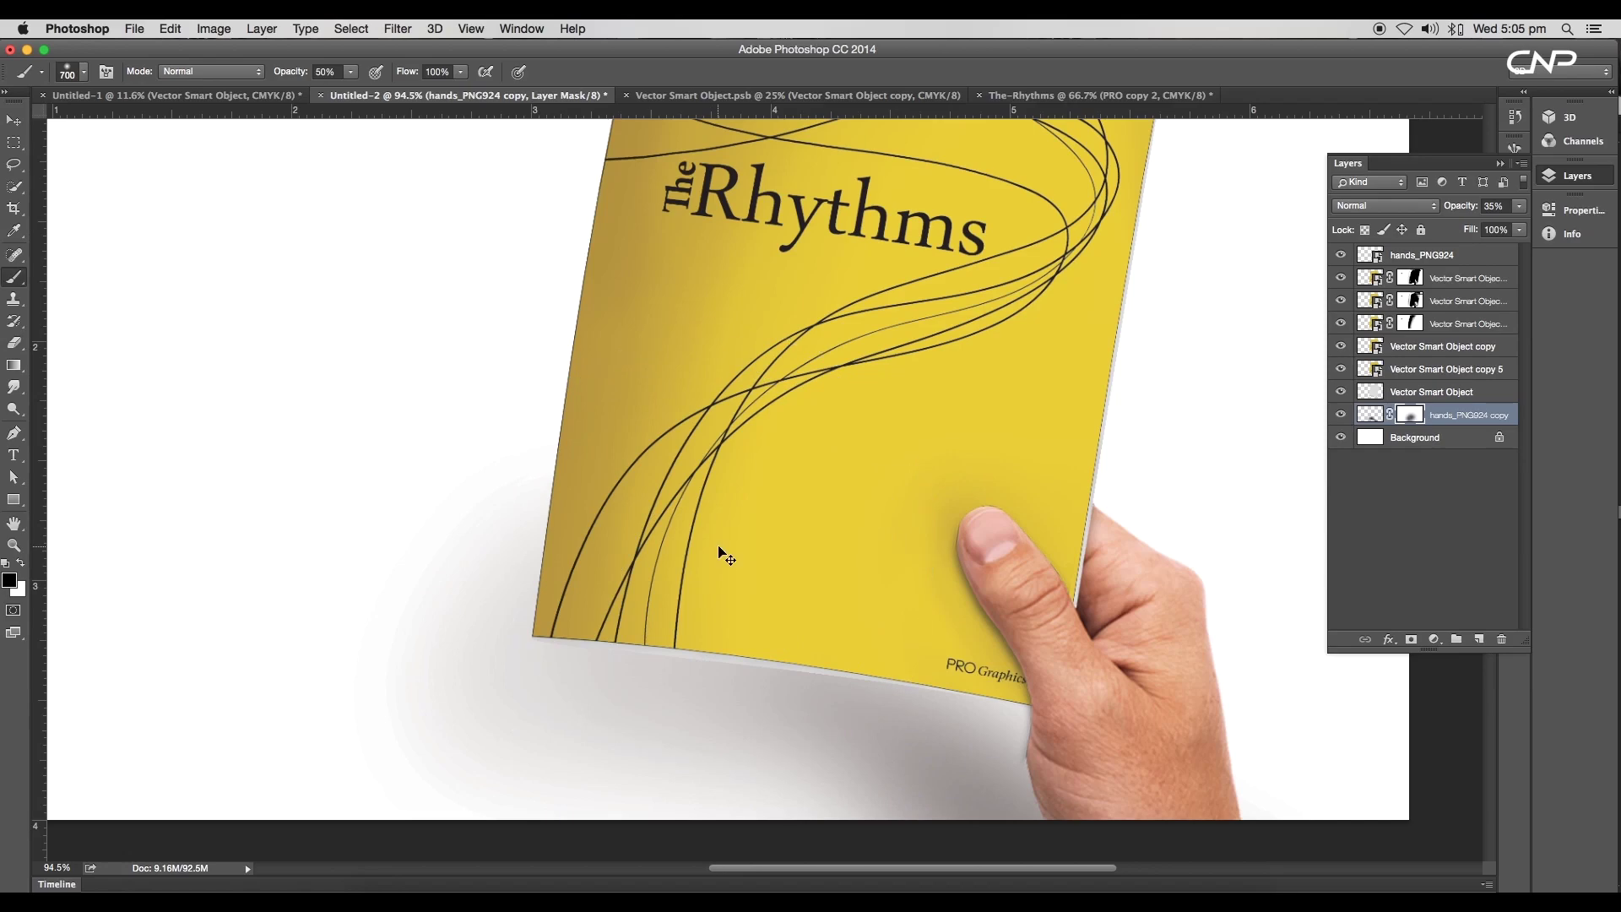
pyautogui.scroll(-3, 863, 563)
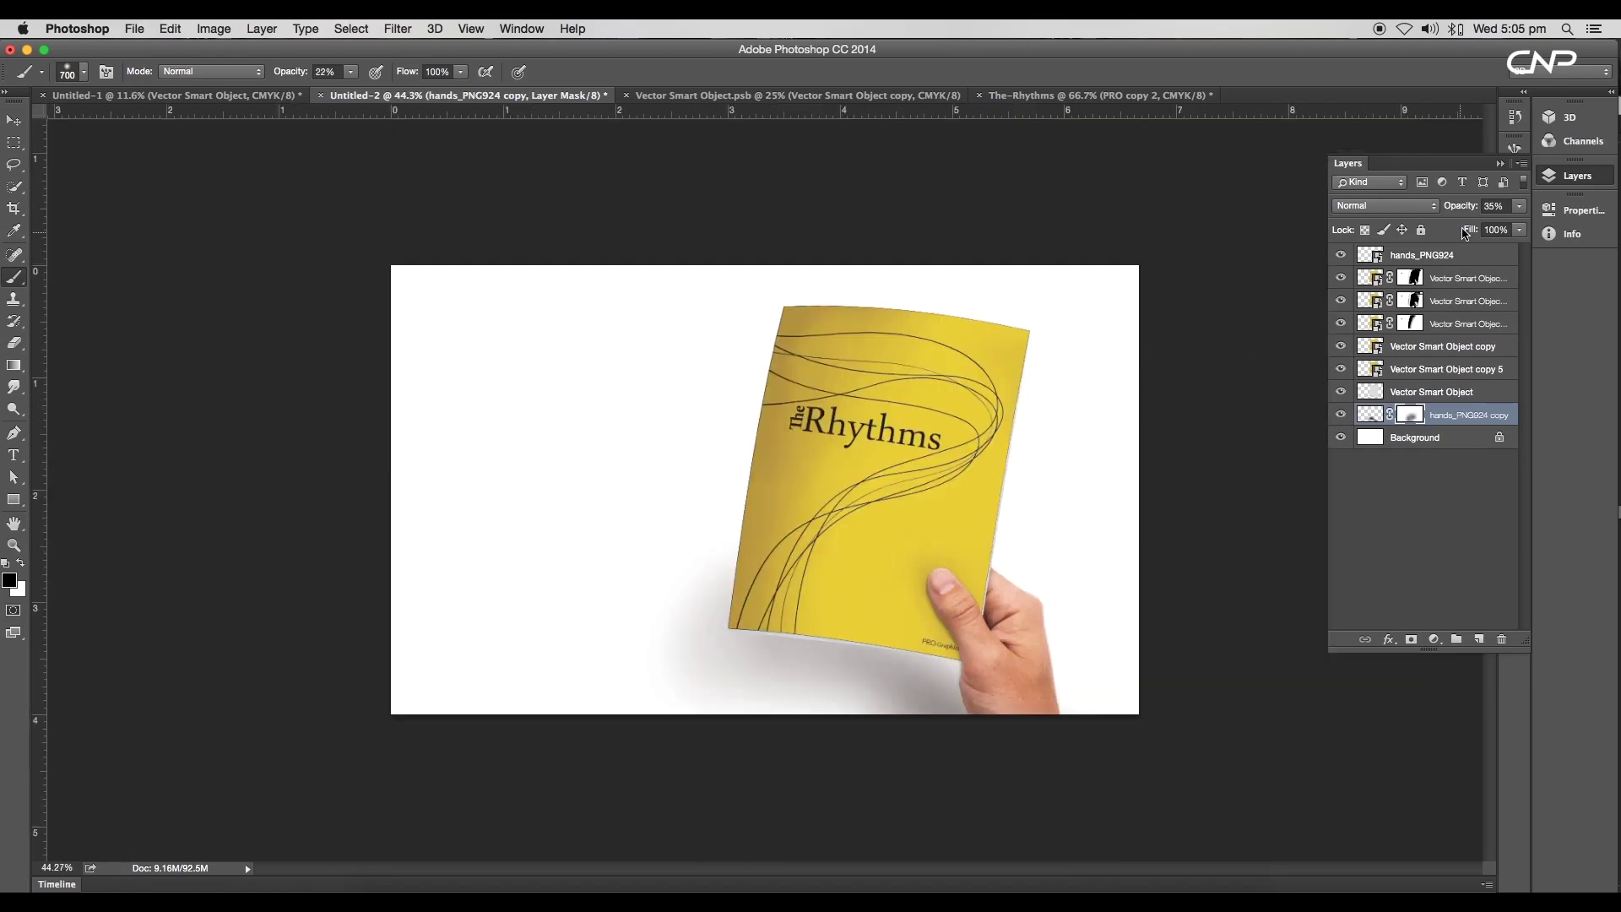
pyautogui.moveTo(1475, 228); pyautogui.dragTo(1485, 226)
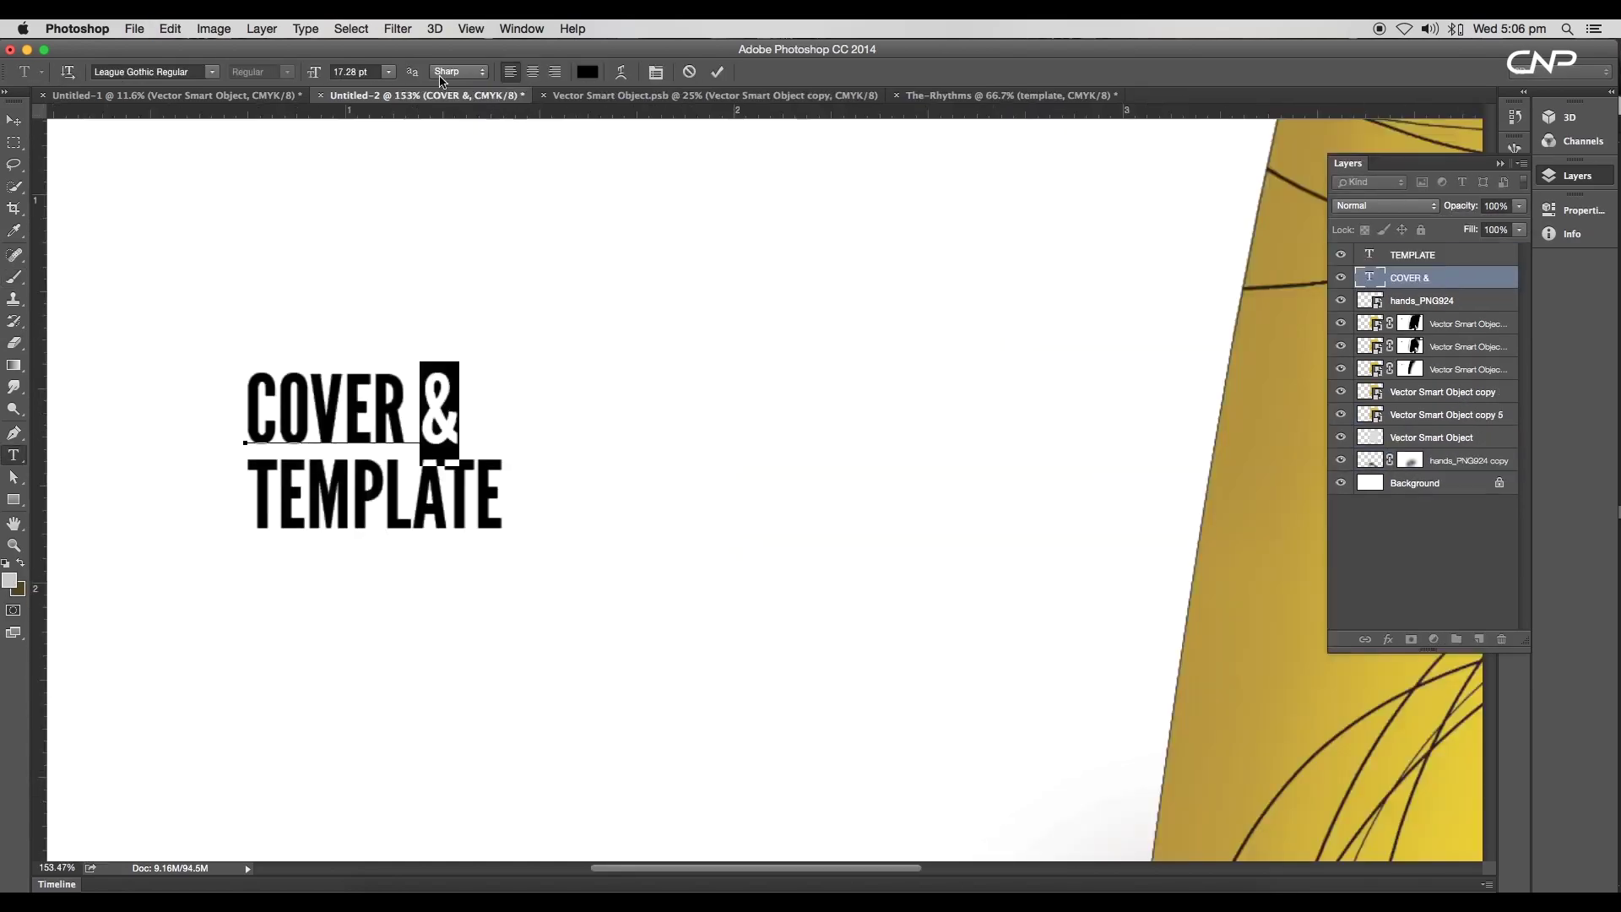
# - Enlarge the ampersand after COVER to 38 pt and recolor it bright blue
pyautogui.click(388, 72)
pyautogui.click(361, 257)
pyautogui.click(588, 72)
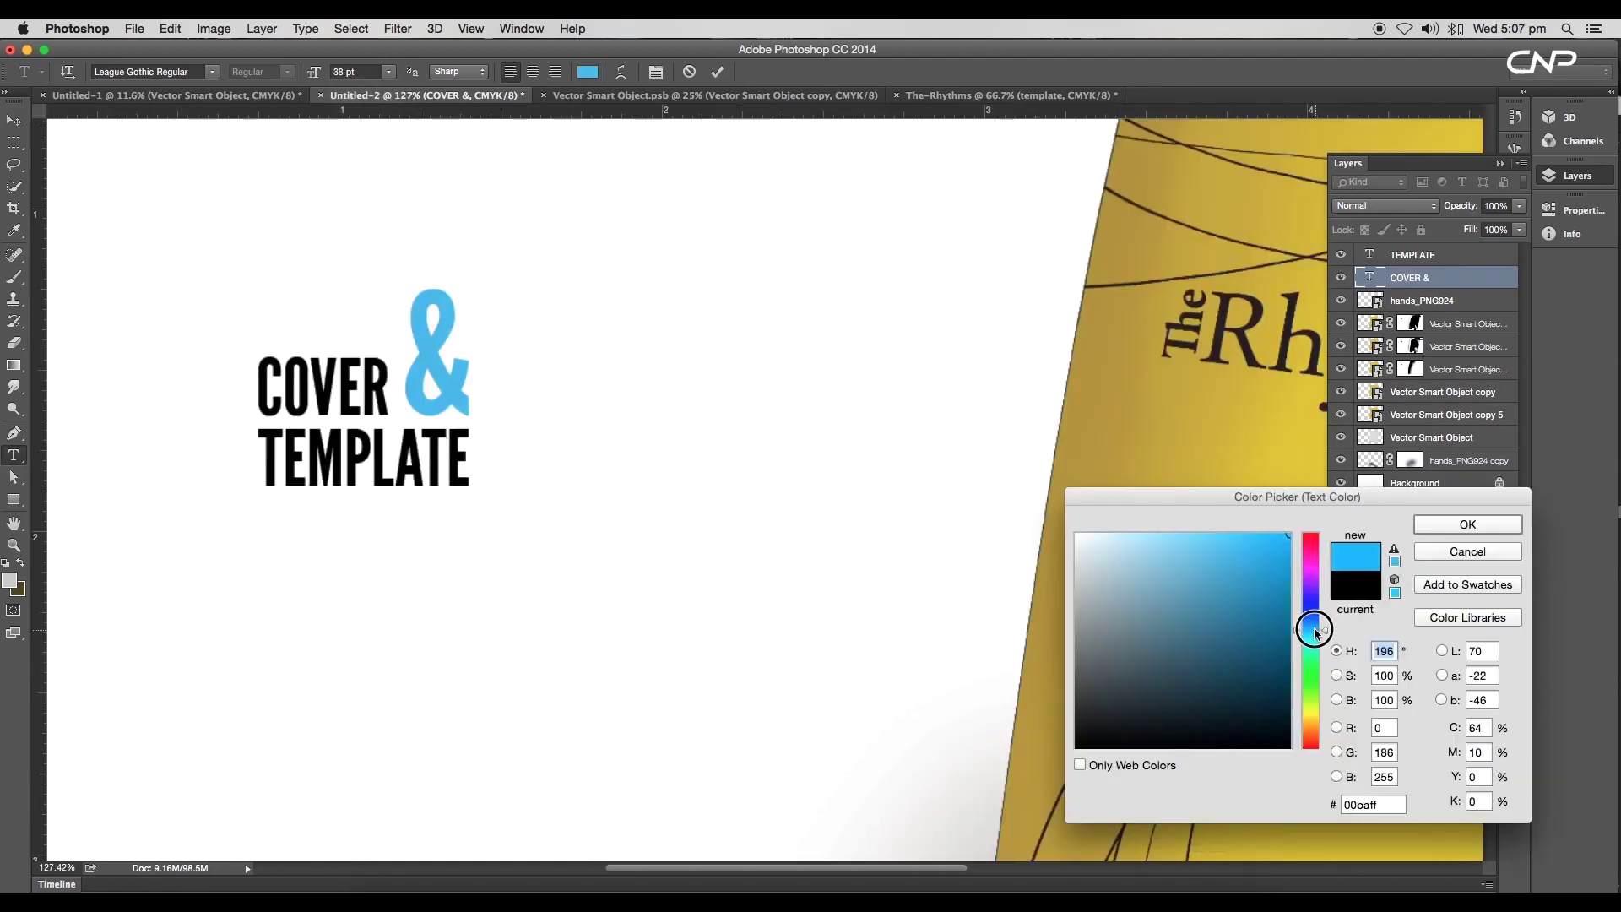
pyautogui.moveTo(1315, 623); pyautogui.dragTo(1315, 628)
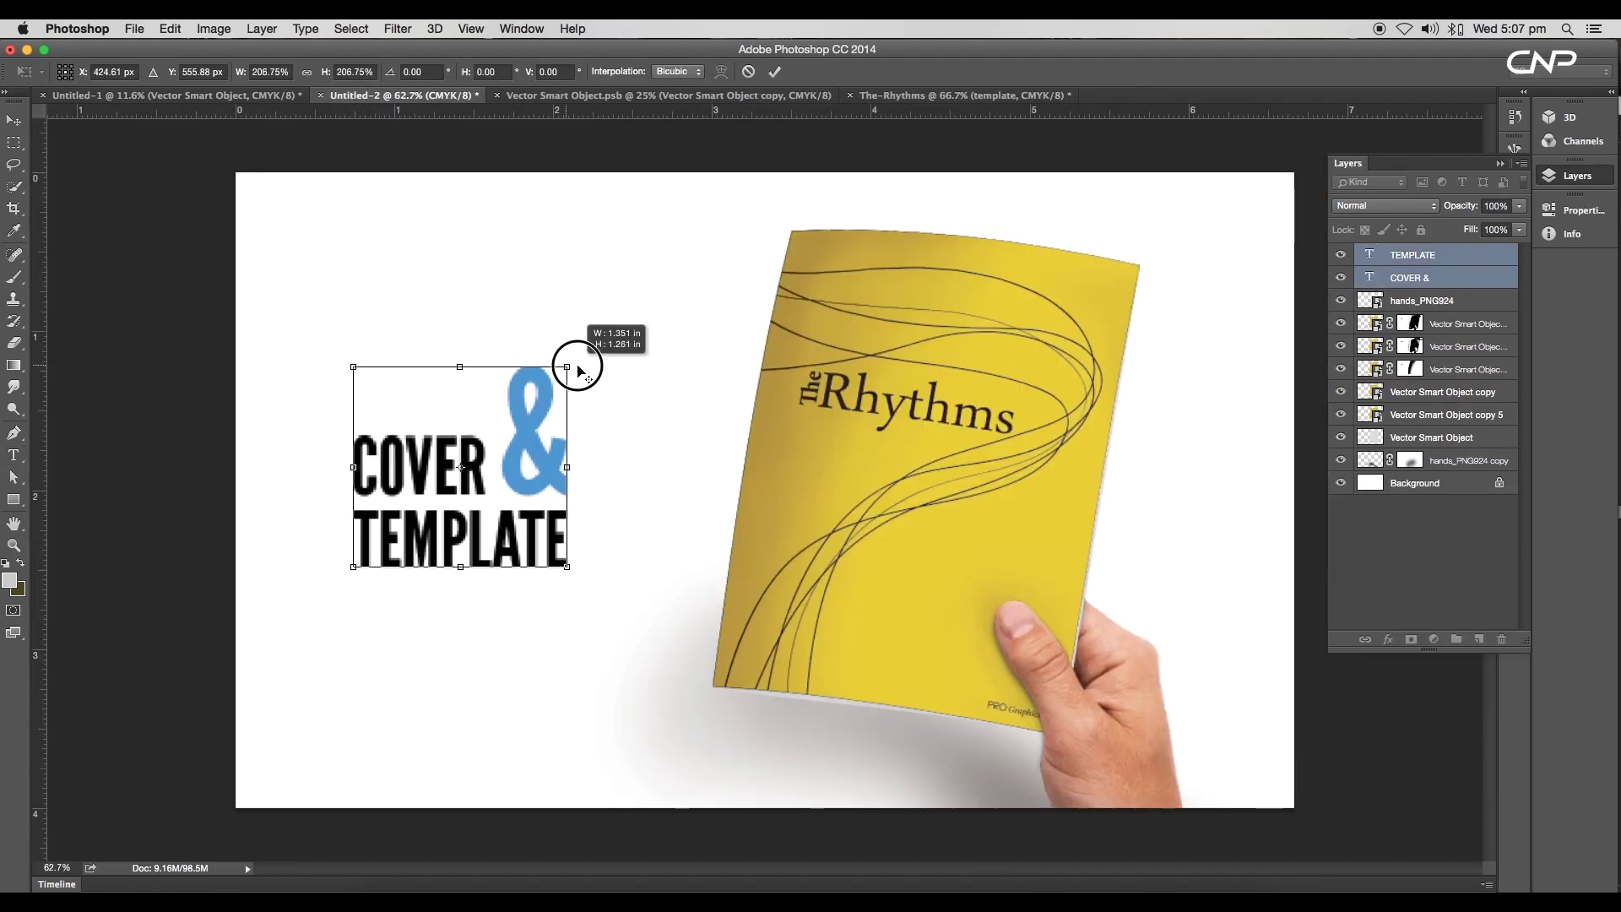
# - Scale the COVER & and TEMPLATE text layers together and position them in the white area beside the book
pyautogui.moveTo(571, 362); pyautogui.dragTo(596, 357)
pyautogui.moveTo(632, 493); pyautogui.dragTo(635, 496)
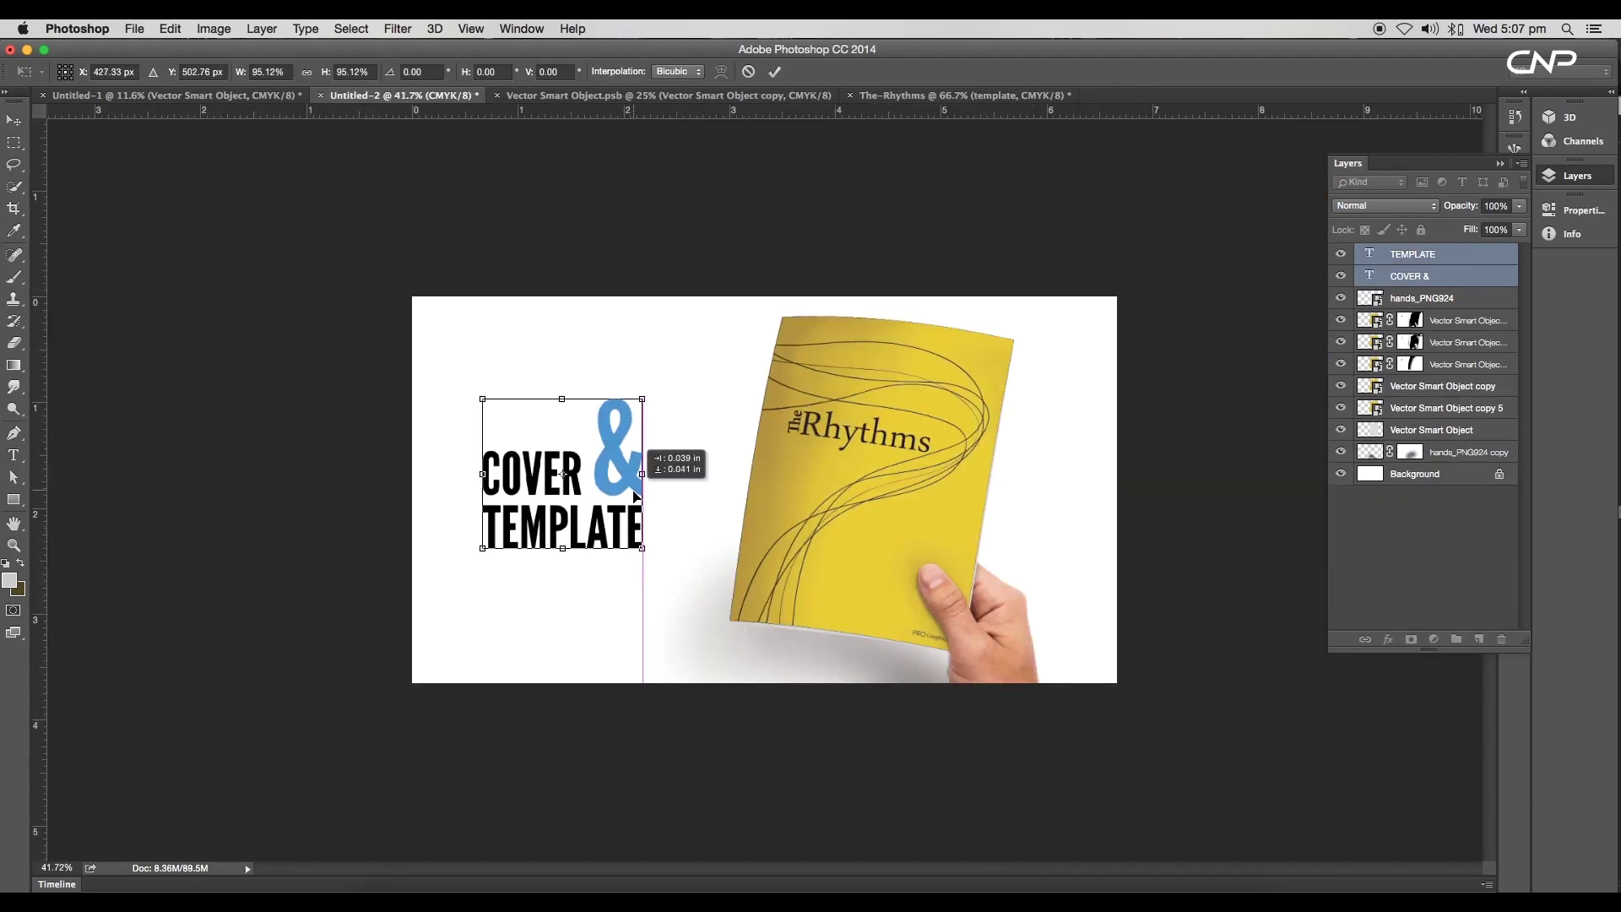
pyautogui.press('Return')
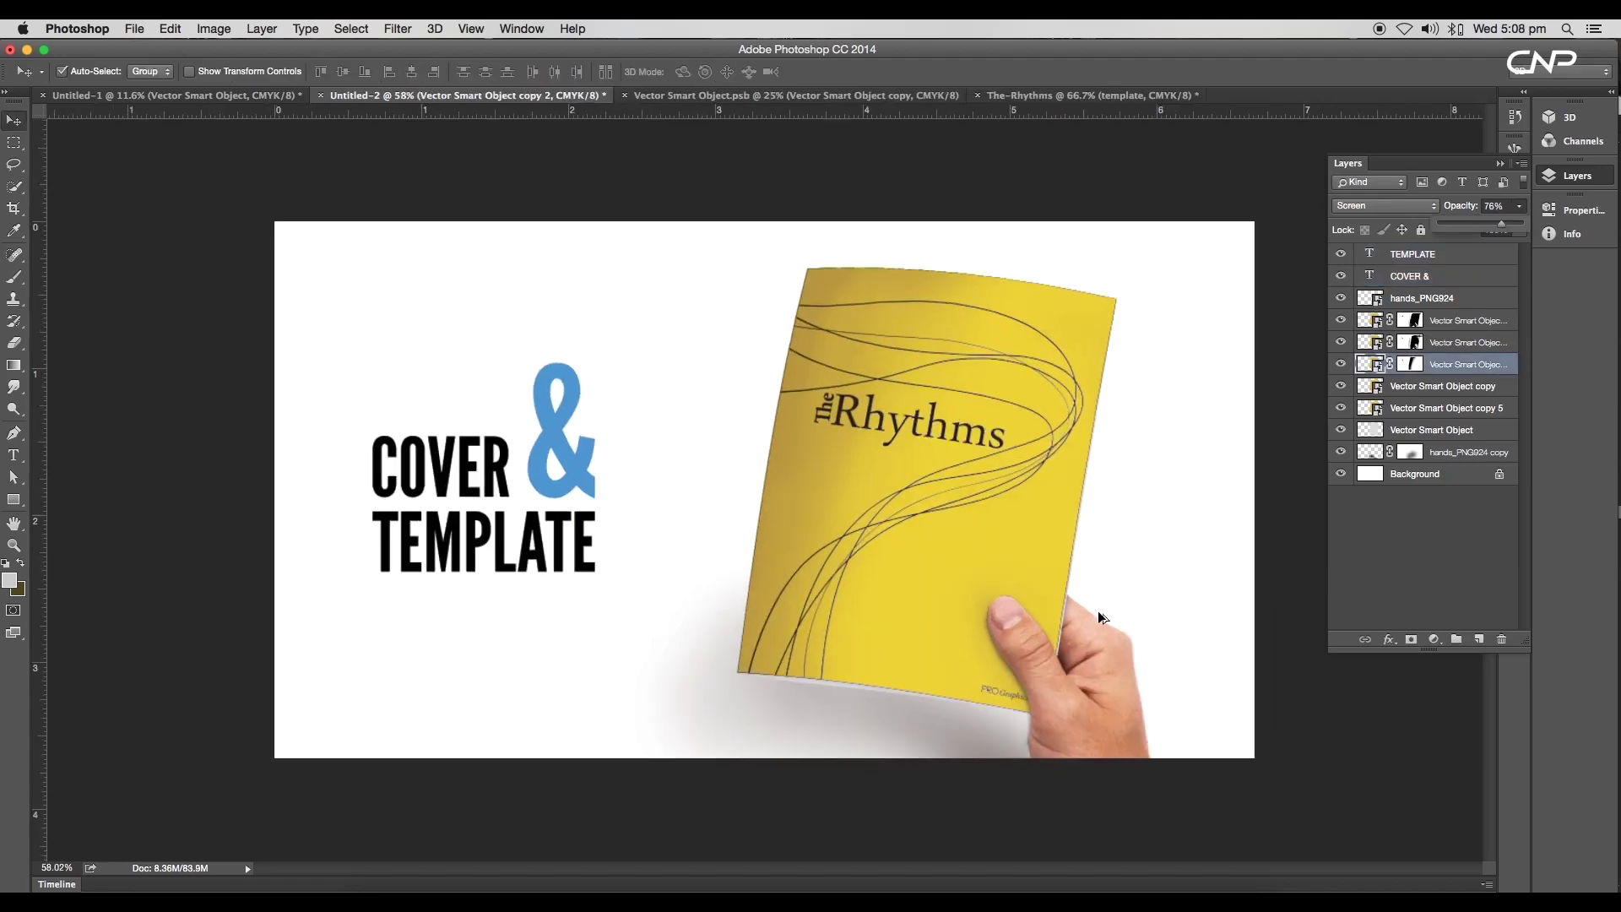
# - Open the contents of the Vector Smart Object copy 5 layer and edit its embedded cover artwork in Illustrator
pyautogui.scroll(2, 971, 524)
pyautogui.click(1001, 469)
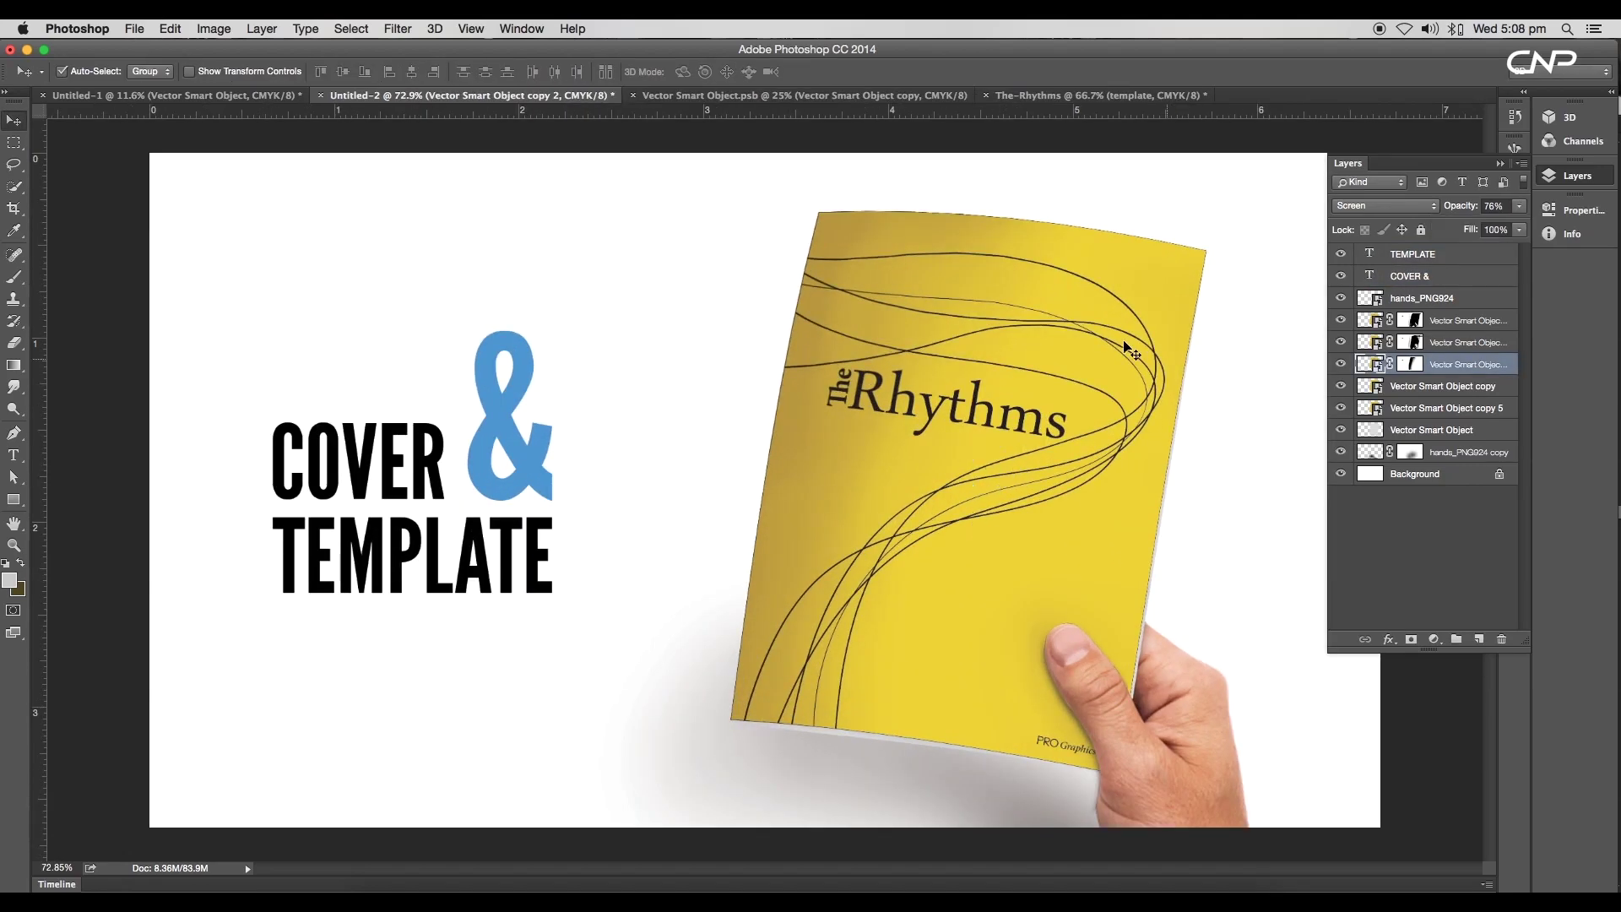
pyautogui.doubleClick(1378, 411)
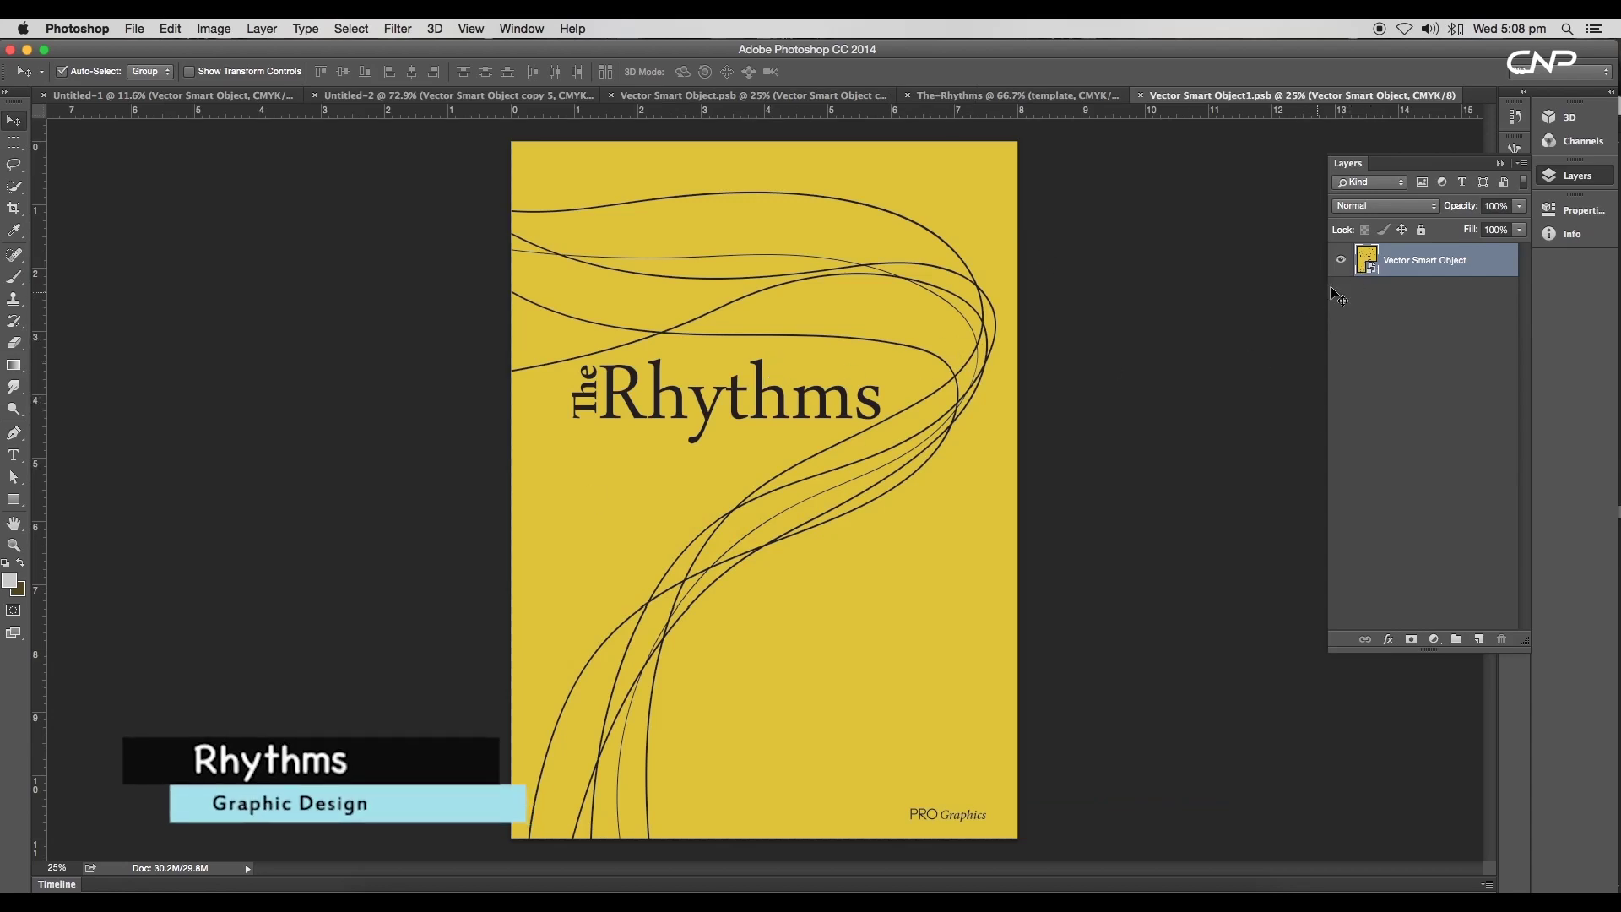
pyautogui.doubleClick(1368, 269)
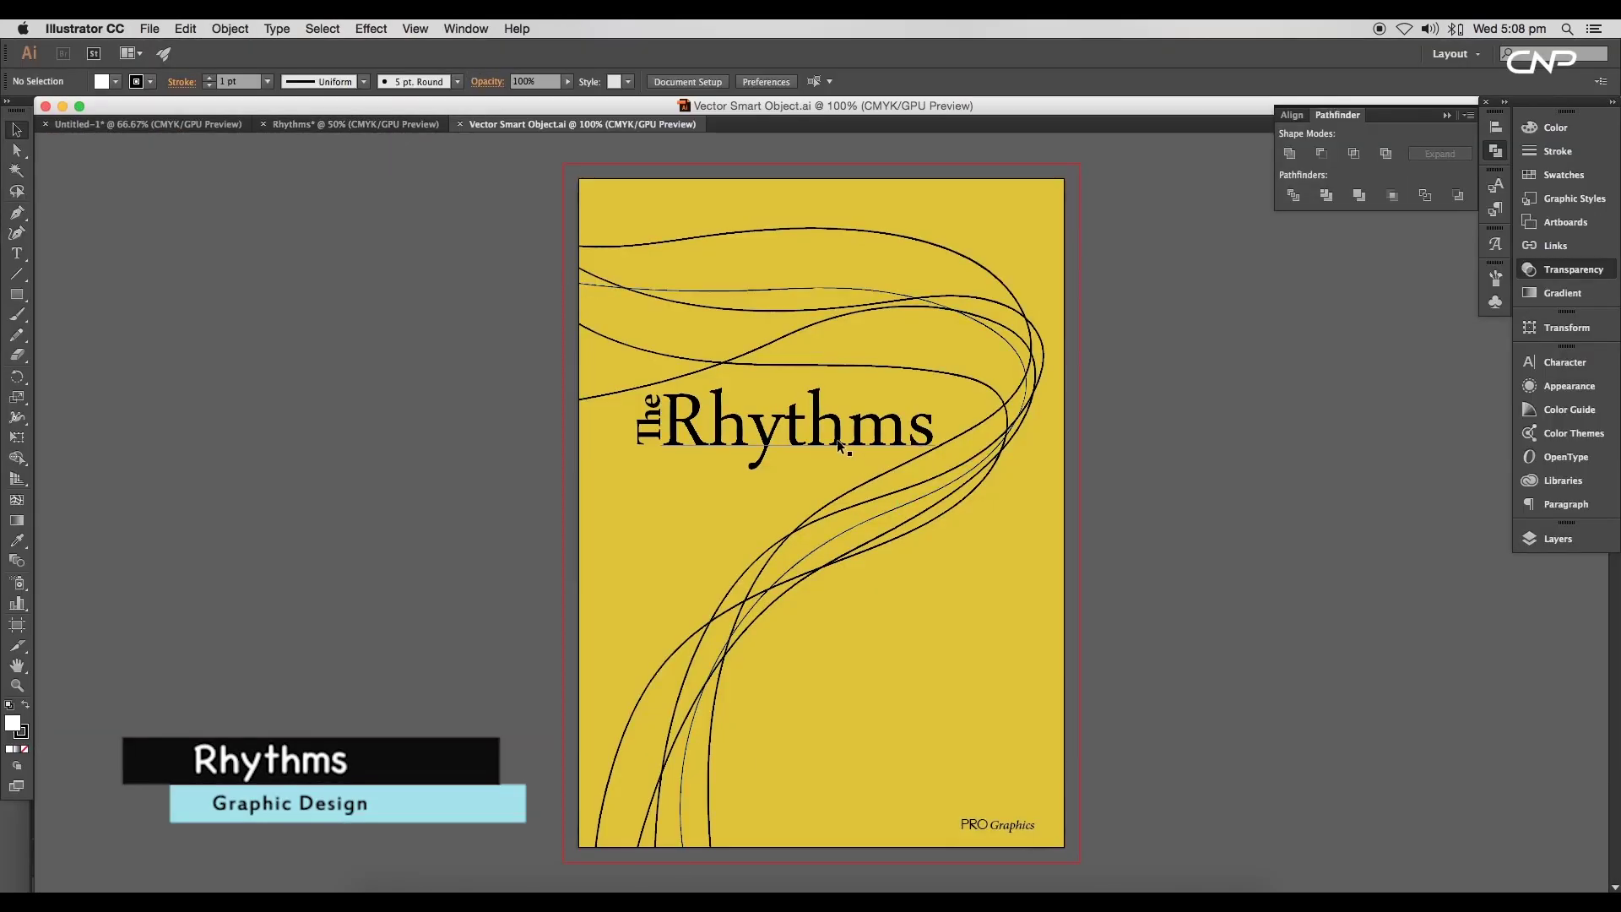
# - Replace the cover title word Rhythms with WAVE and save the vector artwork
pyautogui.doubleClick(822, 437)
pyautogui.write('WA')
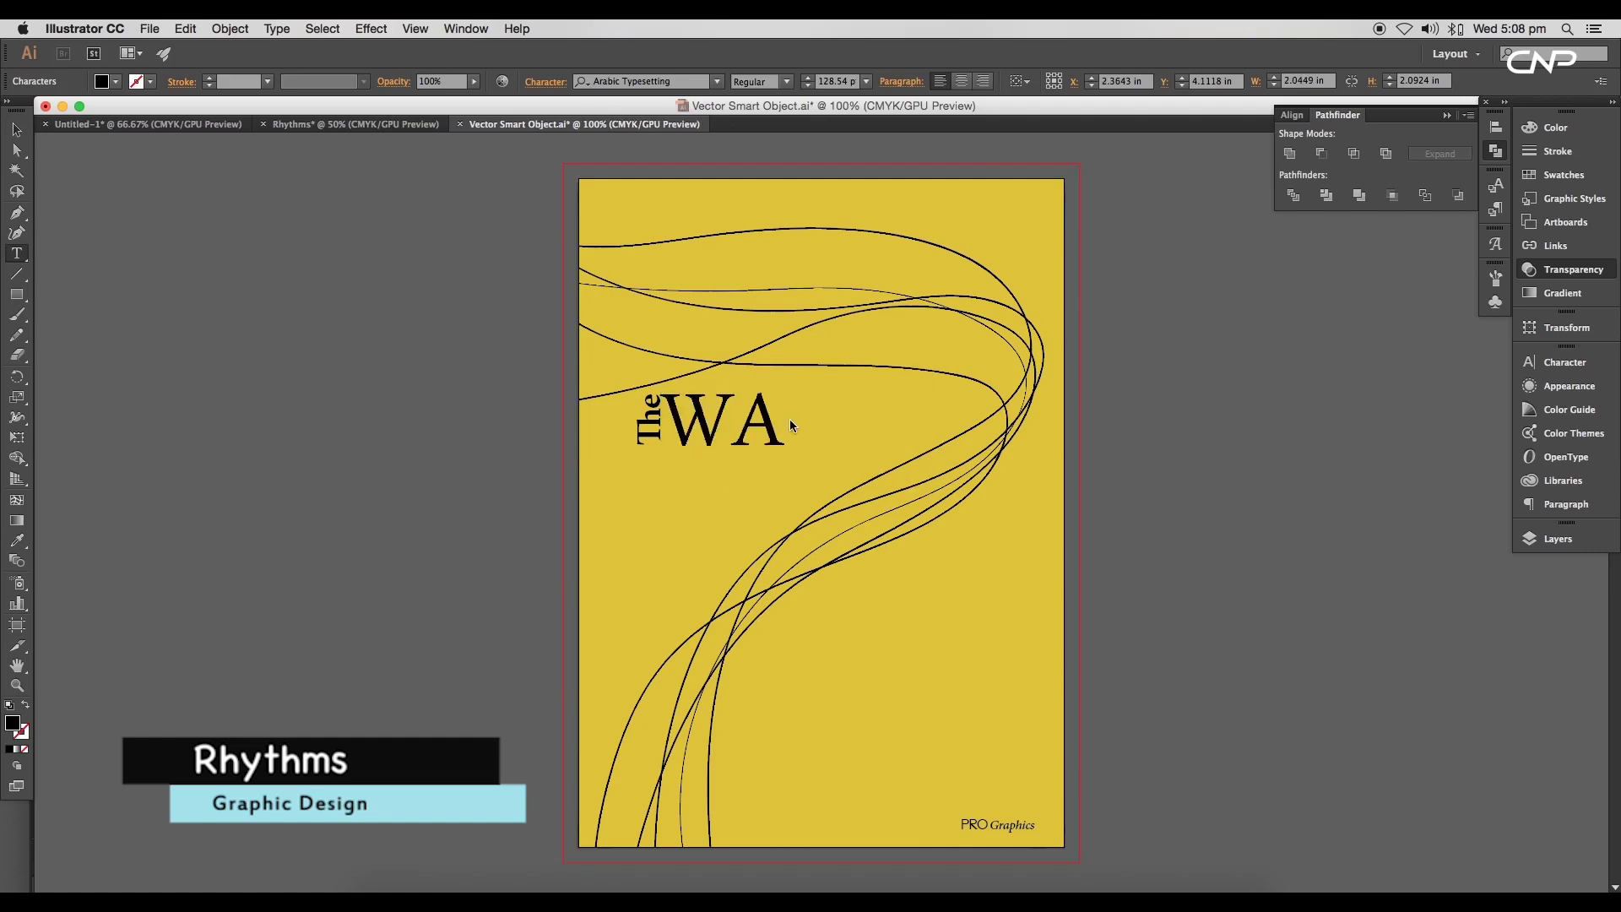
pyautogui.write('VE')
pyautogui.press('Escape')
pyautogui.click(150, 27)
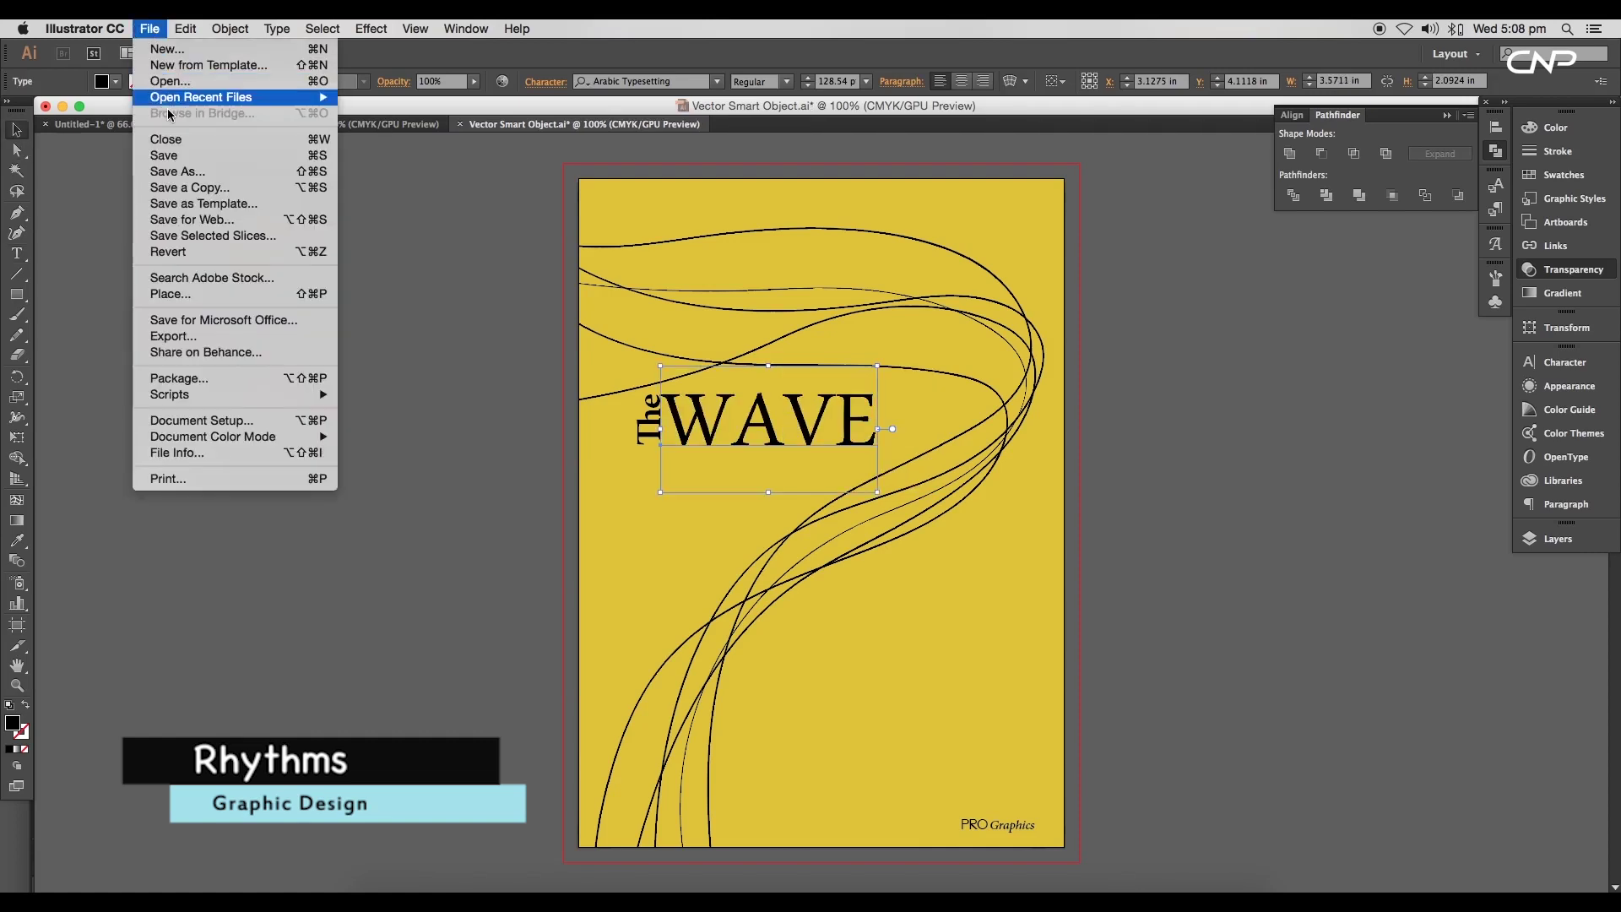
pyautogui.click(173, 155)
# - Switch back to Photoshop, save the updated smart object and return to the Untitled-2 mockup to check the cover
pyautogui.click(1047, 895)
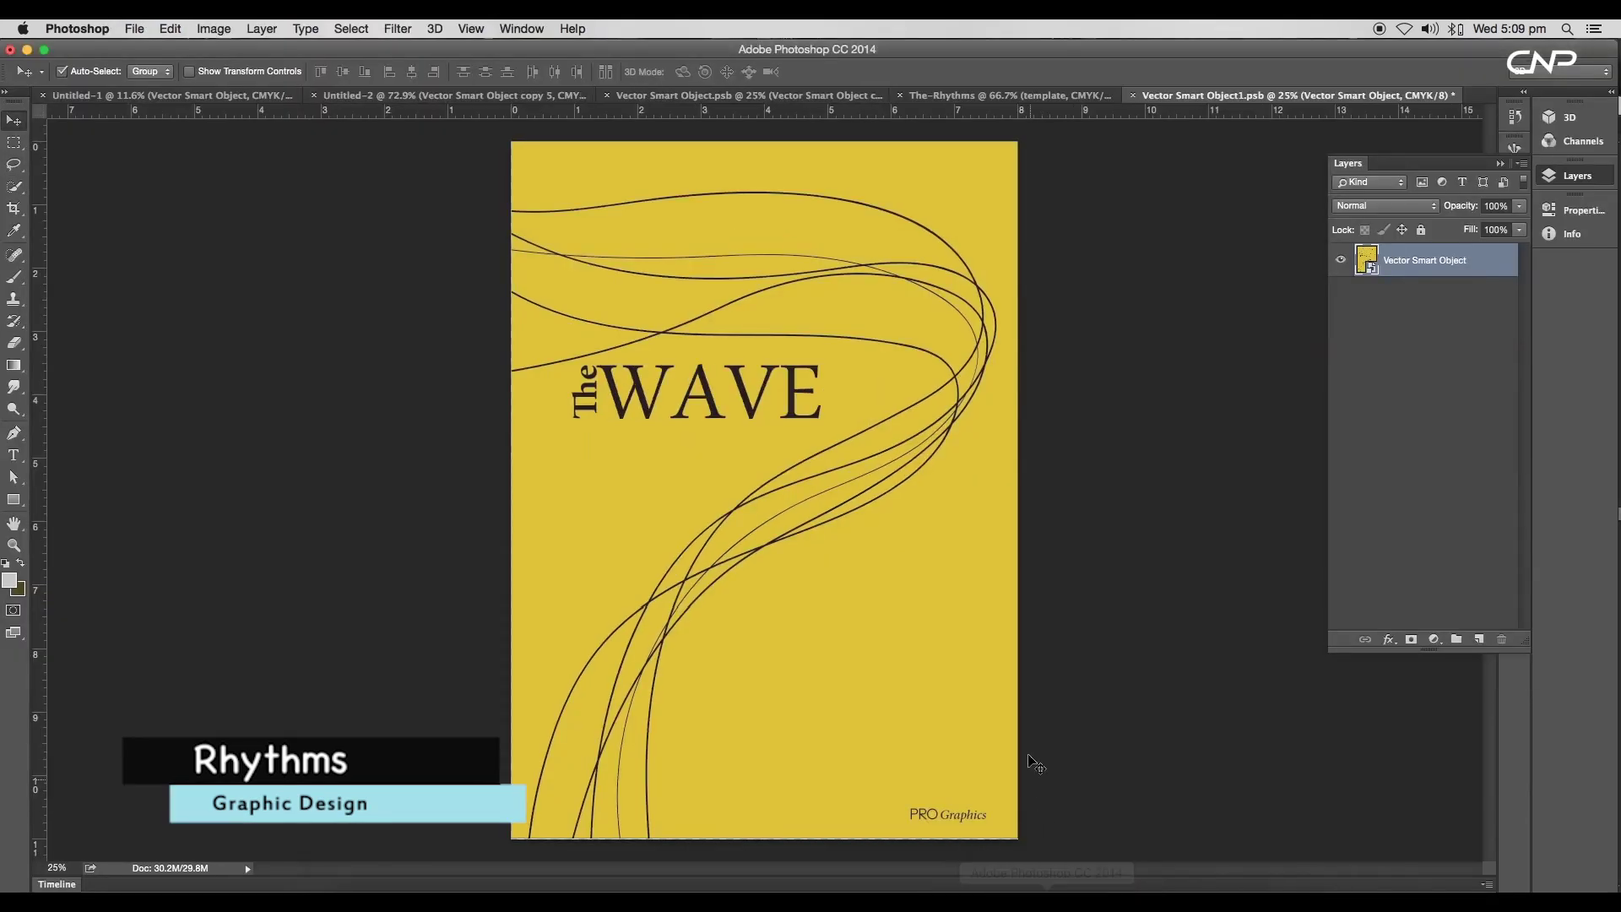
pyautogui.click(134, 28)
pyautogui.click(254, 188)
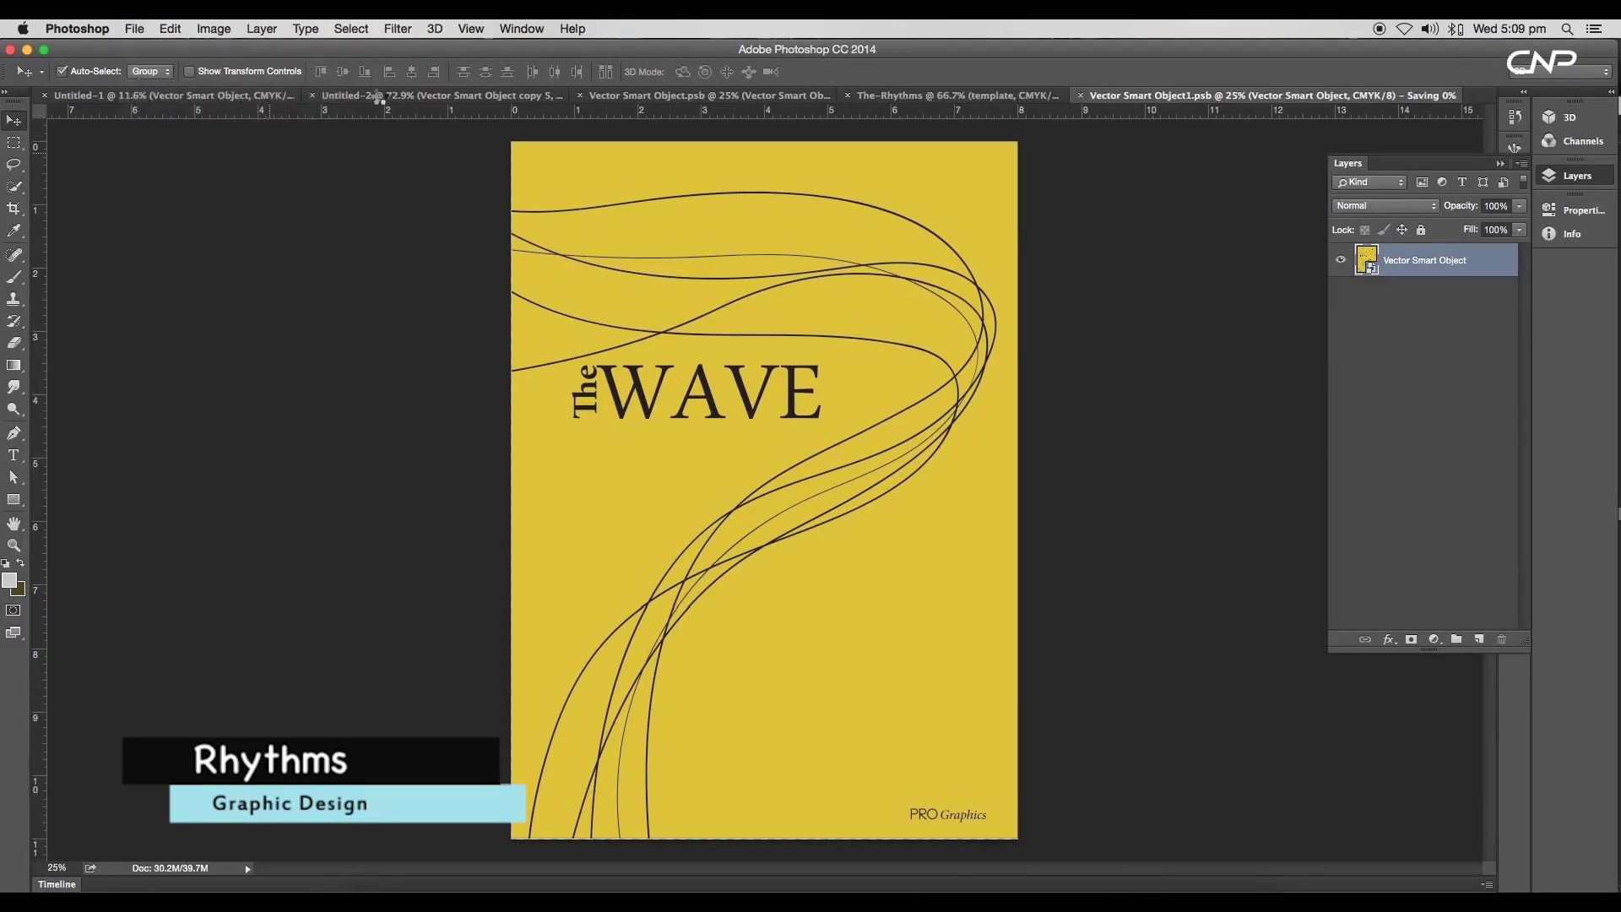
pyautogui.click(383, 94)
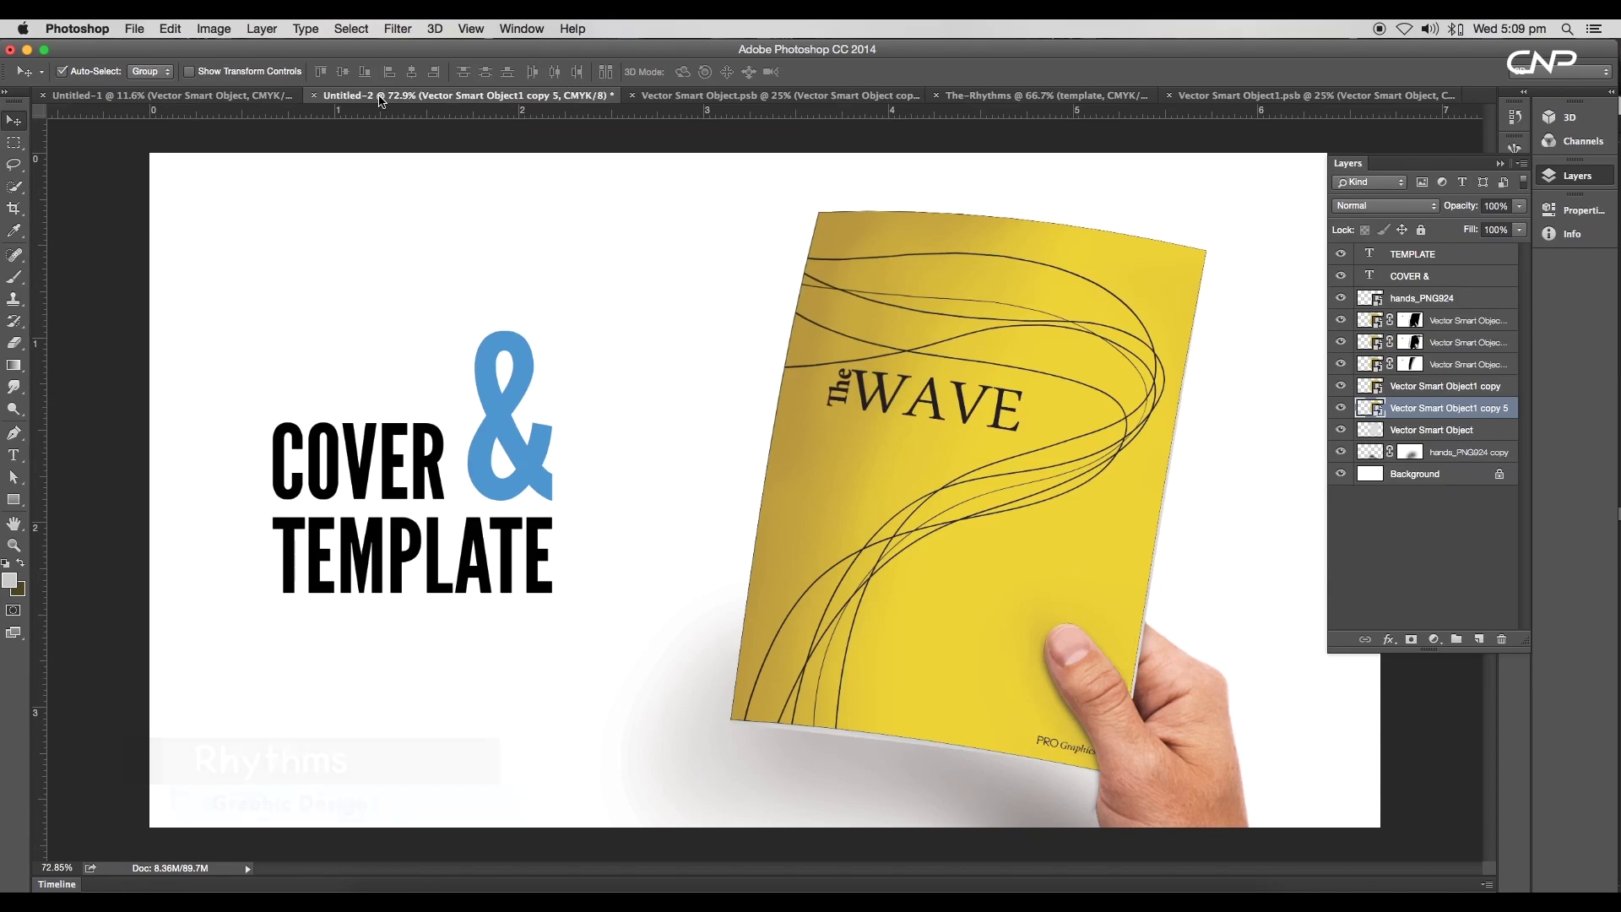
pyautogui.scroll(3, 936, 410)
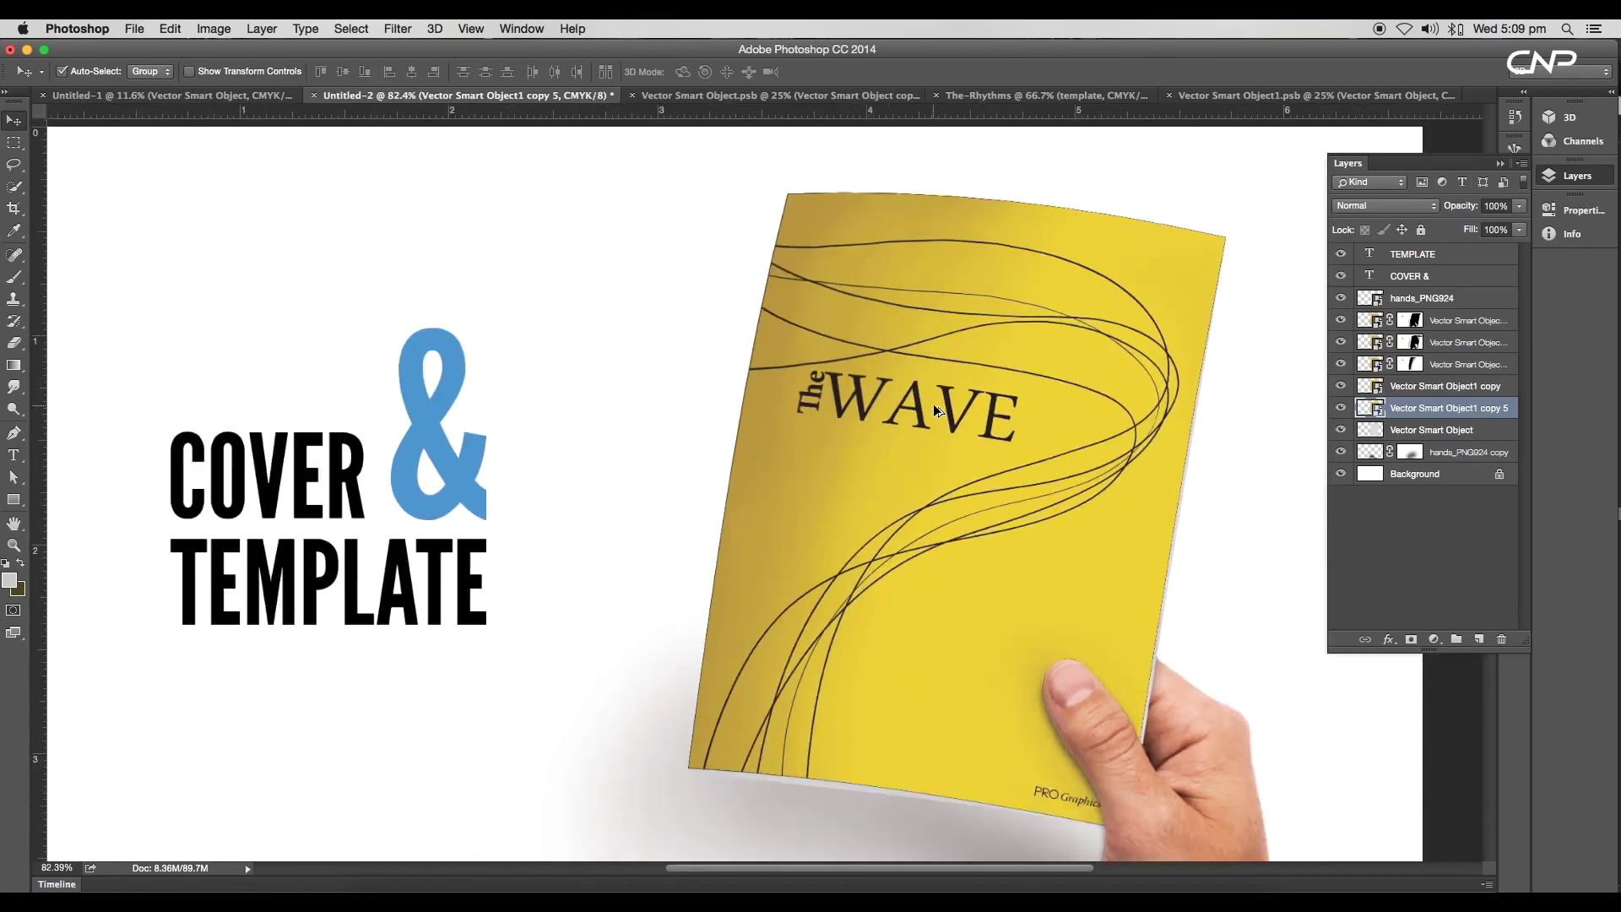